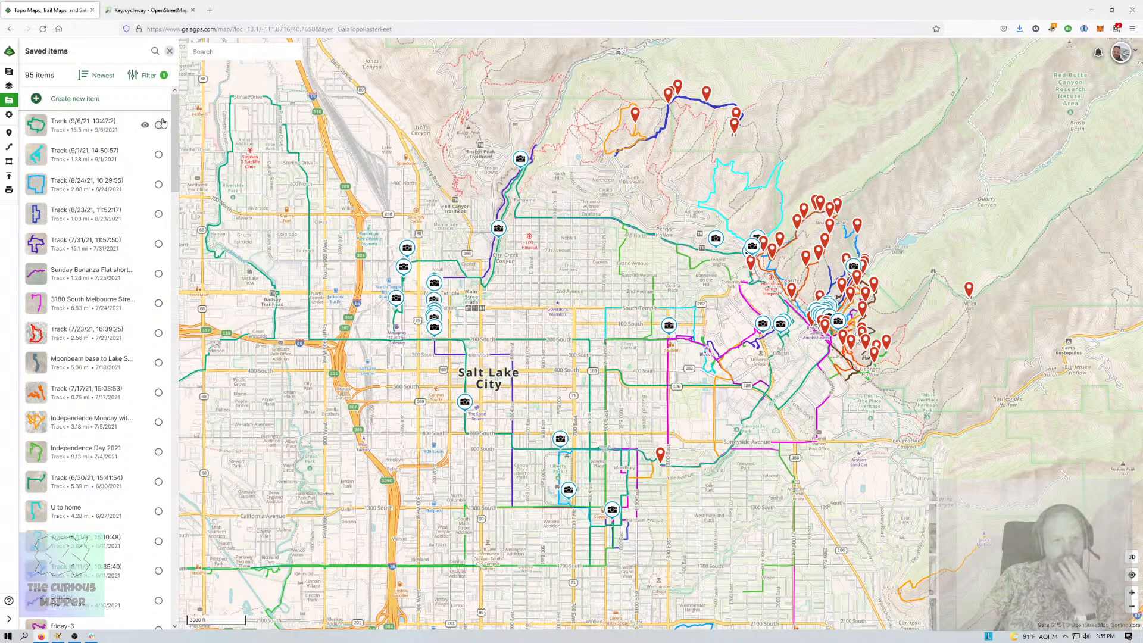
- Open the 9/6/21 bike track's details and browse through its attached photos
click(88, 126)
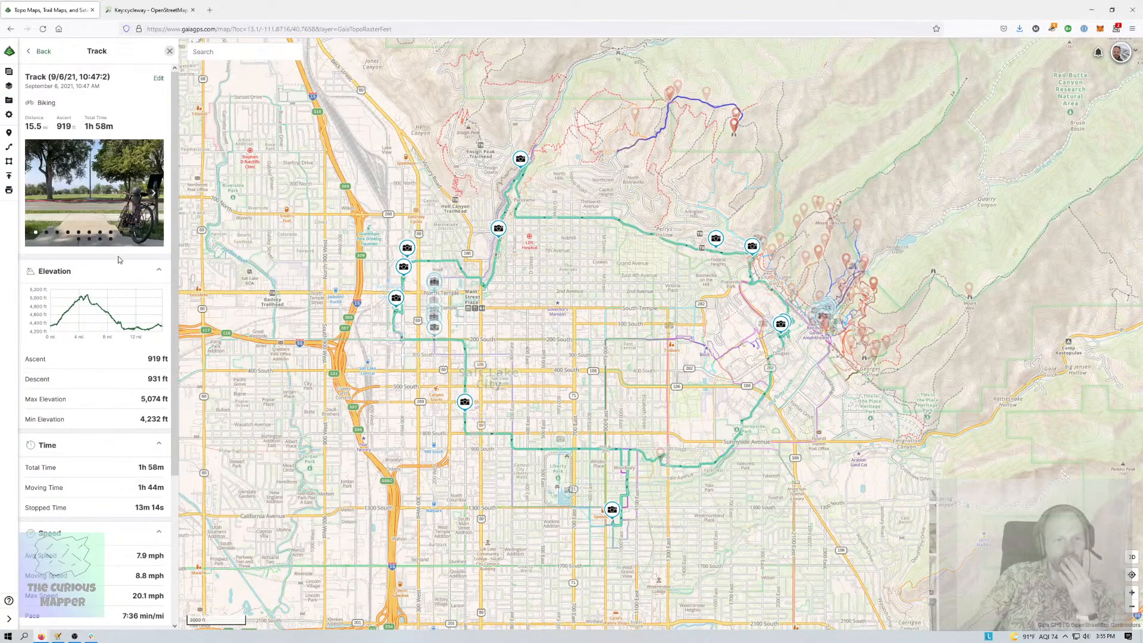
click(154, 193)
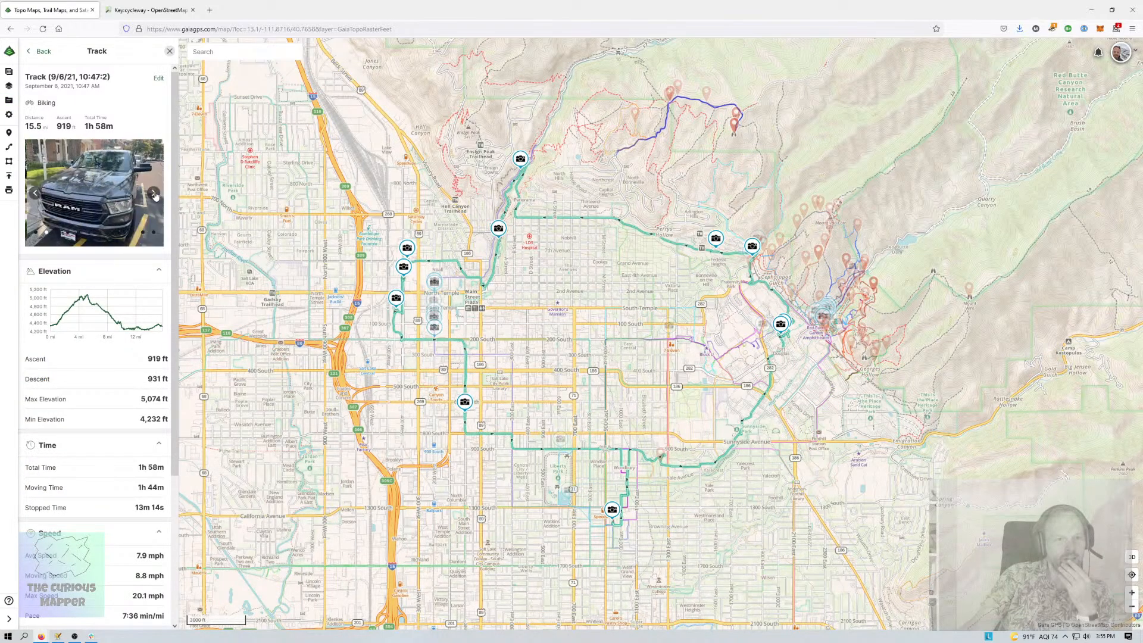
click(154, 193)
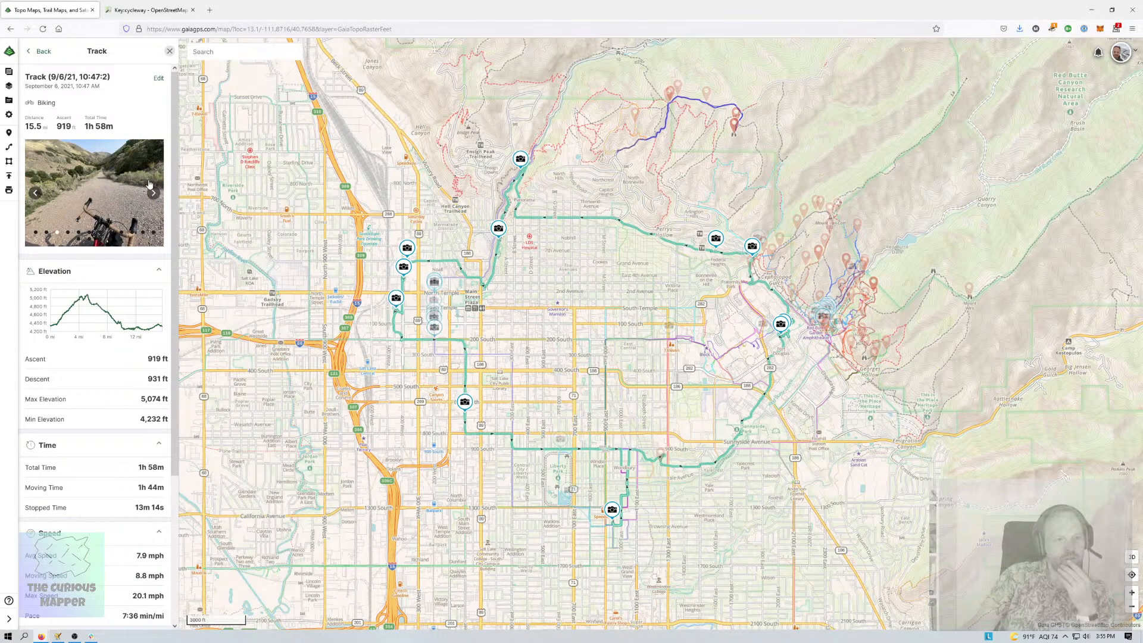
click(153, 192)
click(154, 192)
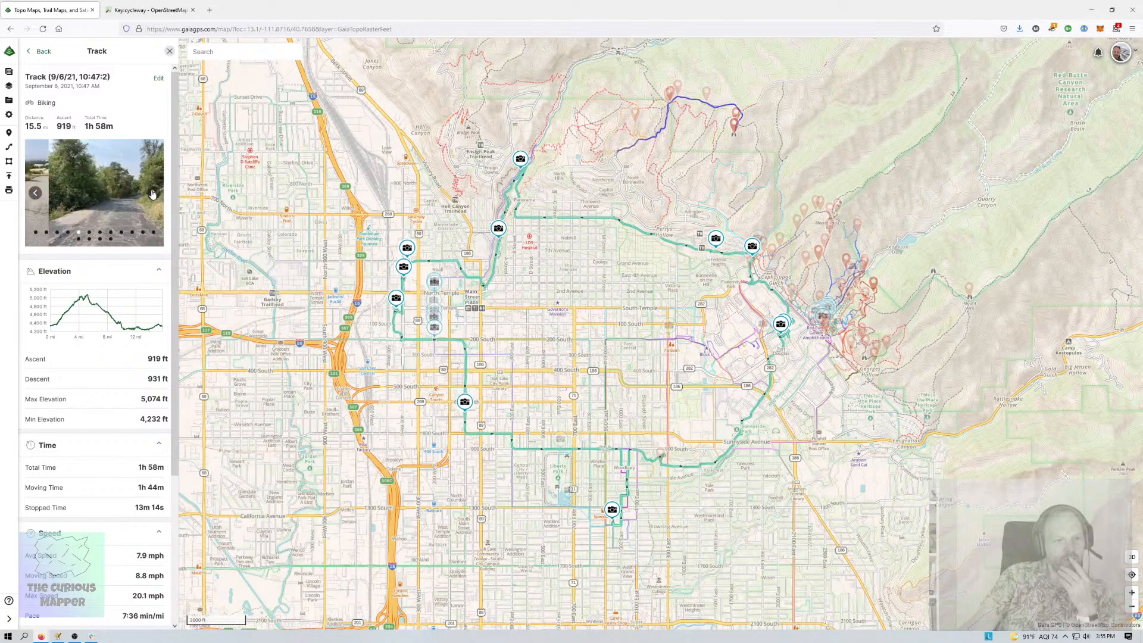
click(153, 193)
click(154, 192)
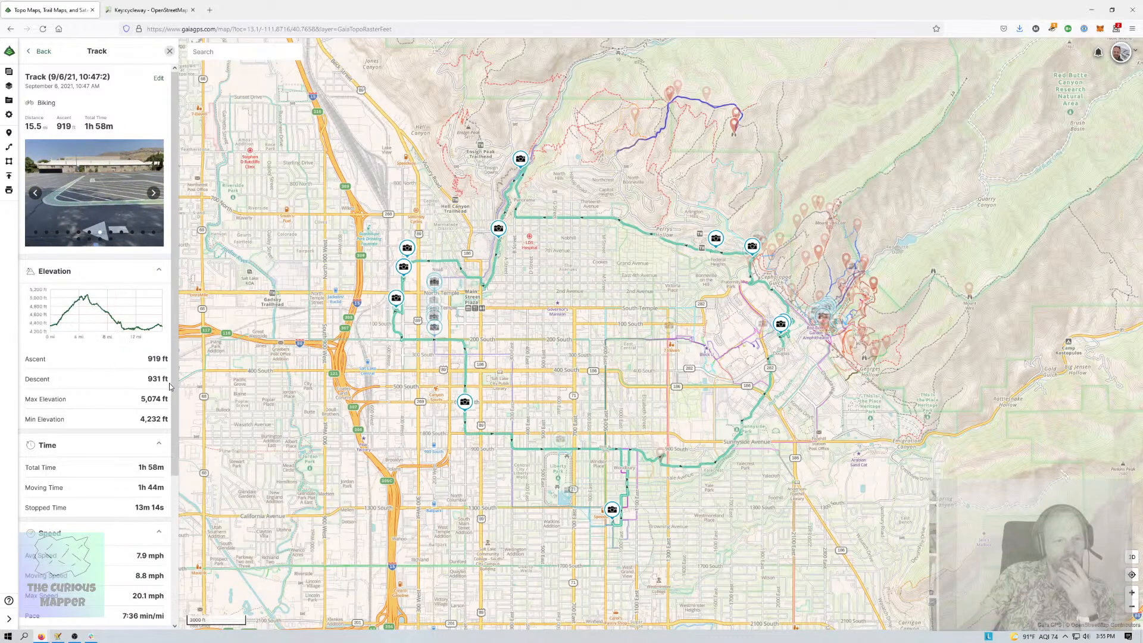
- Export the 9/6/21 track in GPX format and save the file to disk
scroll(130, 476, down, 5)
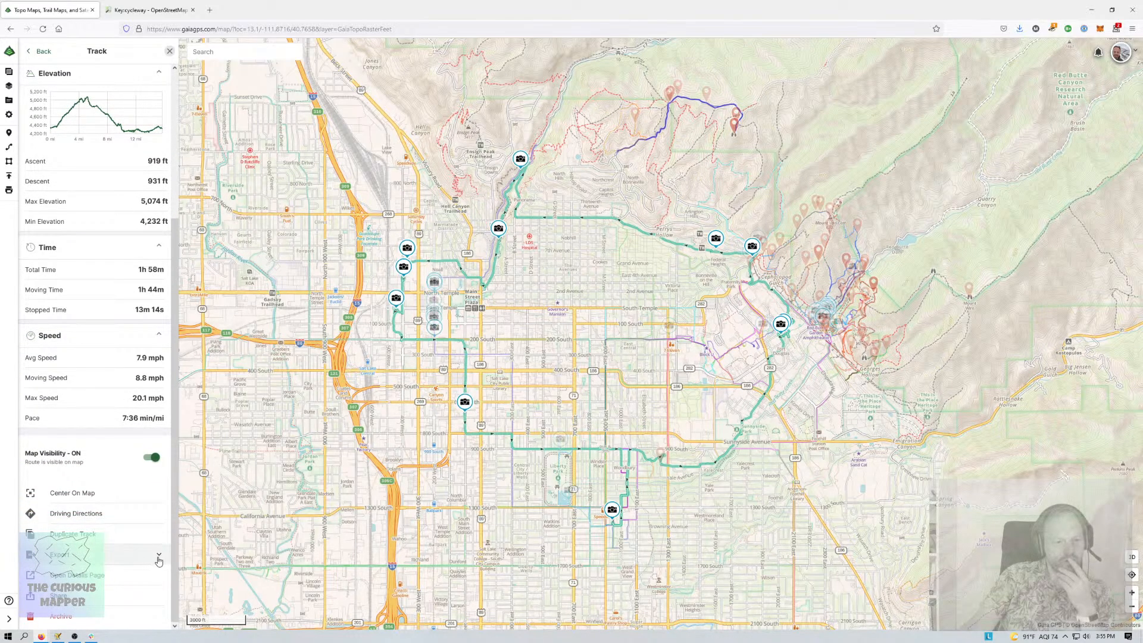
click(162, 553)
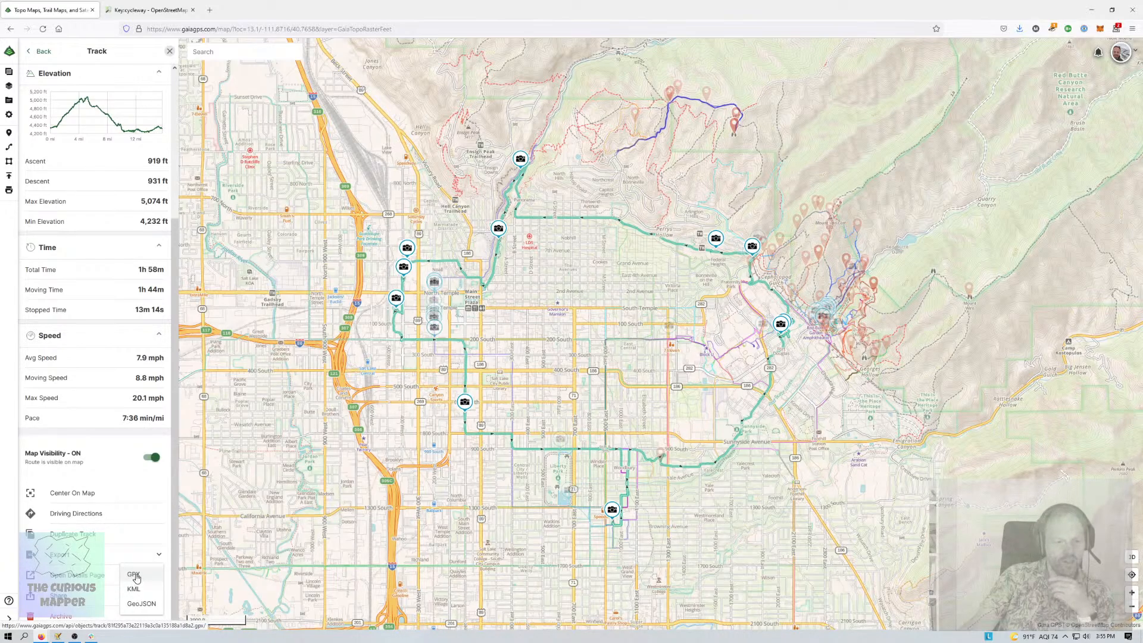
click(136, 577)
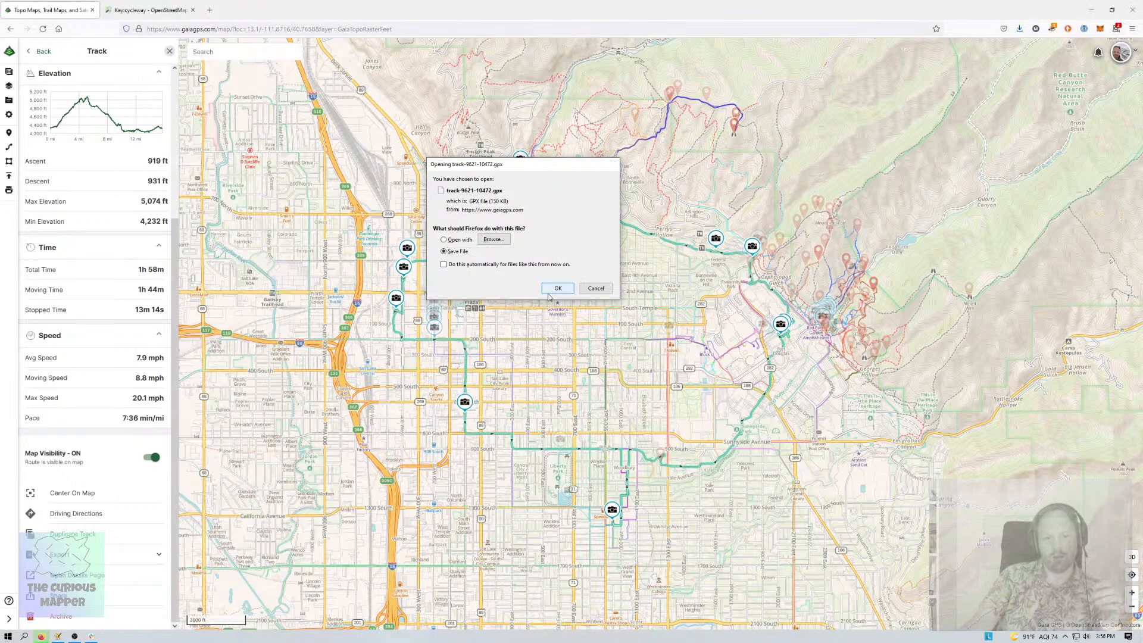
click(559, 292)
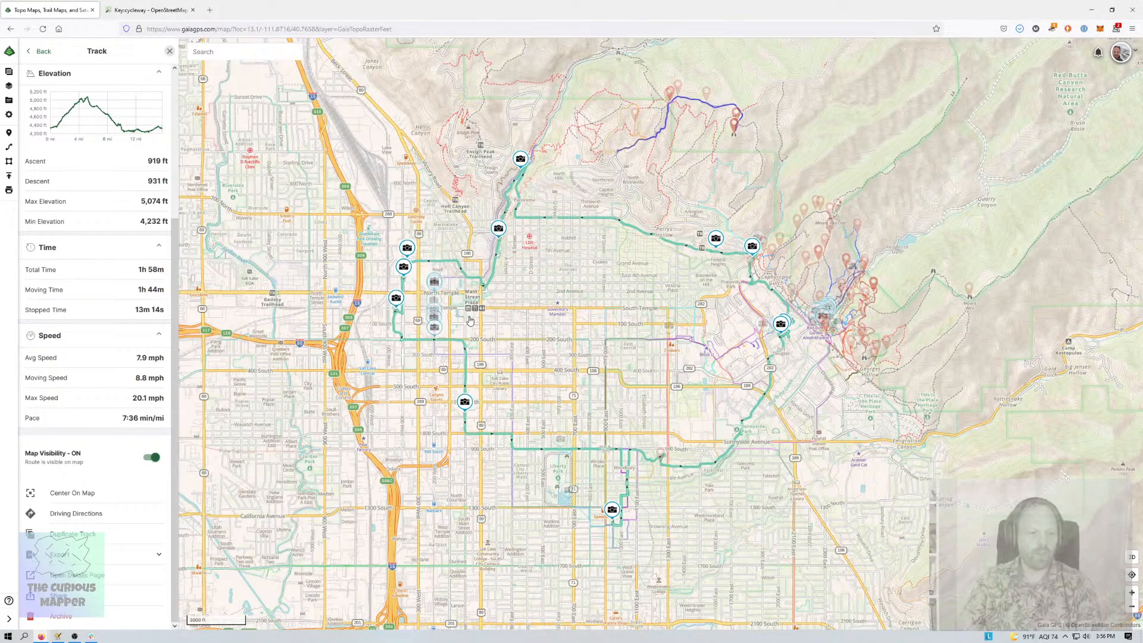
- Switch to Java OpenStreetMap Editor and start opening a file, showing the file list with details
key(alt+Tab)
key(alt+Tab)
key(alt+Tab)
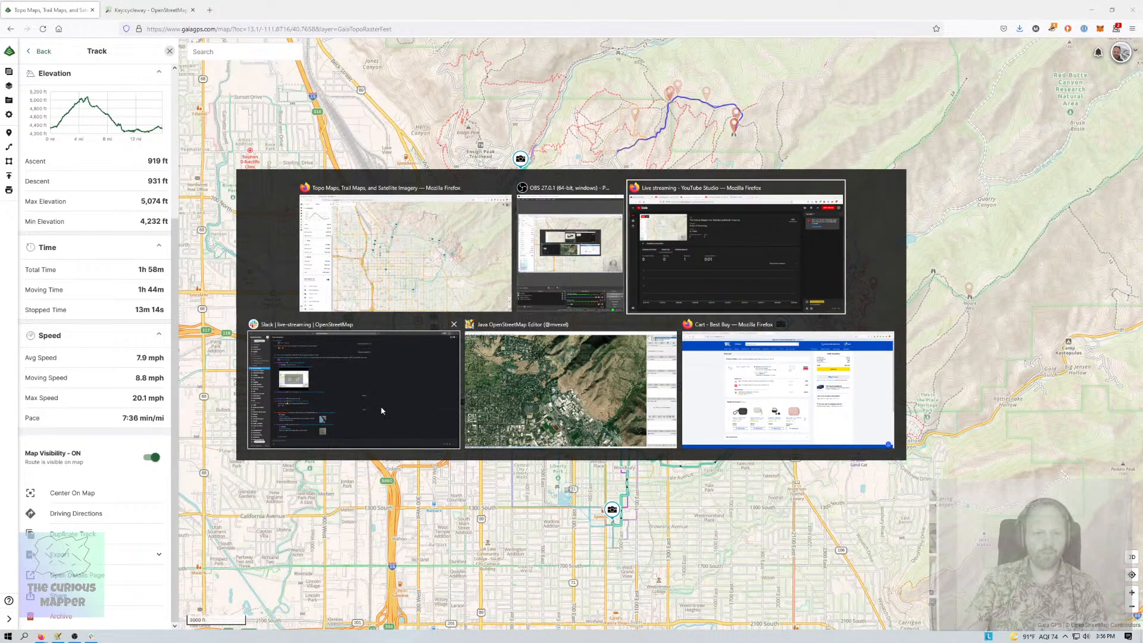
key(alt+Tab)
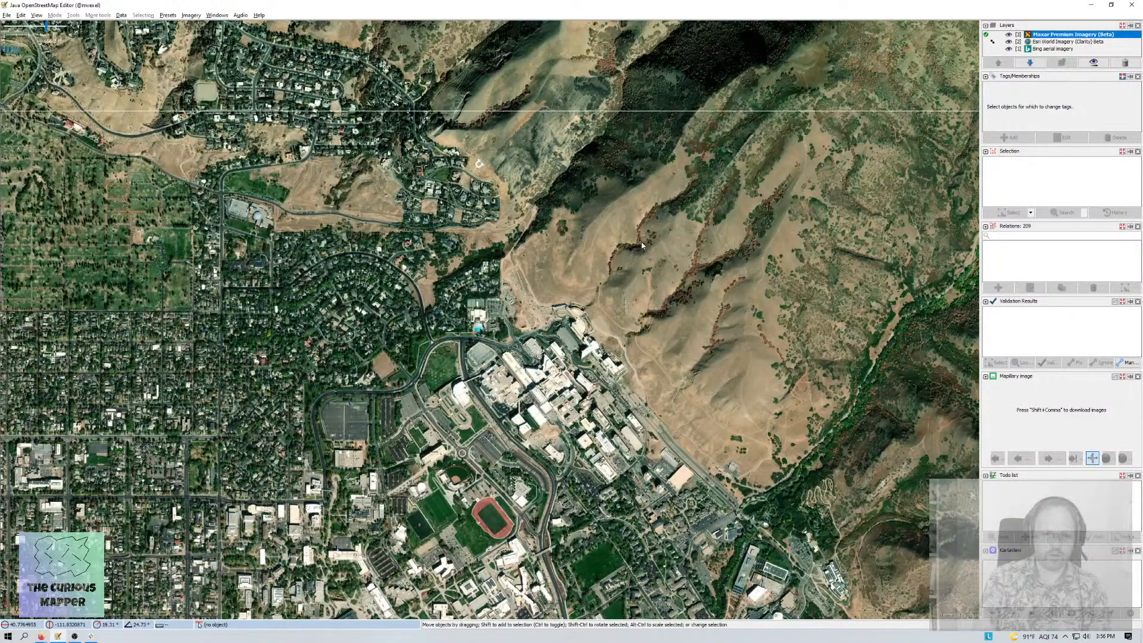
key(ctrl+o)
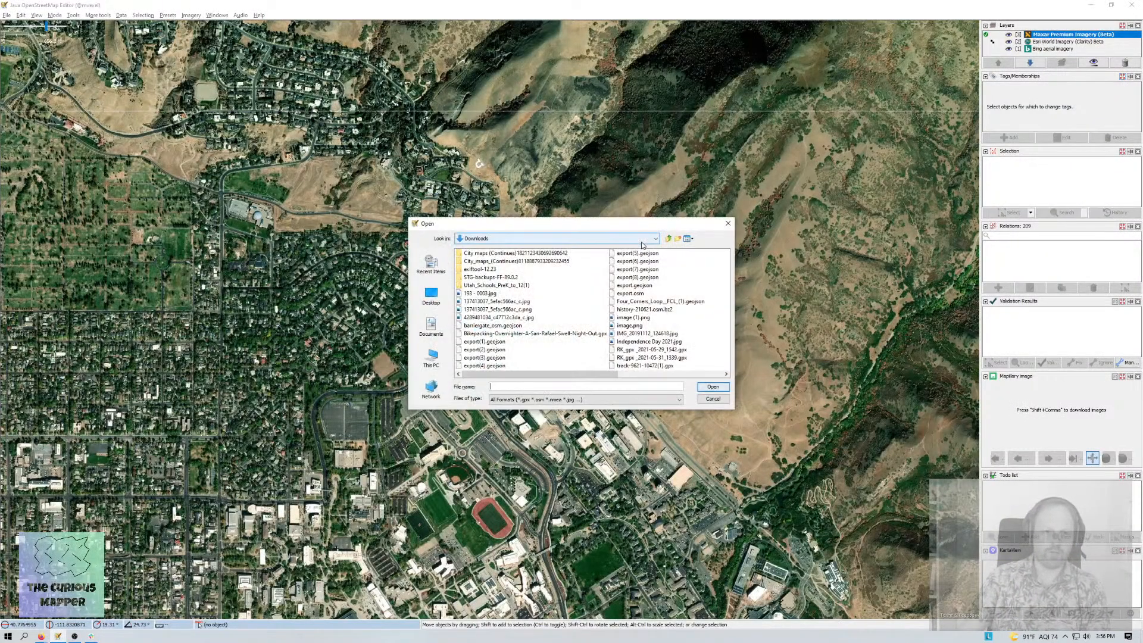
click(688, 238)
click(707, 262)
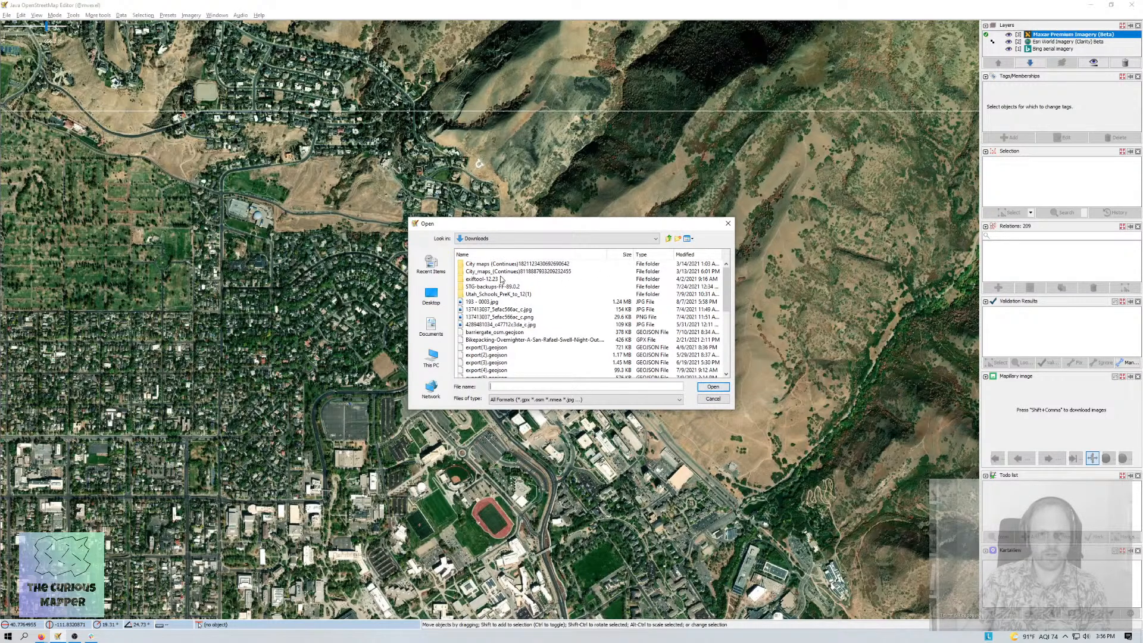
click(431, 326)
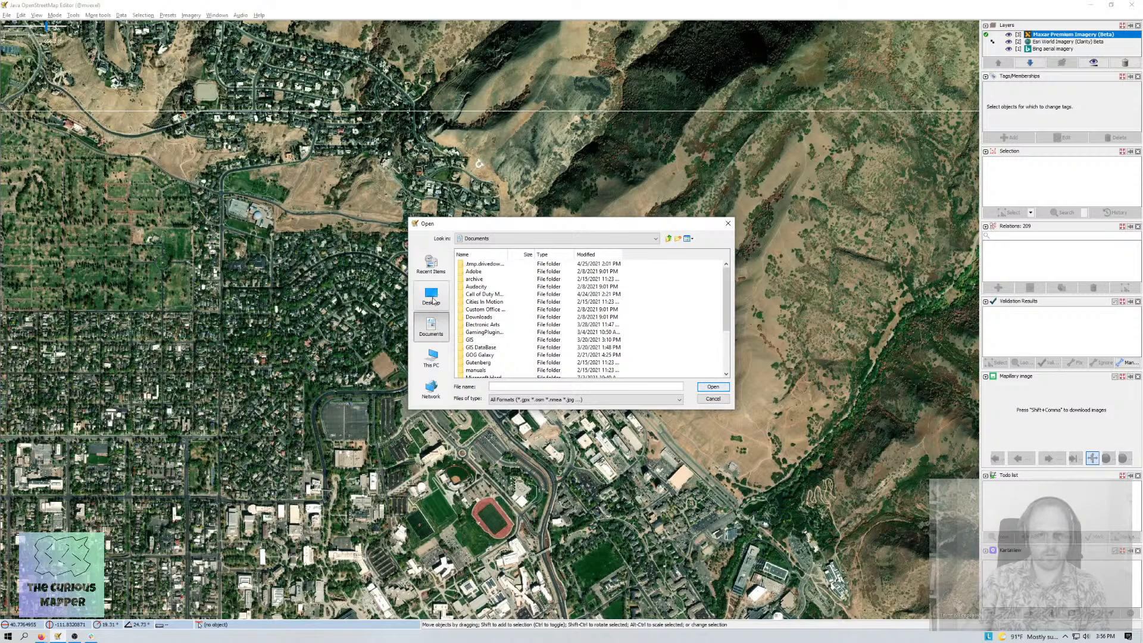
click(441, 356)
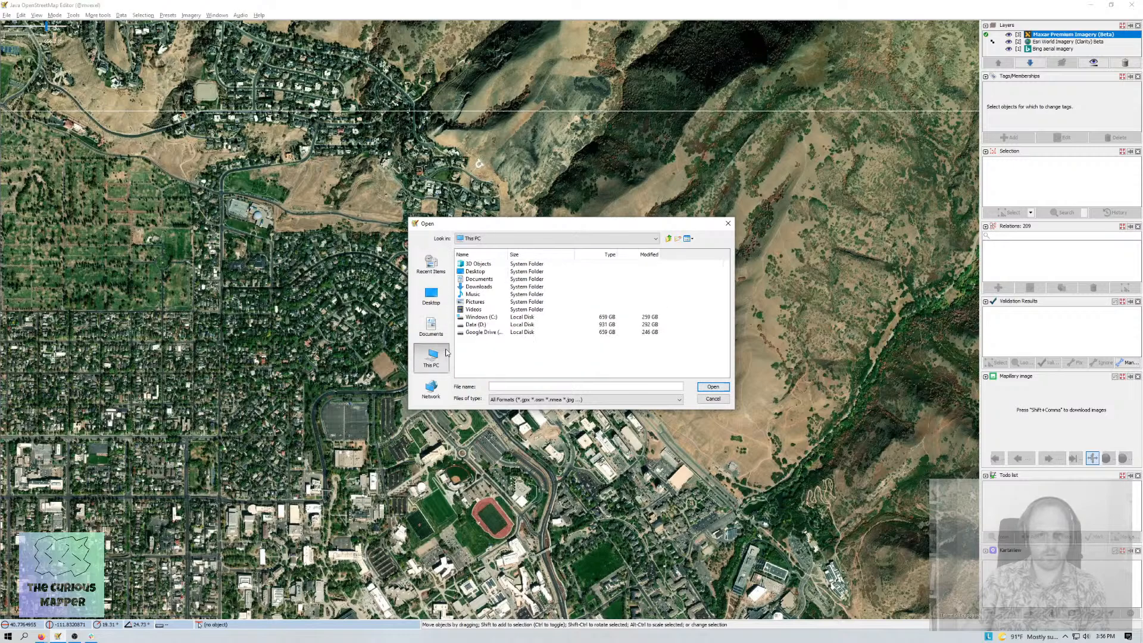
double_click(475, 287)
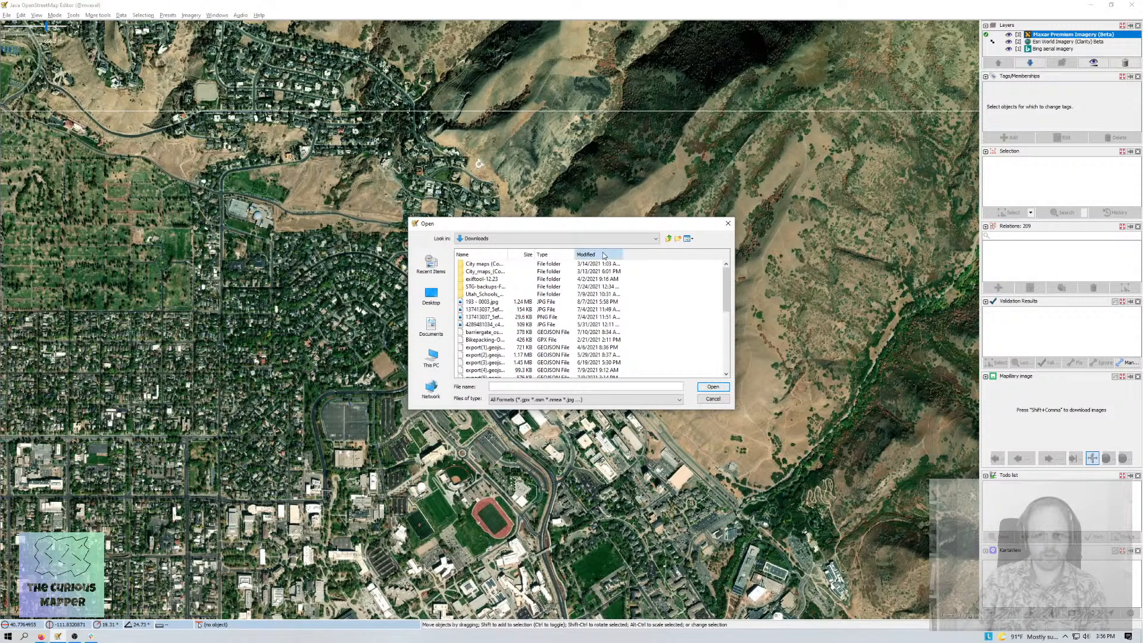
click(603, 255)
click(603, 255)
click(490, 271)
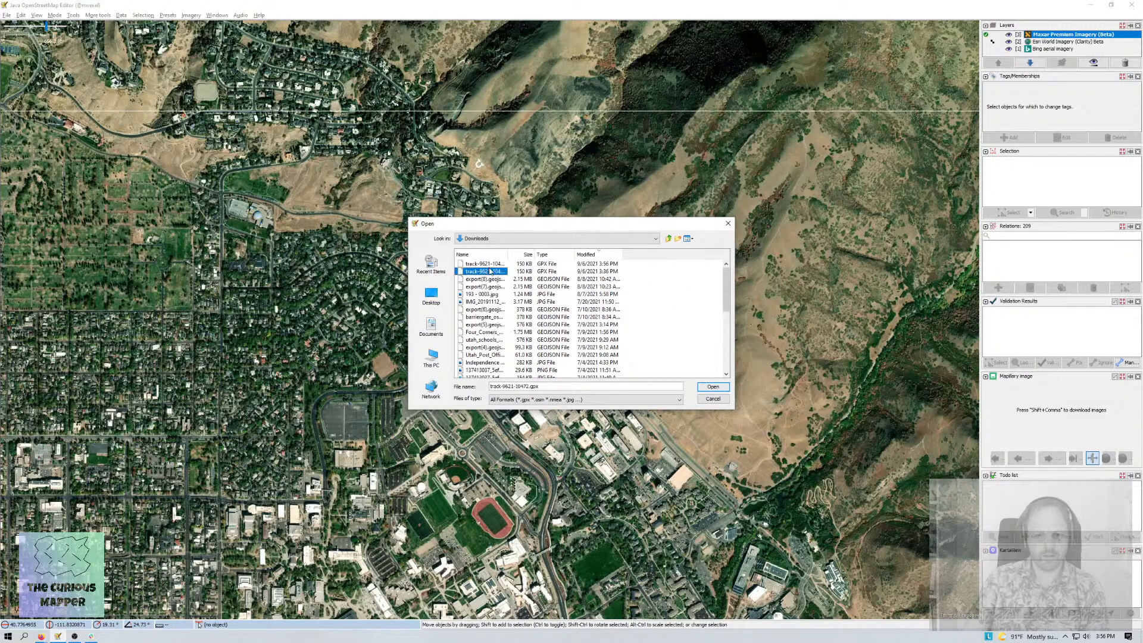
click(485, 264)
click(709, 388)
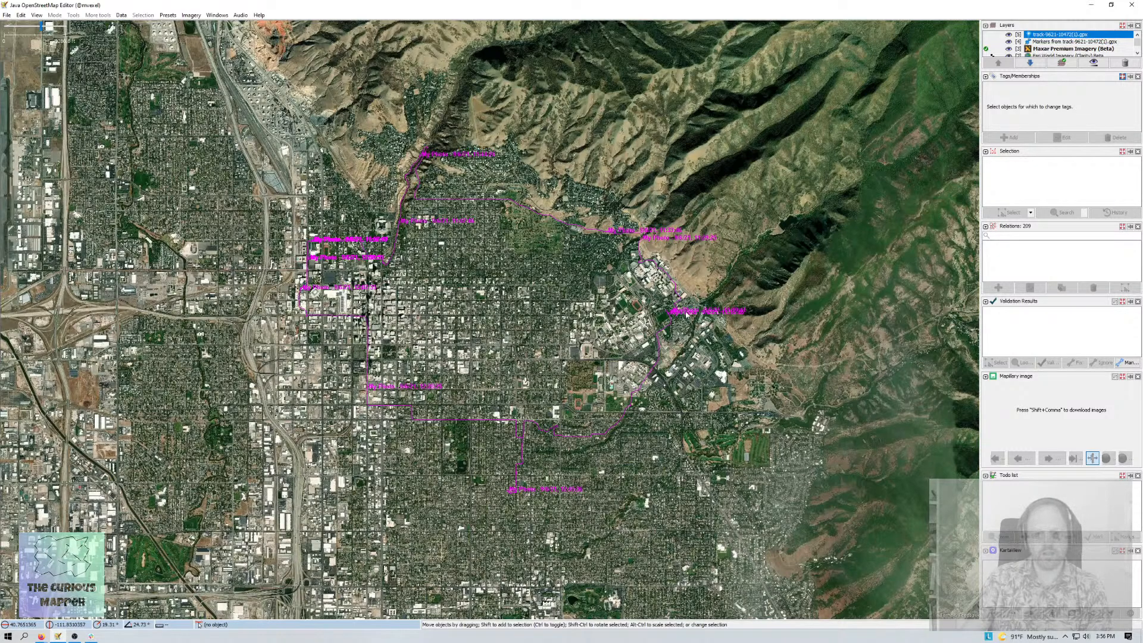
- Detach the Layers list into a floating window over the map and hide the track's markers layer
right_click(1036, 35)
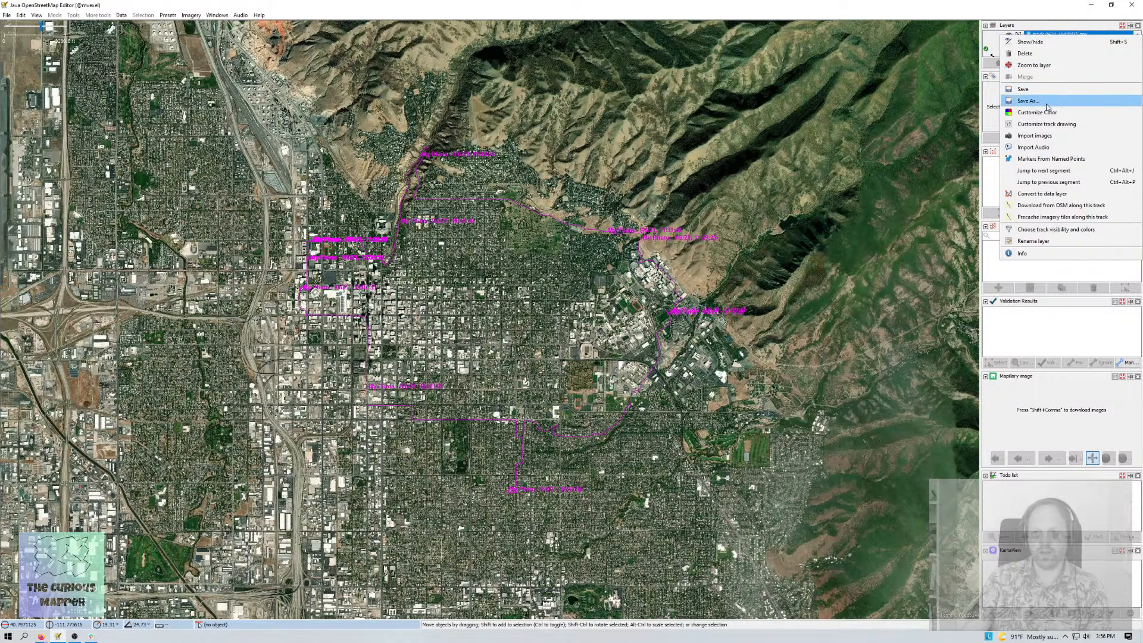
click(1043, 27)
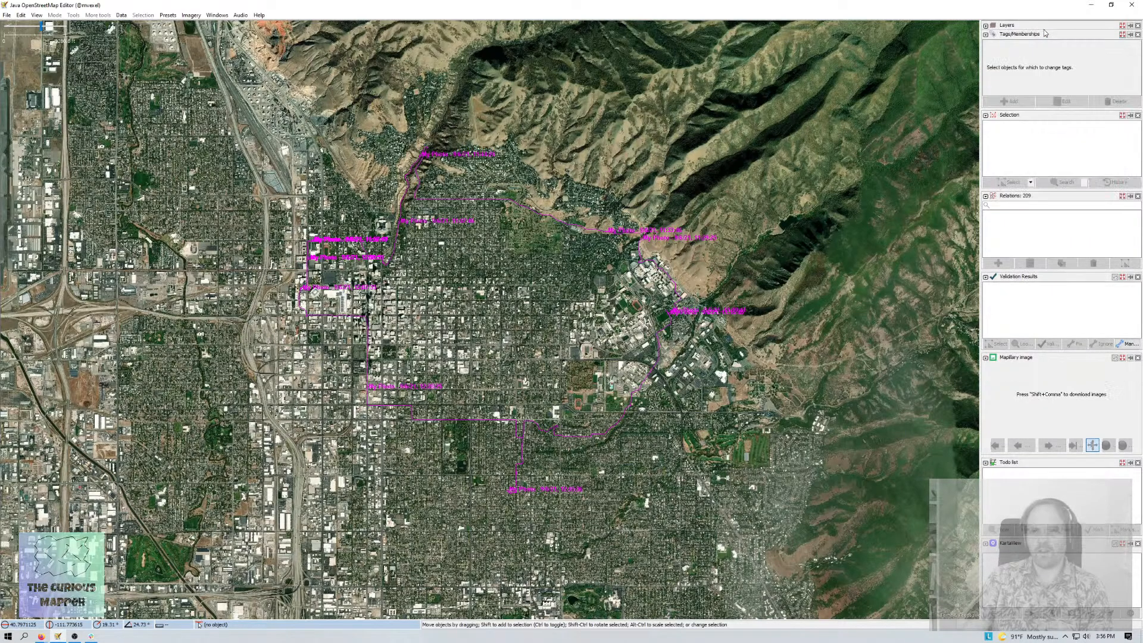
click(985, 26)
click(1129, 27)
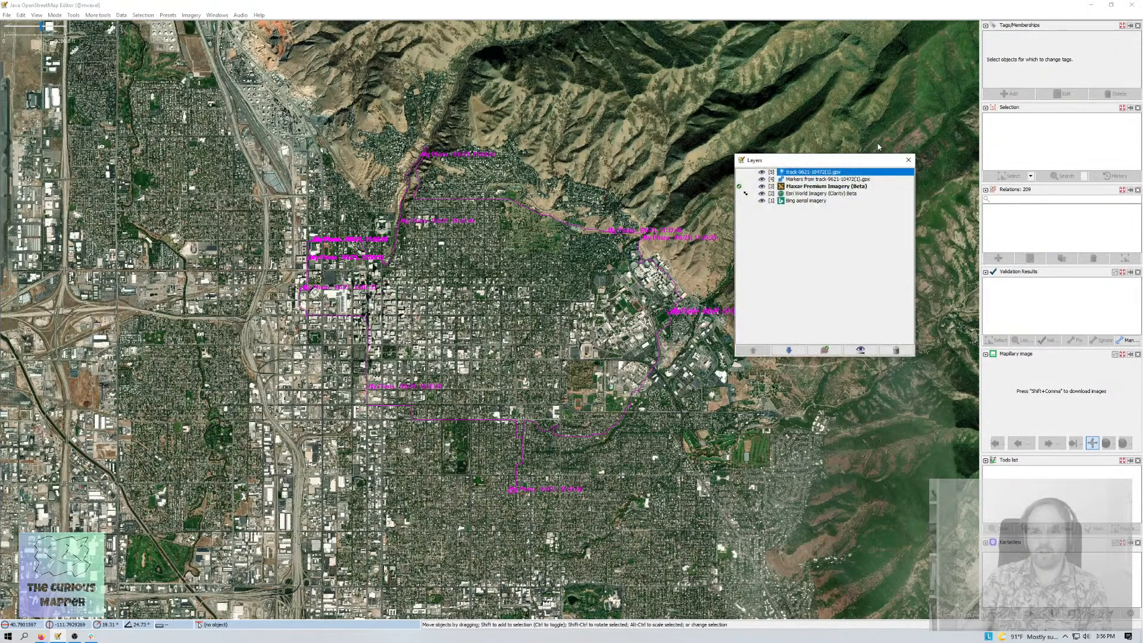
drag(855, 159, 677, 114)
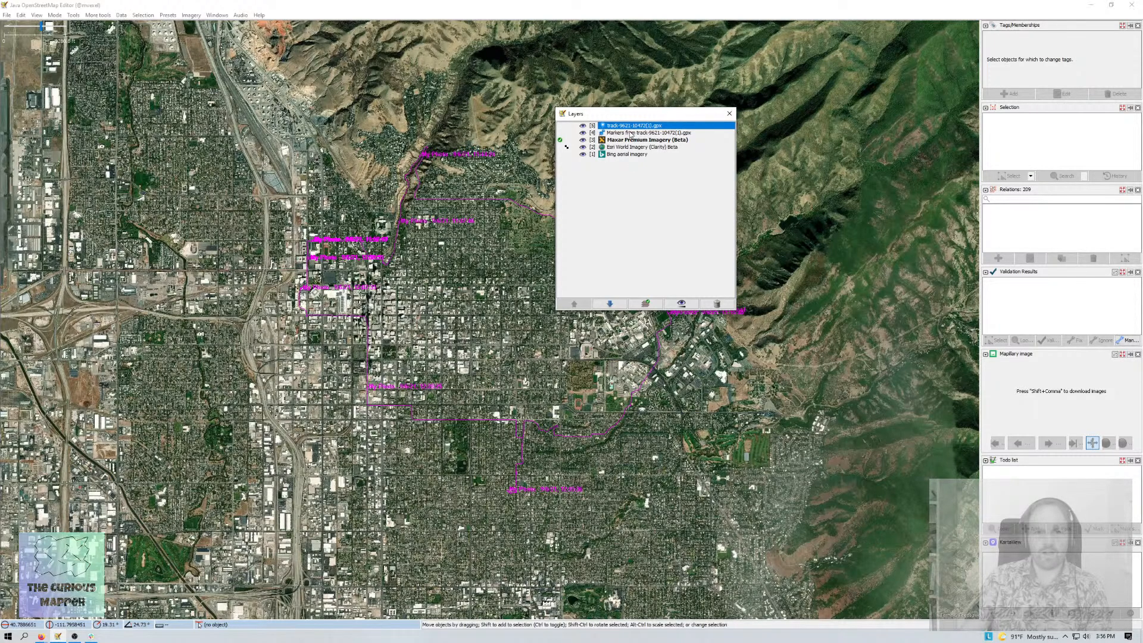
click(611, 133)
click(582, 133)
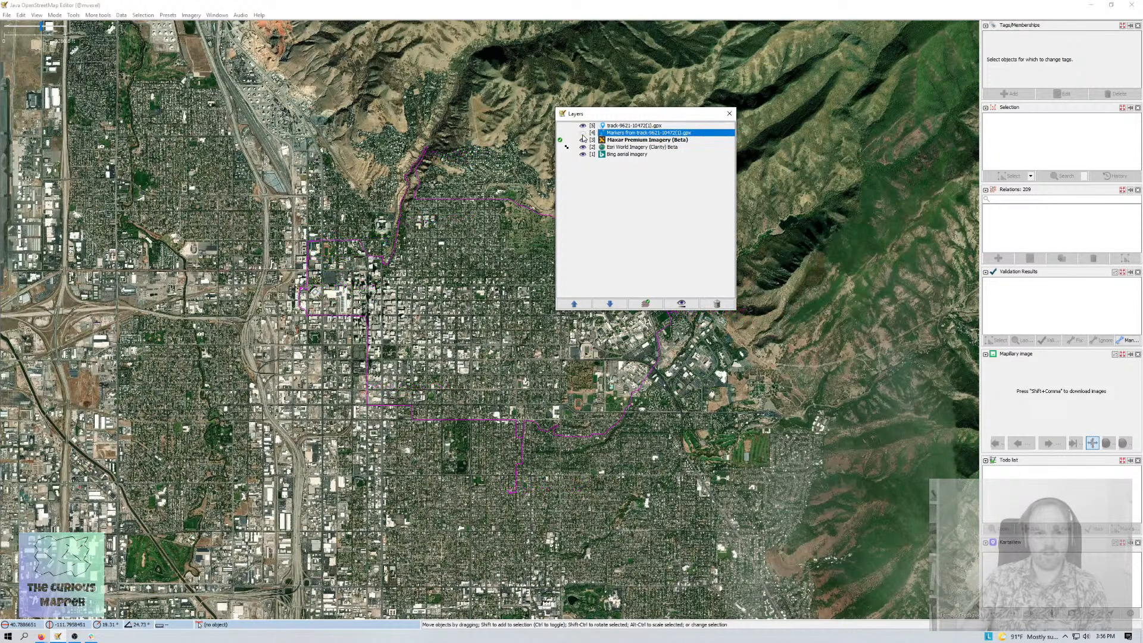
- Customize the GPX track layer's drawing by setting the drawing width of GPX lines to 6
click(628, 128)
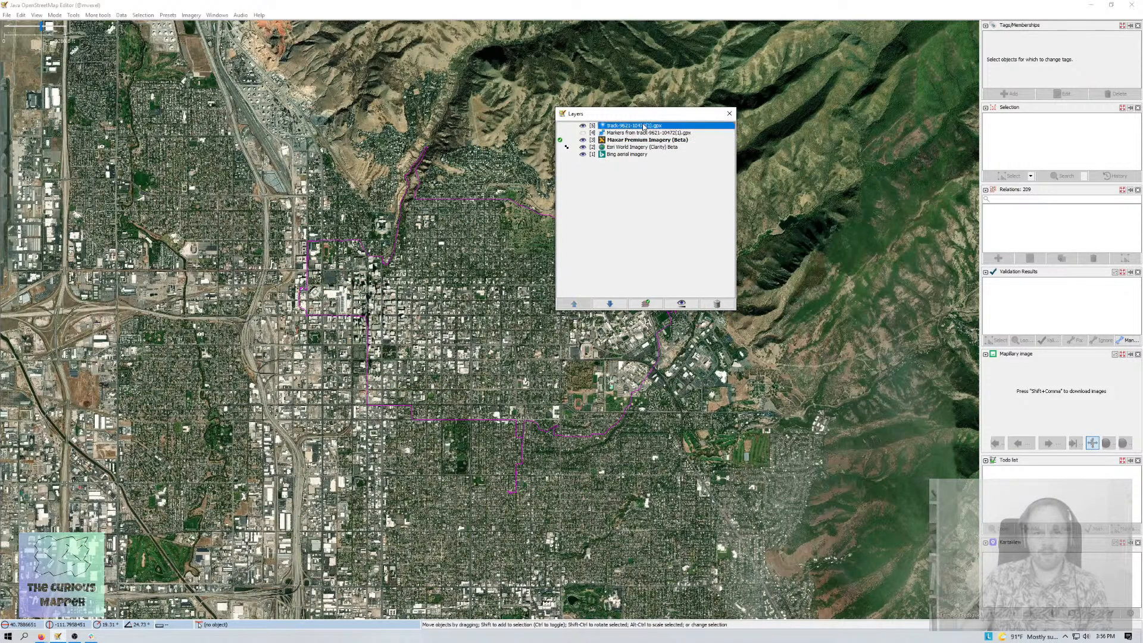
right_click(644, 126)
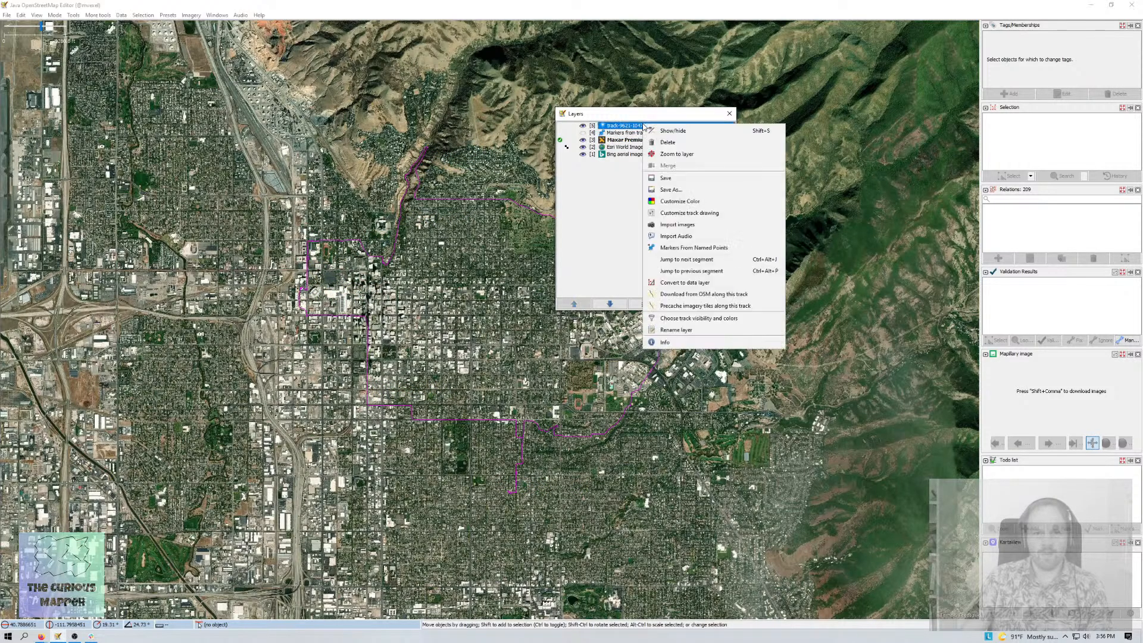
click(691, 215)
double_click(625, 277)
text(6)
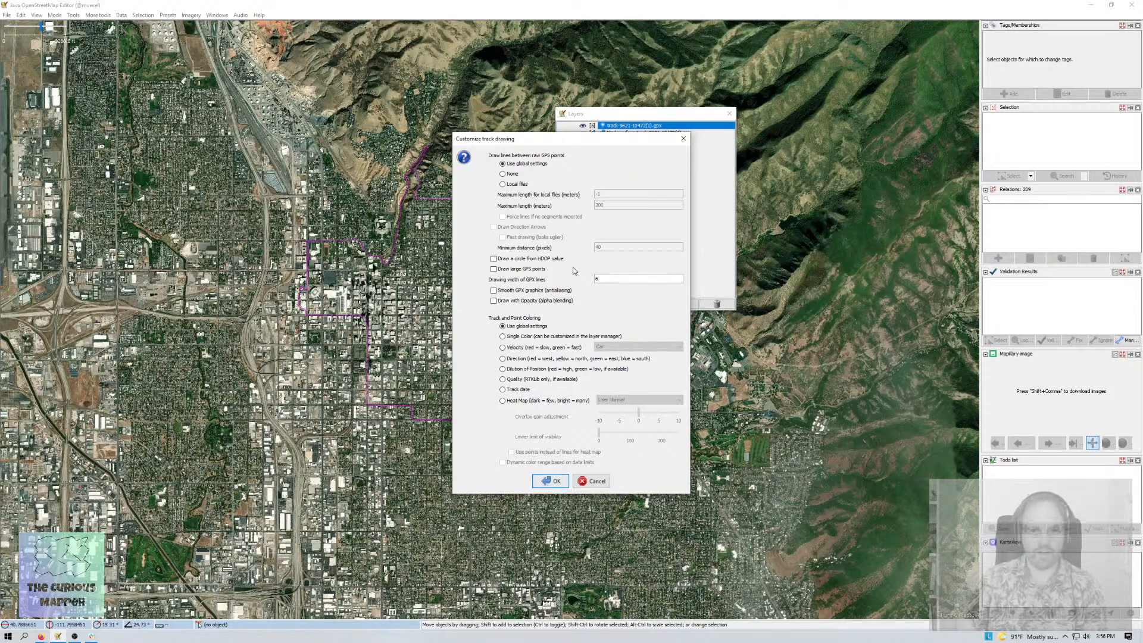
click(549, 481)
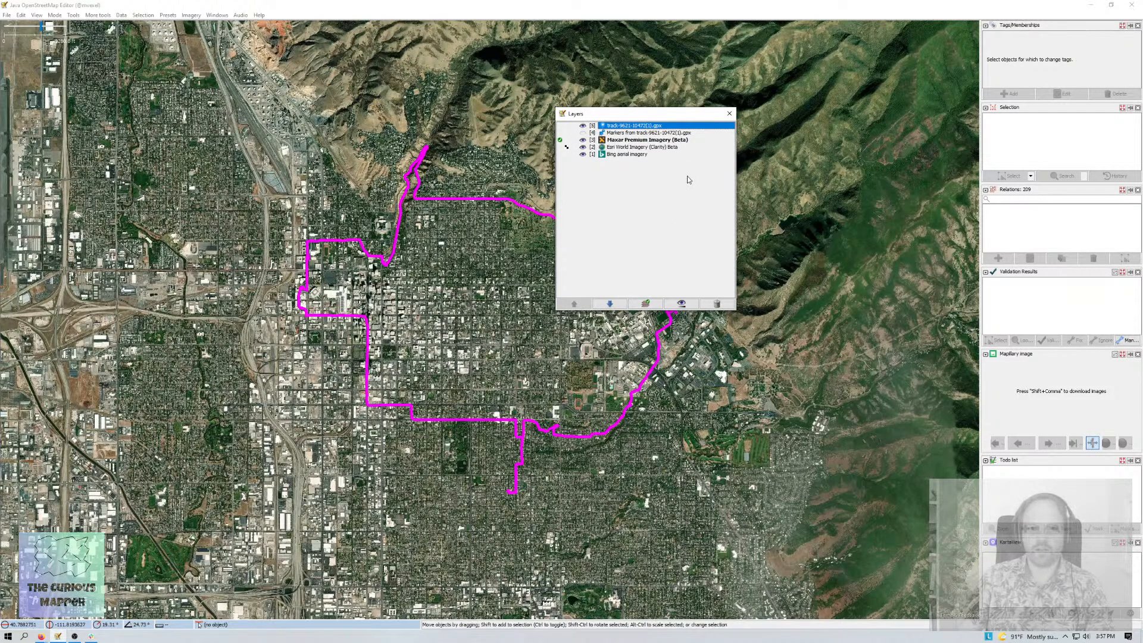
- Change the GPX track layer's color to red and dock the floating Layers window again
right_click(654, 126)
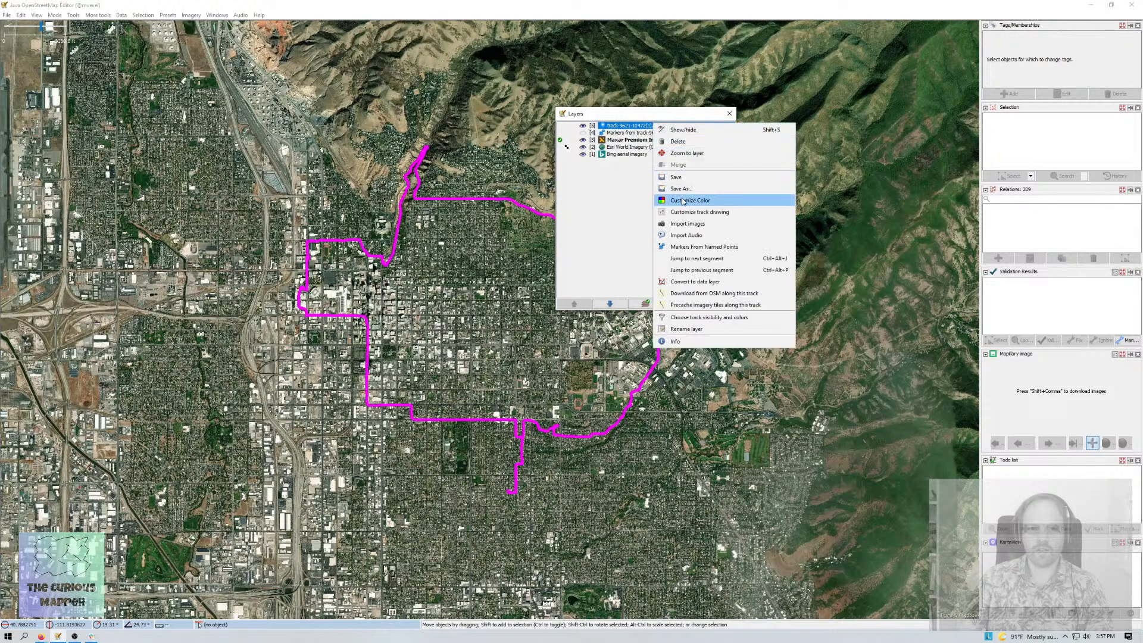
click(679, 200)
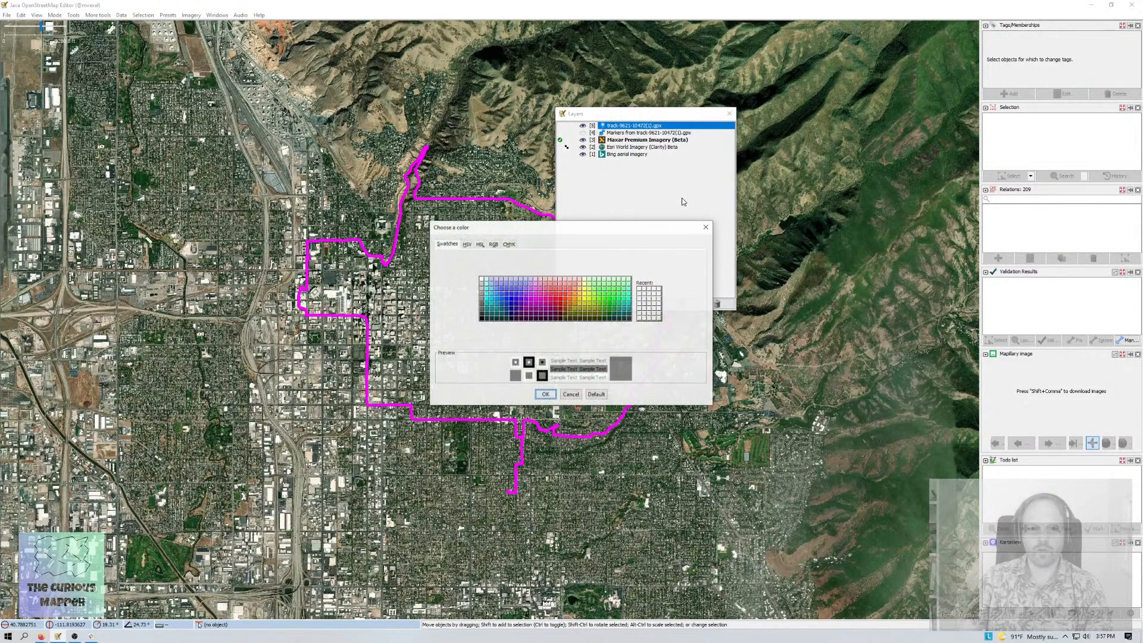
click(559, 296)
click(545, 394)
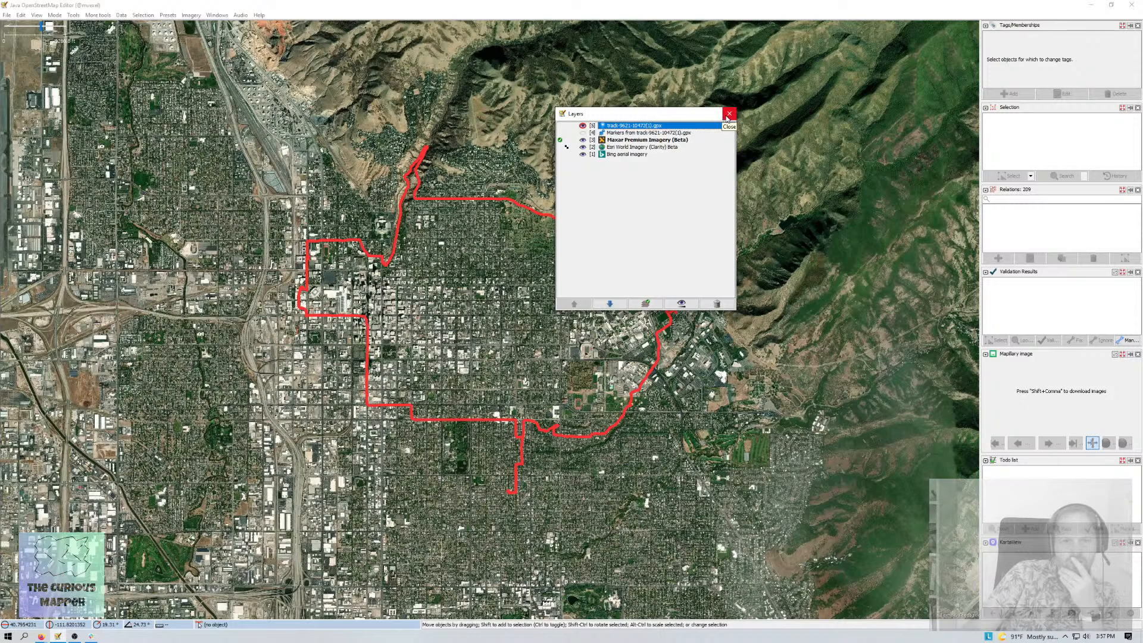
click(730, 117)
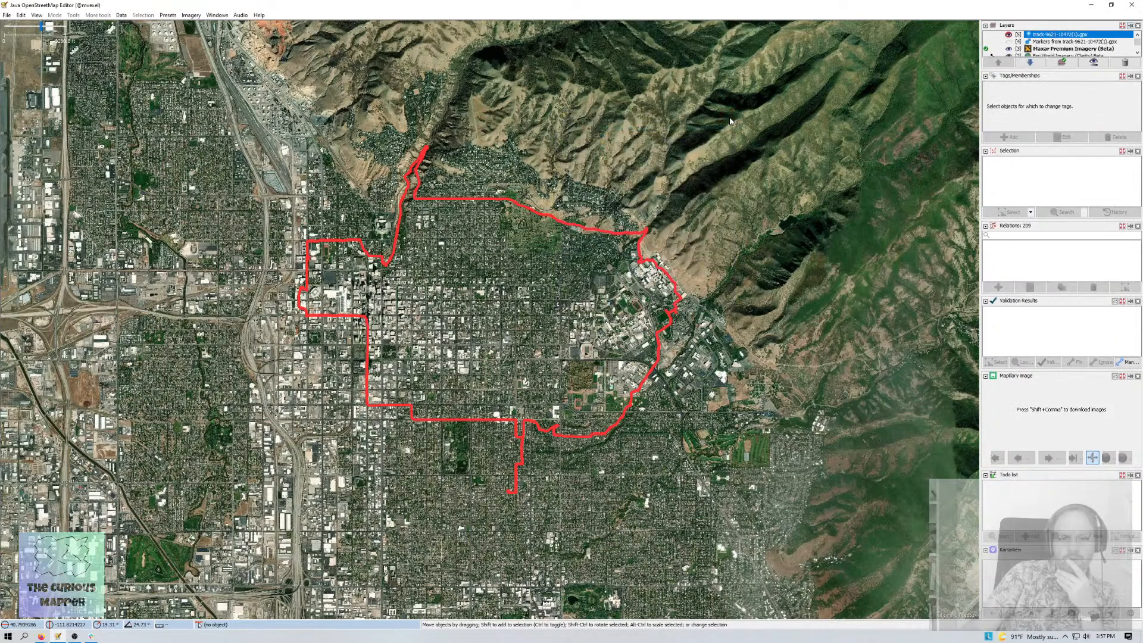
- Download OpenStreetMap data within 50 meters of the track only, as a new layer, accepting the multiple download requests
right_click(1046, 35)
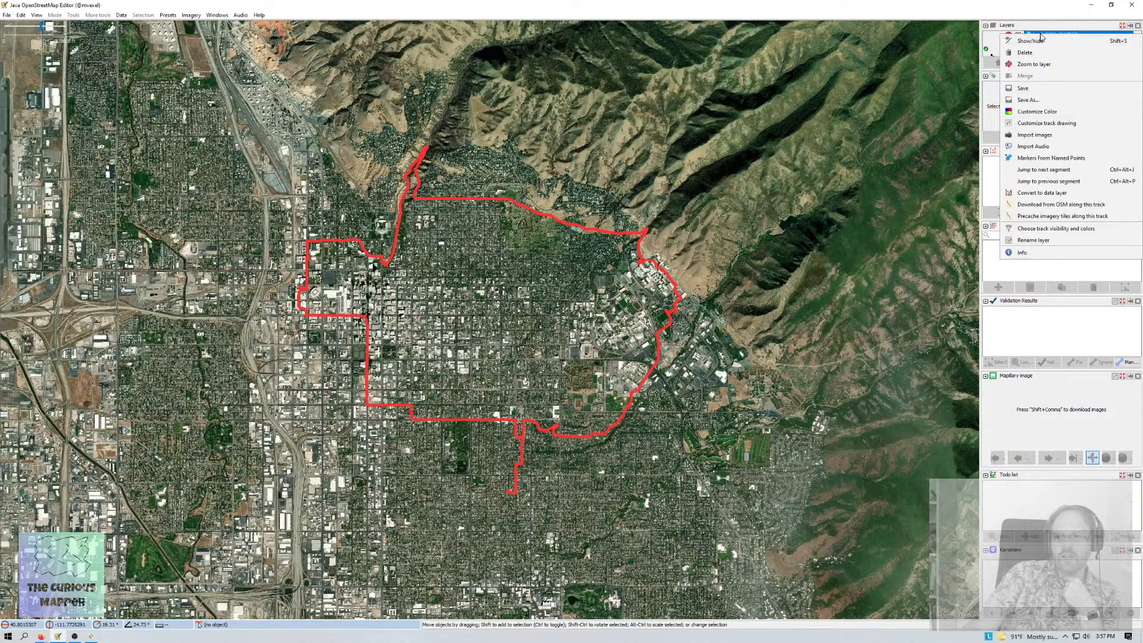
click(1042, 206)
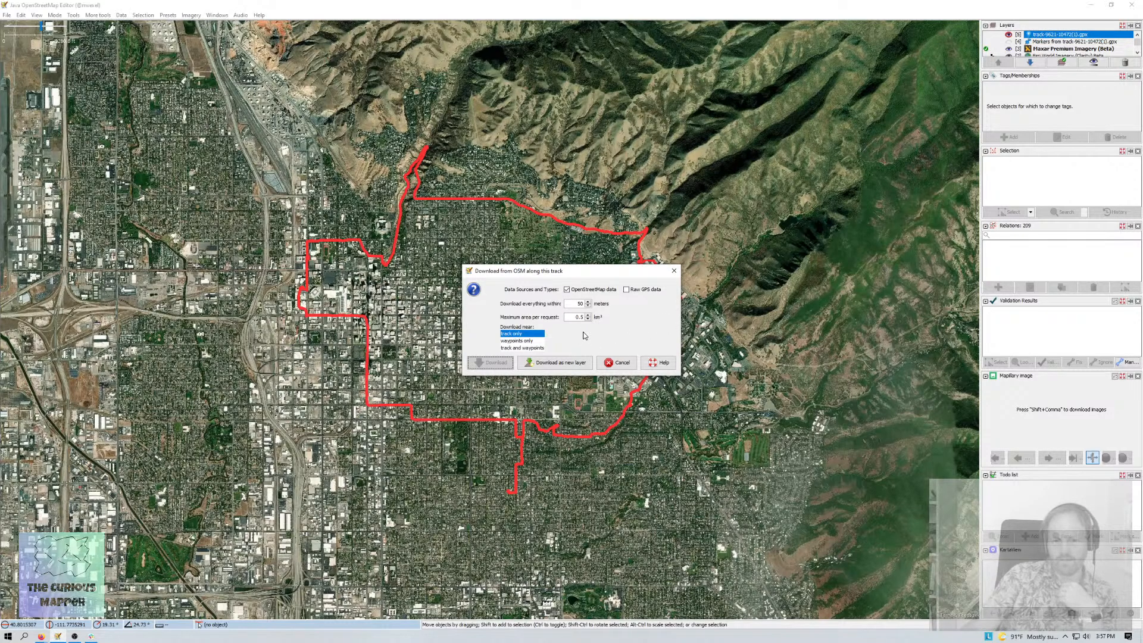
click(558, 363)
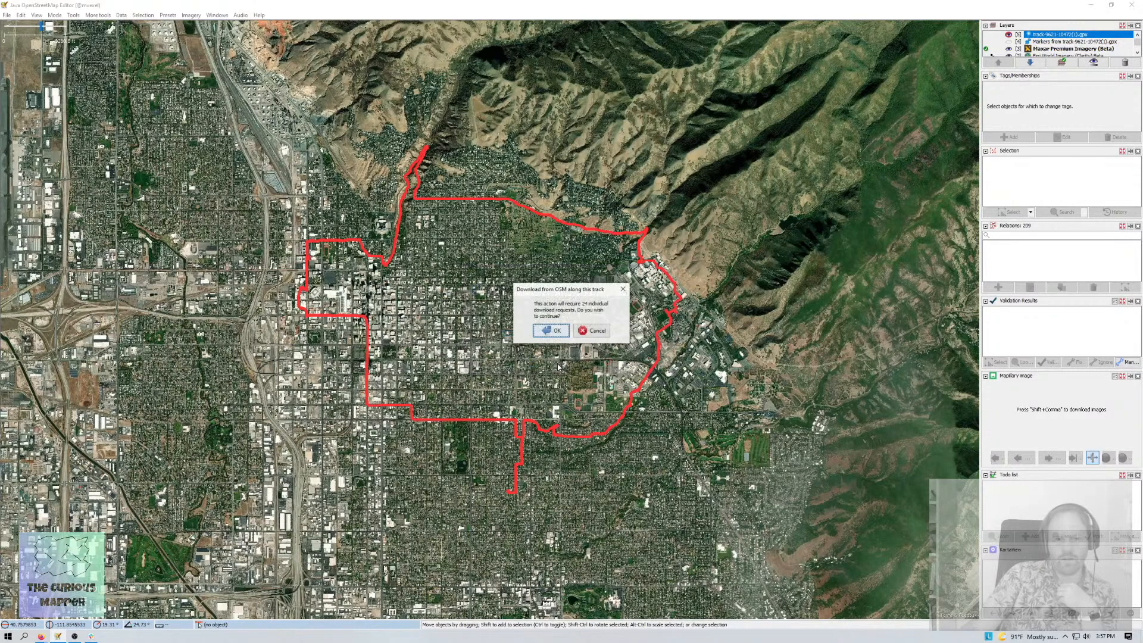
click(548, 330)
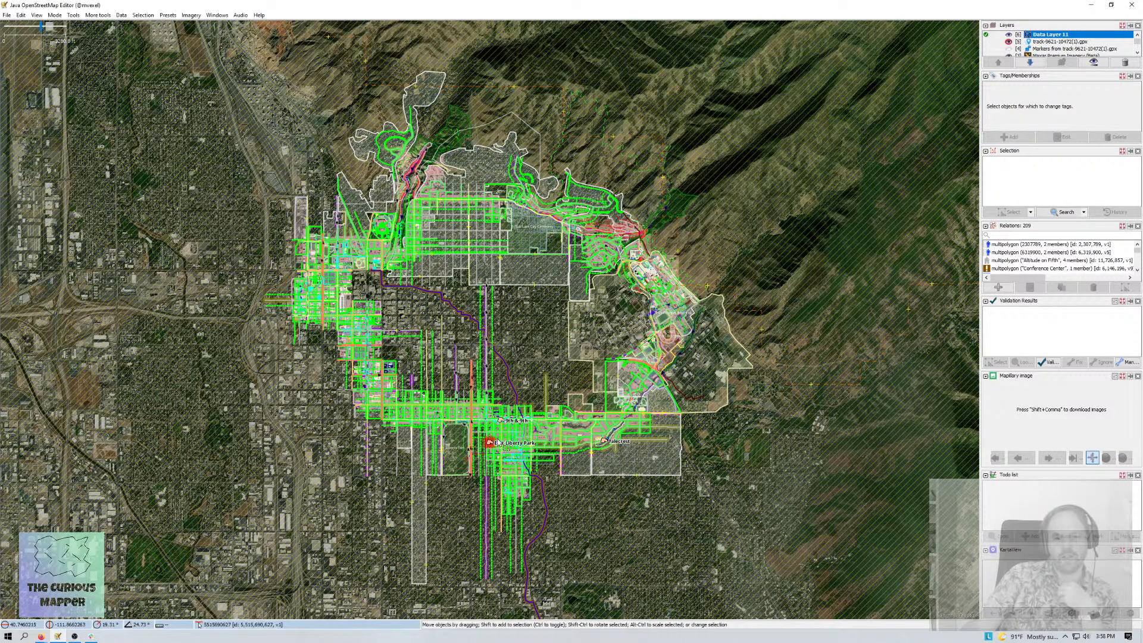
- Move the GPX track layer above the downloaded data layer in the layer order
scroll(516, 441, up, 2)
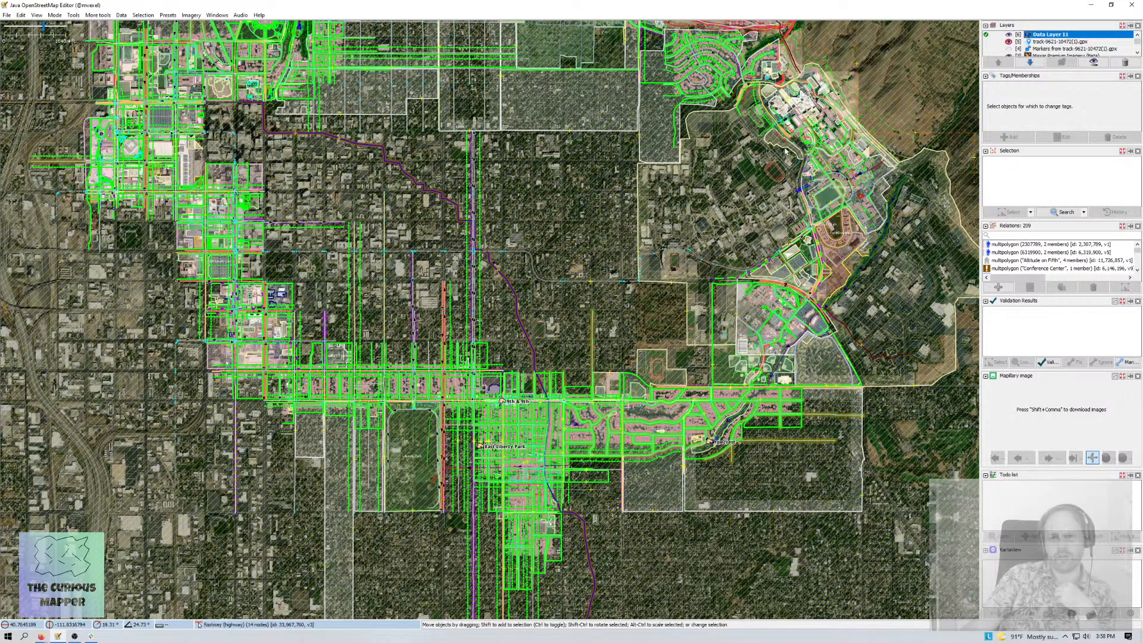
scroll(677, 173, down, 3)
scroll(840, 286, up, 3)
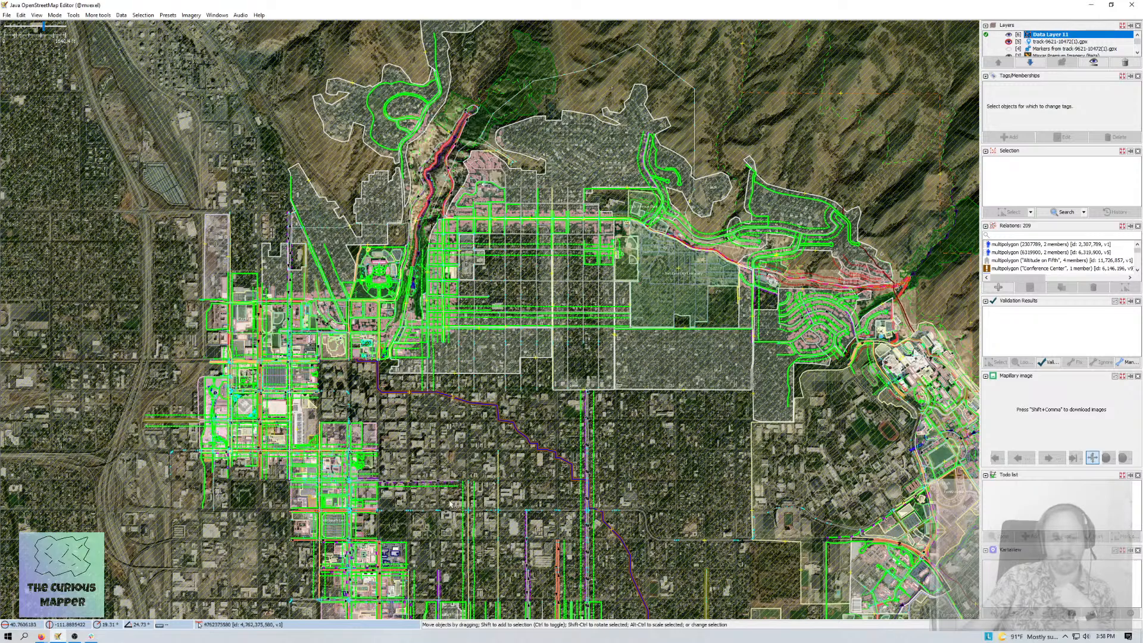
drag(499, 474, 423, 329)
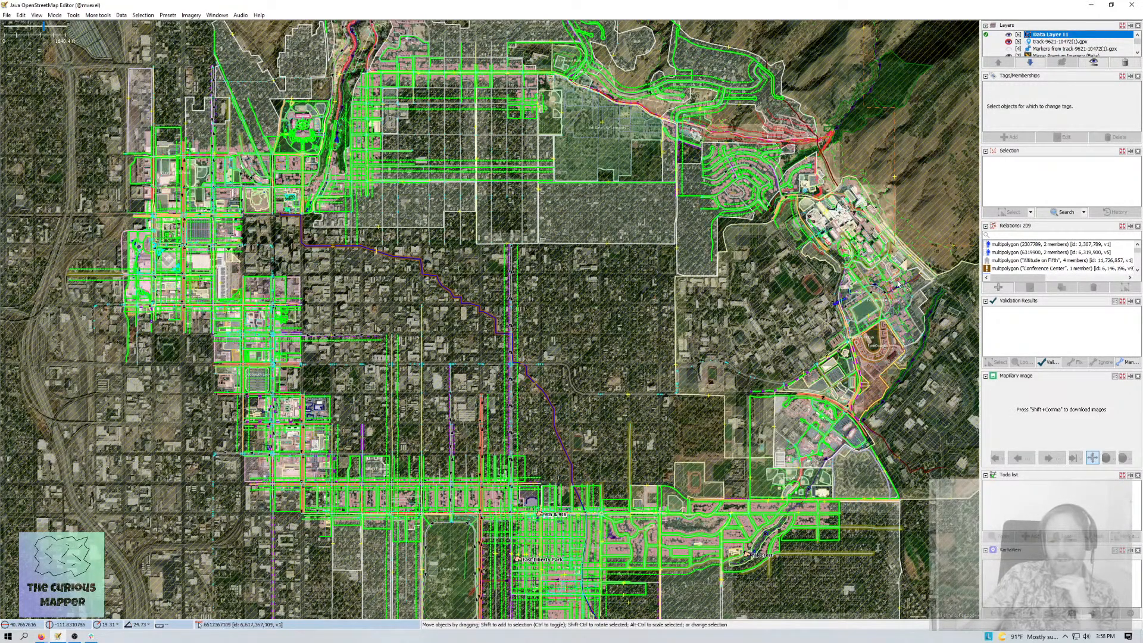
scroll(899, 284, up, 3)
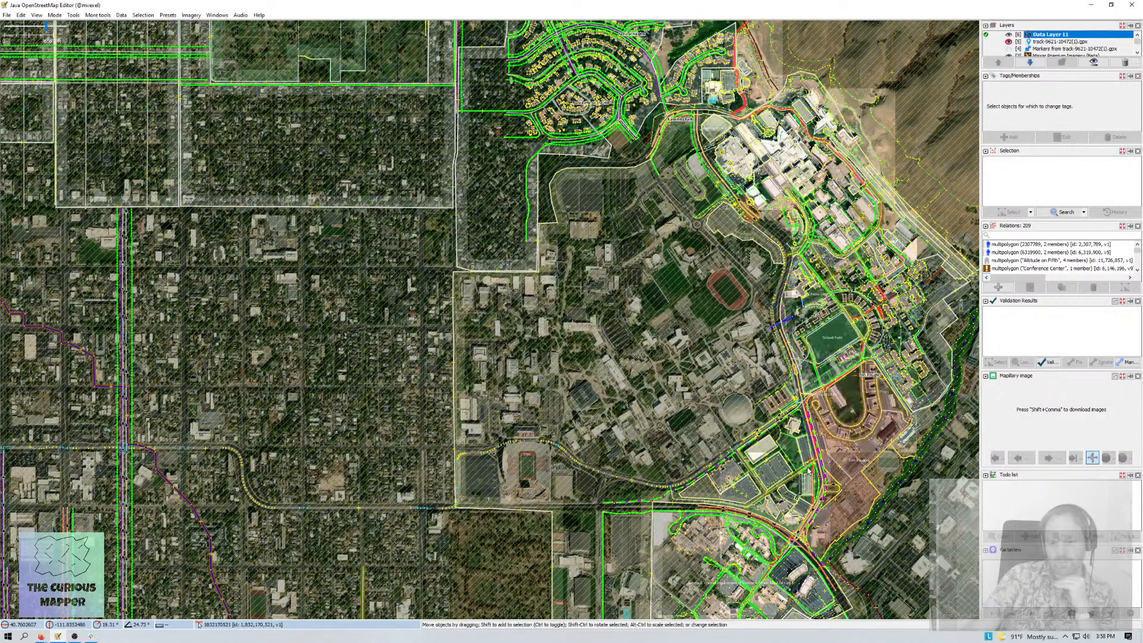
drag(819, 483, 814, 411)
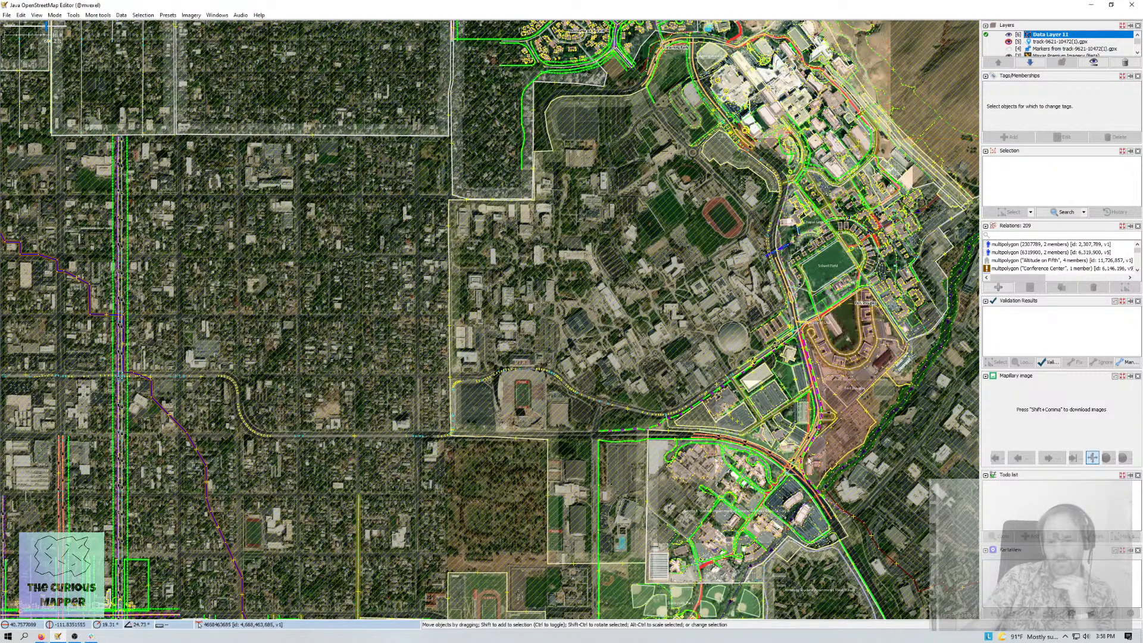
scroll(796, 479, up, 2)
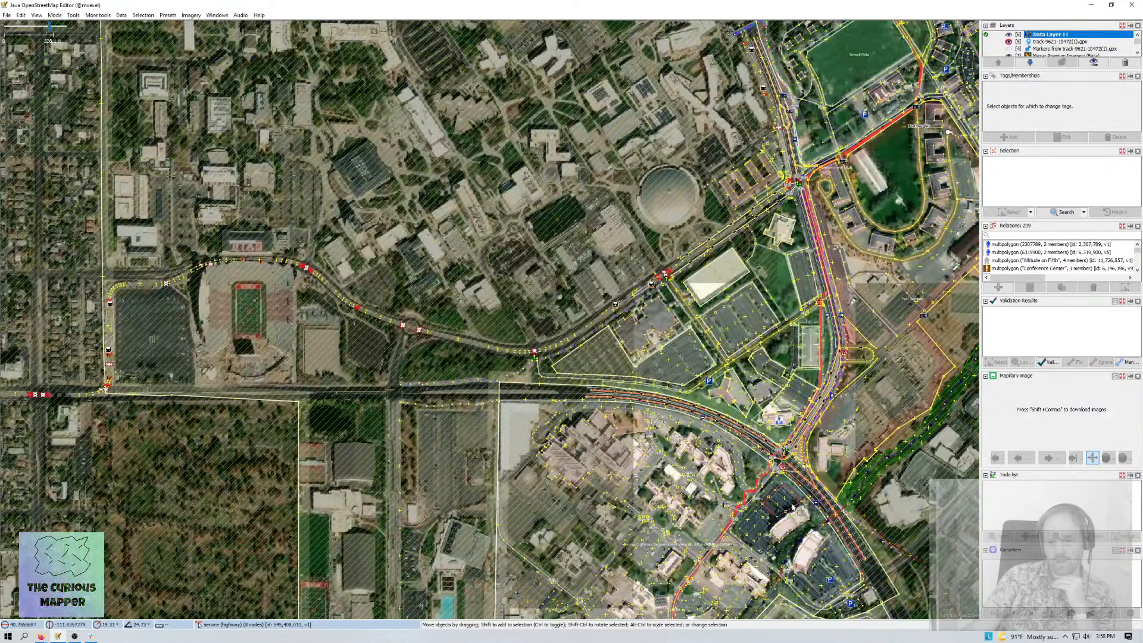
click(1052, 42)
click(1001, 63)
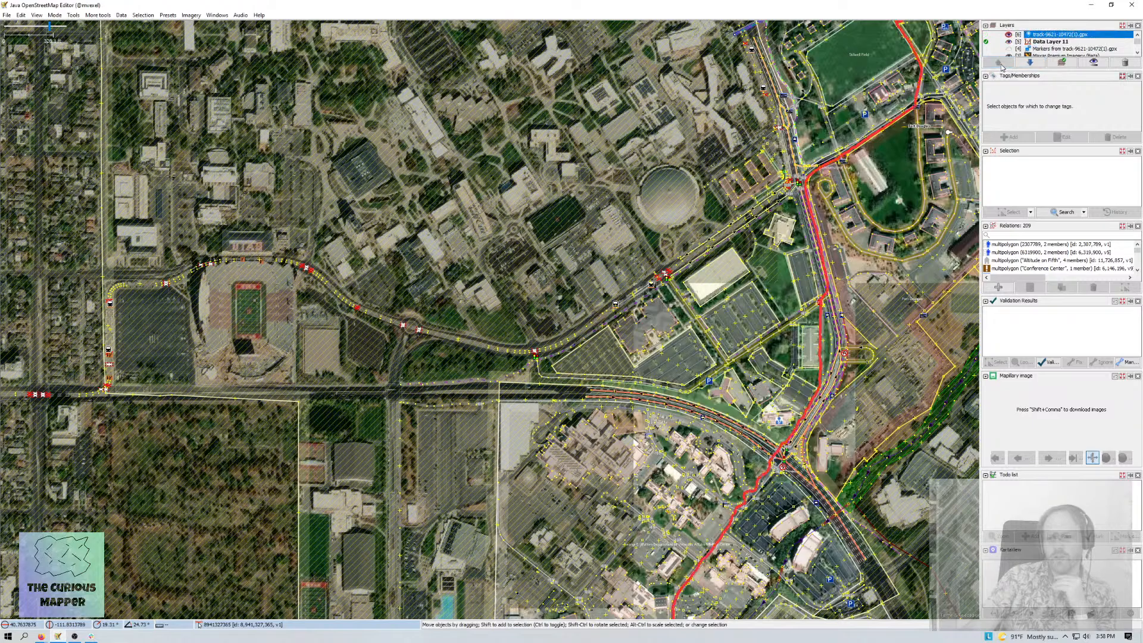
- Compare the background imagery at the track's small loop by the park shelter and switch to Esri World Imagery (Clarity) Beta
scroll(857, 233, down, 5)
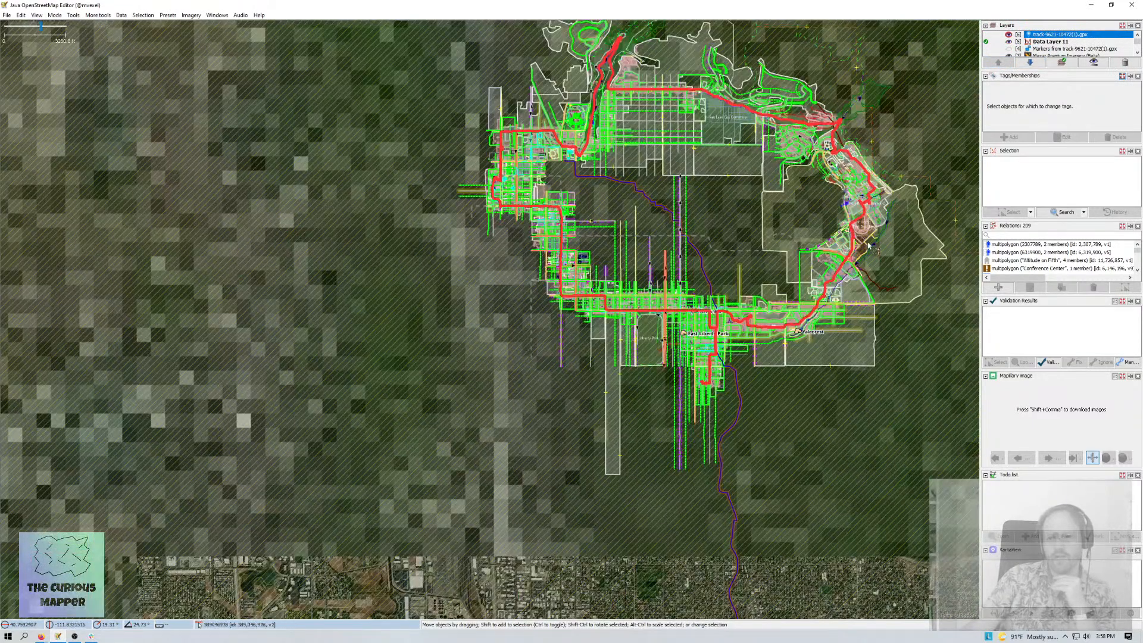
scroll(860, 248, up, 2)
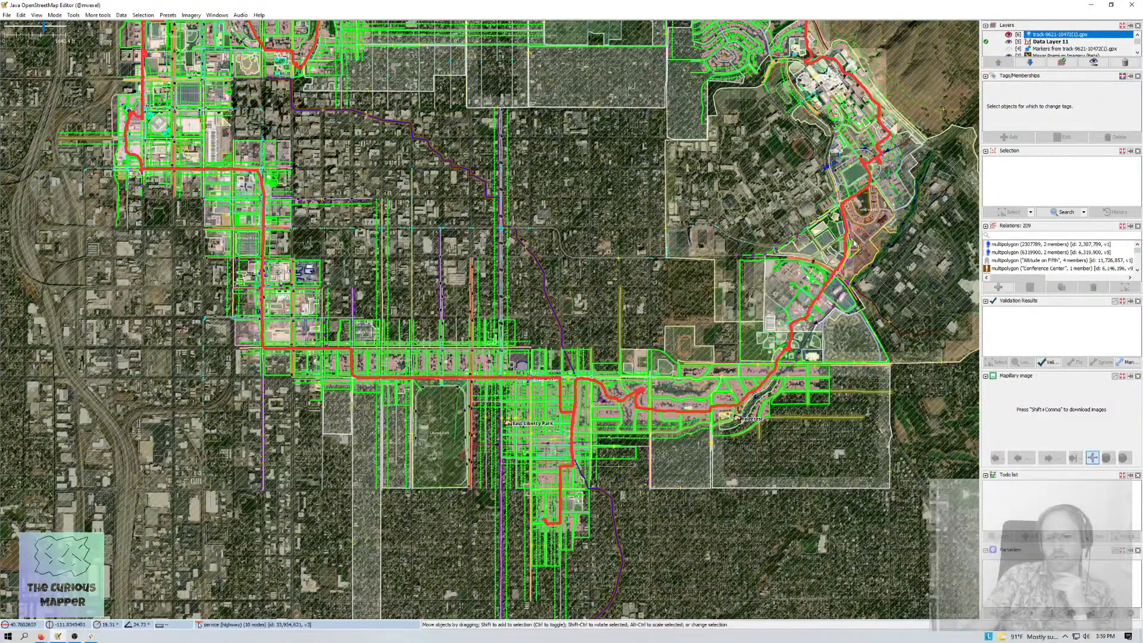
scroll(781, 348, up, 5)
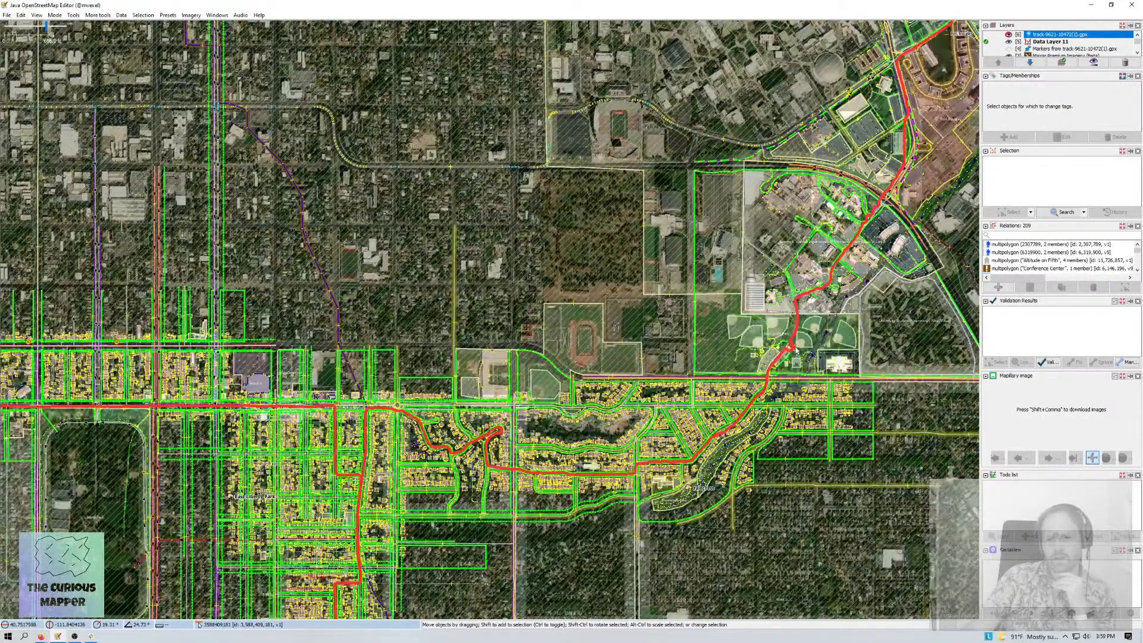
scroll(796, 352, up, 5)
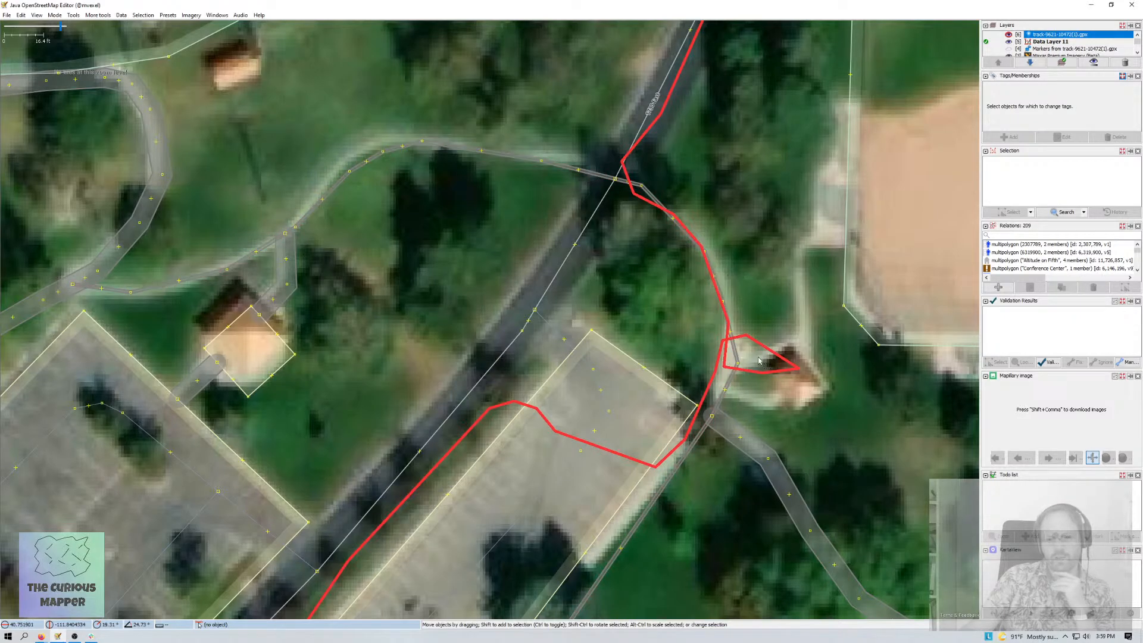
scroll(782, 361, up, 2)
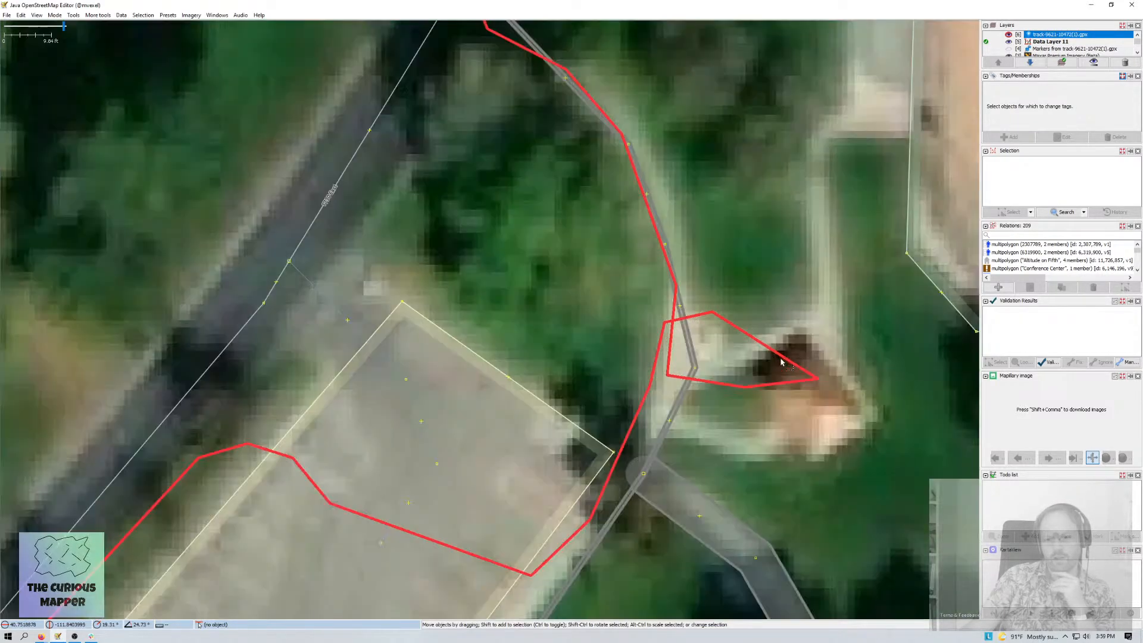
key(shift+bracketleft)
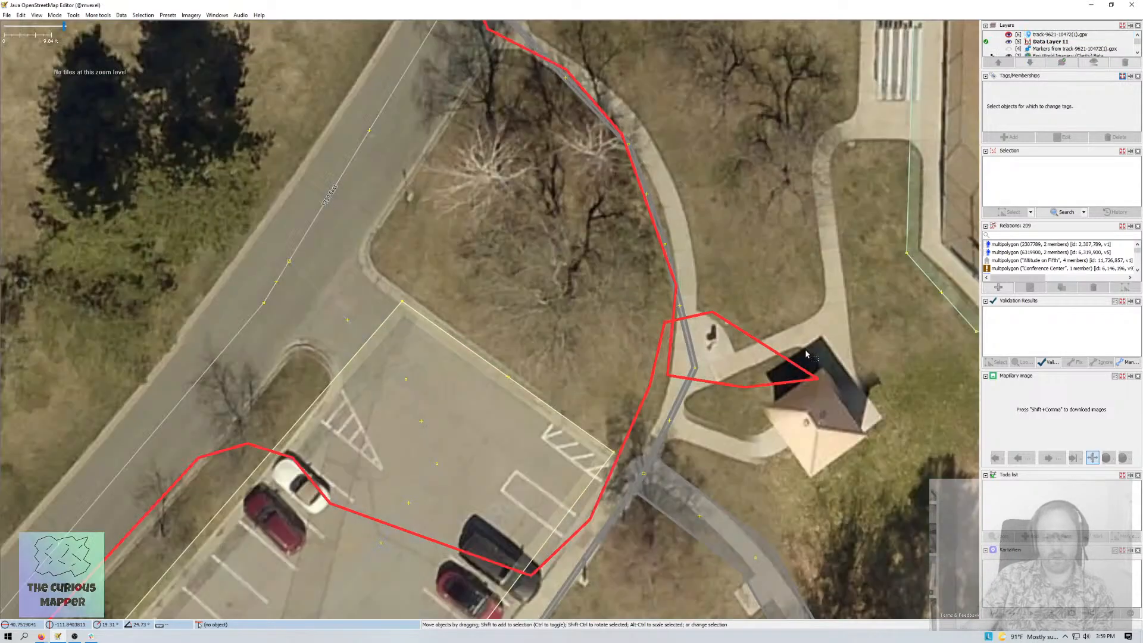
key(shift+bracketright)
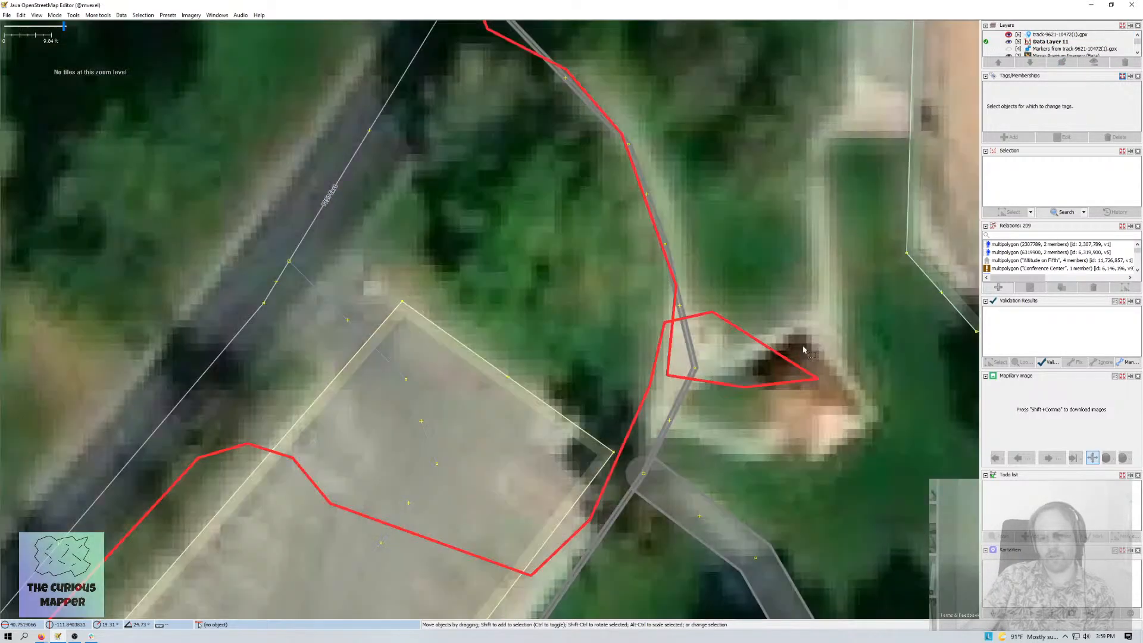
key(shift+bracketleft)
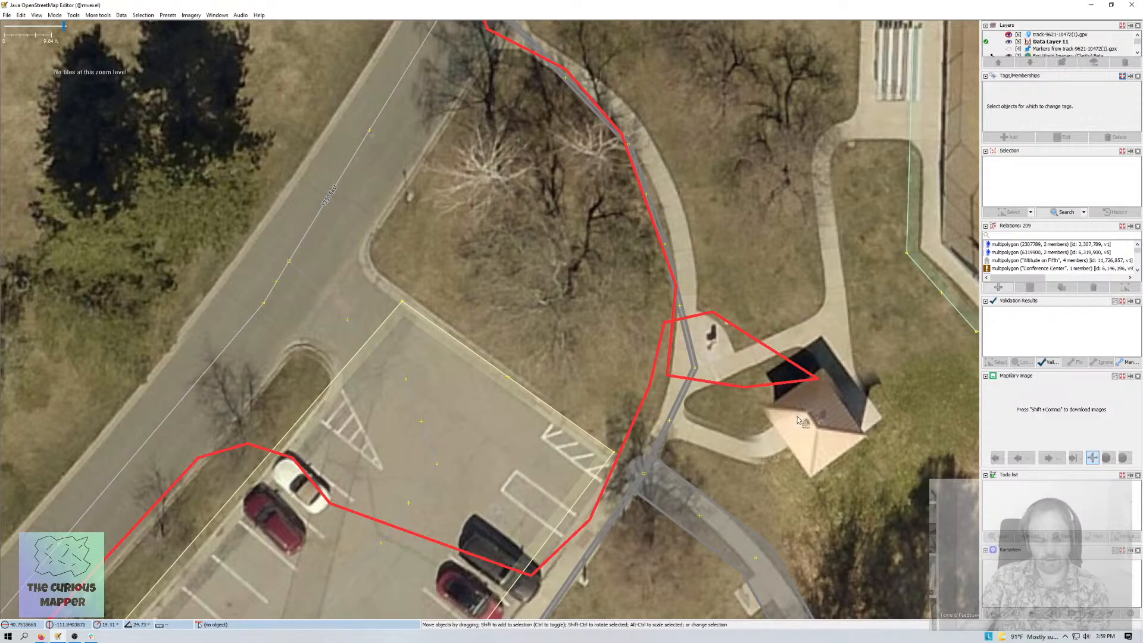
- Add a node at the park shelter's edge near the track loop's tip and apply the Drinking Water preset to it
key(a)
click(801, 380)
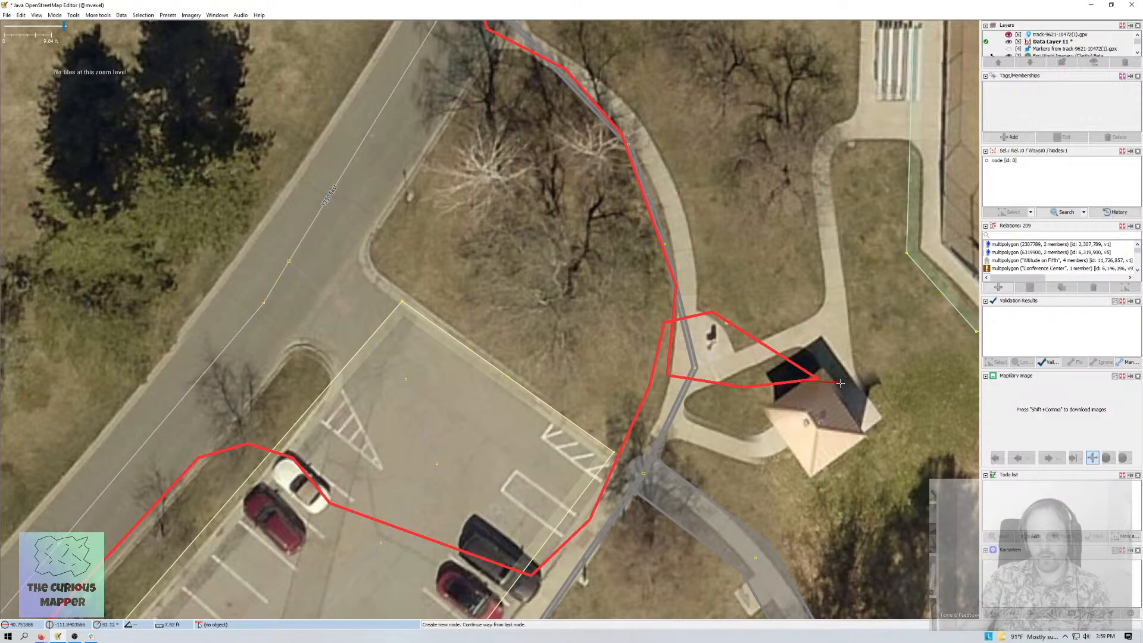
key(F3)
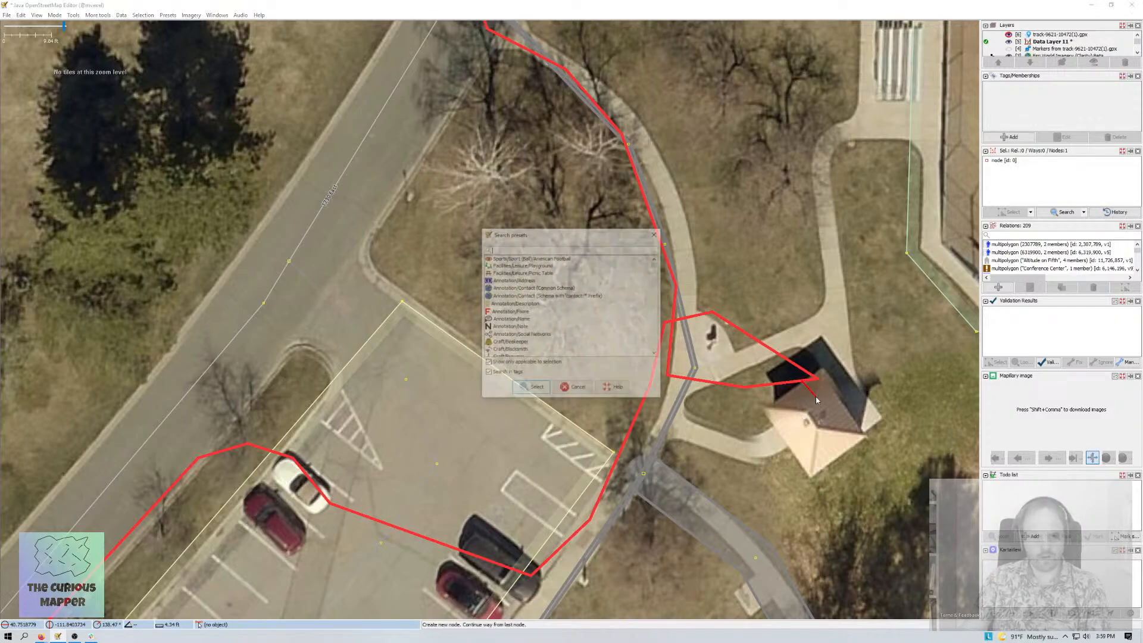
text(water)
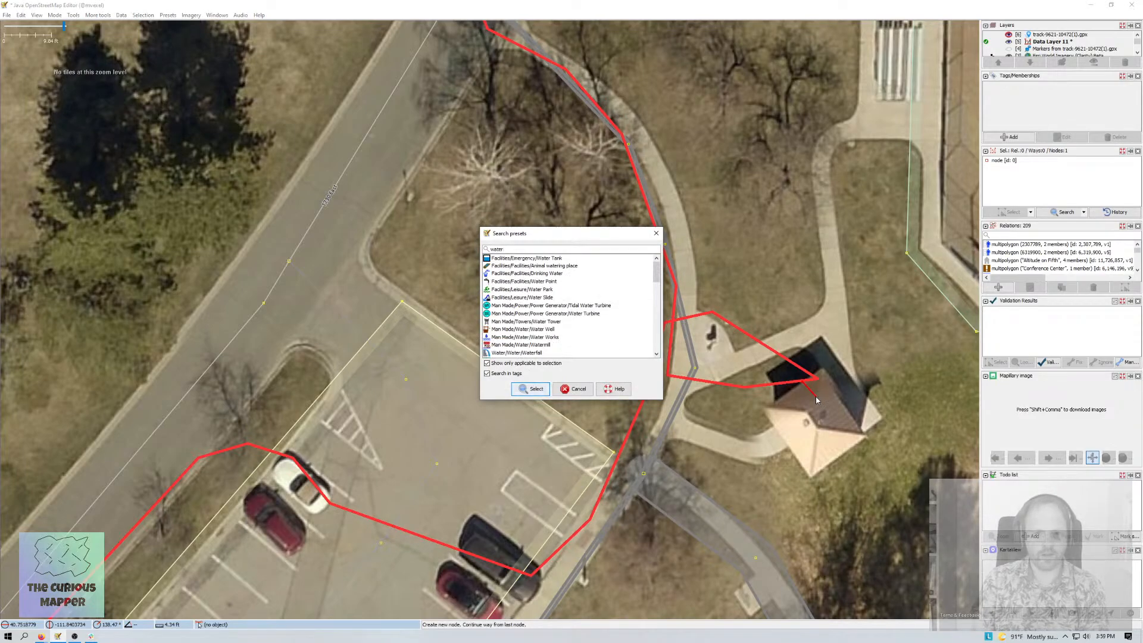
key(Down)
key(Down)
key(Down)
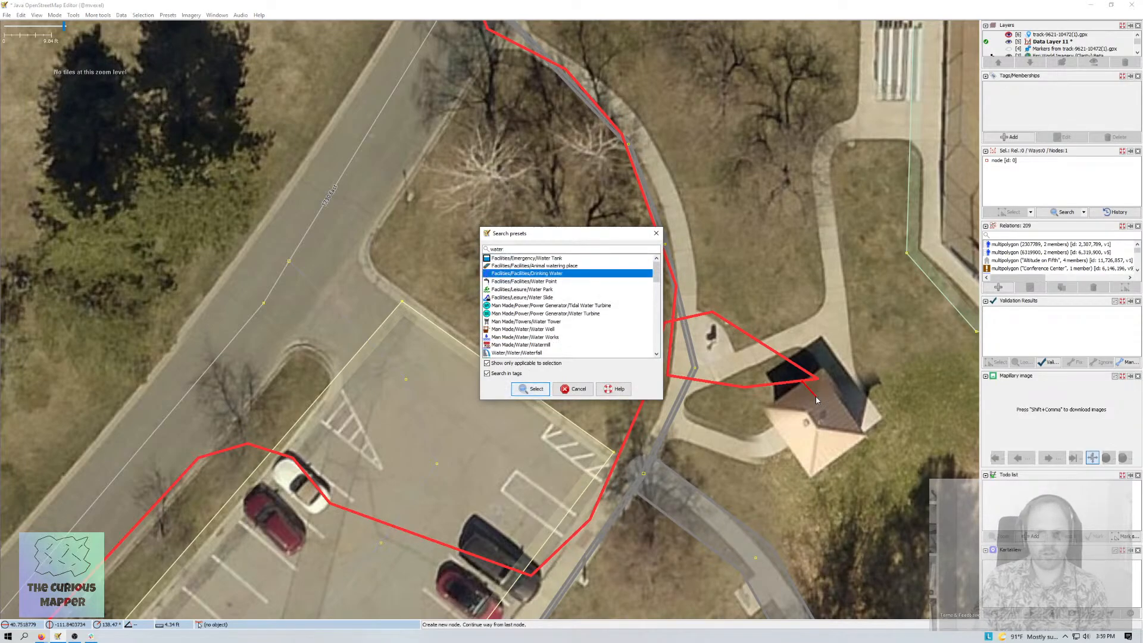
key(Return)
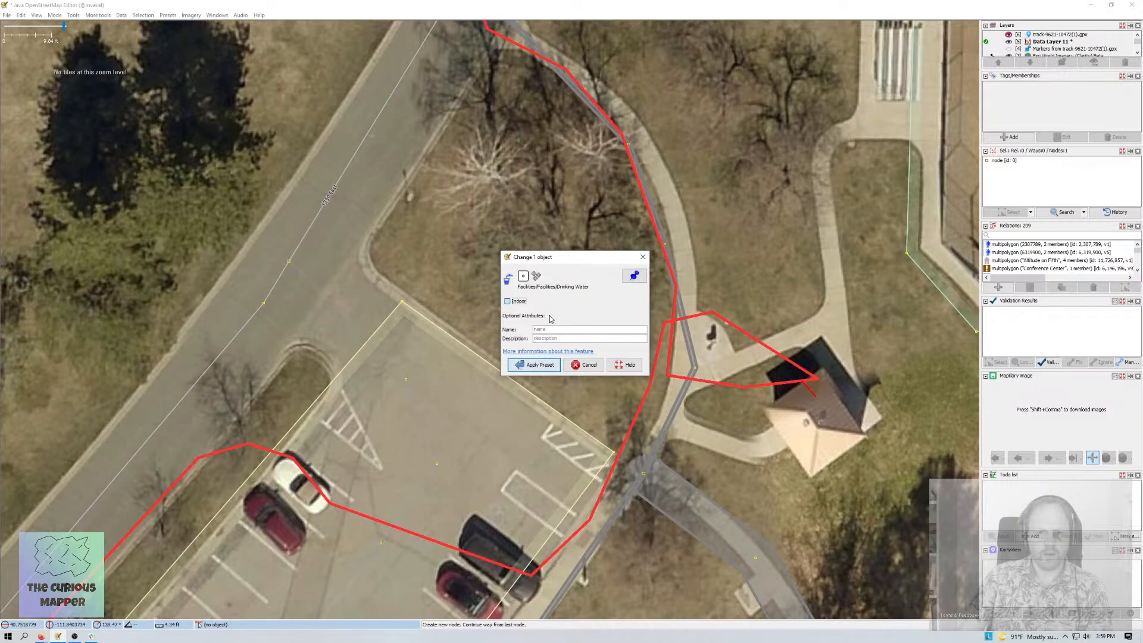
click(525, 365)
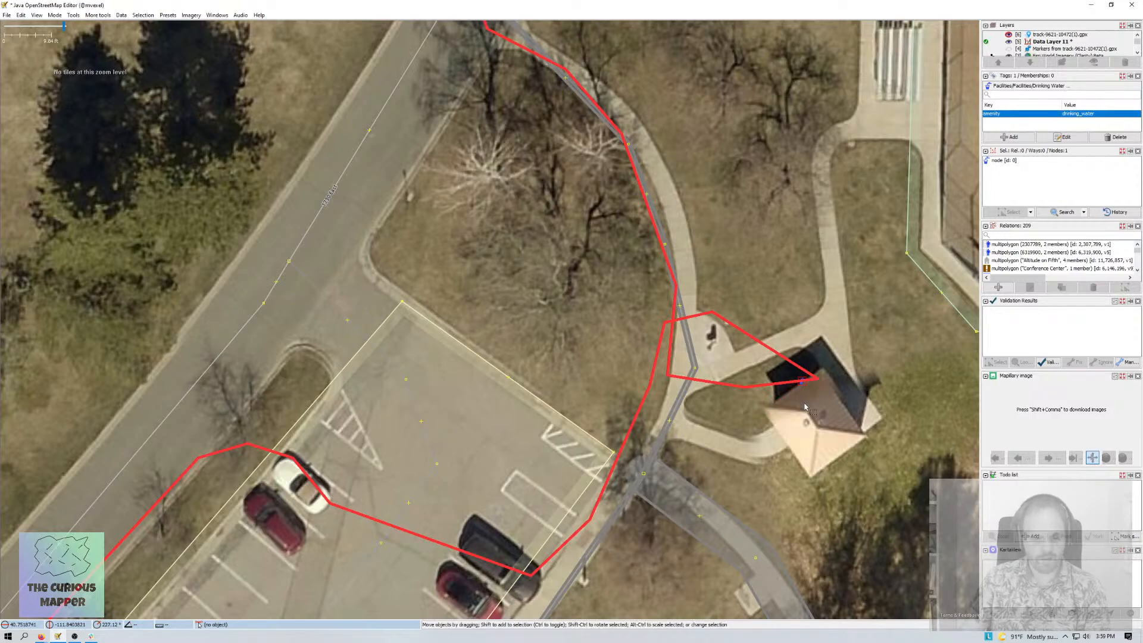
- Outline the park shelter's roof as a closed four-node way
key(Escape)
key(a)
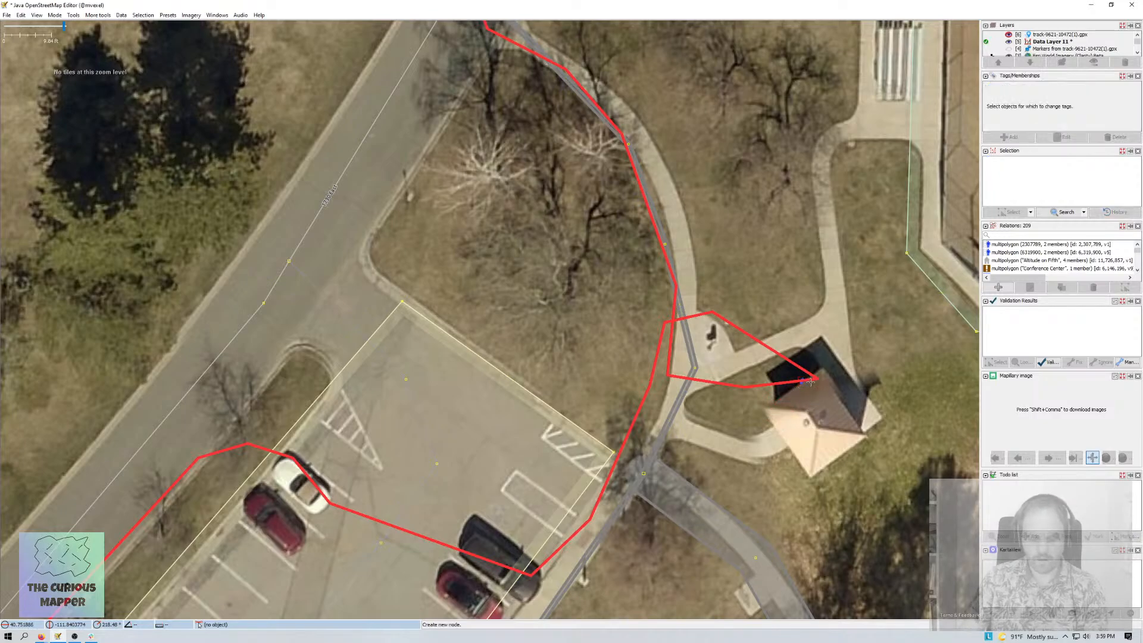
click(825, 369)
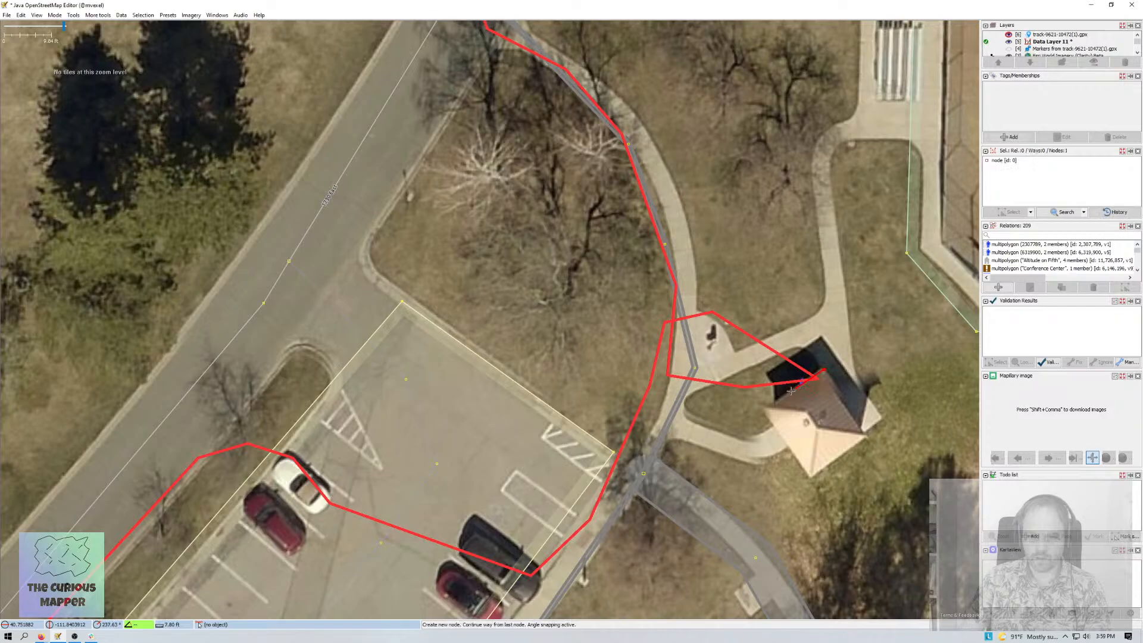
click(761, 409)
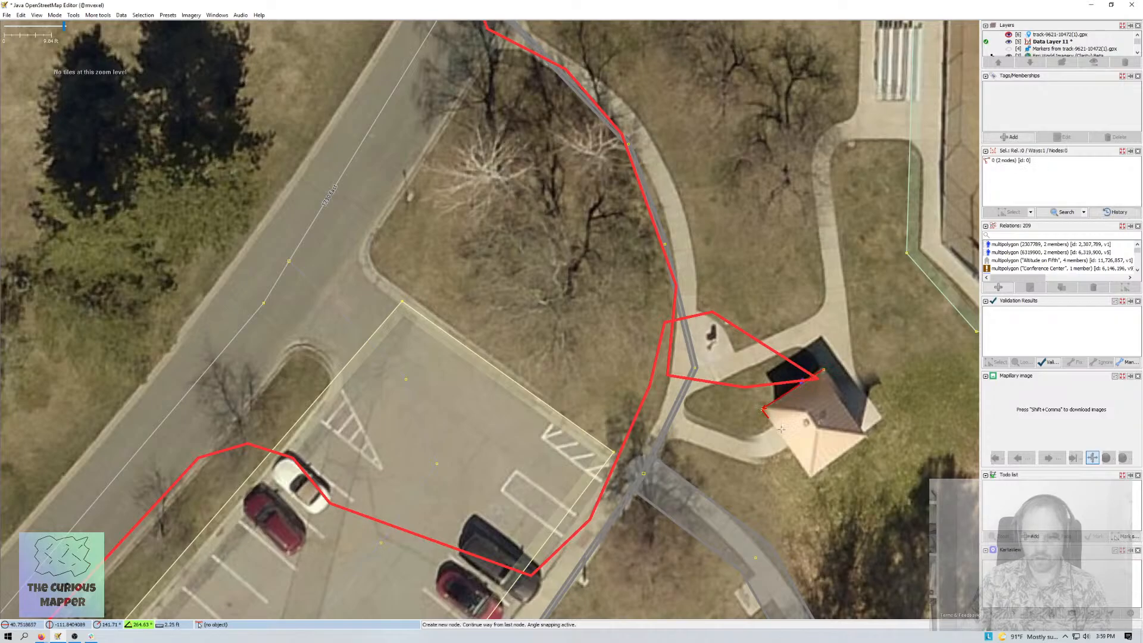
click(807, 475)
click(865, 438)
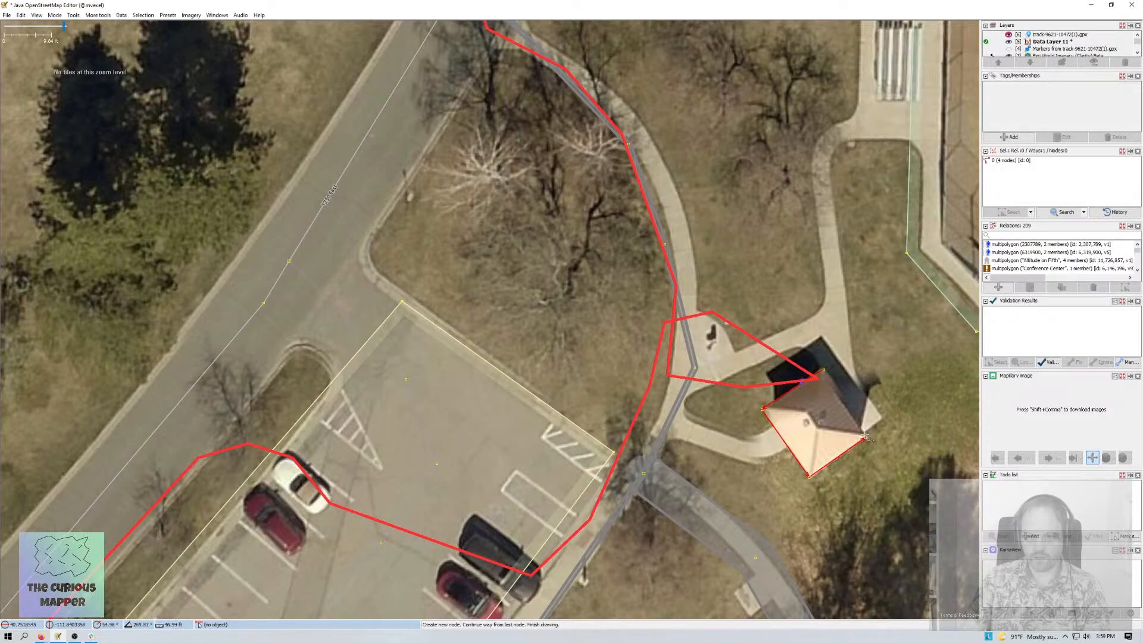
click(824, 370)
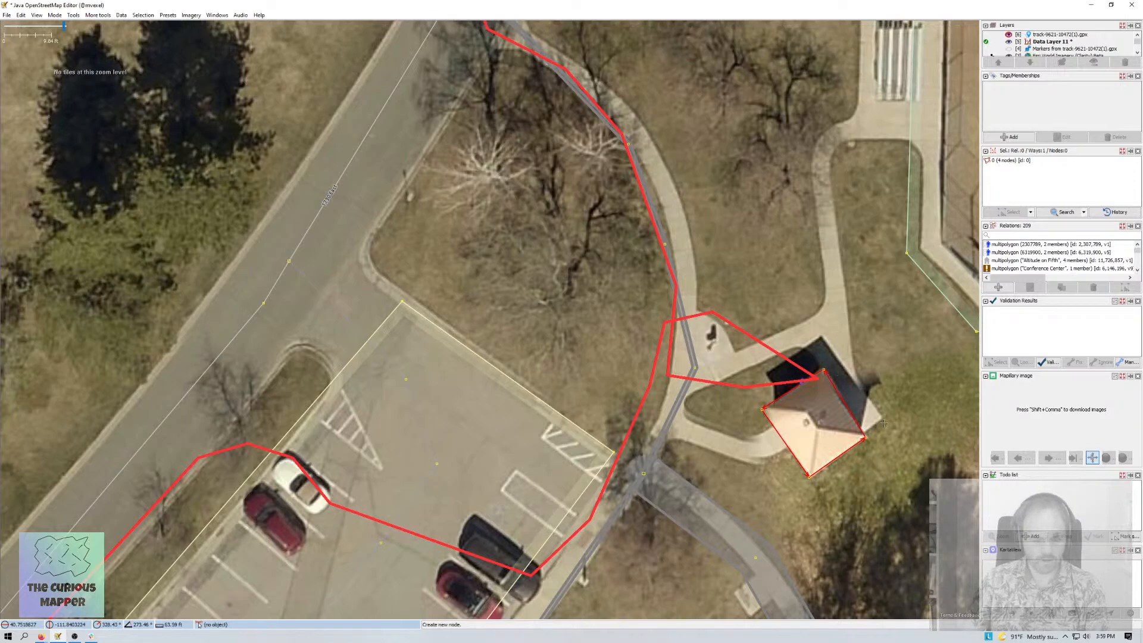
- Apply the Building preset to the shelter outline and square its corners
key(F3)
text(building)
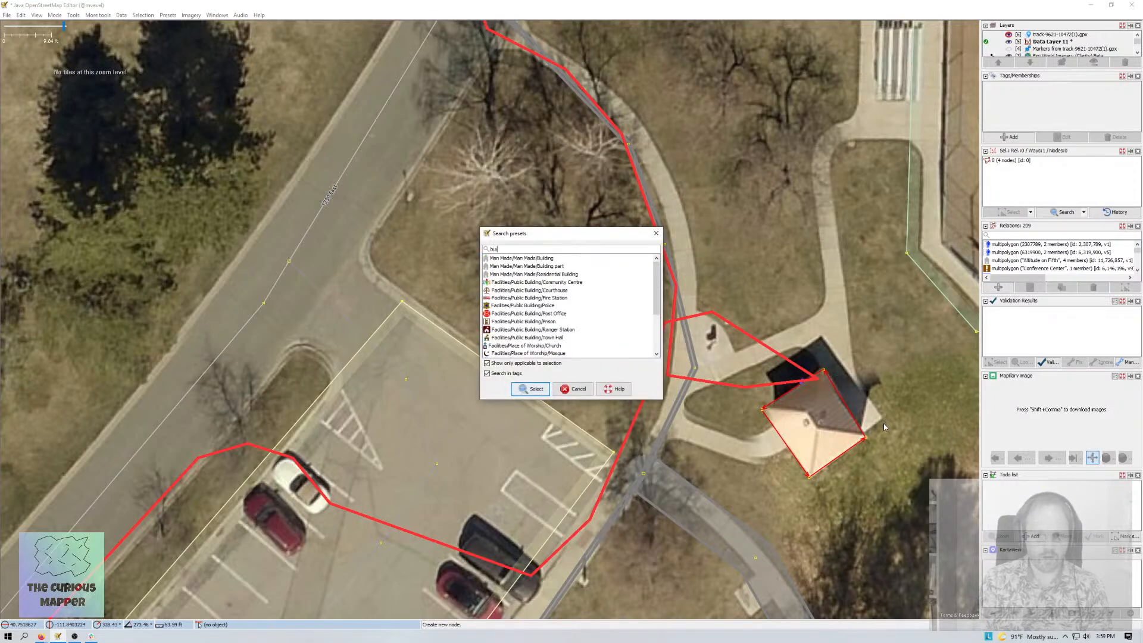
key(Return)
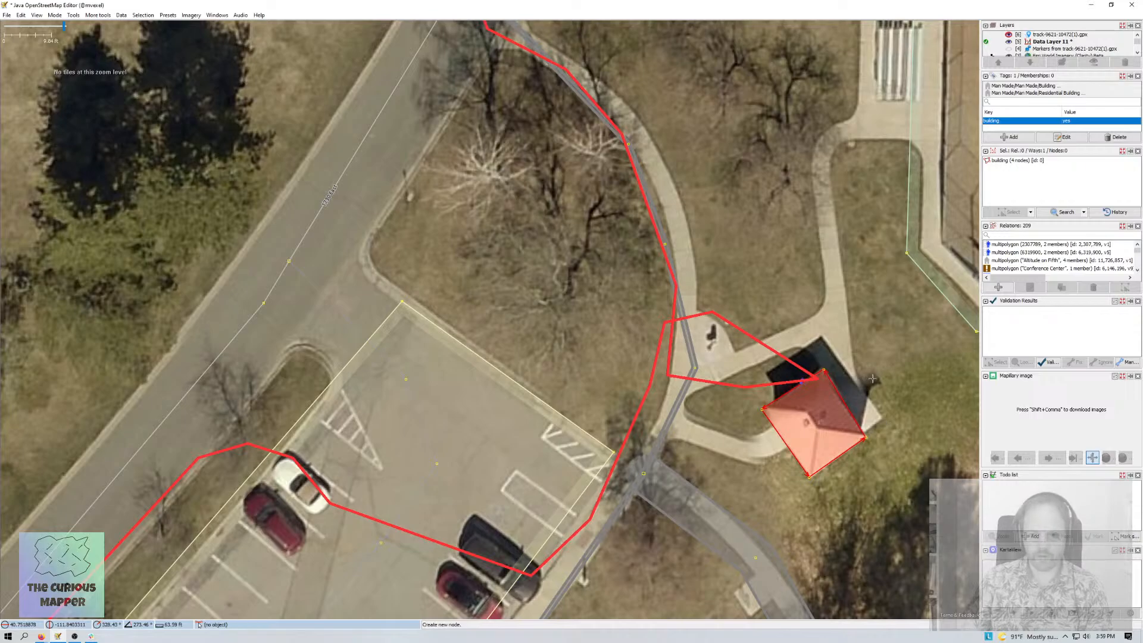
key(q)
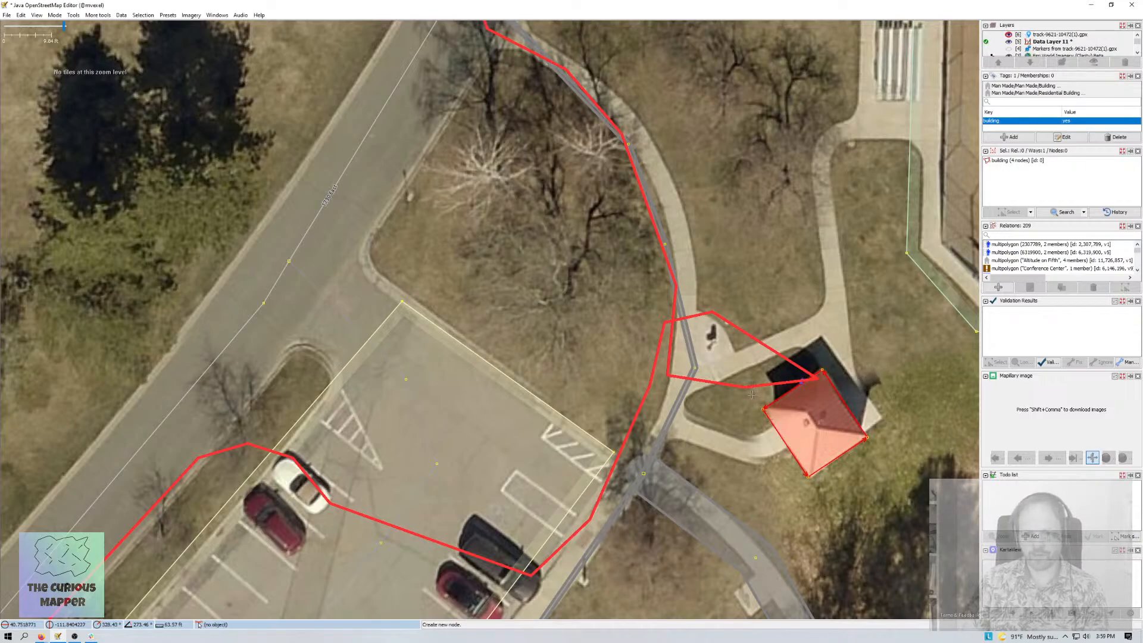
- Draw a seven-node way along the walkway from the existing path beside the shelter to the paved area by the ball field
click(695, 368)
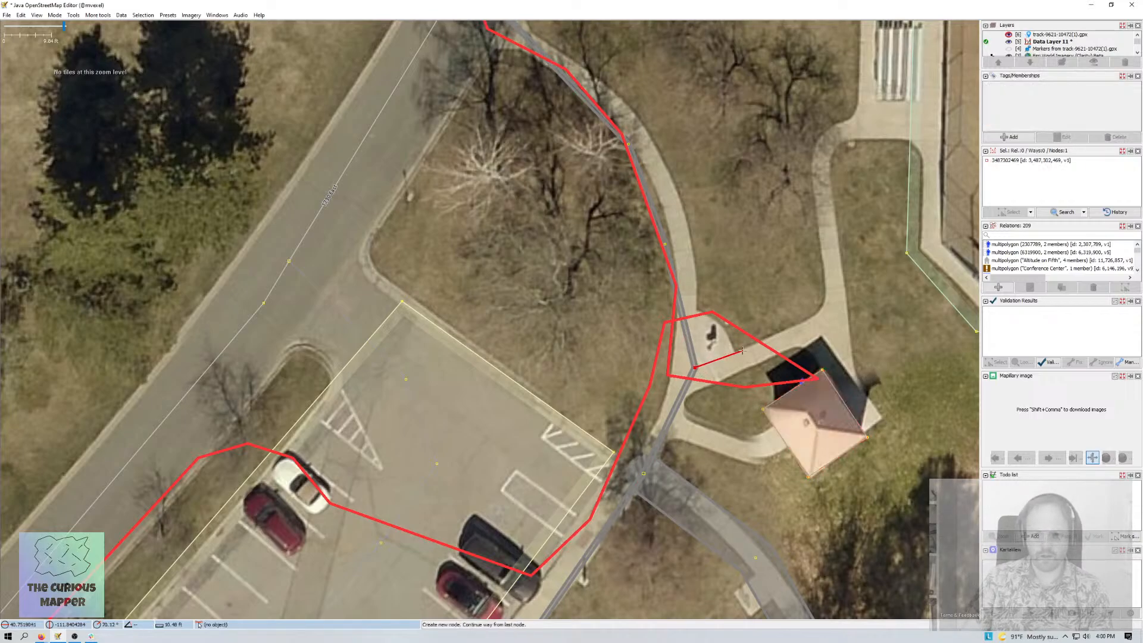
click(839, 317)
drag(826, 159, 821, 357)
click(818, 359)
click(828, 333)
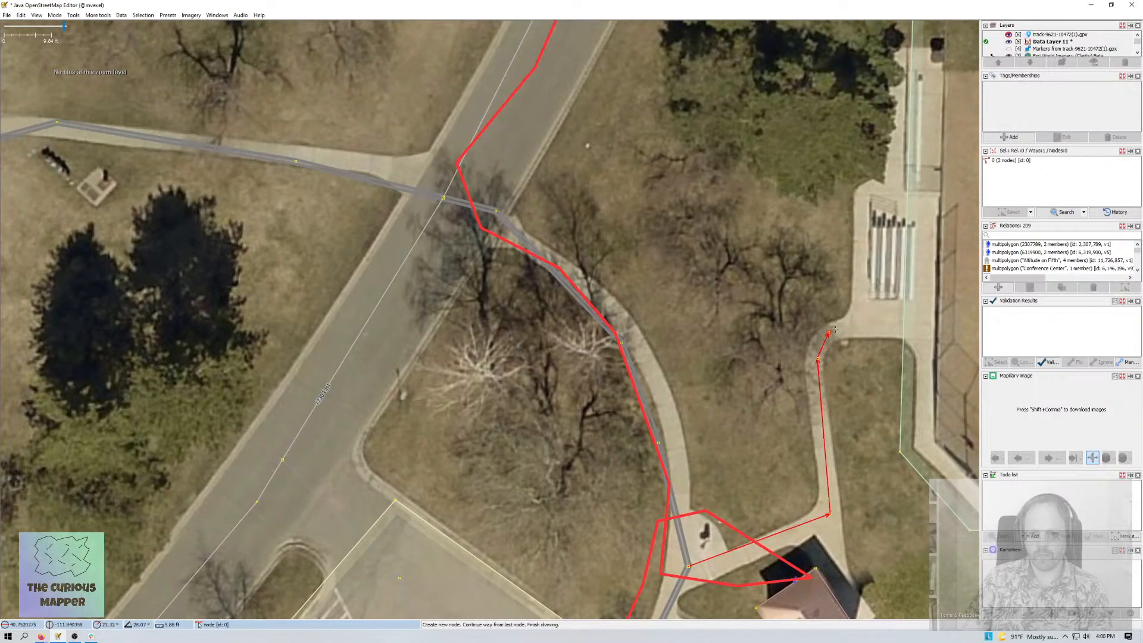
click(846, 323)
click(876, 319)
double_click(889, 319)
- Apply the Path preset to the new walkway with surface set to concrete, and return to select mode
key(F3)
text(p)
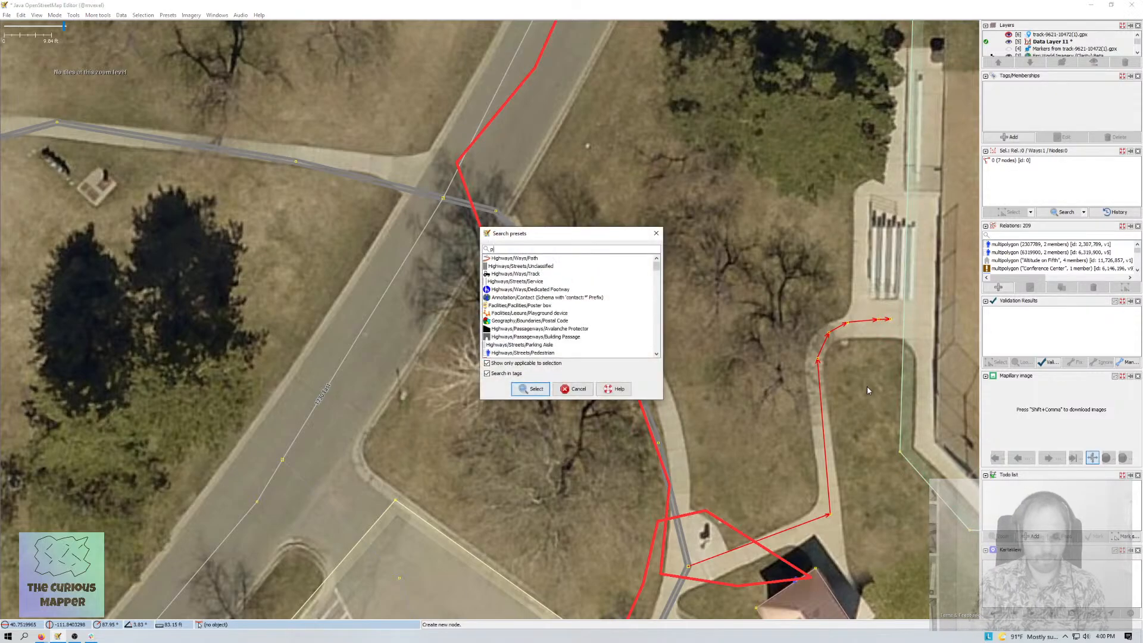
text(ath)
key(Return)
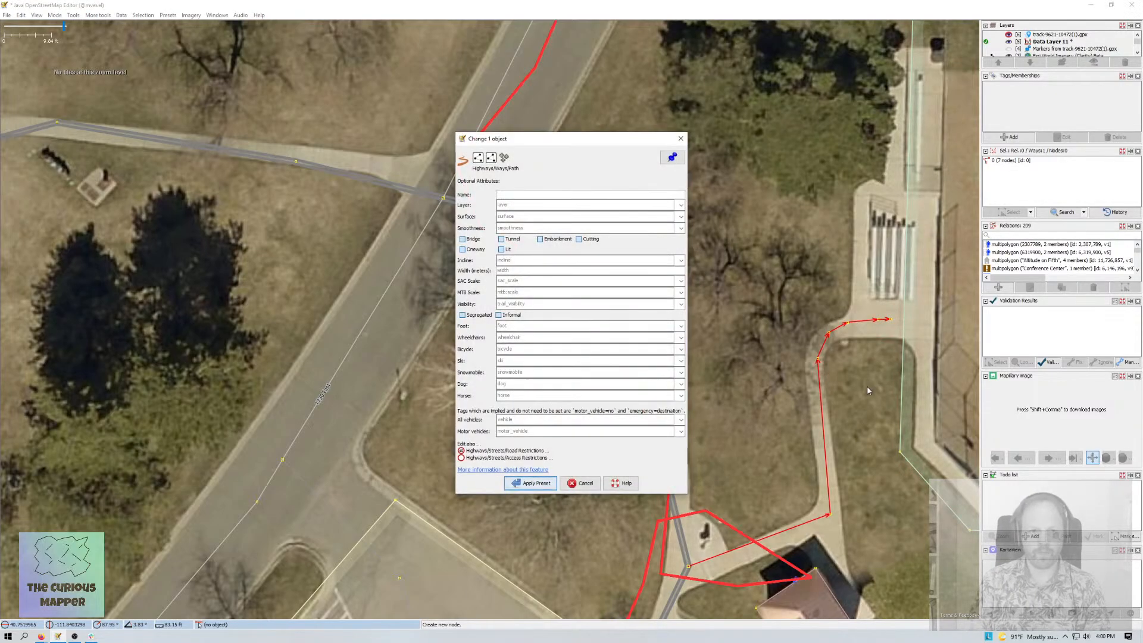
key(Tab)
key(Tab)
text(concrete)
key(Return)
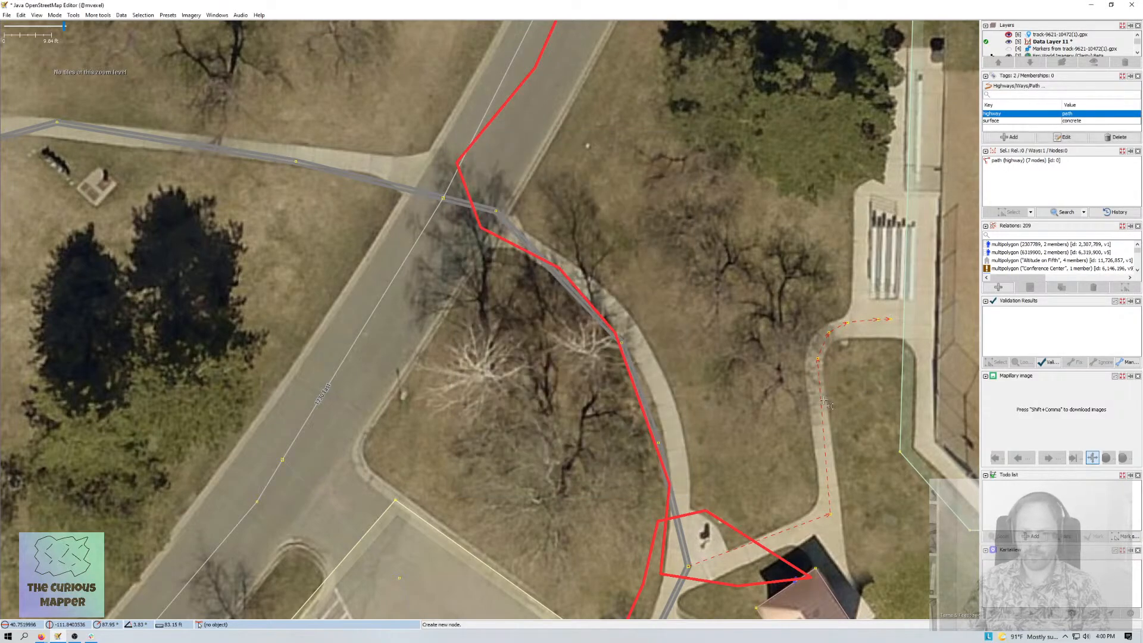
key(s)
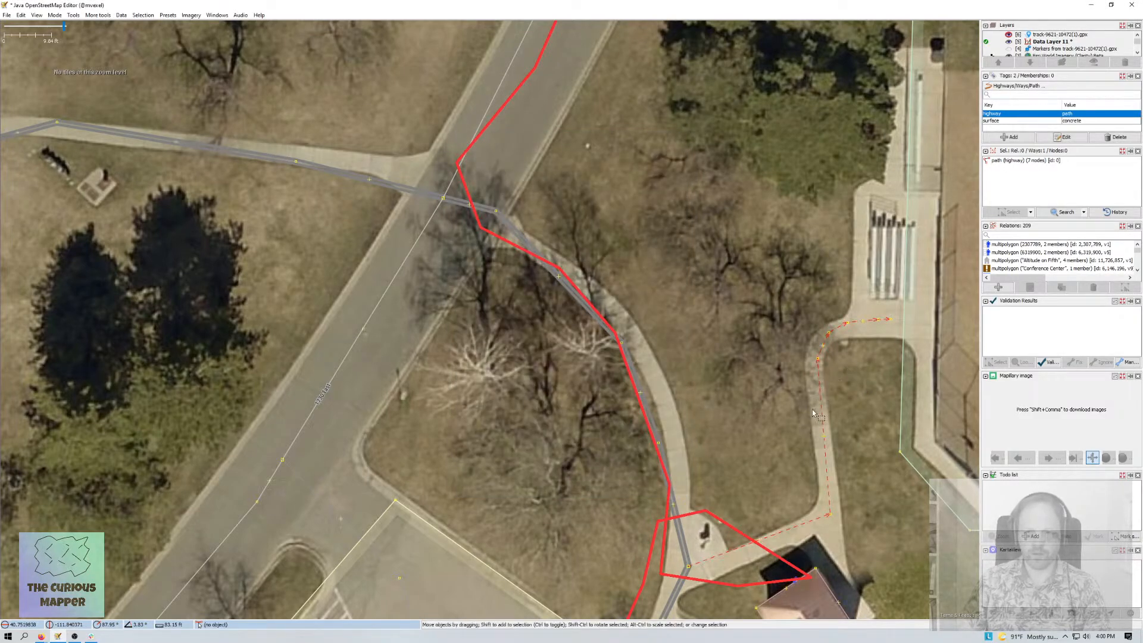
- Check the tags of the existing footway, and apply the Dedicated Footway preset to the new walkway leading to the ball field
click(660, 437)
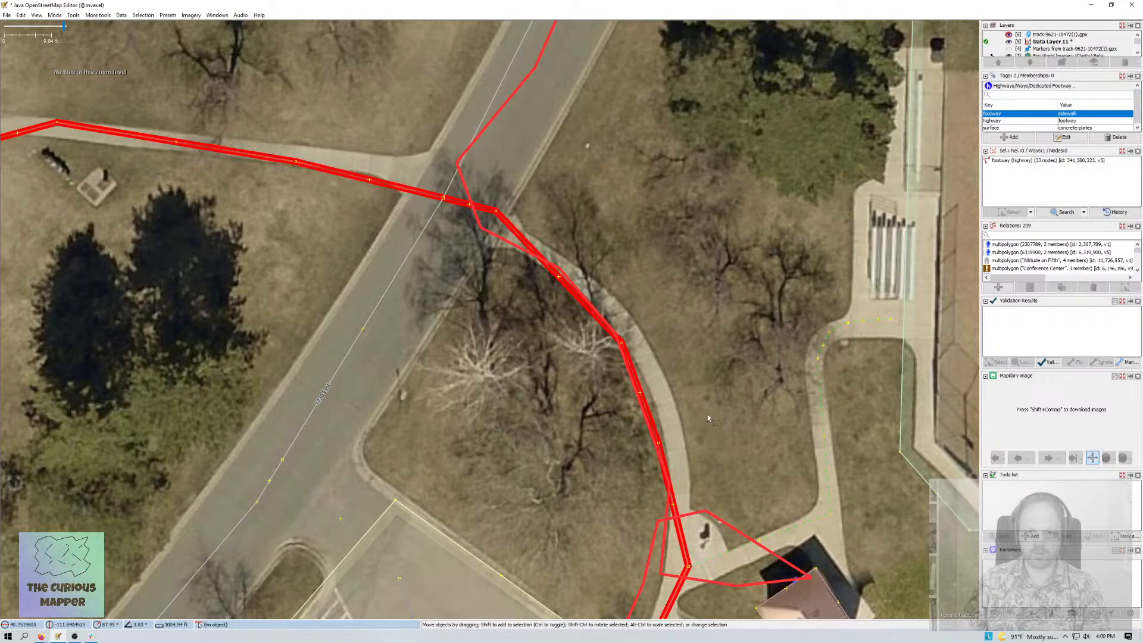
click(841, 331)
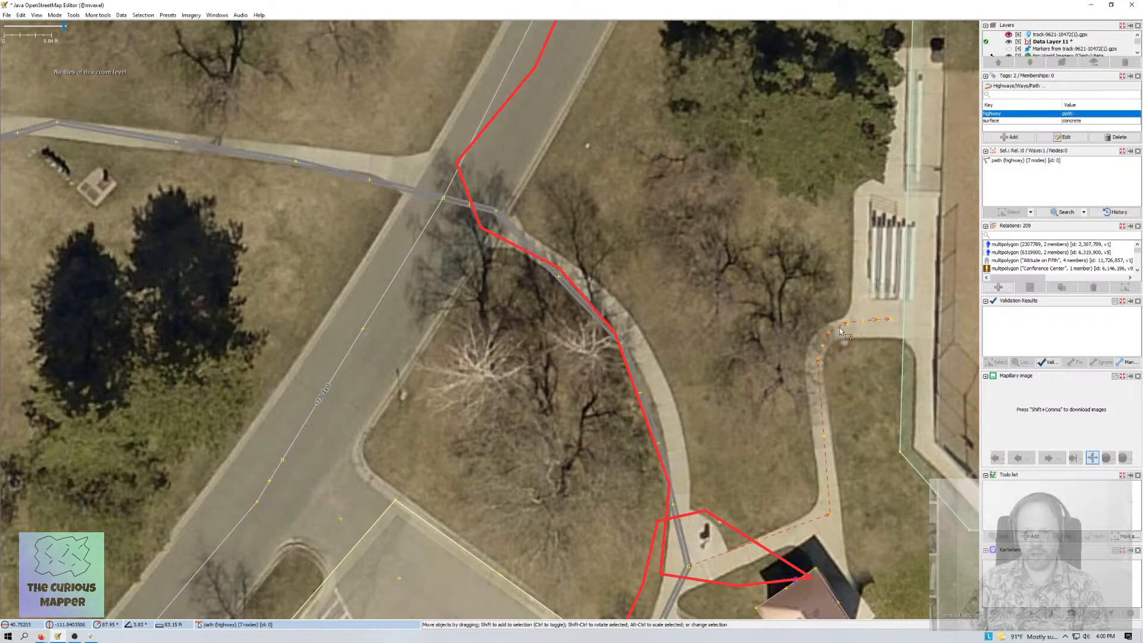
key(F3)
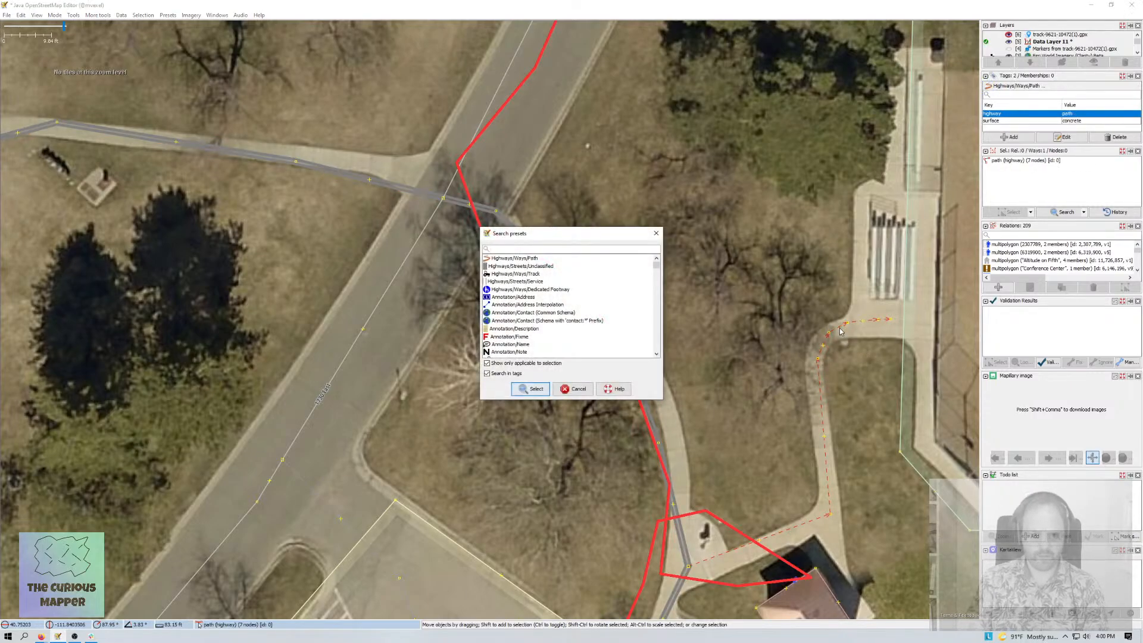
text(foot)
key(Return)
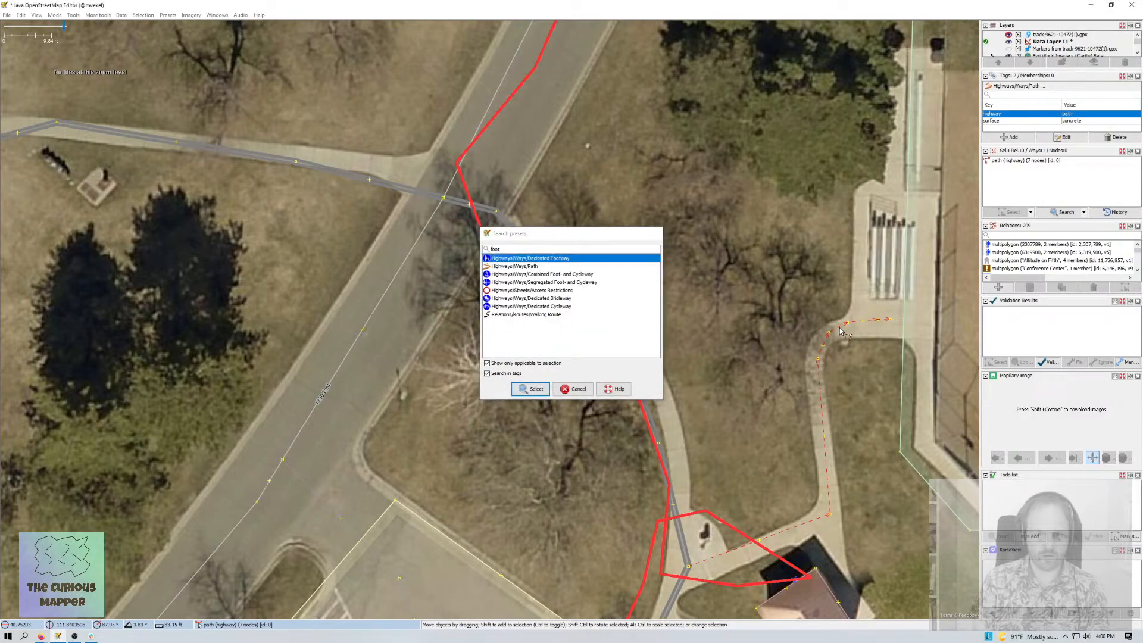
key(Return)
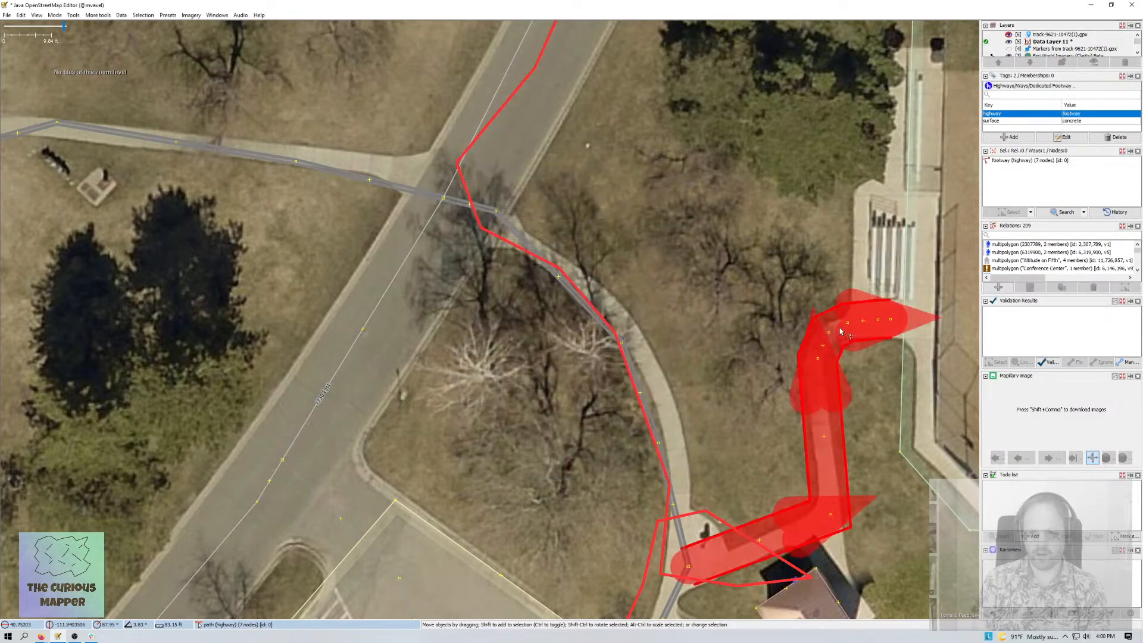
- Select the existing sidewalk footway and examine its tags and its alignment with the imagery past the shelter and parking lot
click(665, 445)
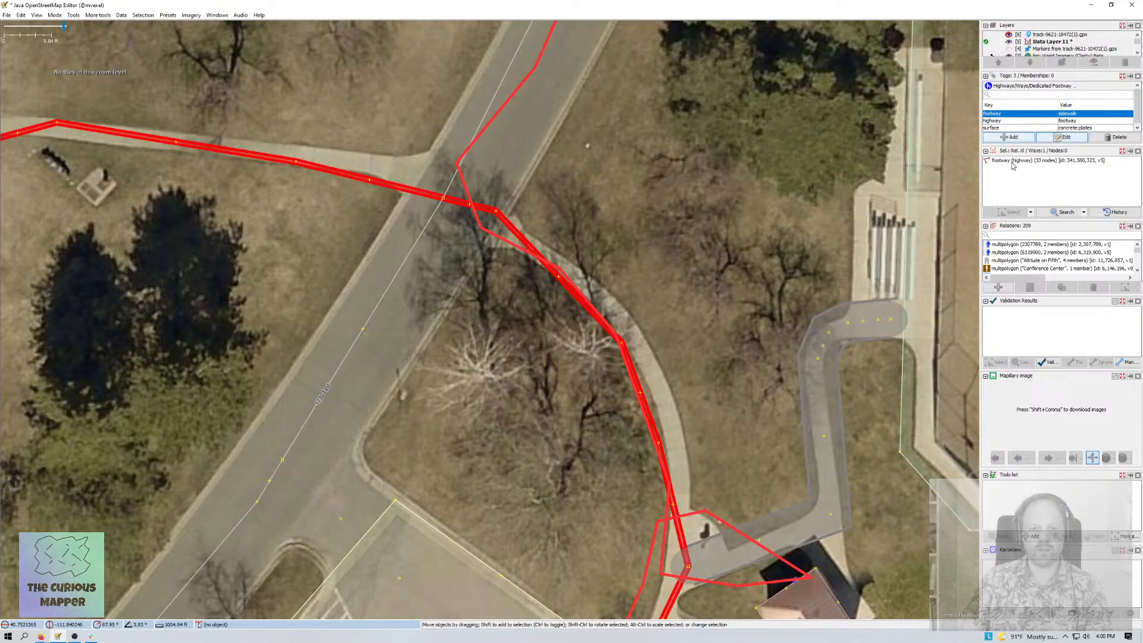
drag(746, 326, 700, 231)
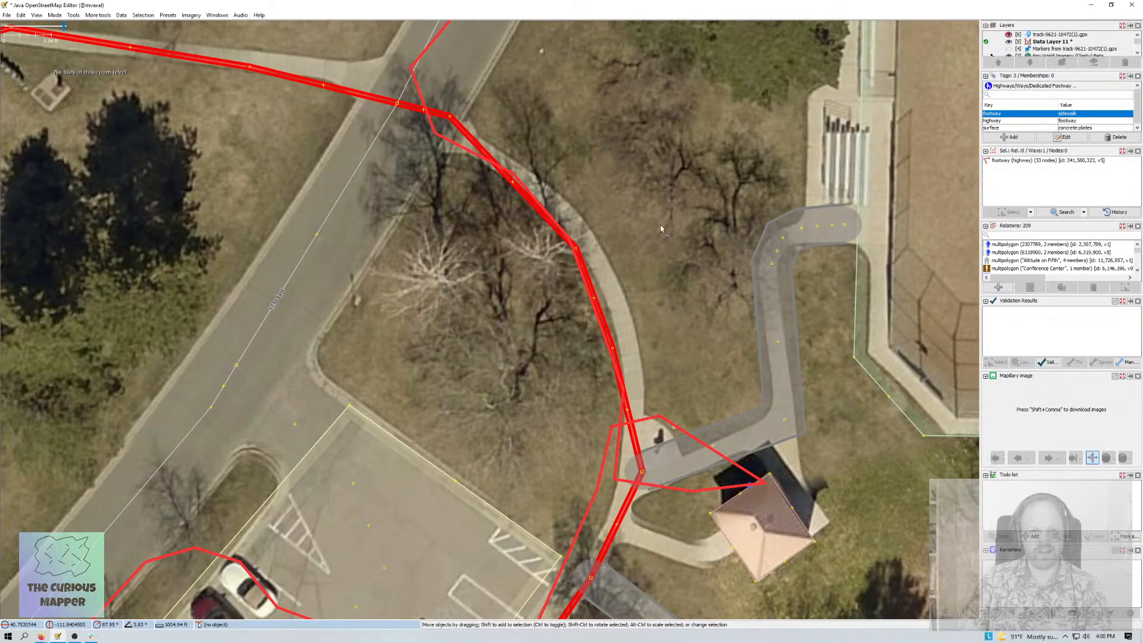
drag(661, 228, 691, 260)
drag(681, 341, 671, 209)
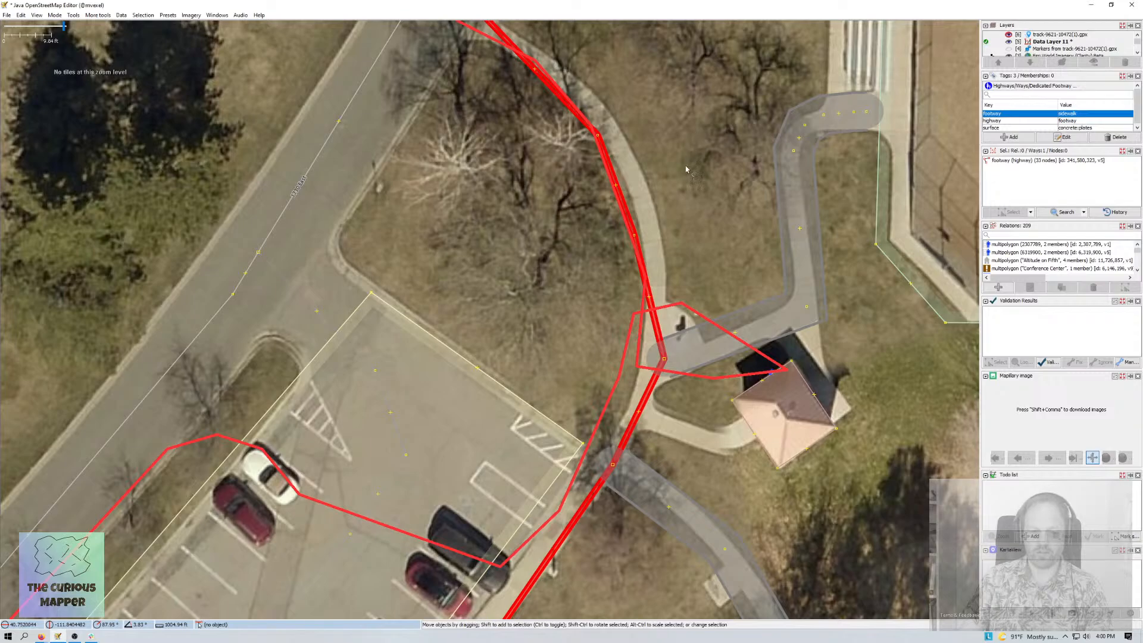
drag(683, 142, 680, 256)
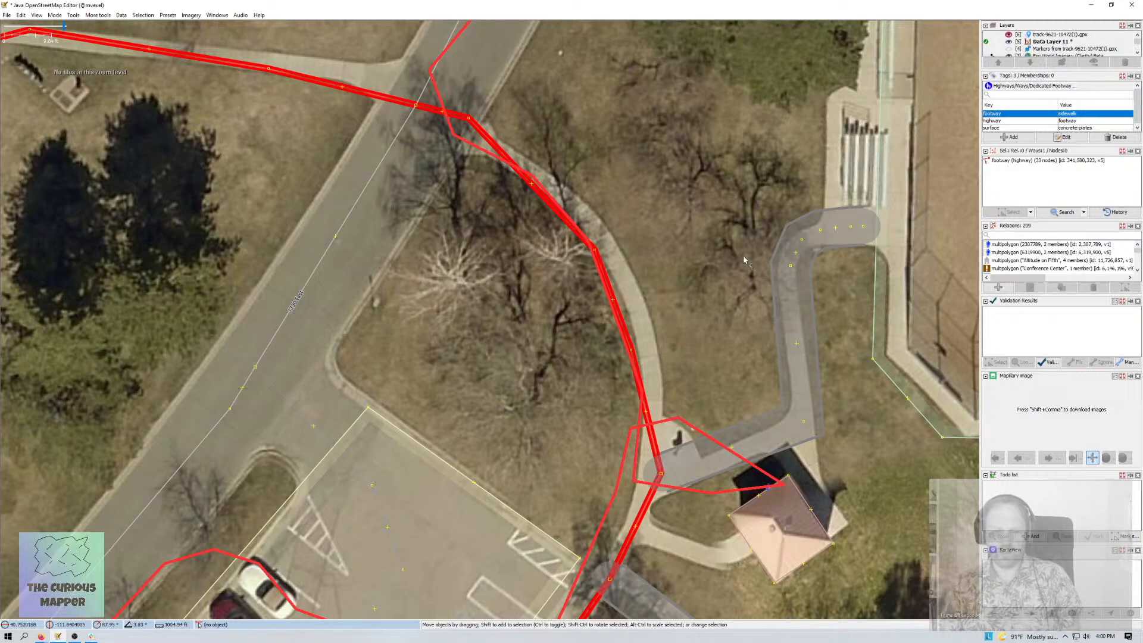
drag(661, 352, 701, 119)
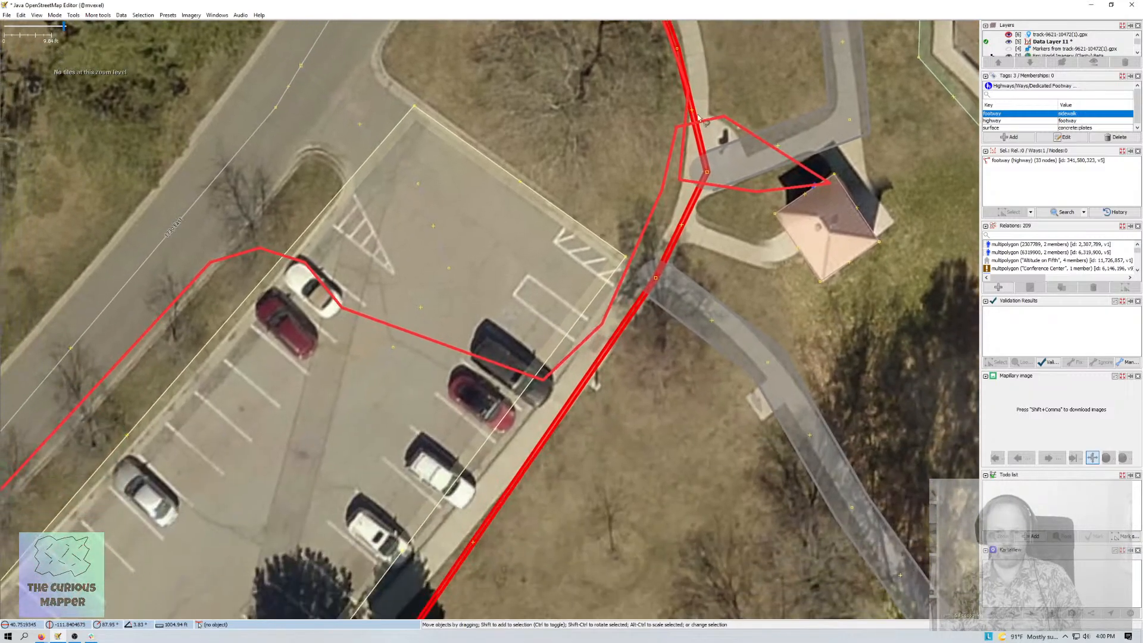
drag(408, 221, 577, 115)
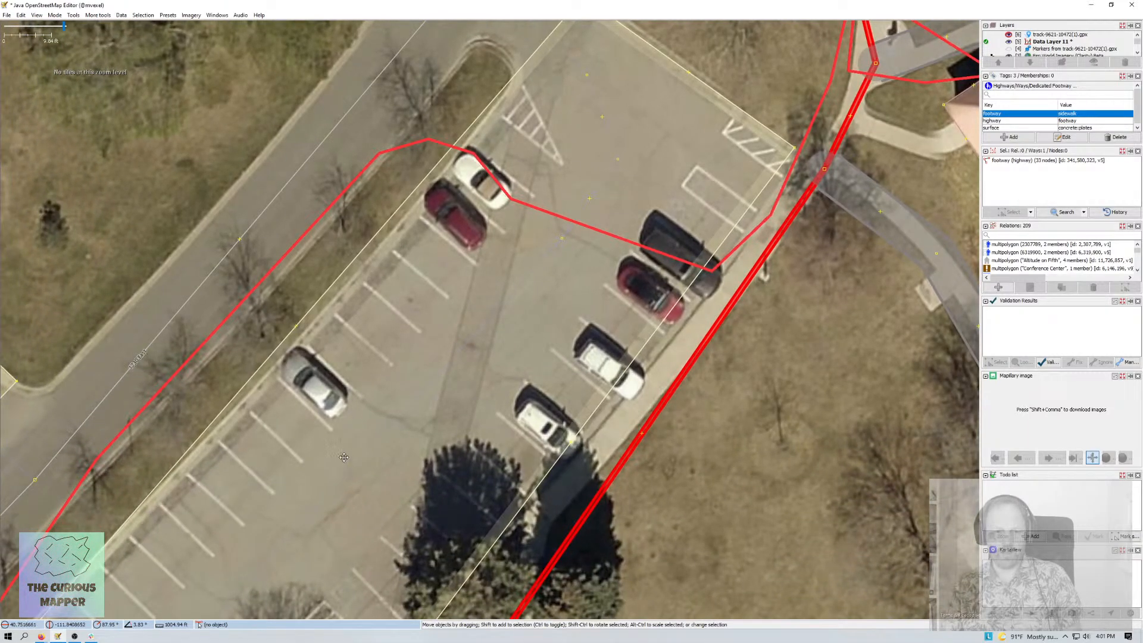
drag(344, 457, 556, 234)
drag(381, 428, 640, 78)
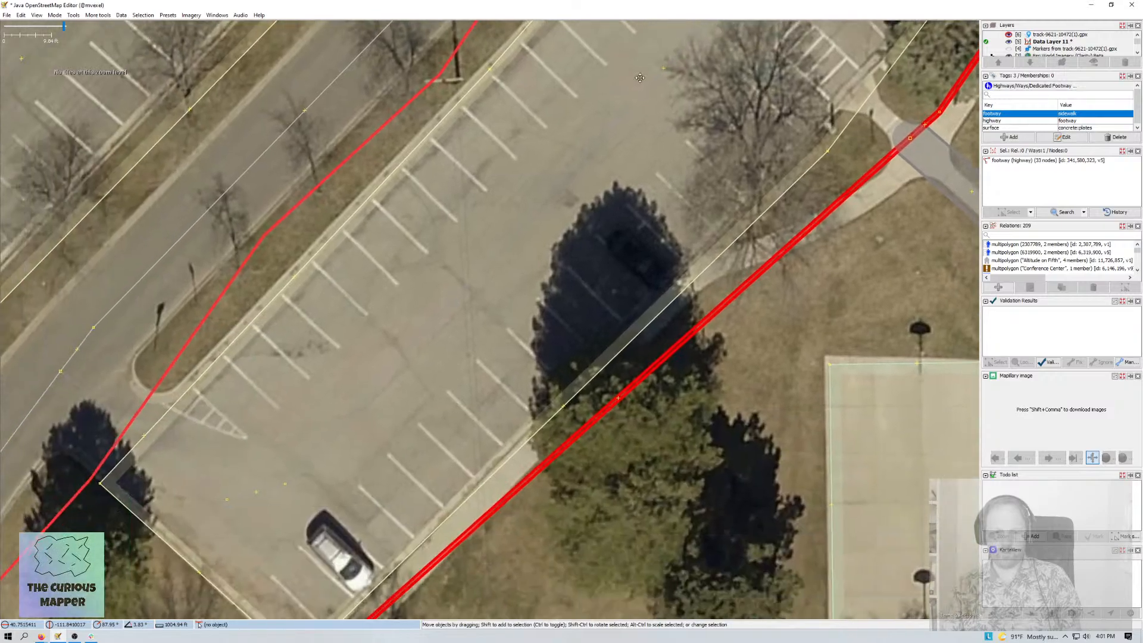
drag(539, 288, 702, 21)
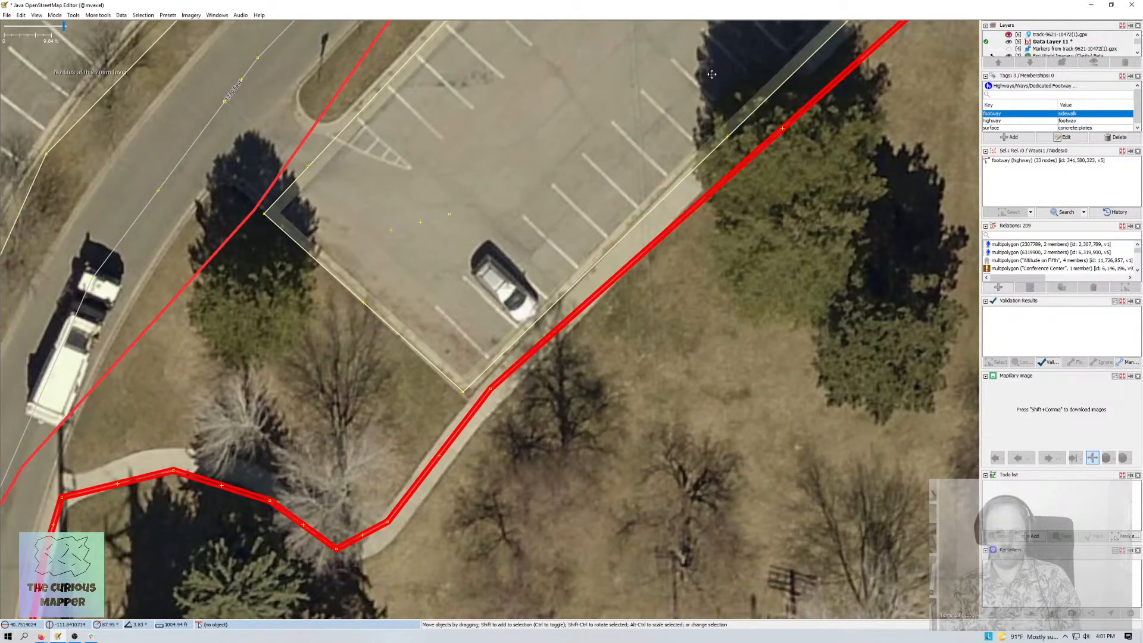
drag(711, 74, 575, 292)
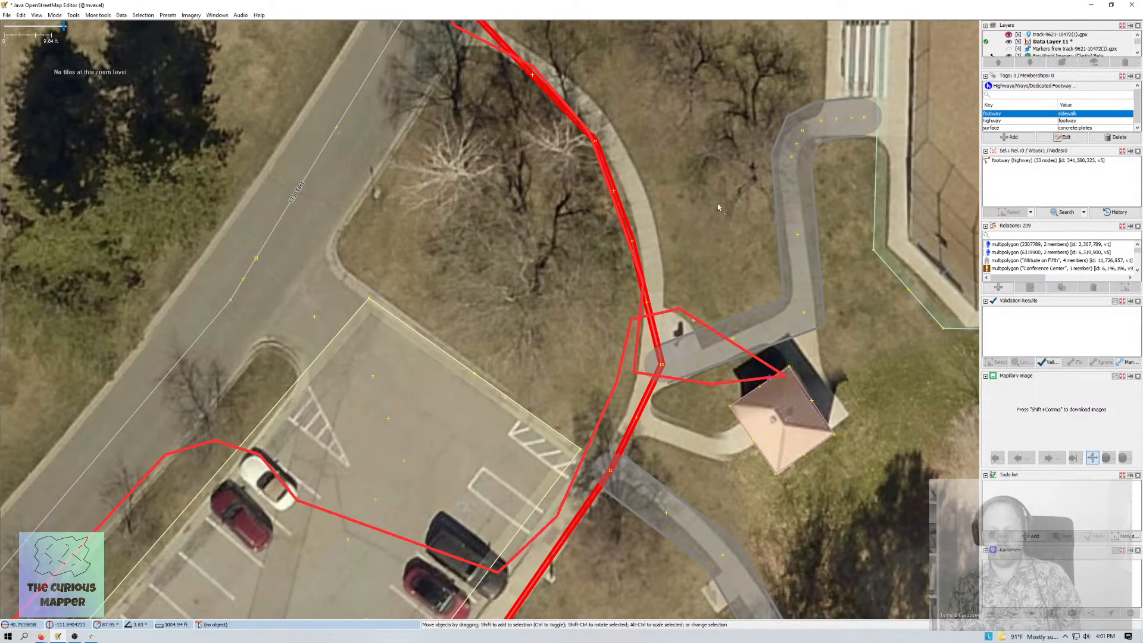
- Start uploading the changes to OpenStreetMap with the changeset comment "add water fountain"
key(ctrl+shift+Up)
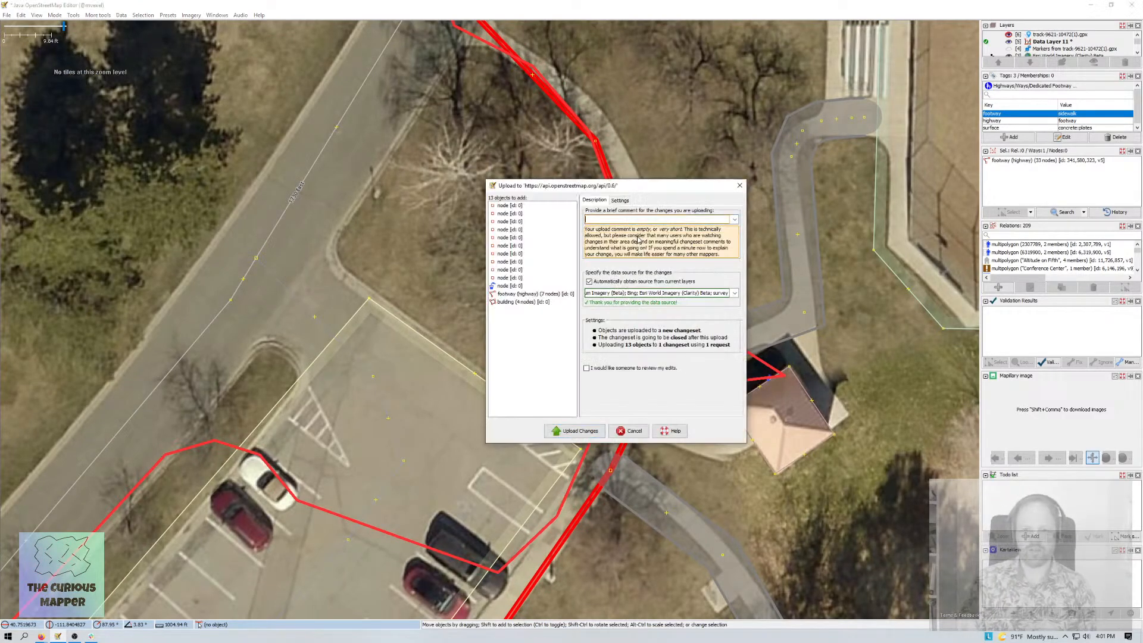
text(add wou)
key(BackSpace)
key(BackSpace)
text(a)
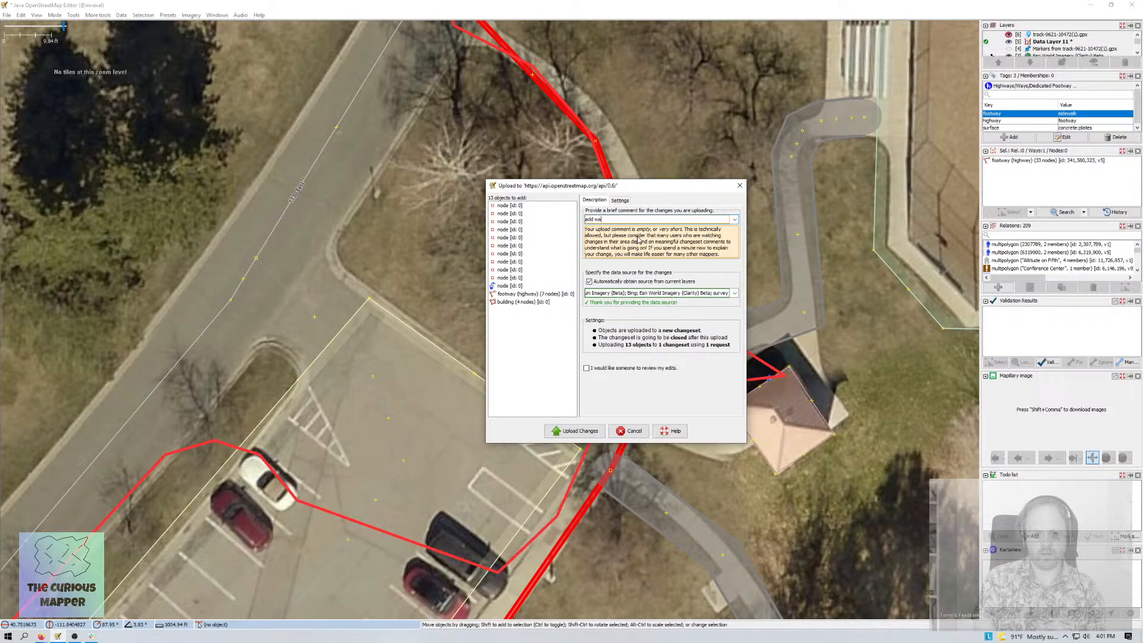
text(ter found)
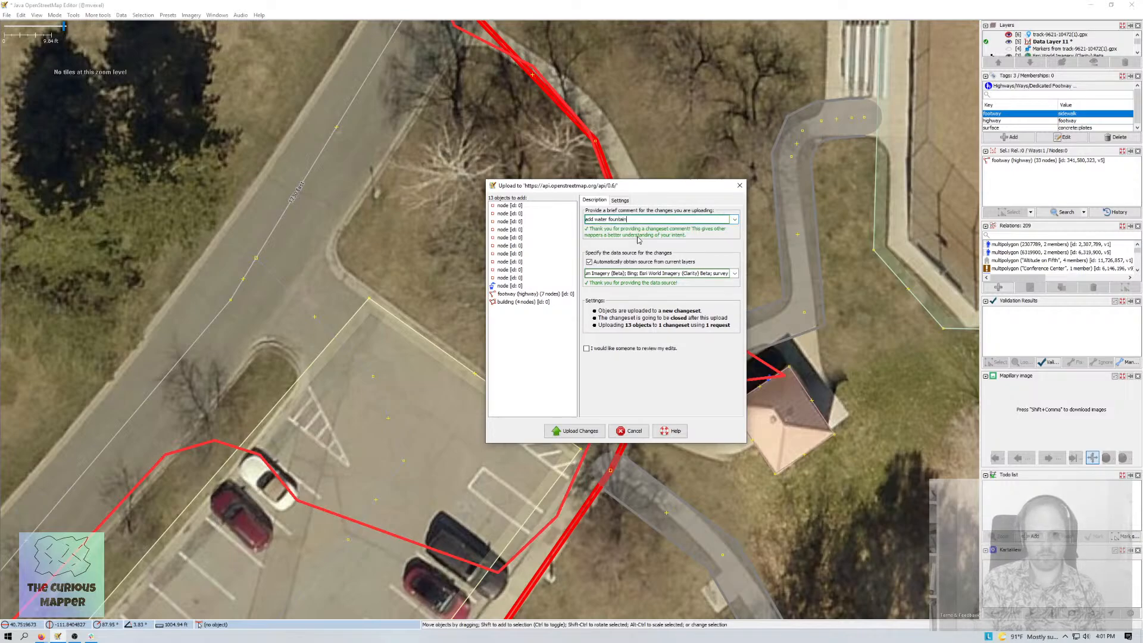
- Put "survey;" at the front of the changeset's data source list and upload the changes
key(Tab)
key(Tab)
key(Home)
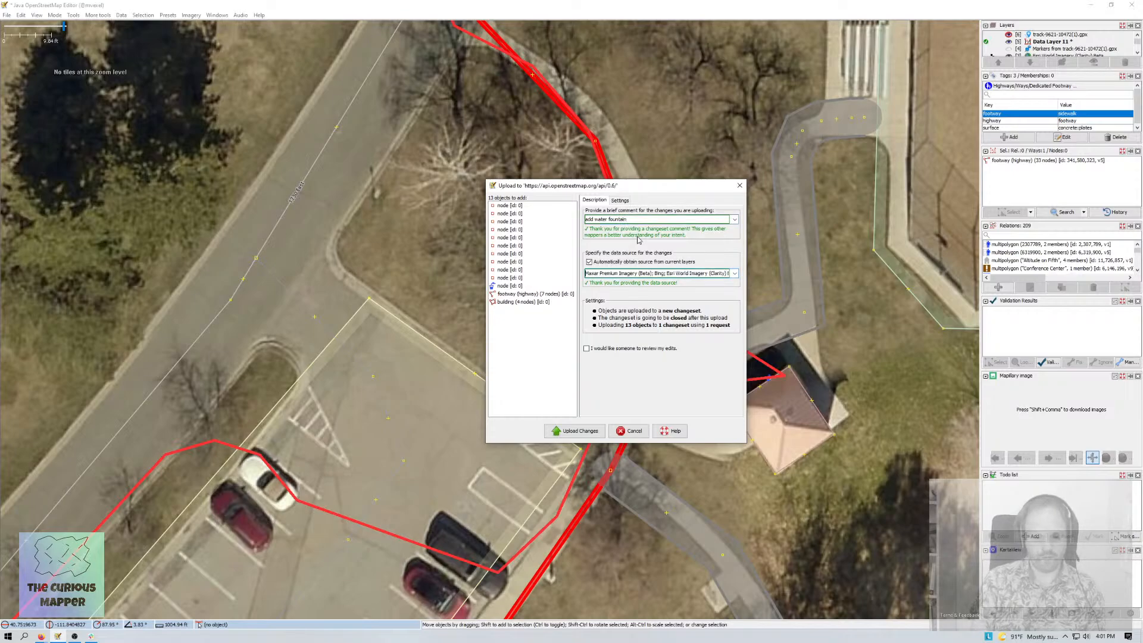
text(survey;)
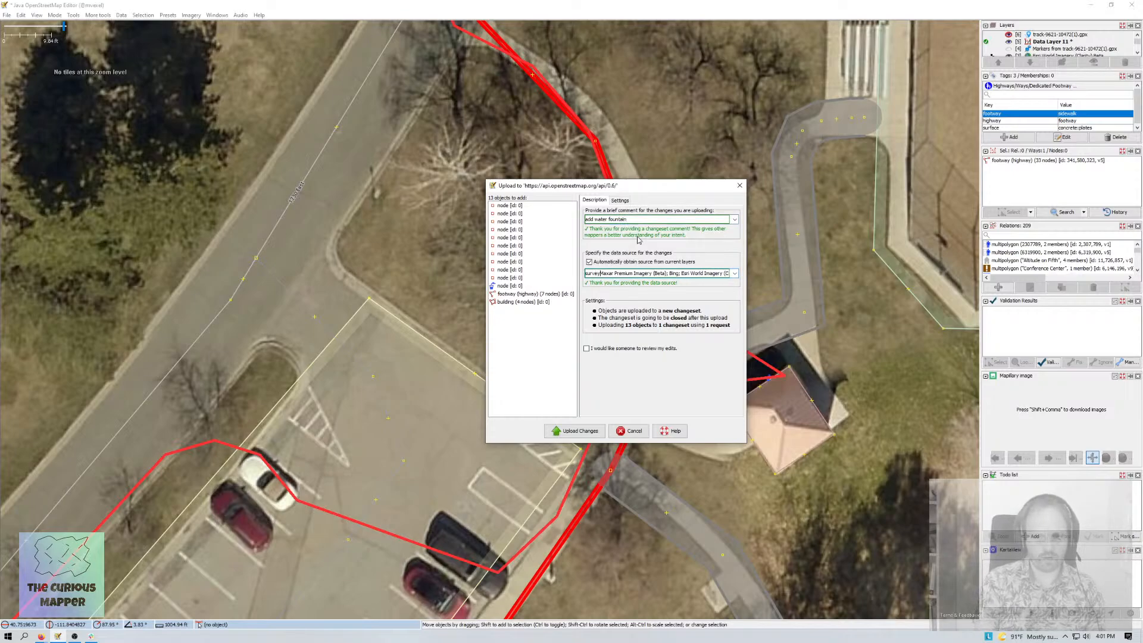
key(Return)
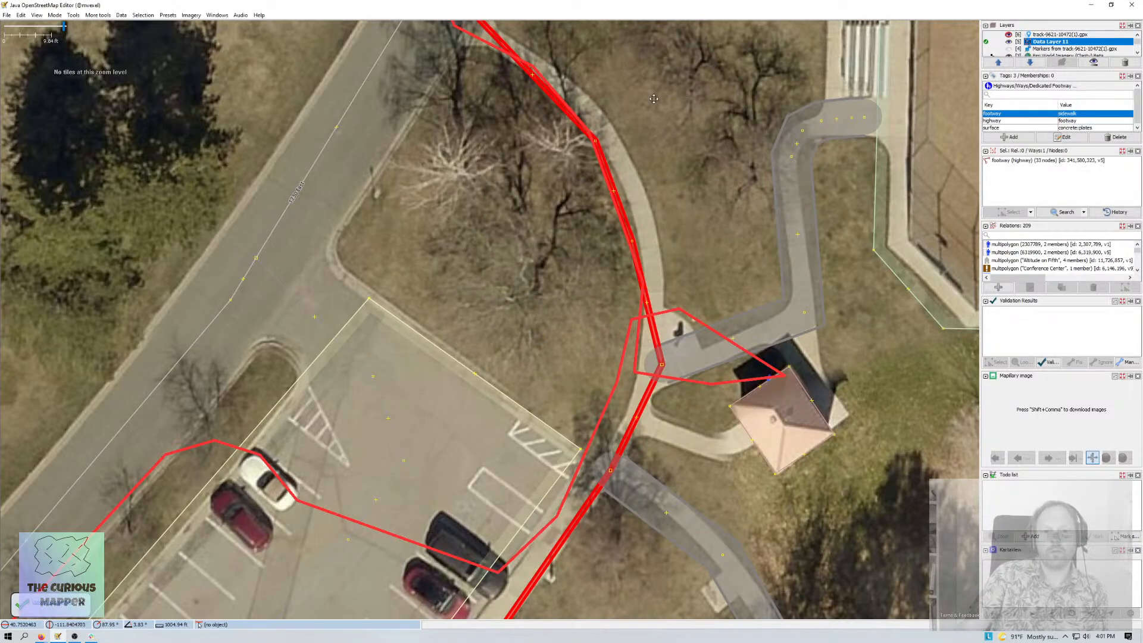
- Follow the GPS track north from the park to the circular footway beside the road and look for missing features
scroll(653, 99, down, 4)
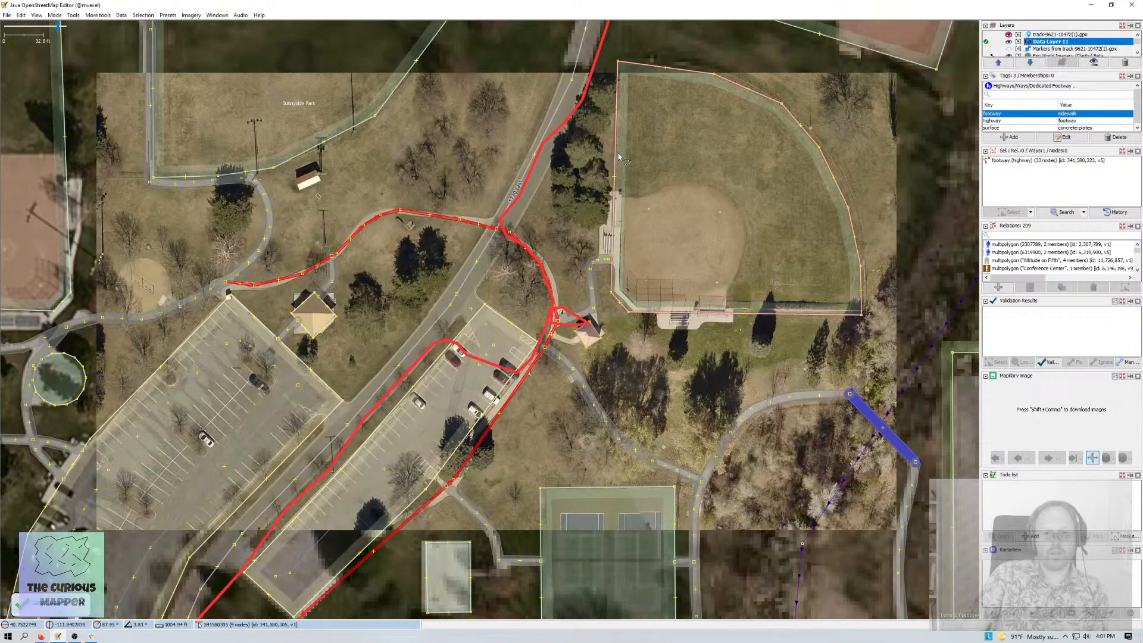
key(ctrl+Up)
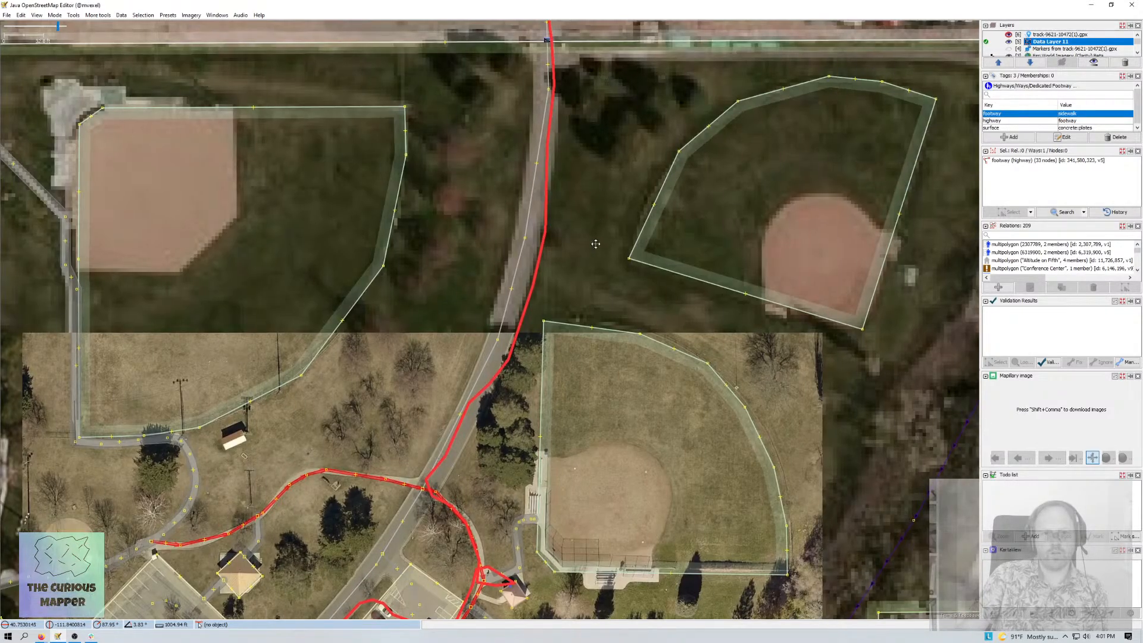
key(ctrl+Up)
scroll(597, 135, down, 5)
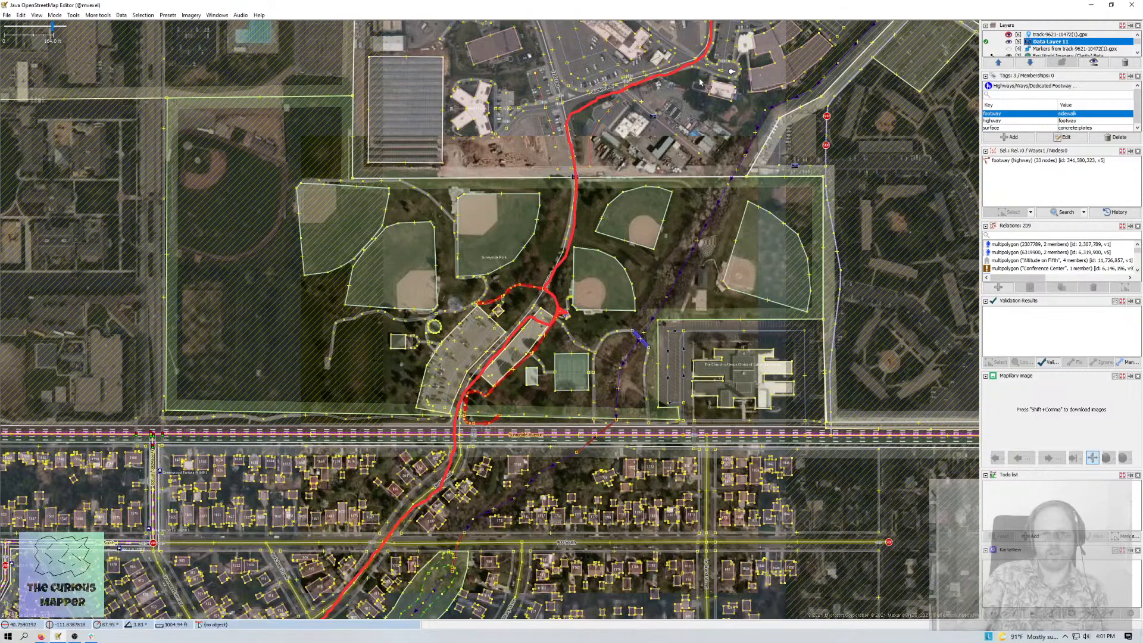
key(ctrl+Right)
key(ctrl+Up)
key(ctrl+Up)
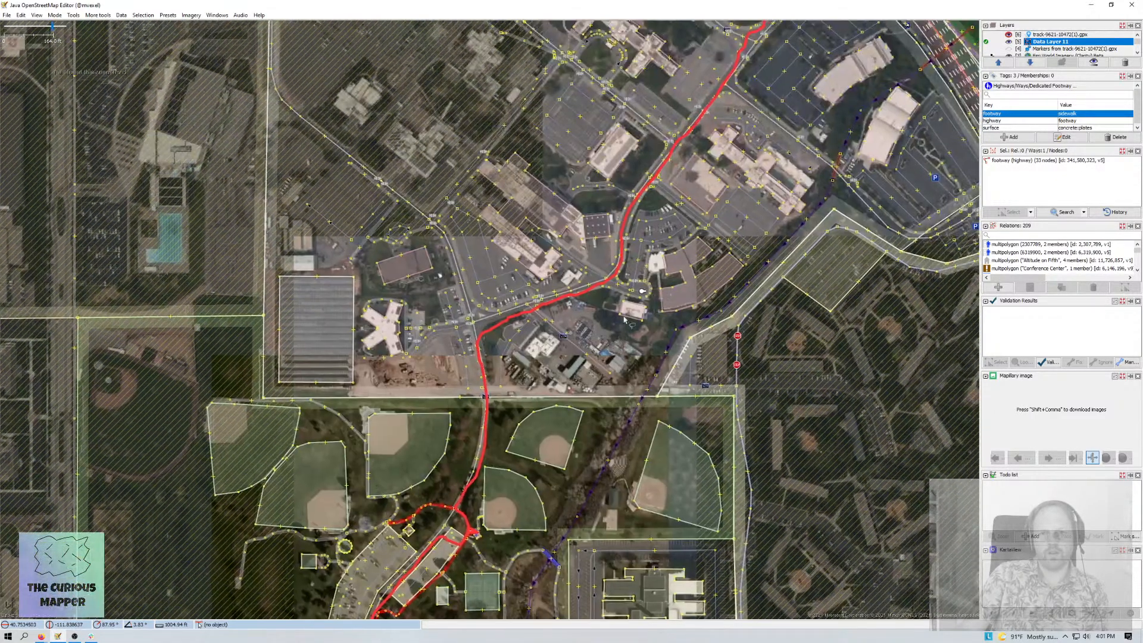
drag(787, 54, 694, 255)
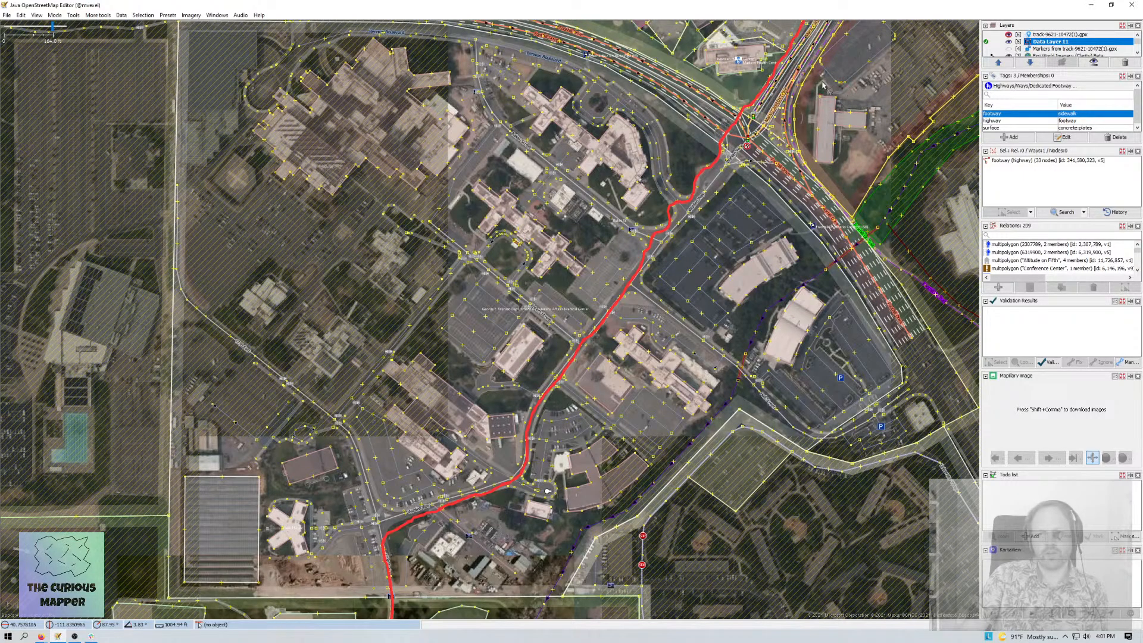
drag(852, 60, 727, 340)
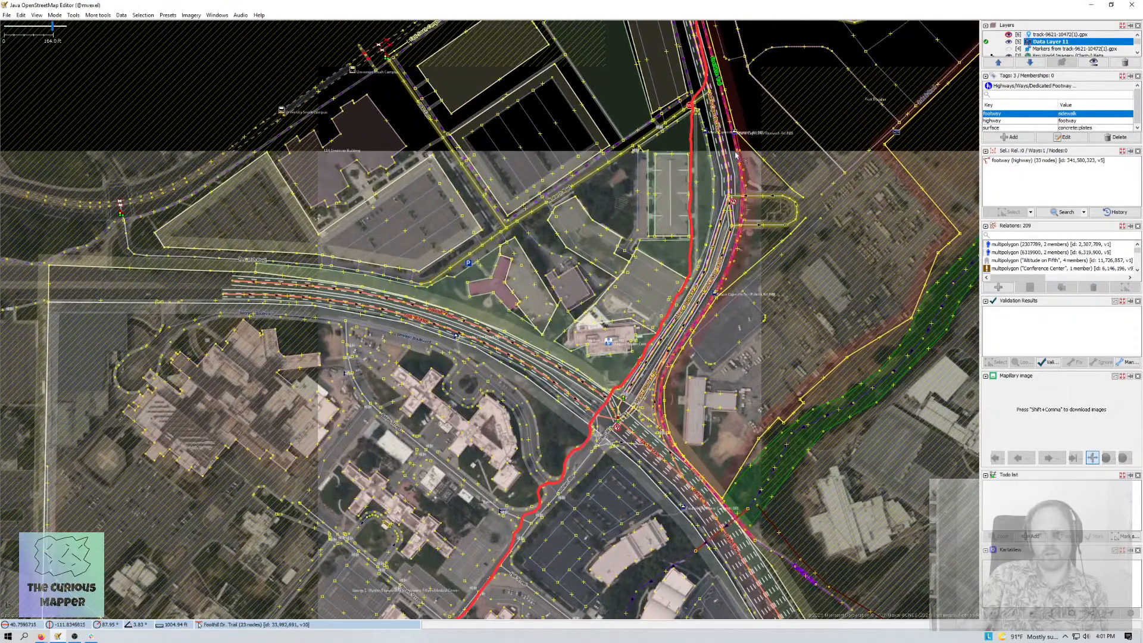
scroll(706, 178, up, 4)
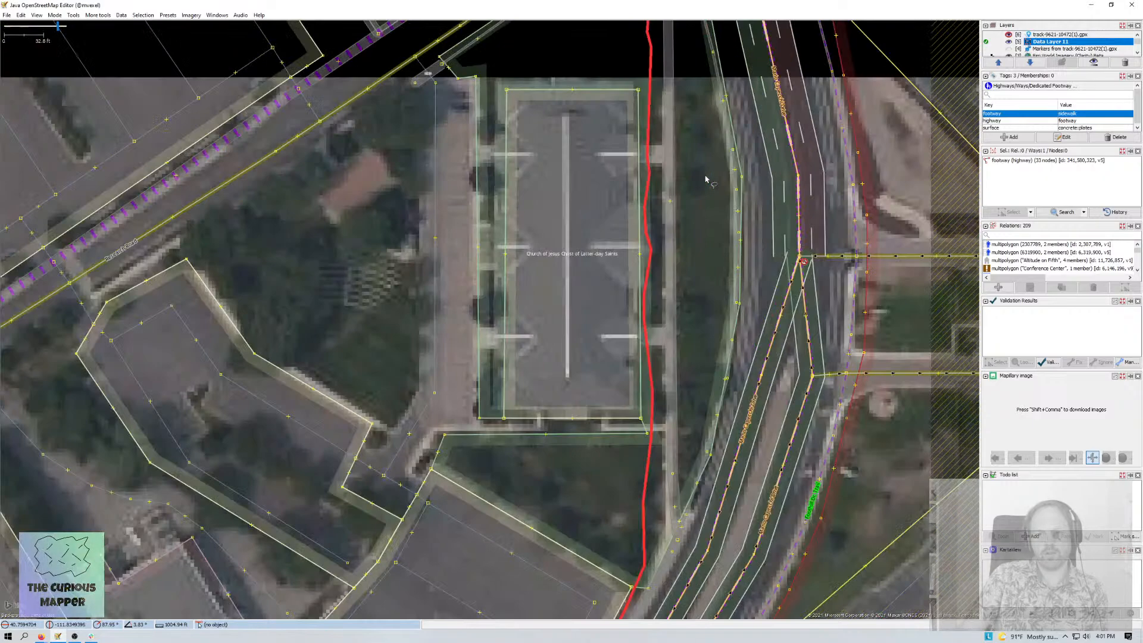
scroll(700, 196, down, 4)
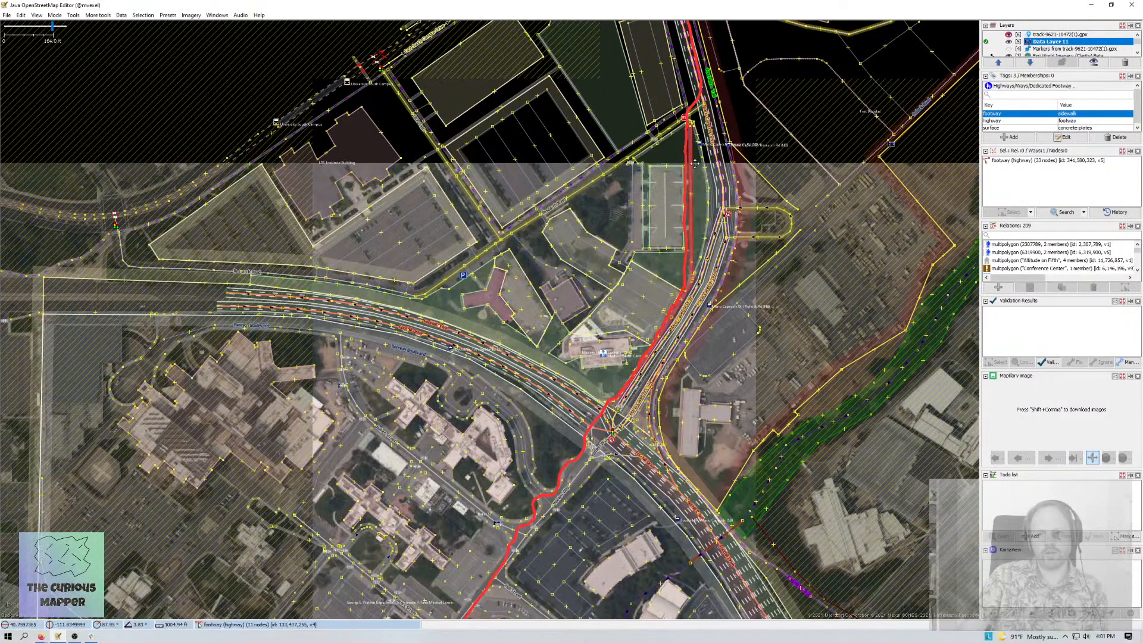
drag(649, 71, 635, 146)
drag(717, 82, 691, 197)
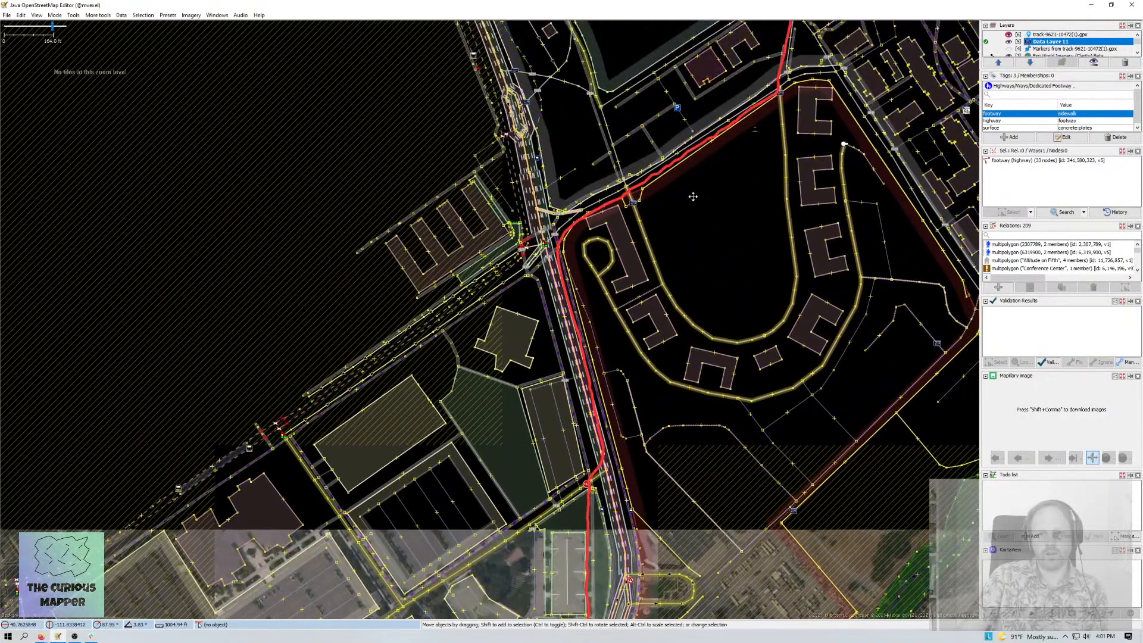
drag(735, 124, 635, 302)
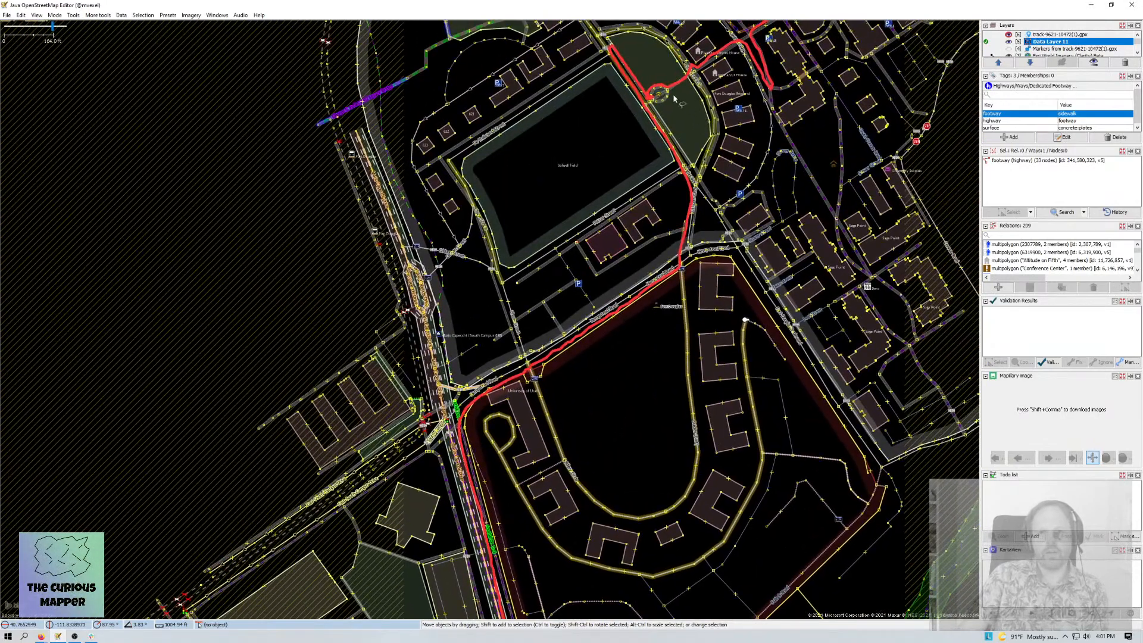
scroll(675, 99, up, 7)
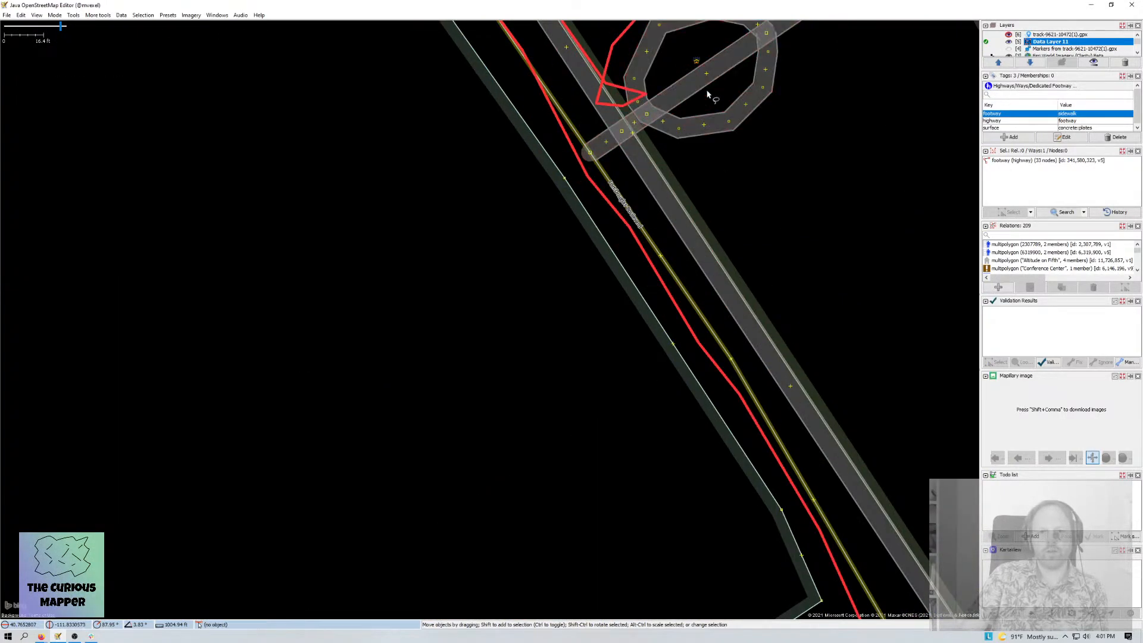
drag(709, 96, 684, 153)
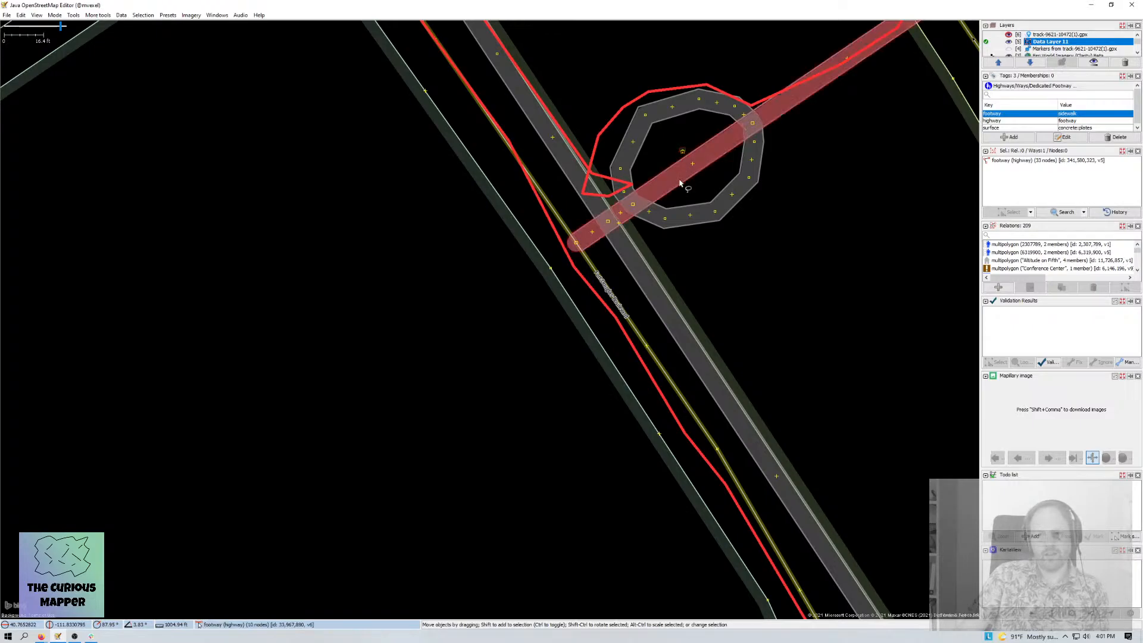
- Select the circular footway and compare it with the aerial imagery and the GPS track
click(670, 110)
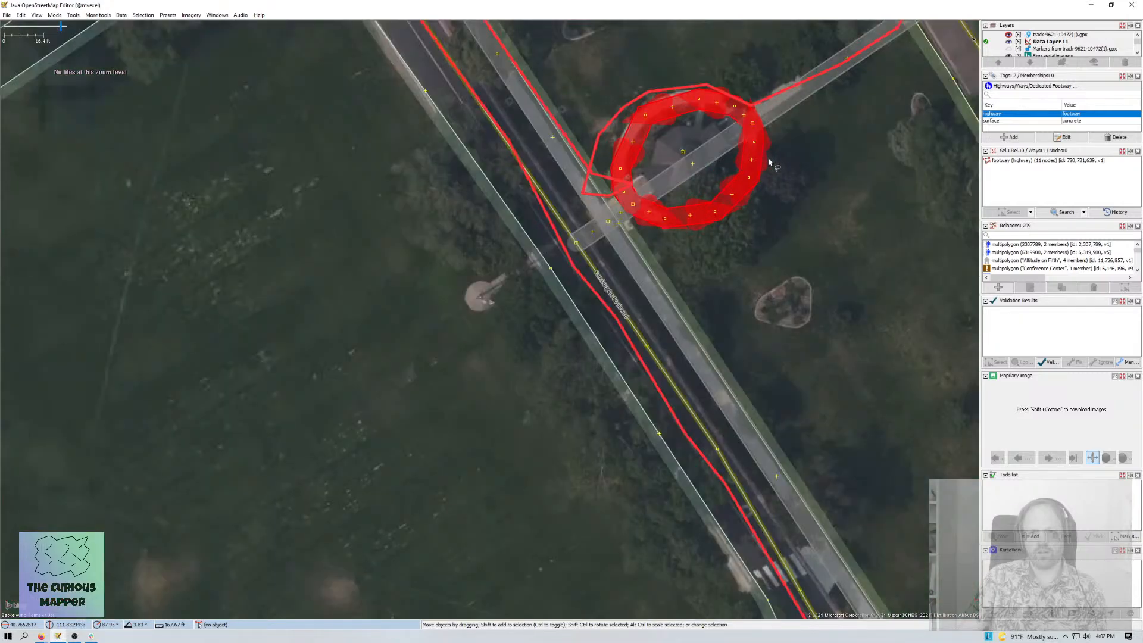
drag(801, 166, 780, 220)
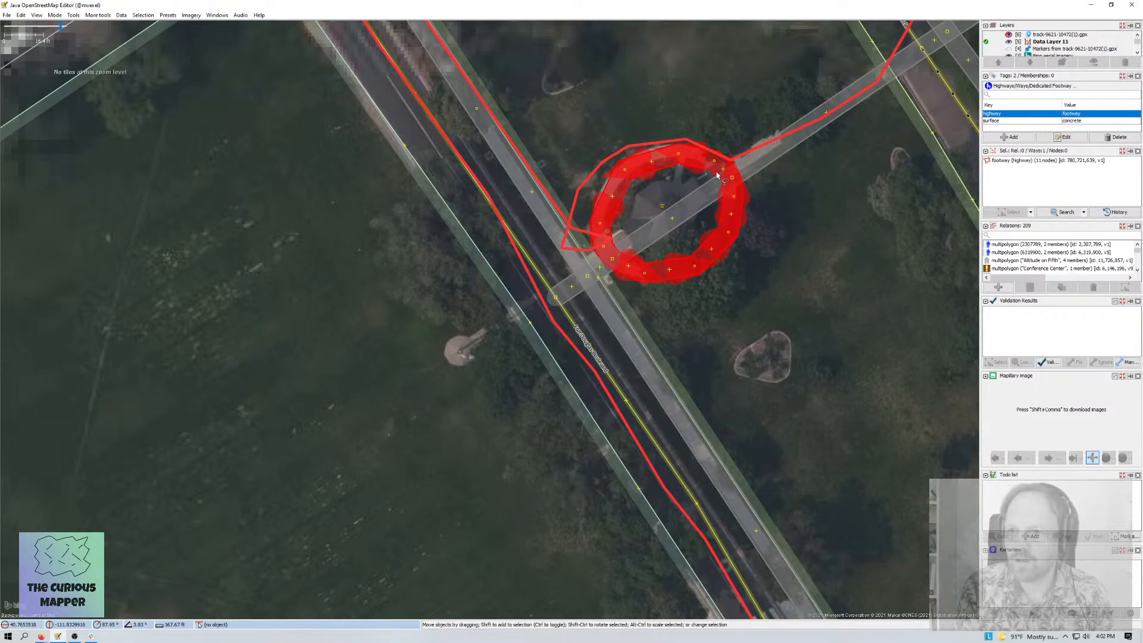
key(alt+5)
key(alt+5)
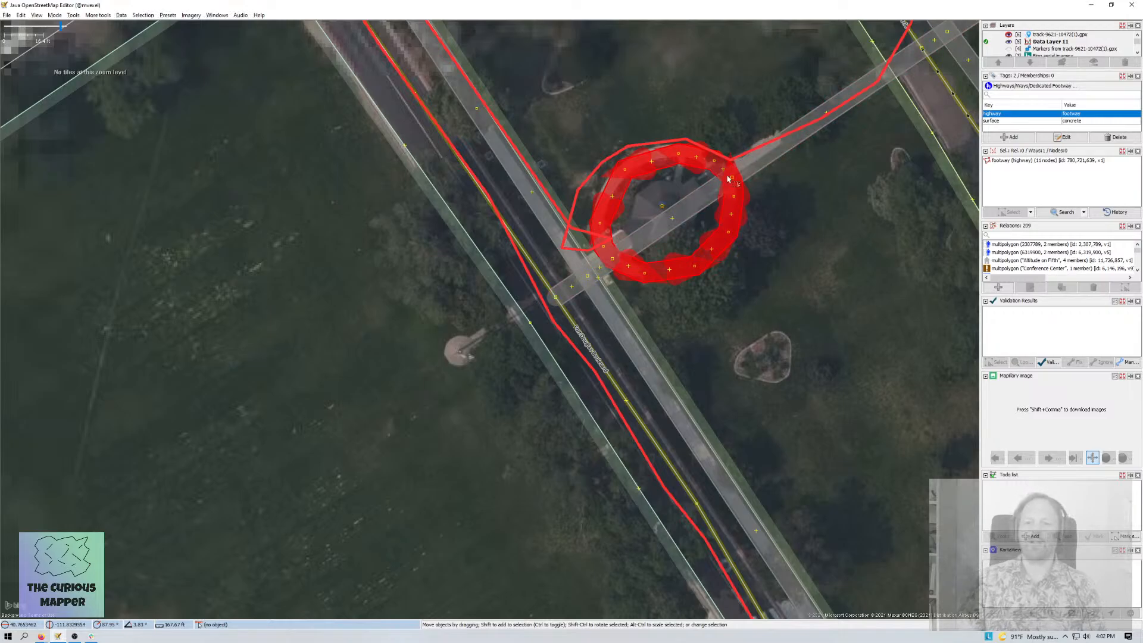
- Follow the GPS track from the circular footway northeast to the plaza on Lewis Street and compare the mapped footways with the imagery
drag(498, 134, 705, 455)
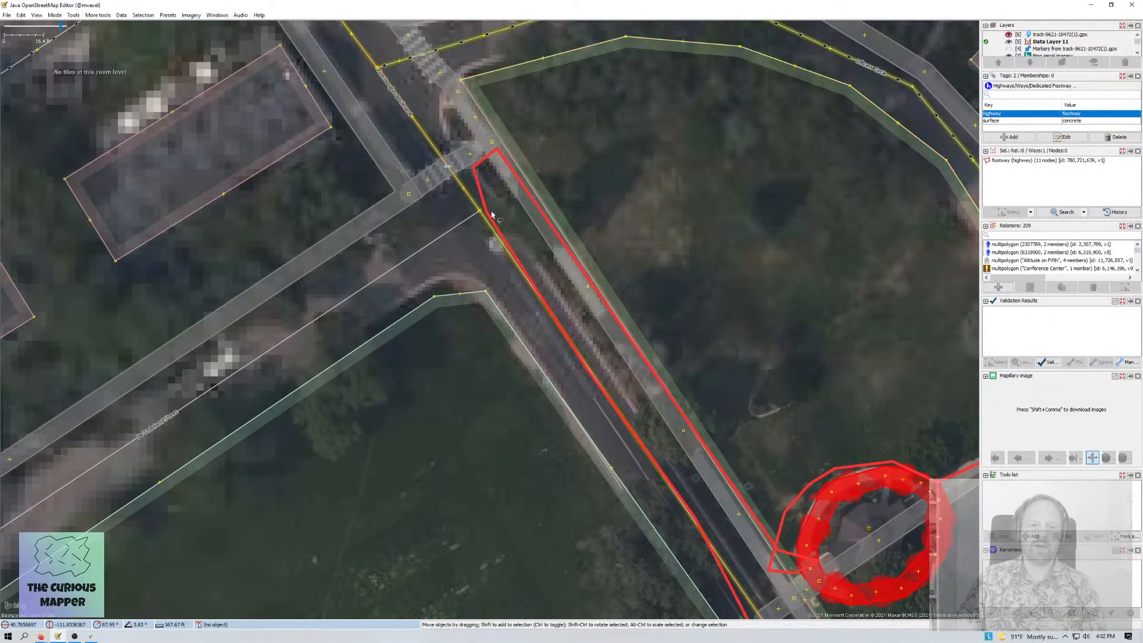
drag(716, 538, 692, 505)
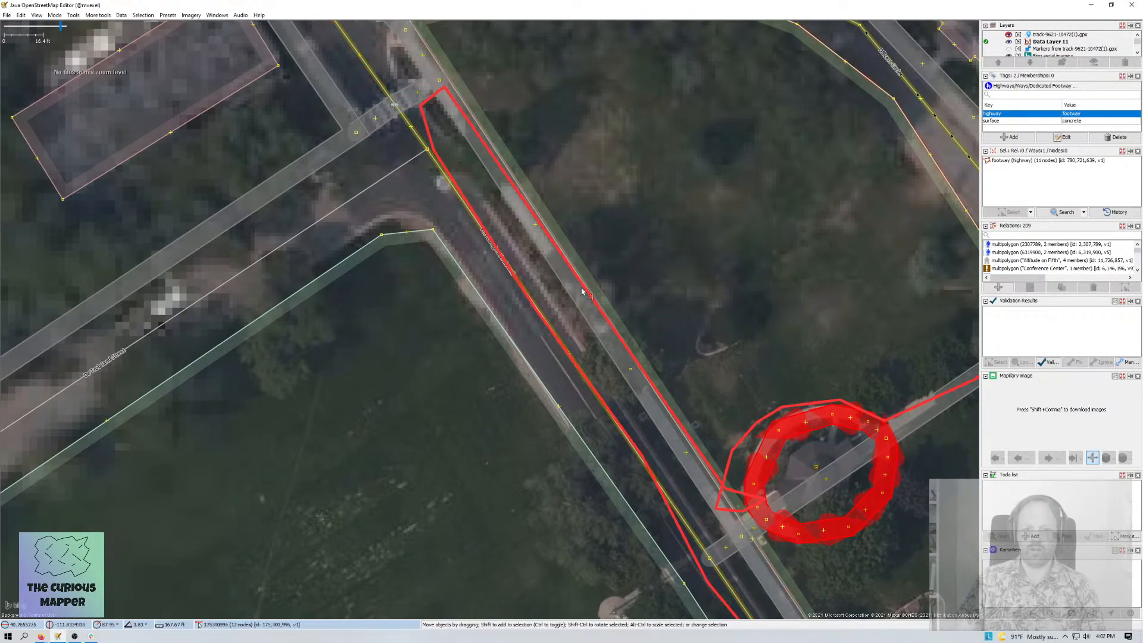
drag(751, 450, 597, 321)
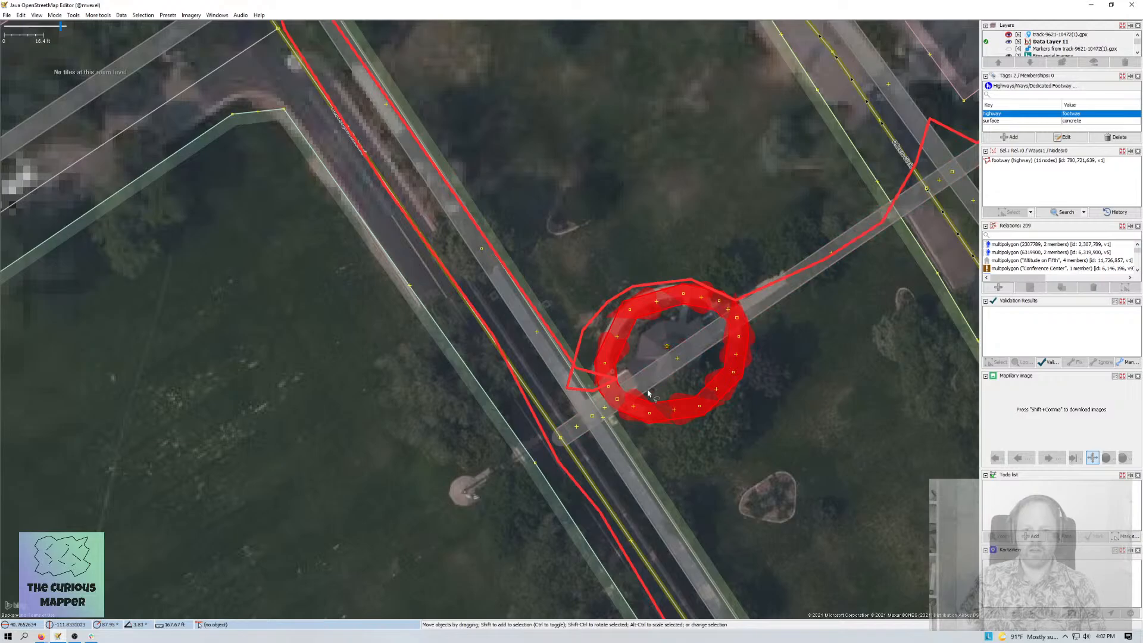
drag(847, 220, 710, 339)
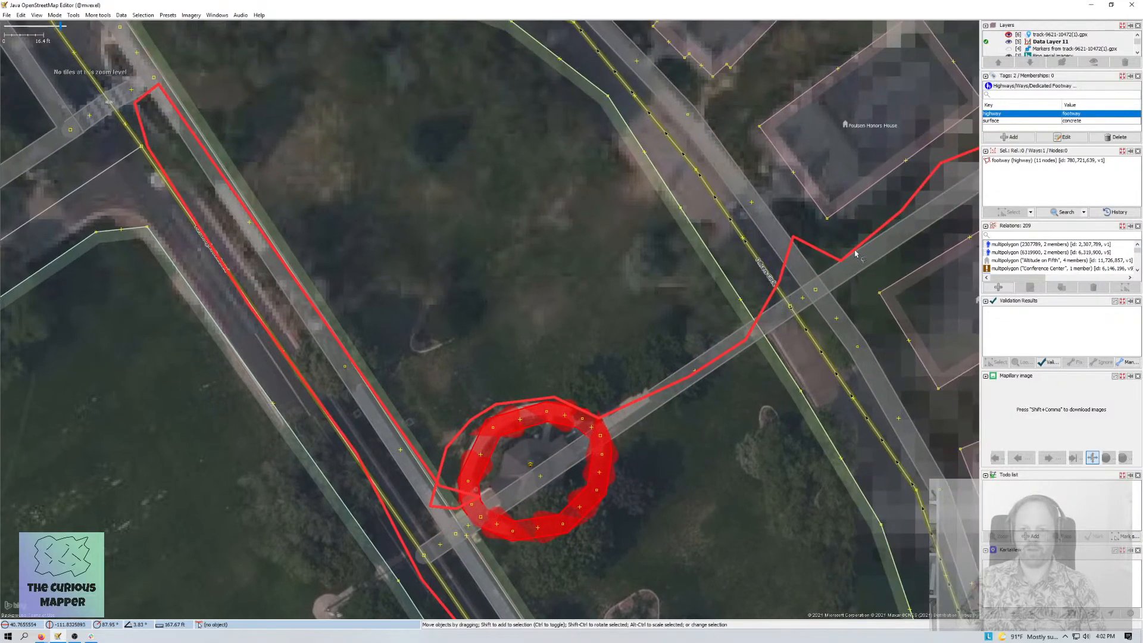
drag(877, 269, 825, 291)
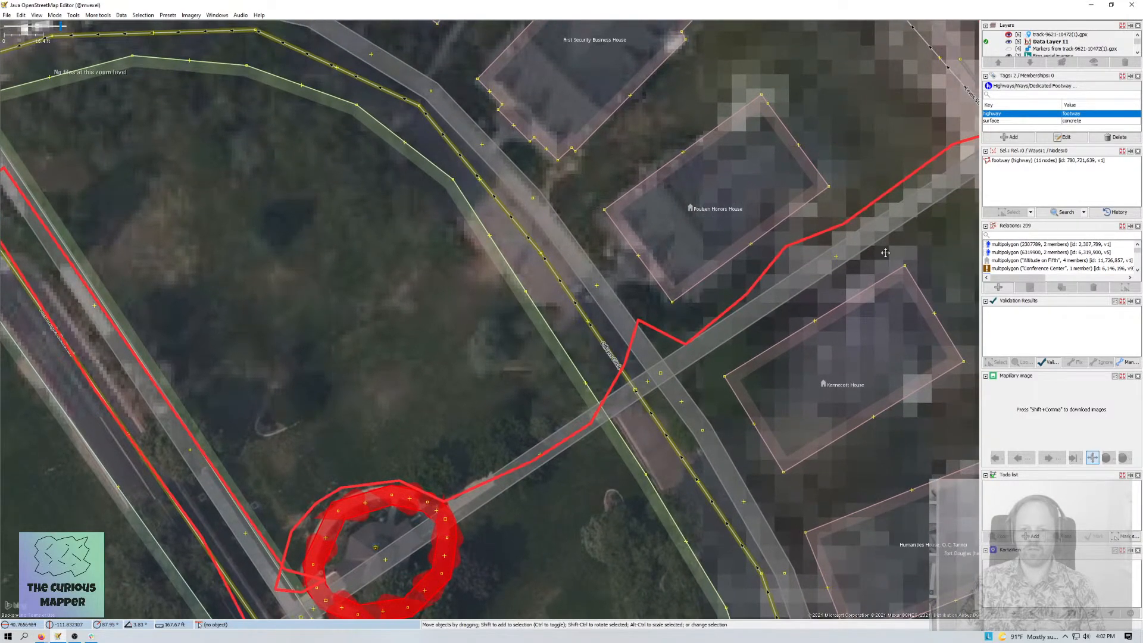
drag(885, 253, 614, 408)
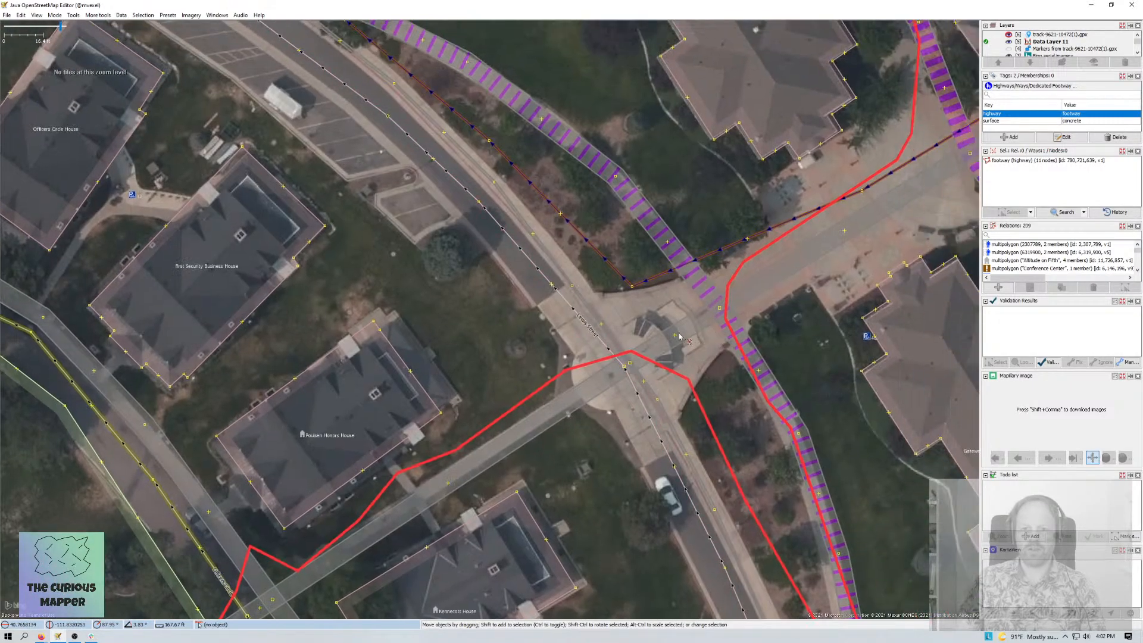
drag(737, 441, 668, 360)
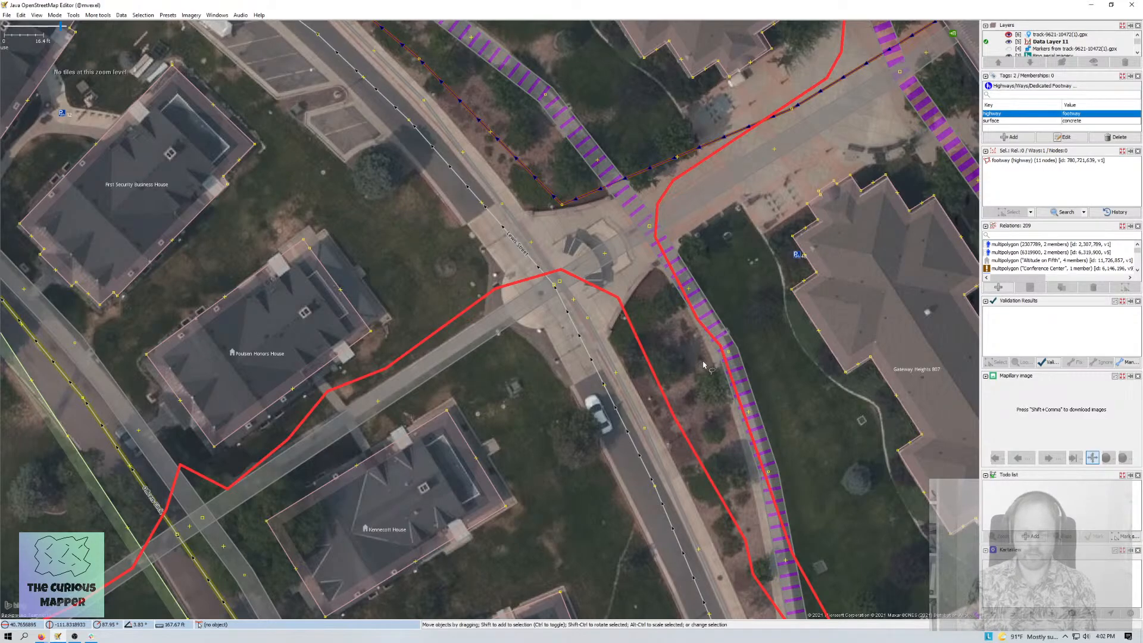
drag(698, 408, 639, 217)
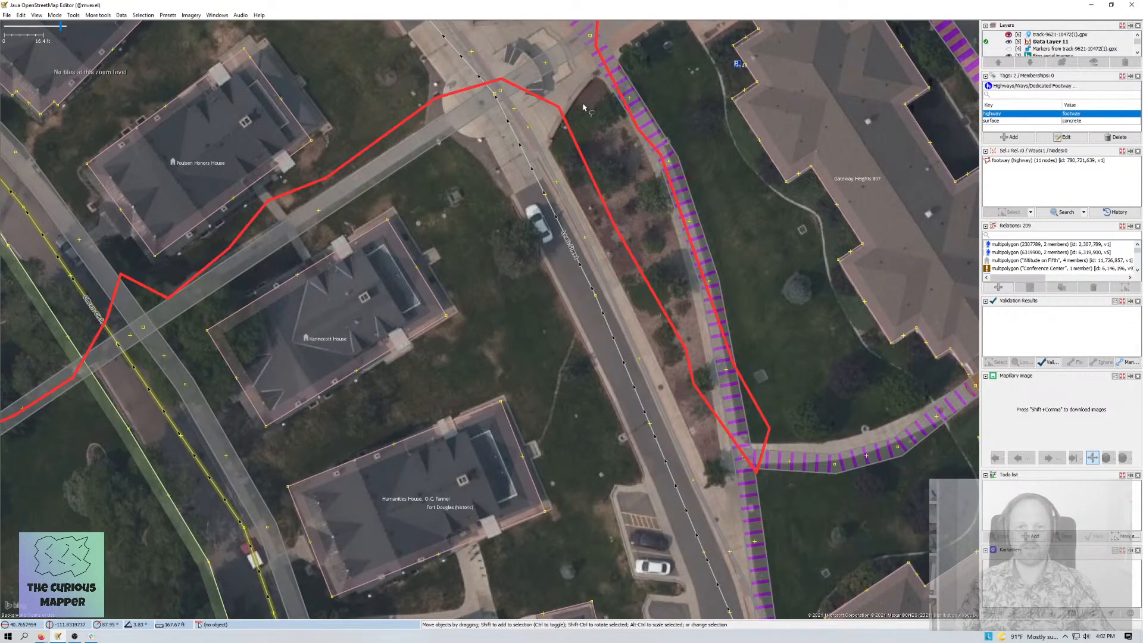
drag(560, 49, 579, 195)
- Split the straight footway at the Lewis Street sidewalk and at the path junction beyond the plaza monument, then select the short middle segment
click(579, 195)
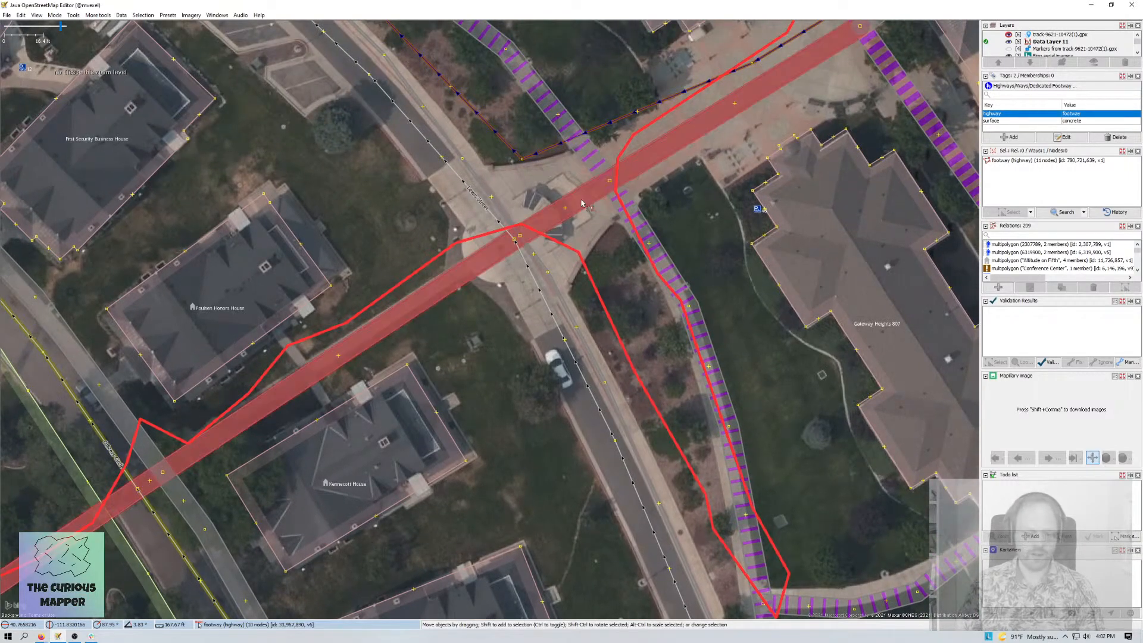
click(519, 237)
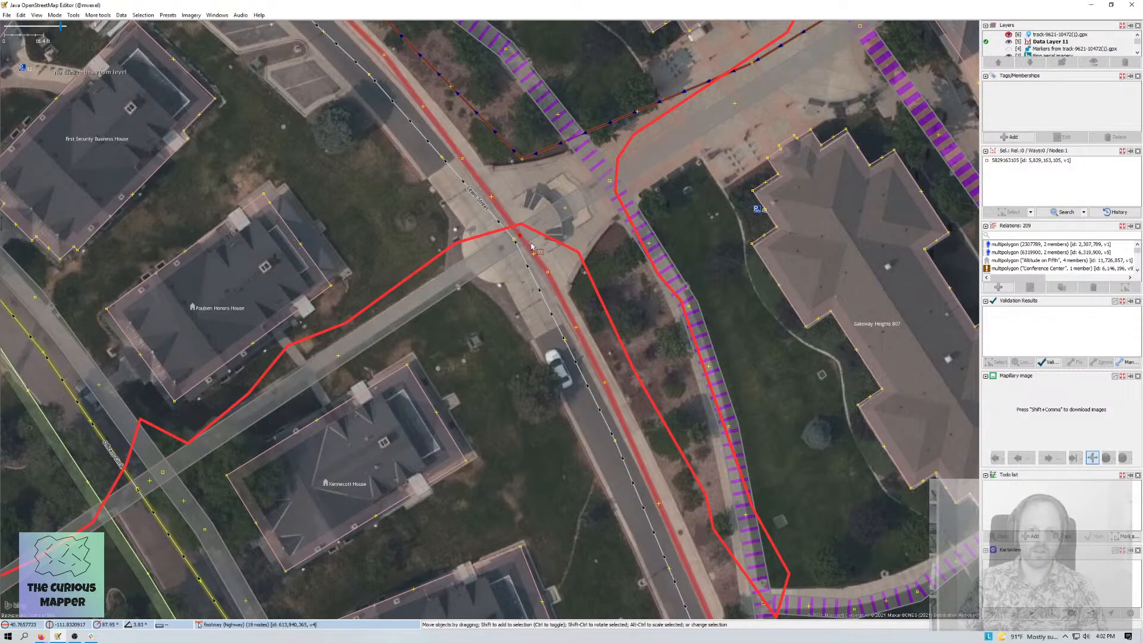
click(540, 222)
click(521, 236)
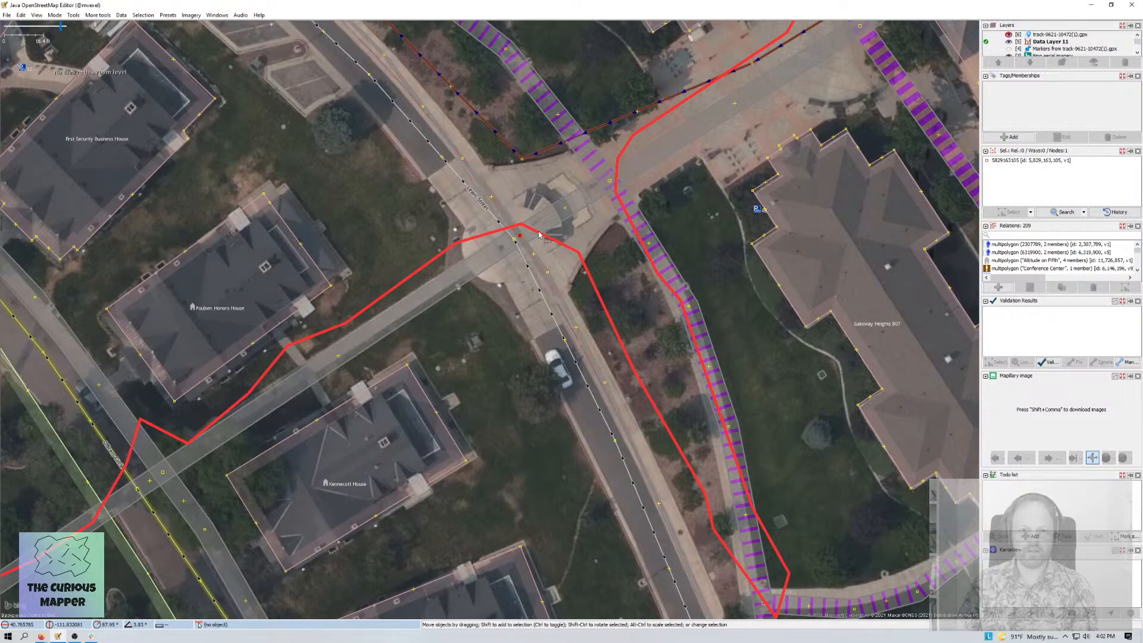
click(524, 238)
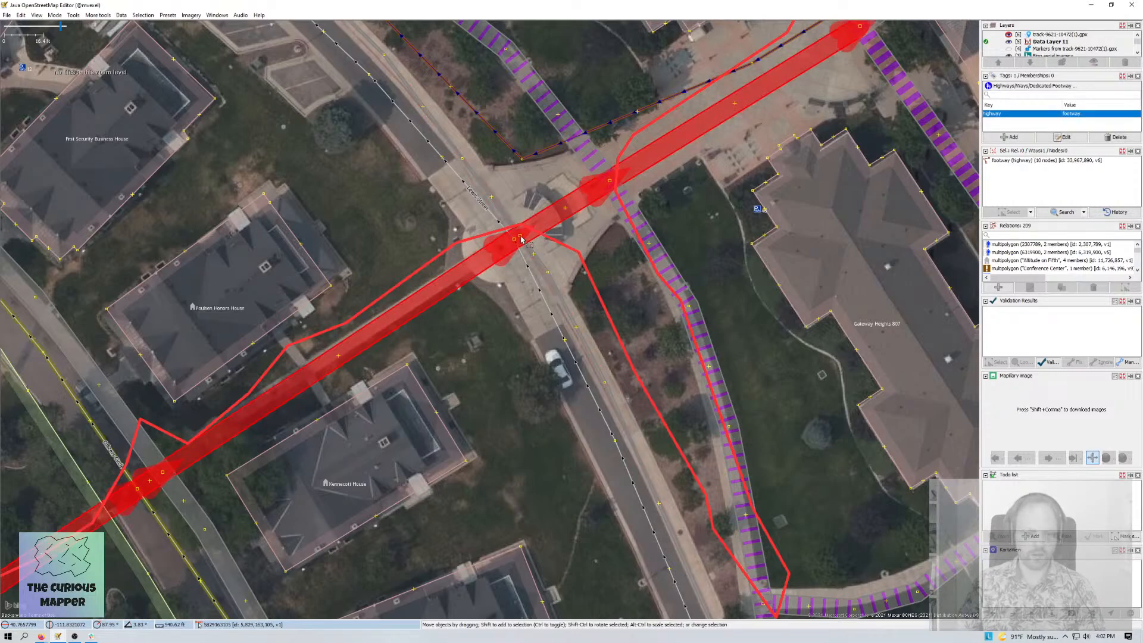
shift+click(521, 238)
key(p)
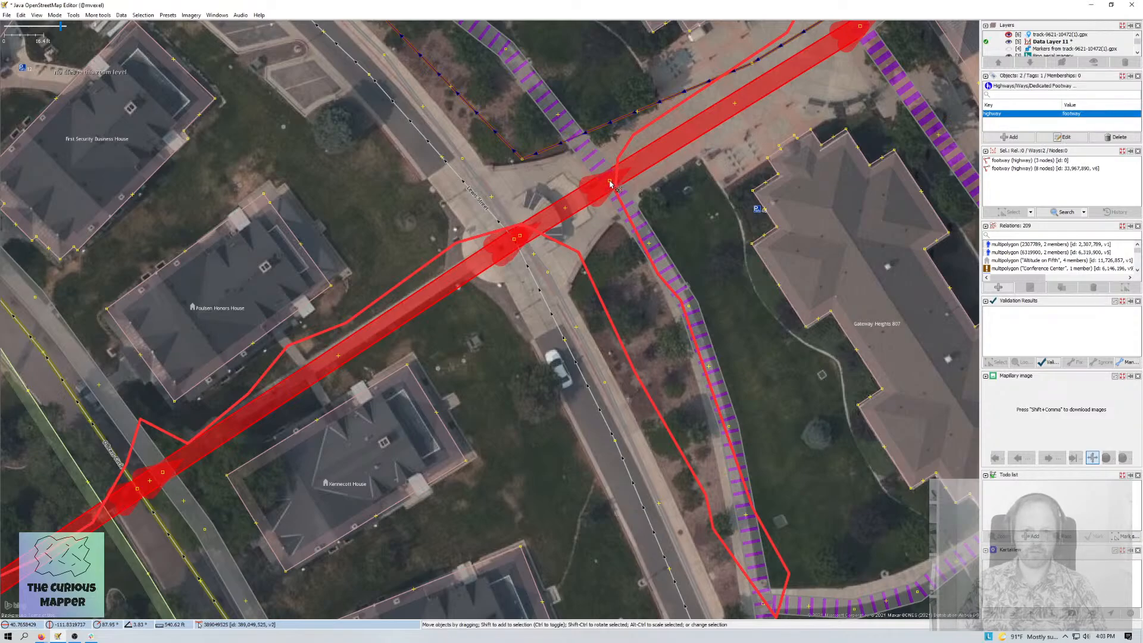
click(540, 227)
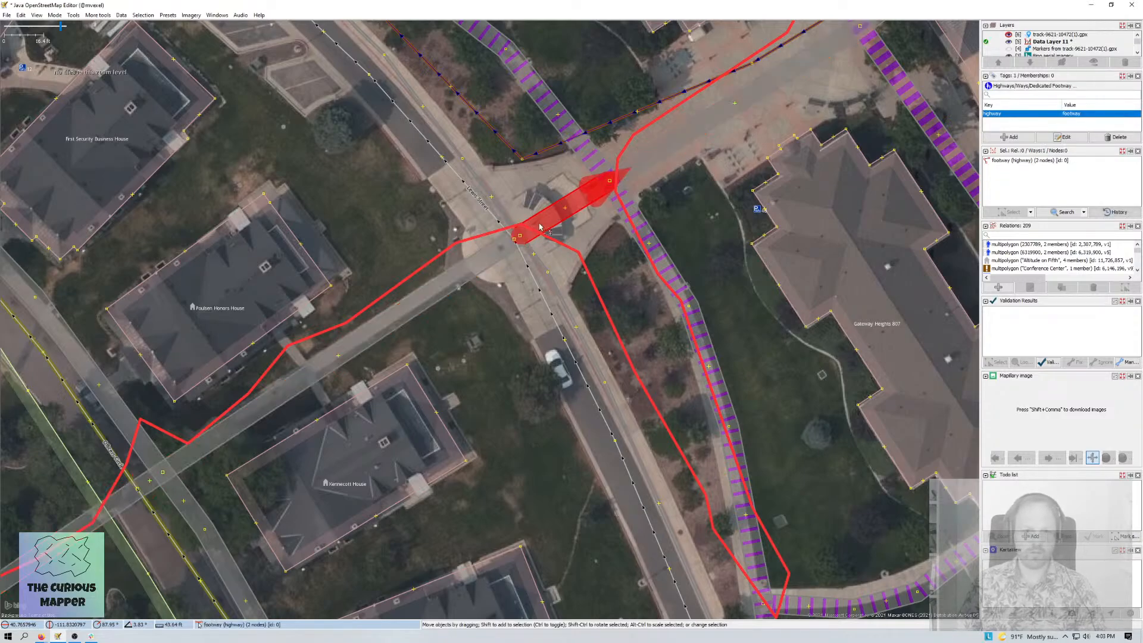
- Disconnect the short segment's end node from the sidewalk junction and move it southeast along the Lewis Street sidewalk
shift+click(521, 239)
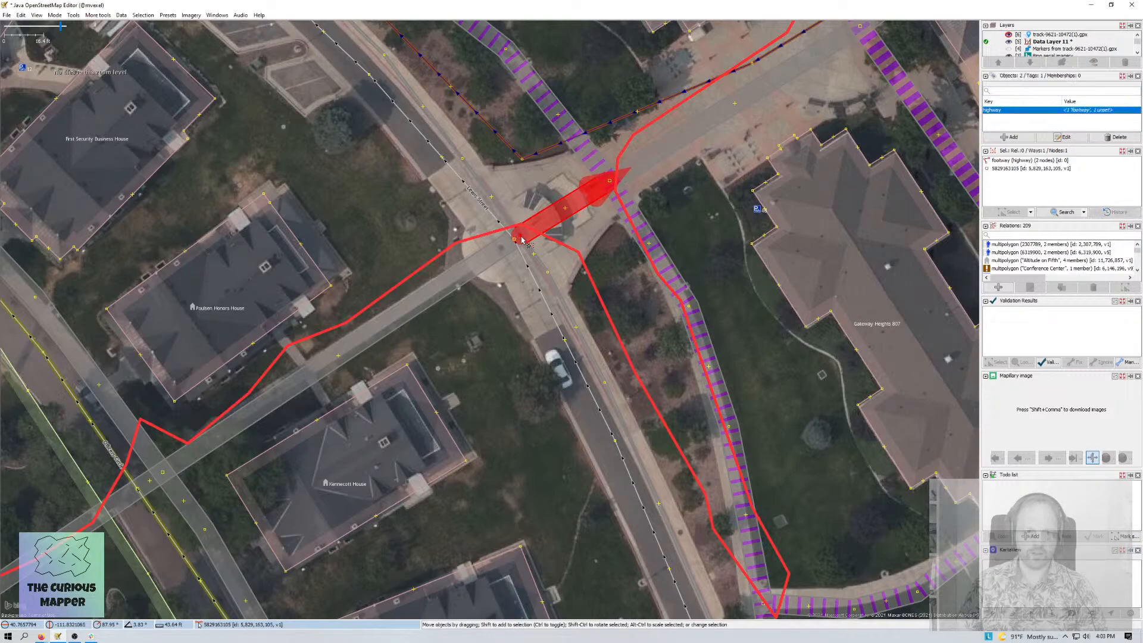
click(521, 237)
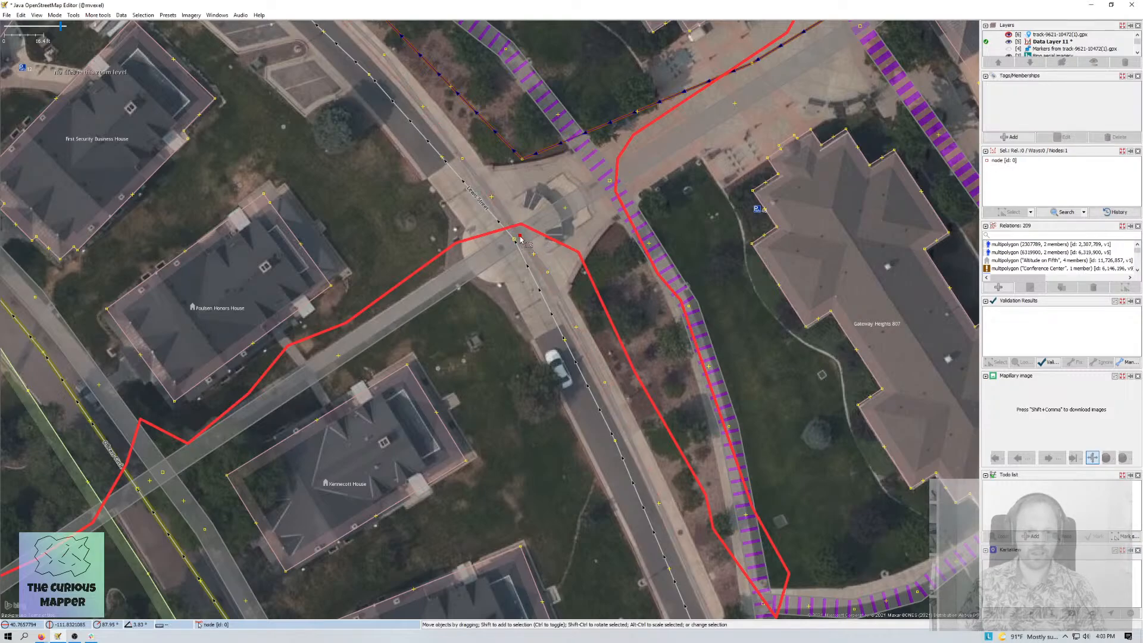
drag(529, 237, 557, 286)
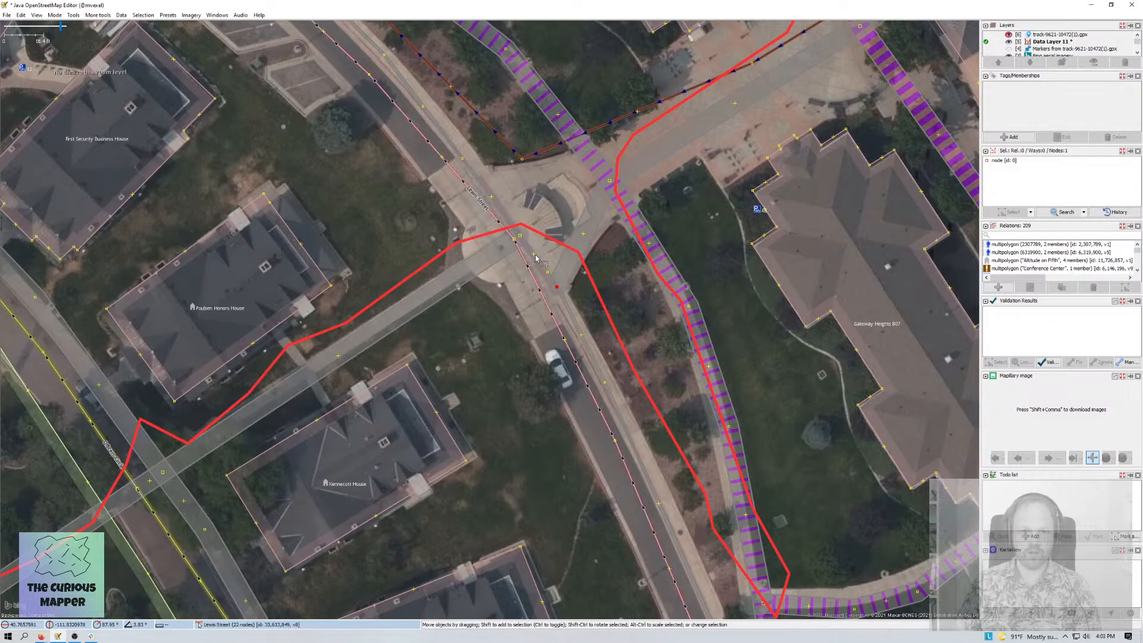
click(500, 254)
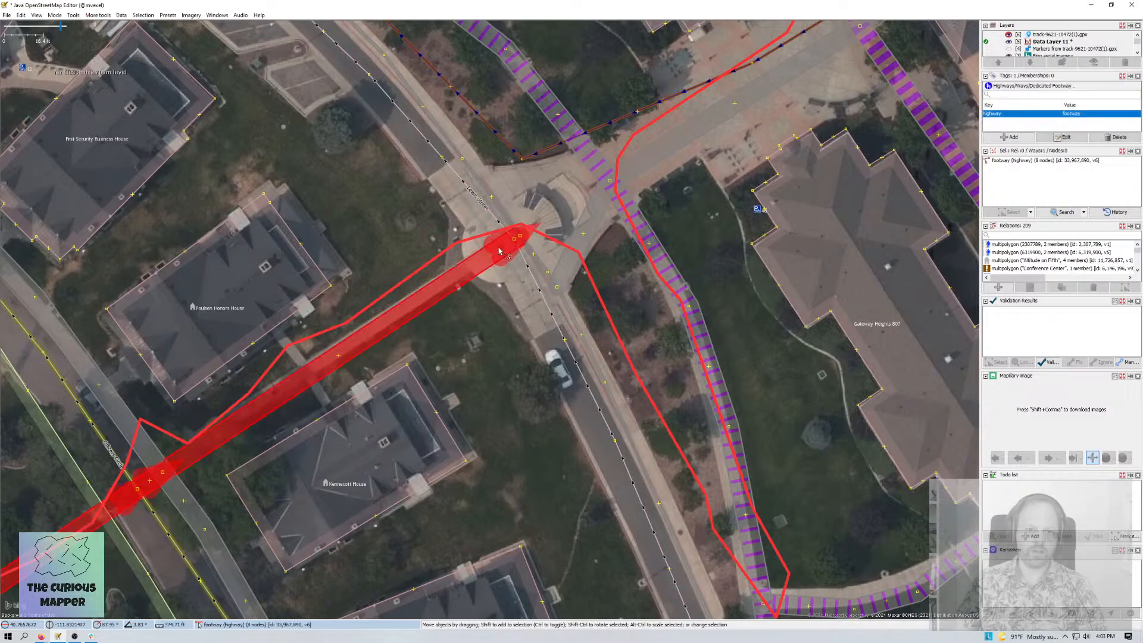
scroll(509, 243, up, 2)
scroll(508, 242, down, 2)
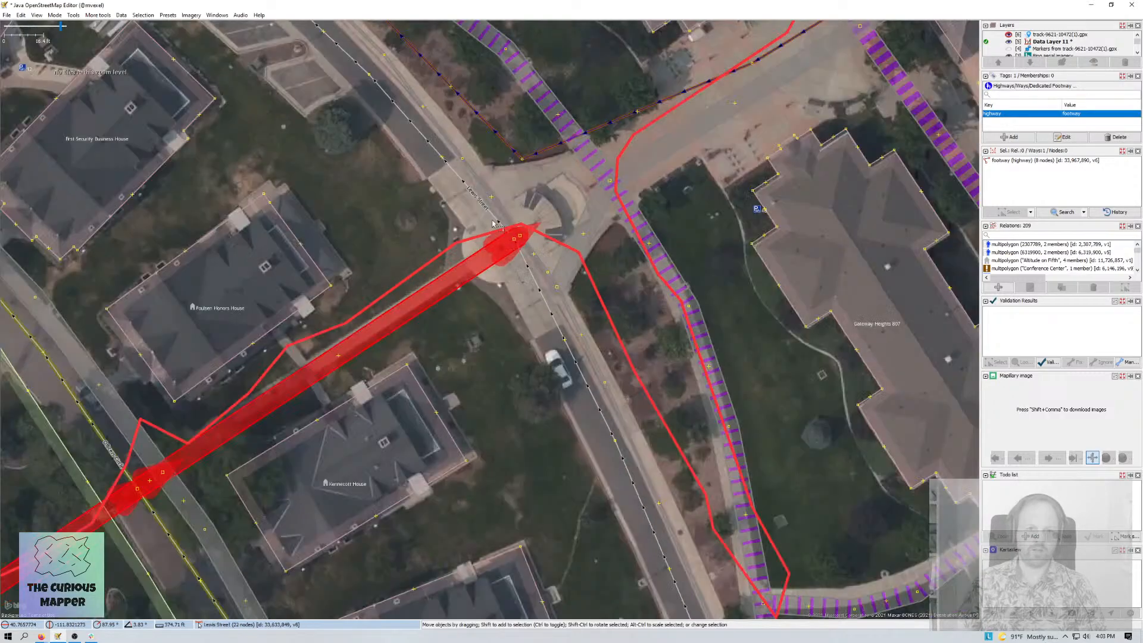
- Draw two temporary lines sharing a node on the lawn beside Poulsen Honors House to demonstrate disconnecting ways
drag(340, 164, 525, 286)
click(525, 286)
key(a)
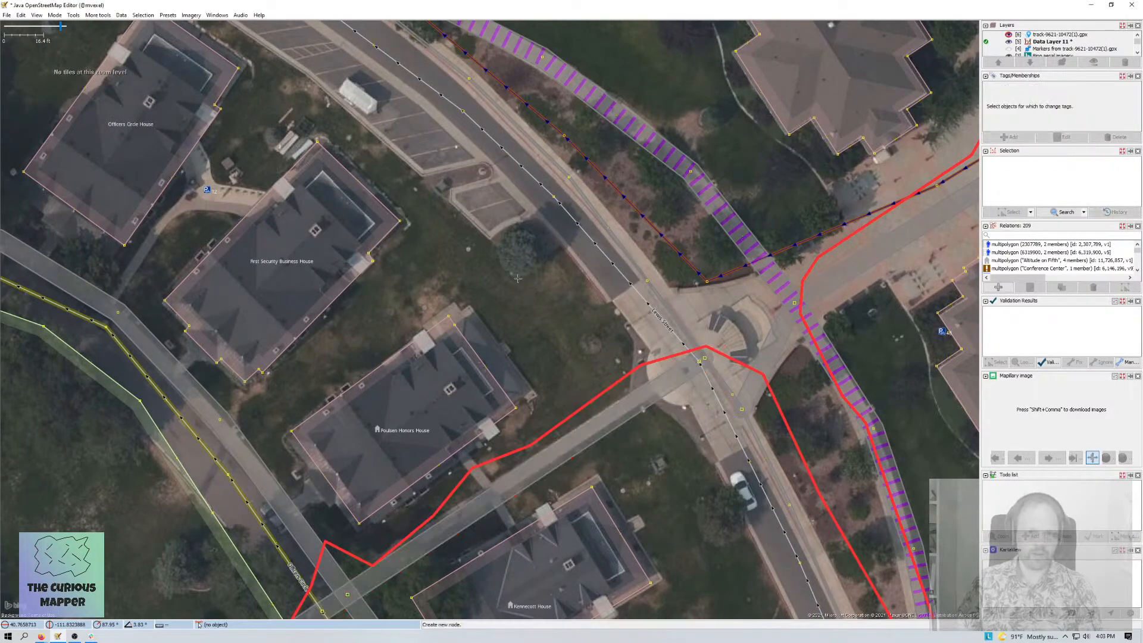
click(484, 266)
click(562, 348)
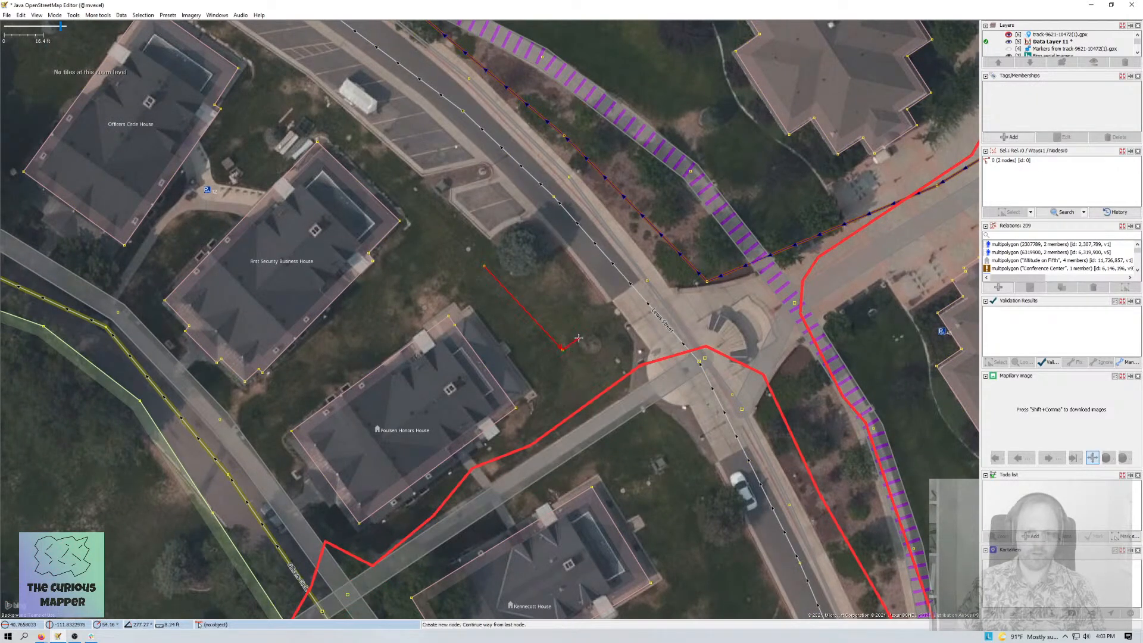
key(Escape)
click(534, 373)
click(562, 350)
key(Escape)
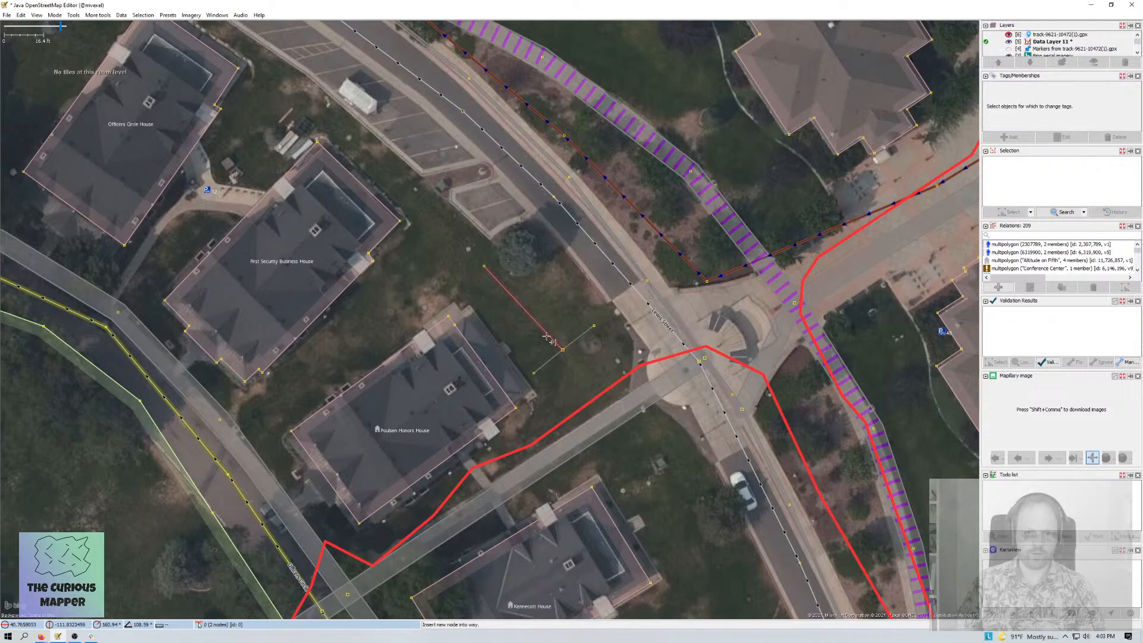
- Disconnect the longer temporary line from the shared node and reattach its end farther southwest on the shorter line
key(s)
click(546, 334)
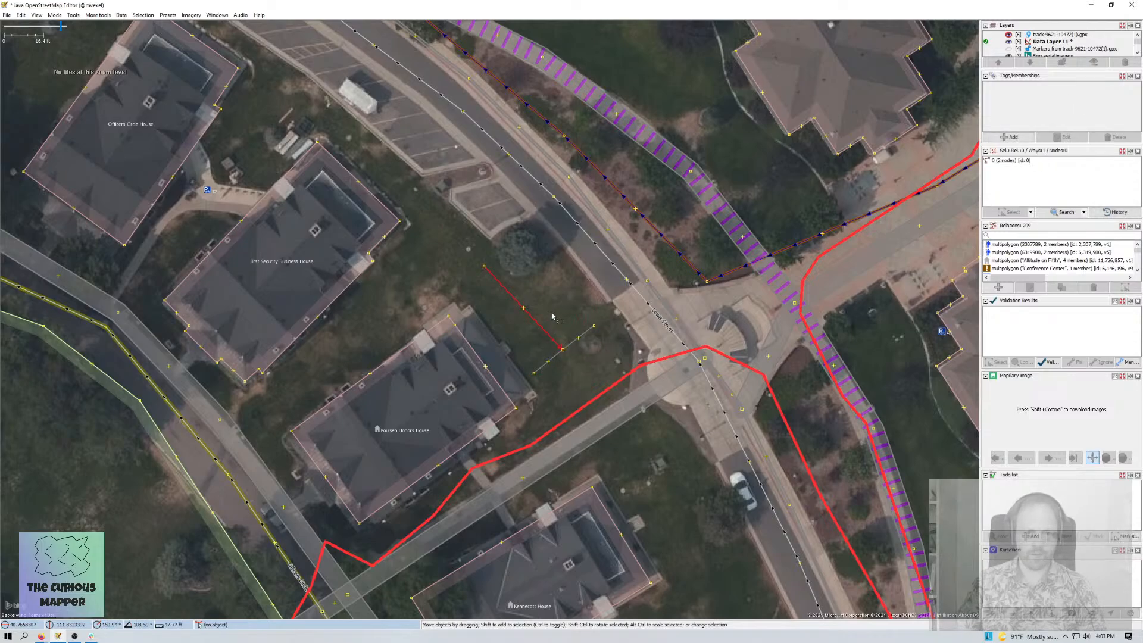
shift+click(562, 352)
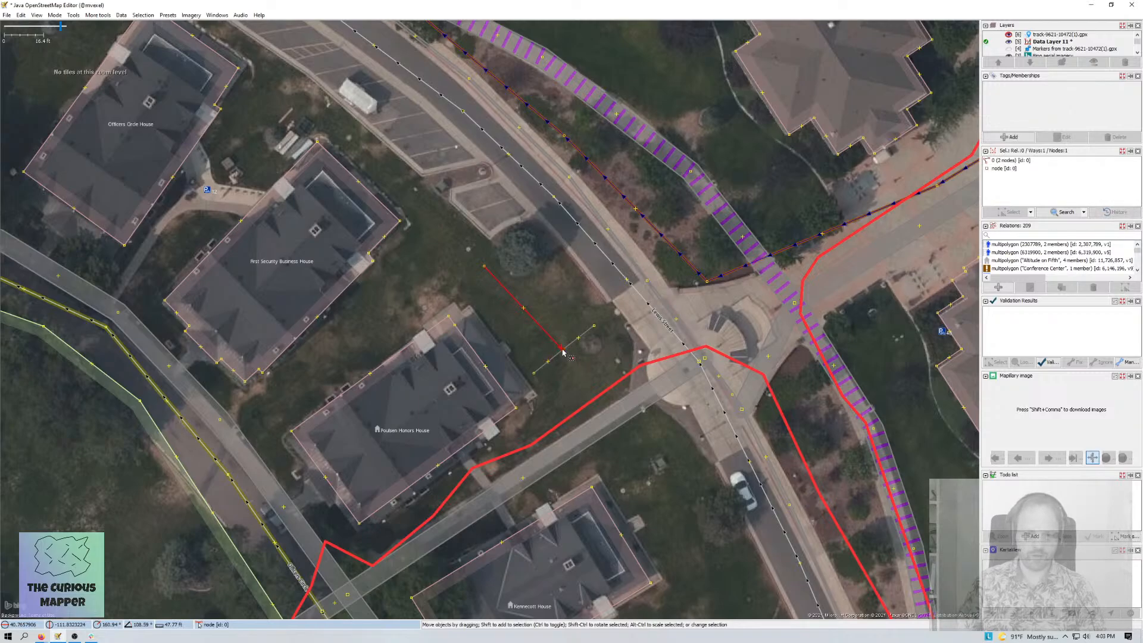
click(566, 352)
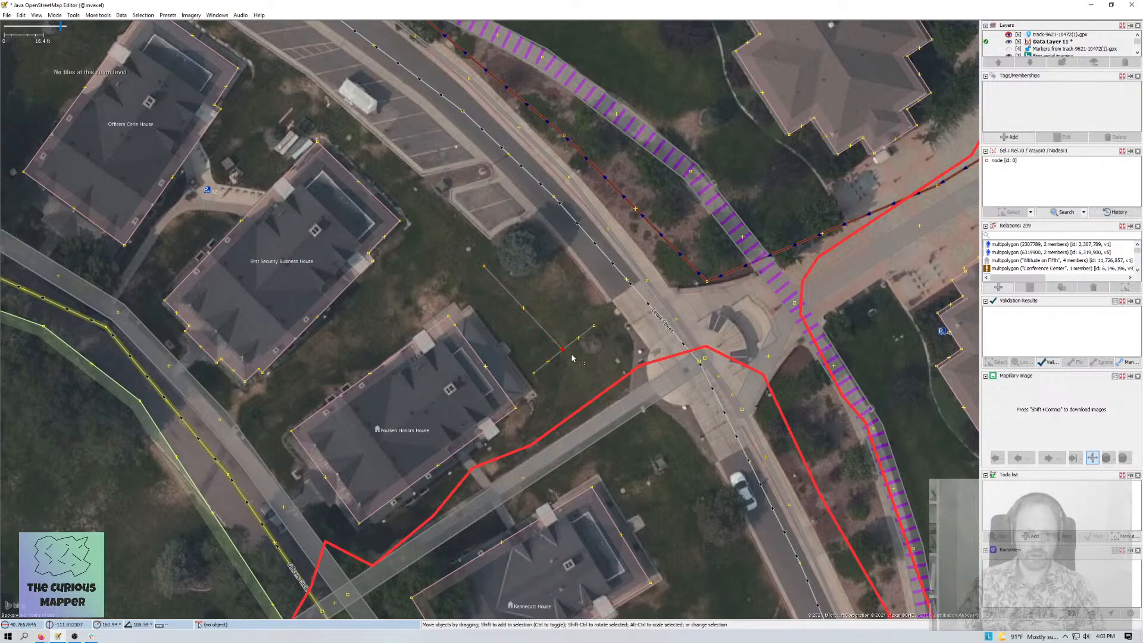
drag(562, 352, 542, 324)
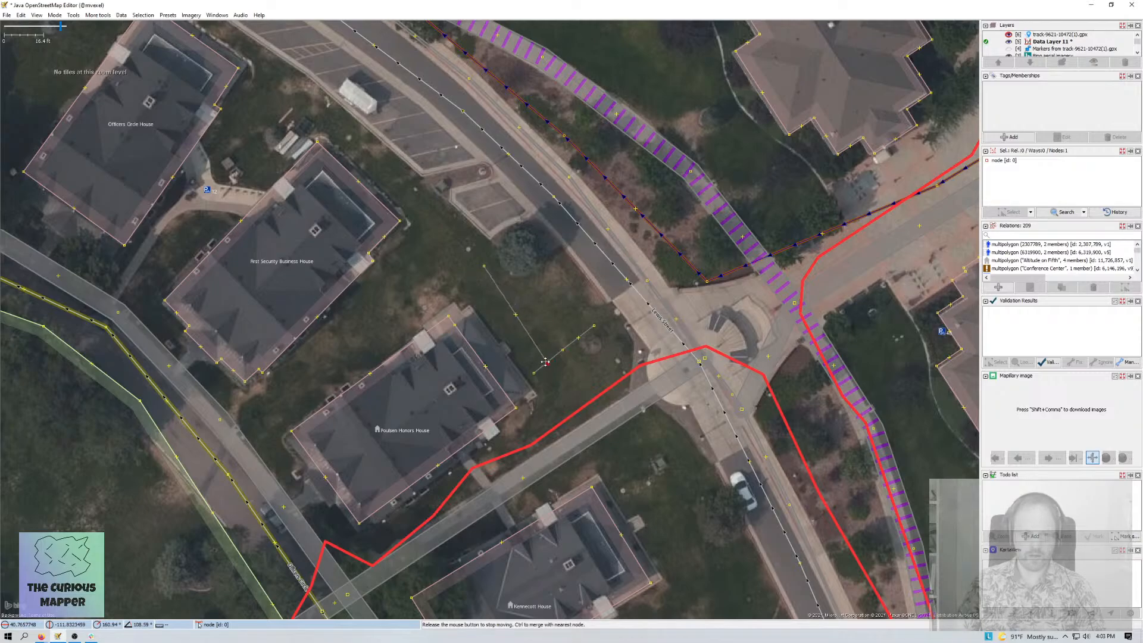
drag(548, 361, 548, 362)
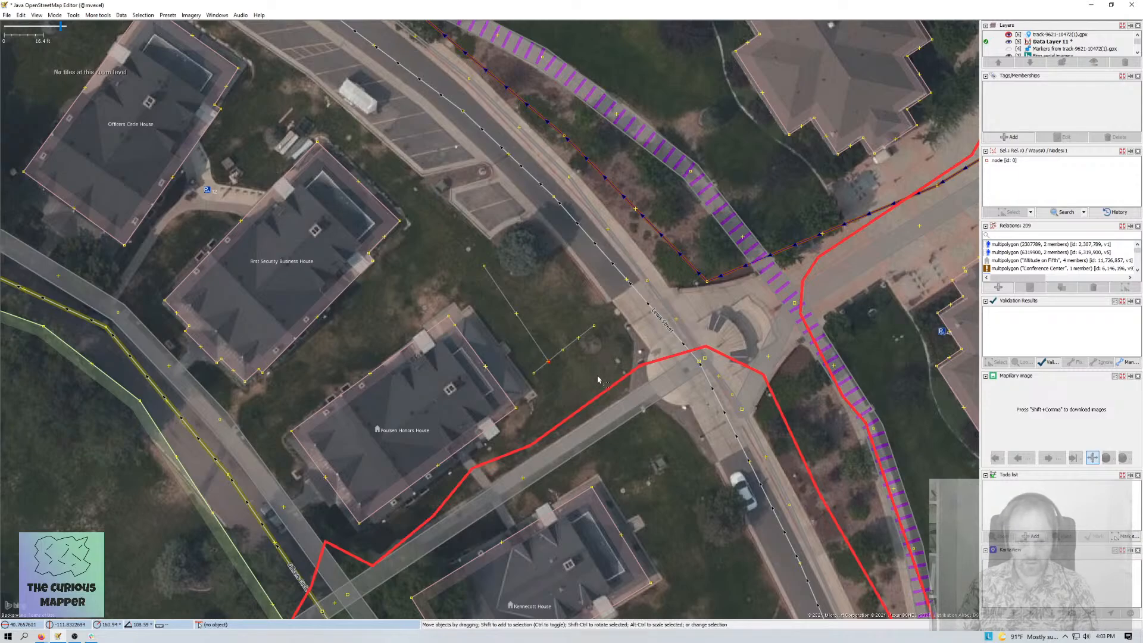
drag(549, 362, 583, 345)
- Delete both temporary lines from the lawn
click(580, 341)
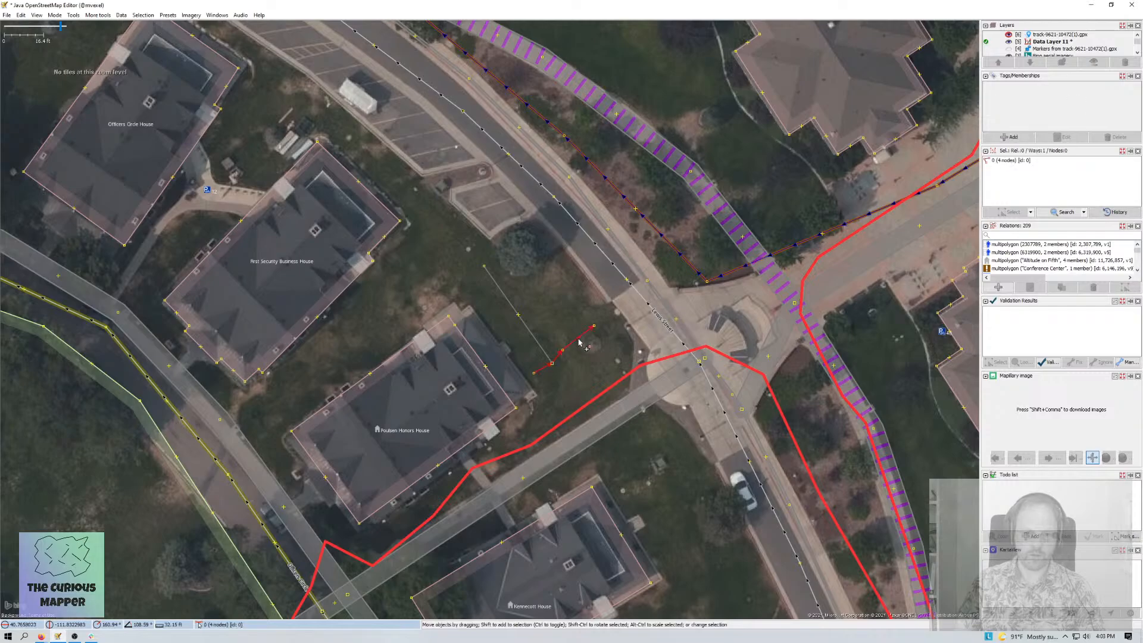
shift+click(535, 341)
key(Delete)
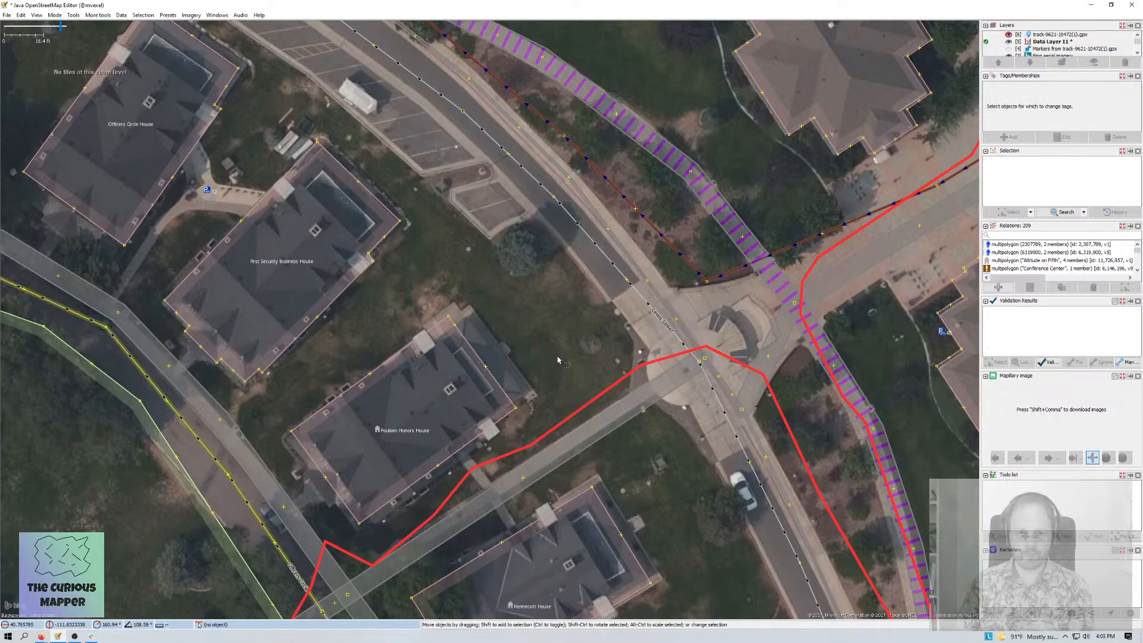
- Apply the Highways/Ways/Steps preset to the short footway segment in the plaza, leaving the optional attributes empty
drag(702, 354, 626, 373)
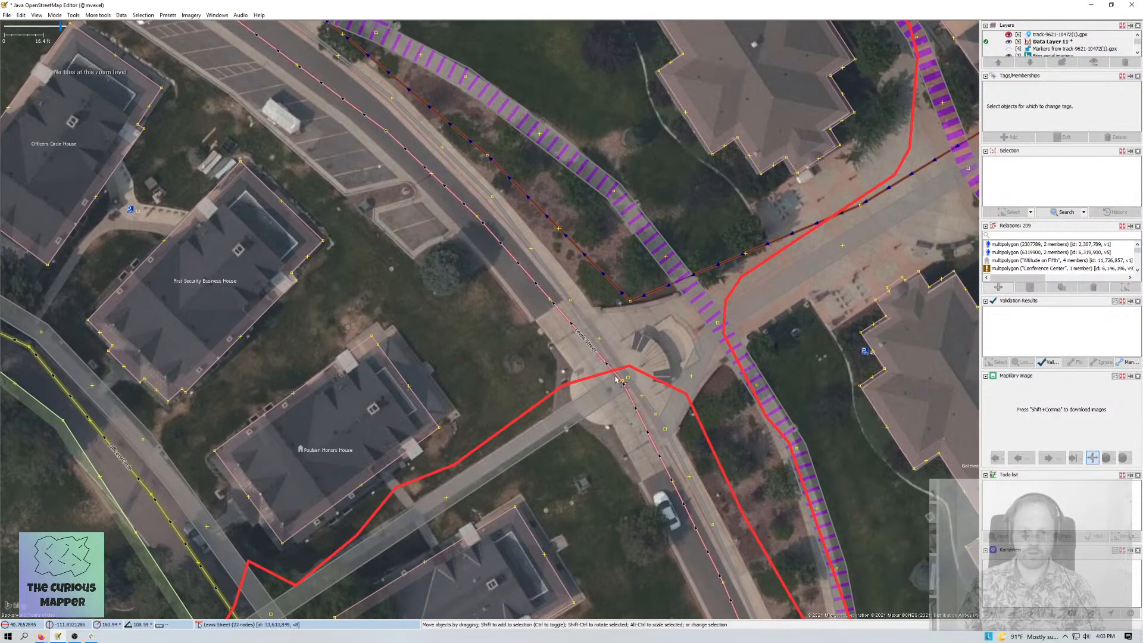
click(697, 366)
key(F3)
text(steps)
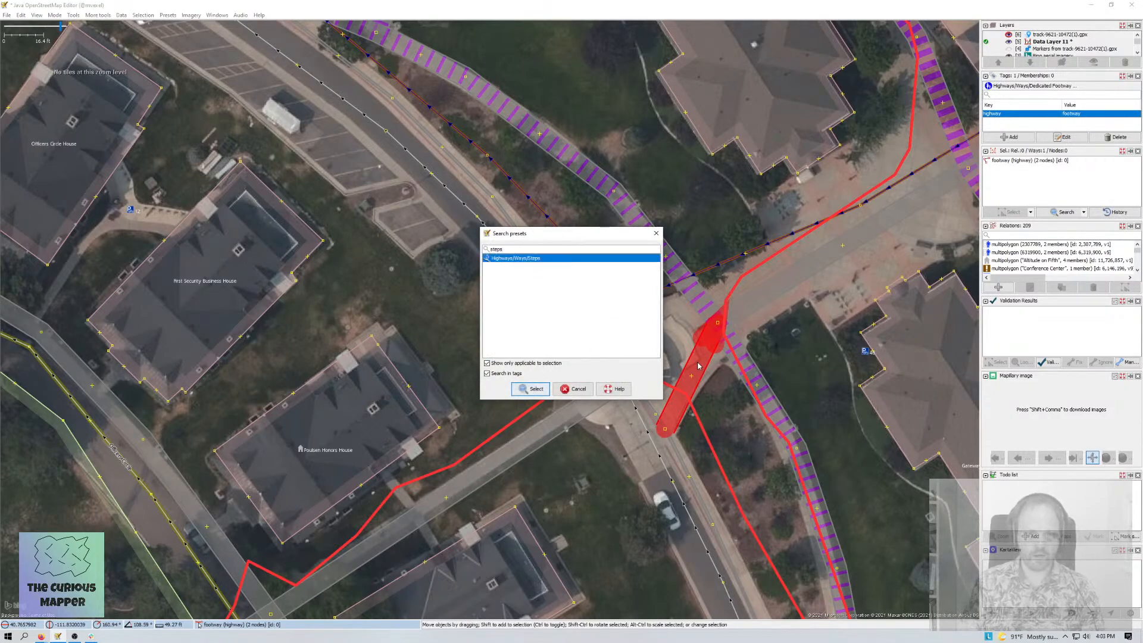
key(Return)
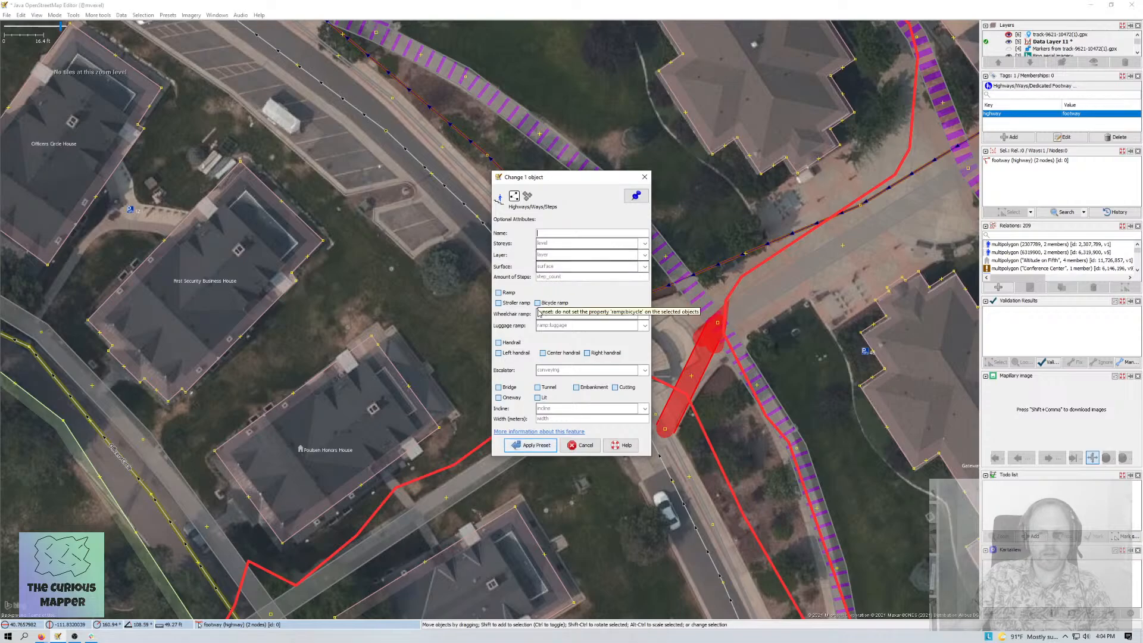
click(538, 277)
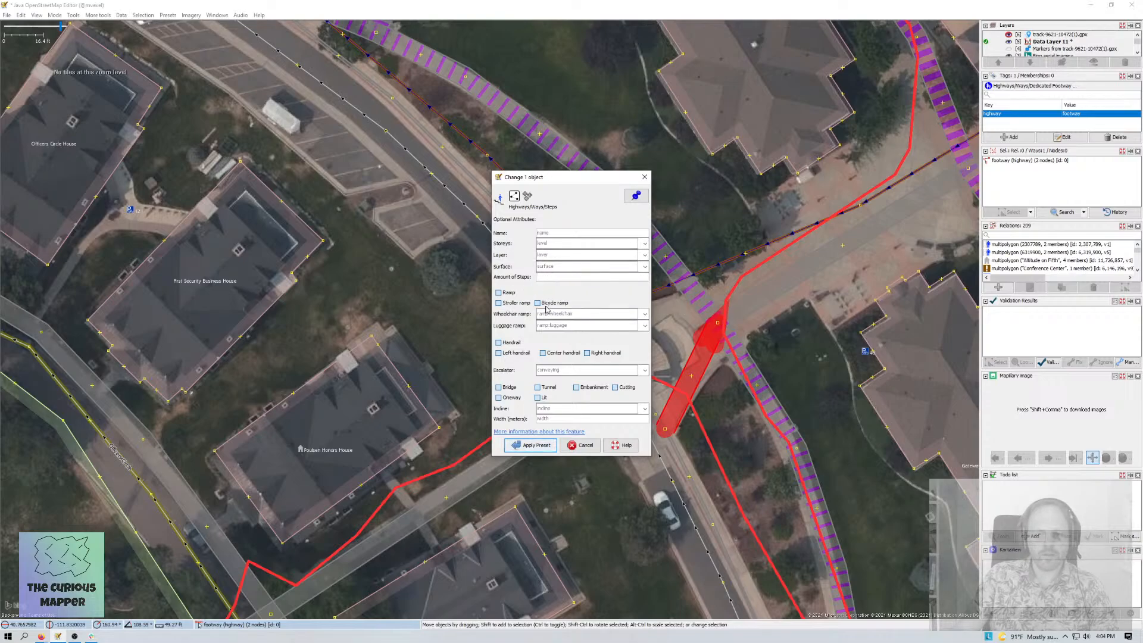
click(530, 445)
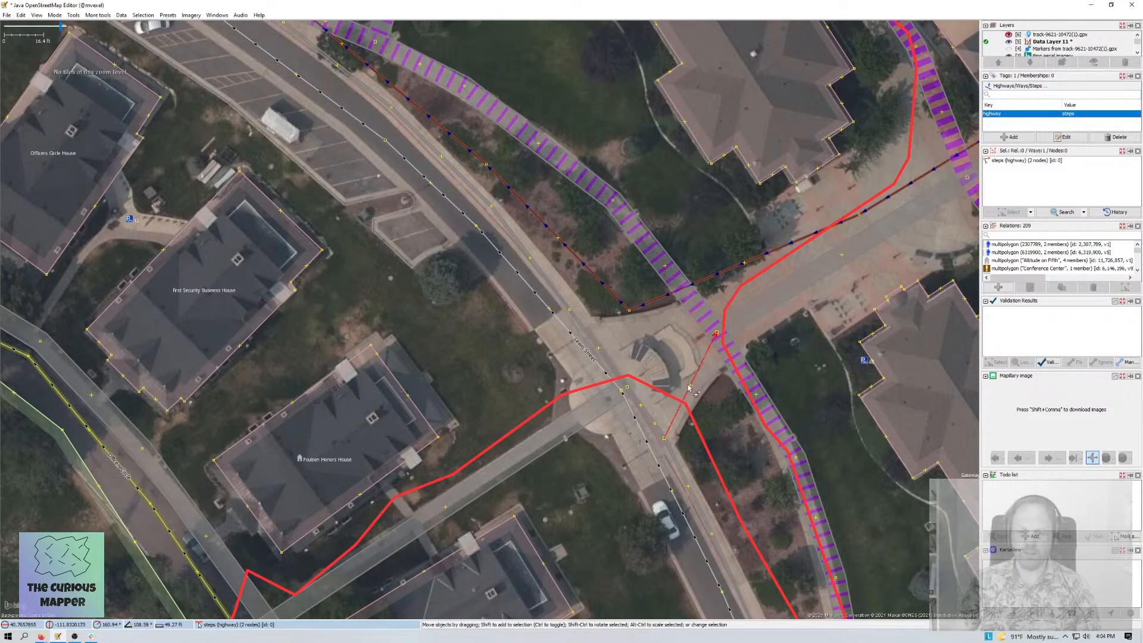
key(a)
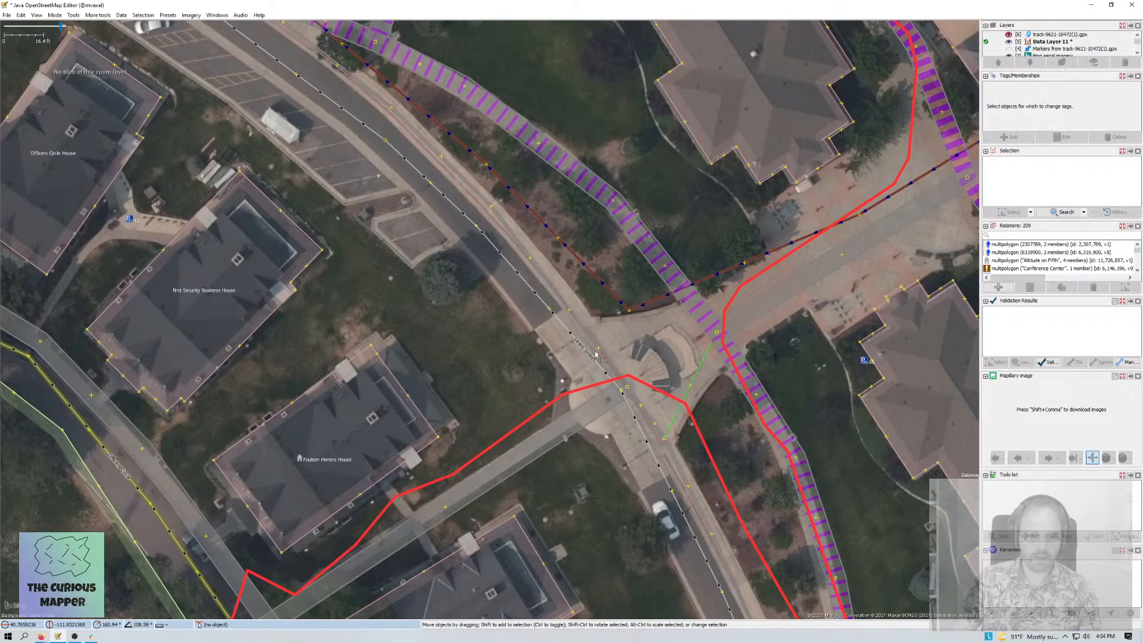
- Draw a way about 53 ft long across the plaza's north side from Lewis Street and apply the Highways/Ways/Steps preset
click(580, 344)
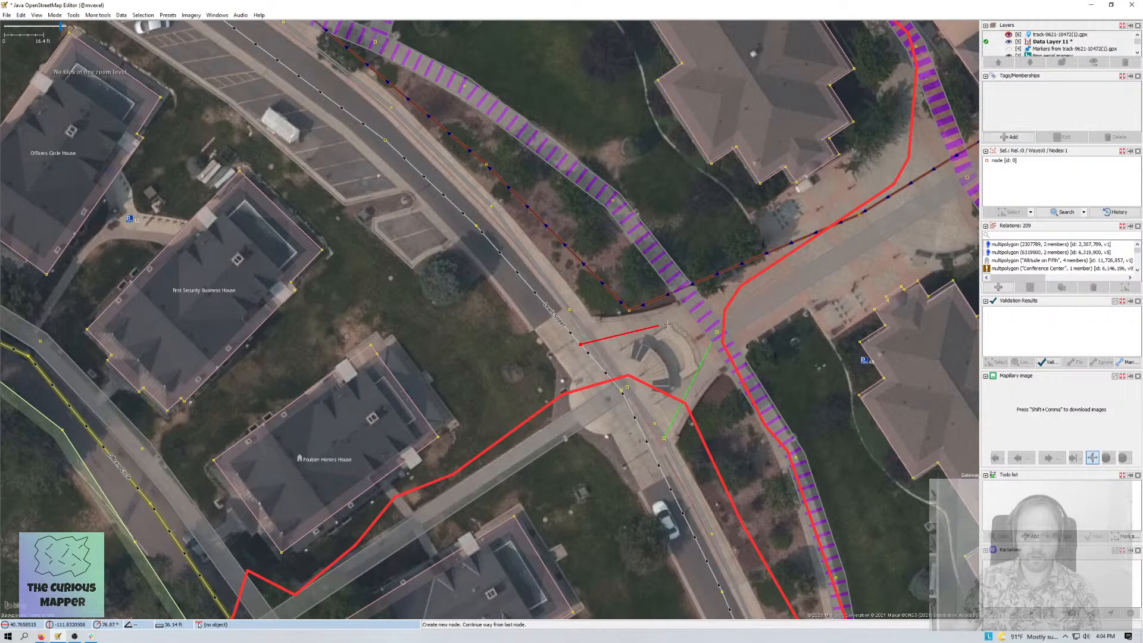
double_click(705, 316)
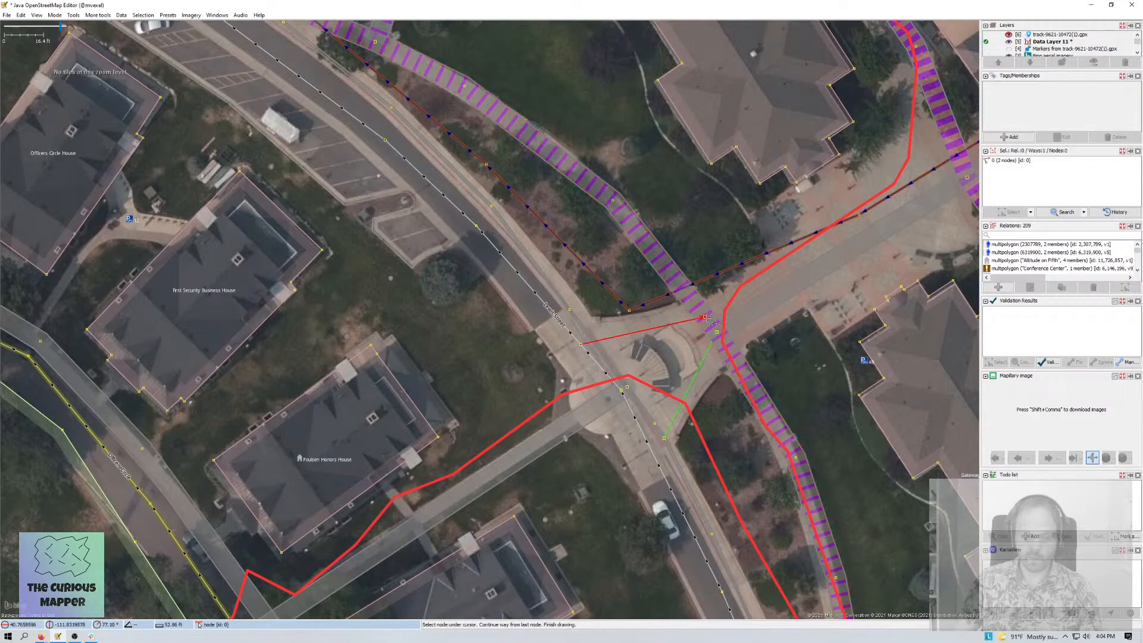
key(F3)
text(steps)
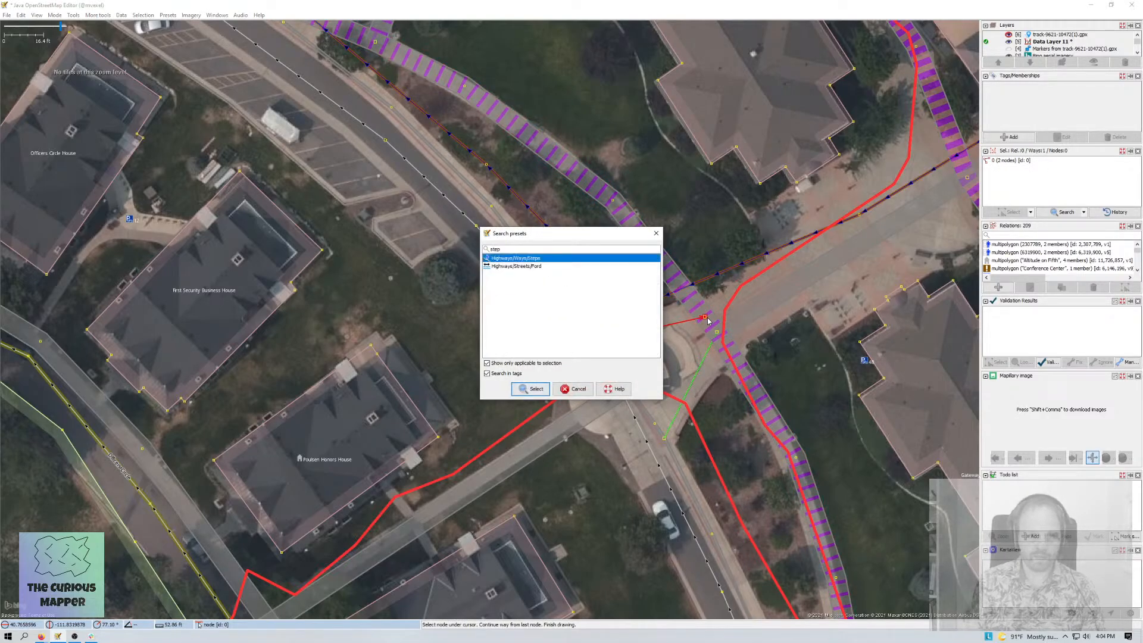
key(Return)
key(Return)
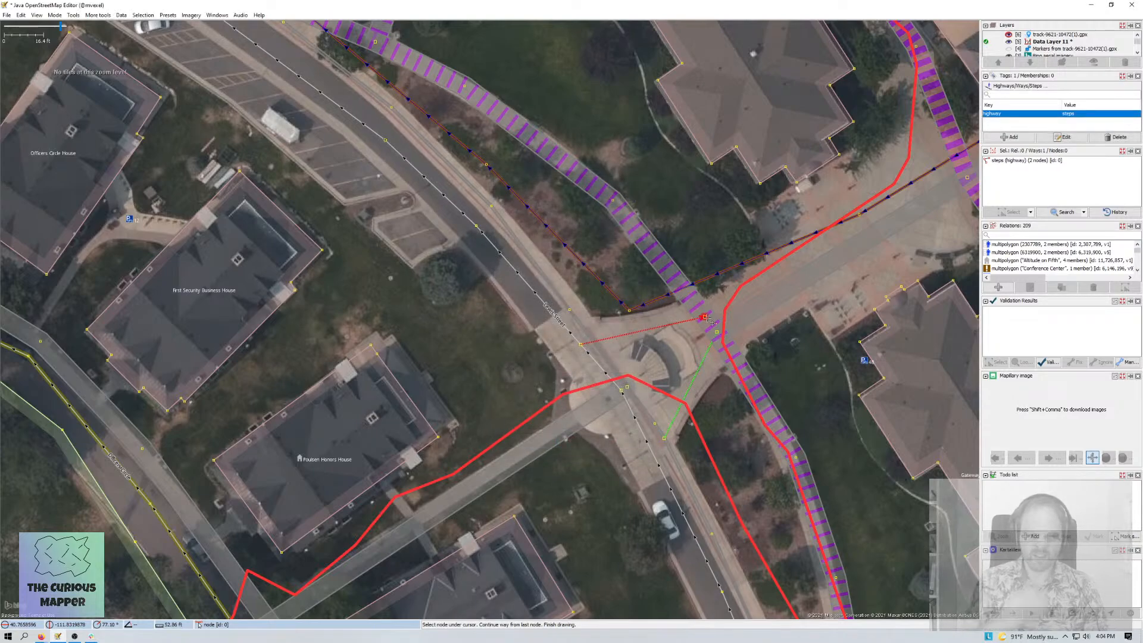
- Switch to Firefox and search the OpenStreetMap Wiki for the steps article
key(alt+Tab)
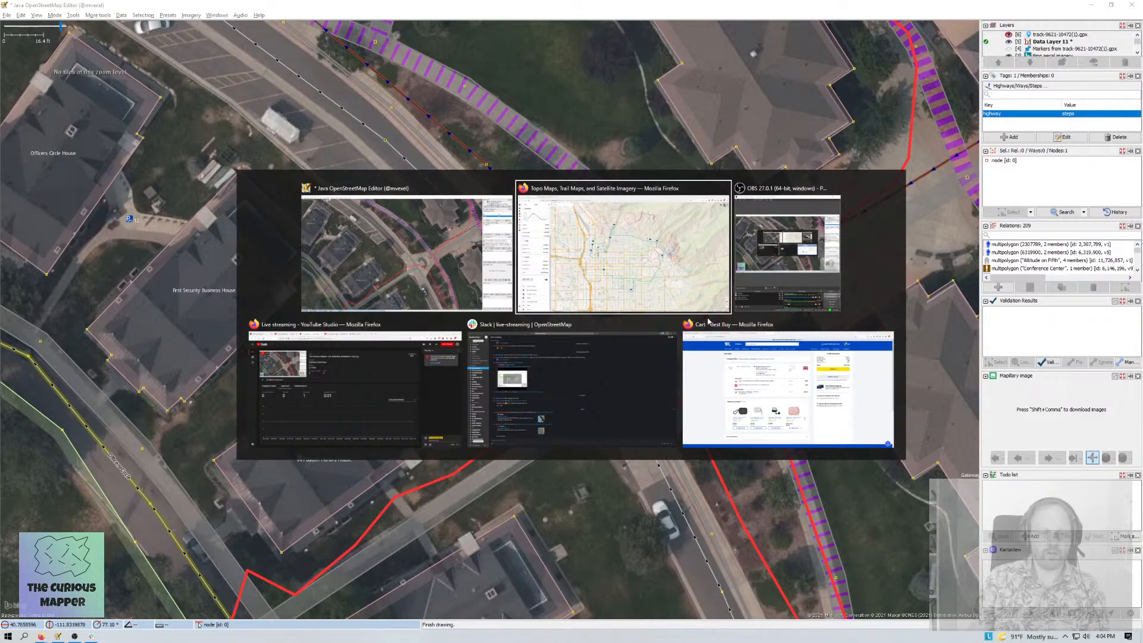
key(ctrl+Tab)
scroll(708, 321, down, 6)
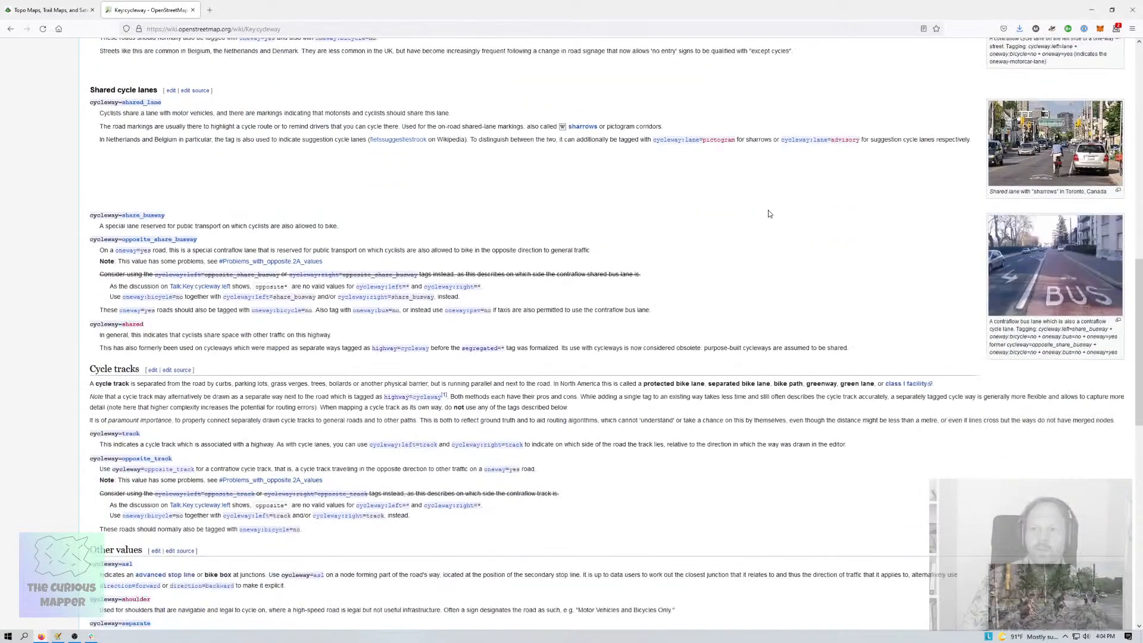
scroll(767, 212, up, 12)
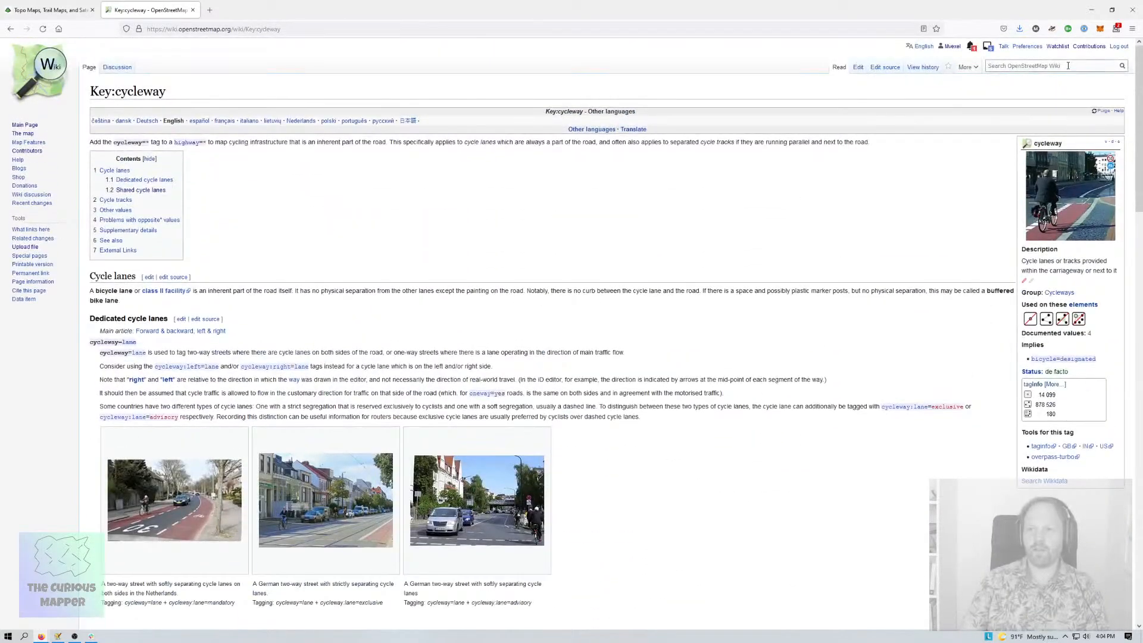
click(1044, 67)
text(steos)
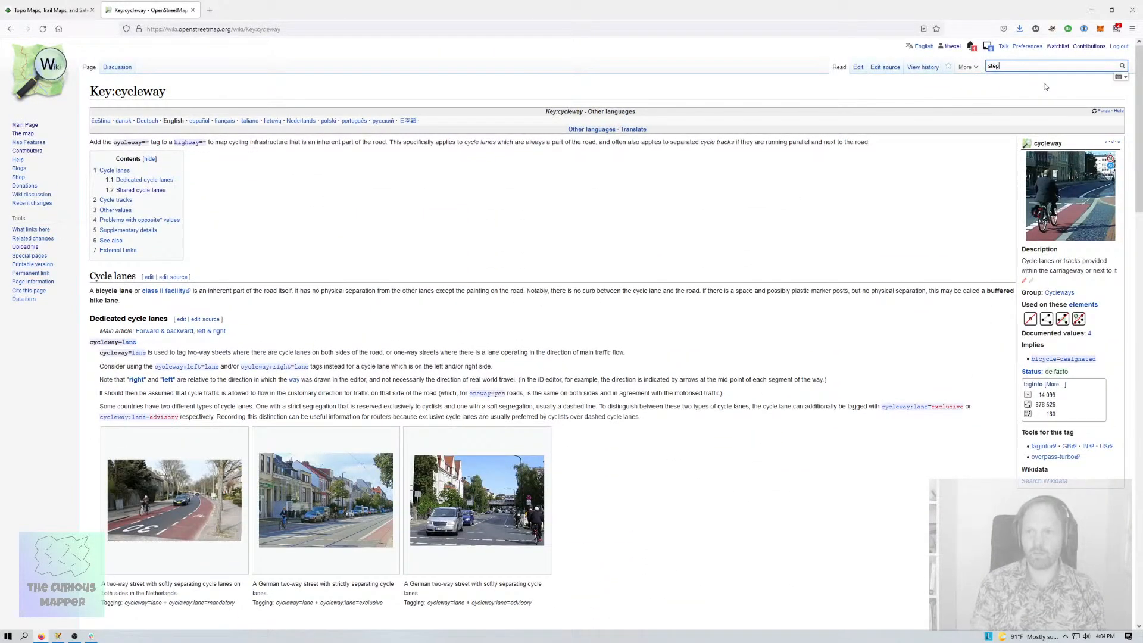
text(s)
key(Return)
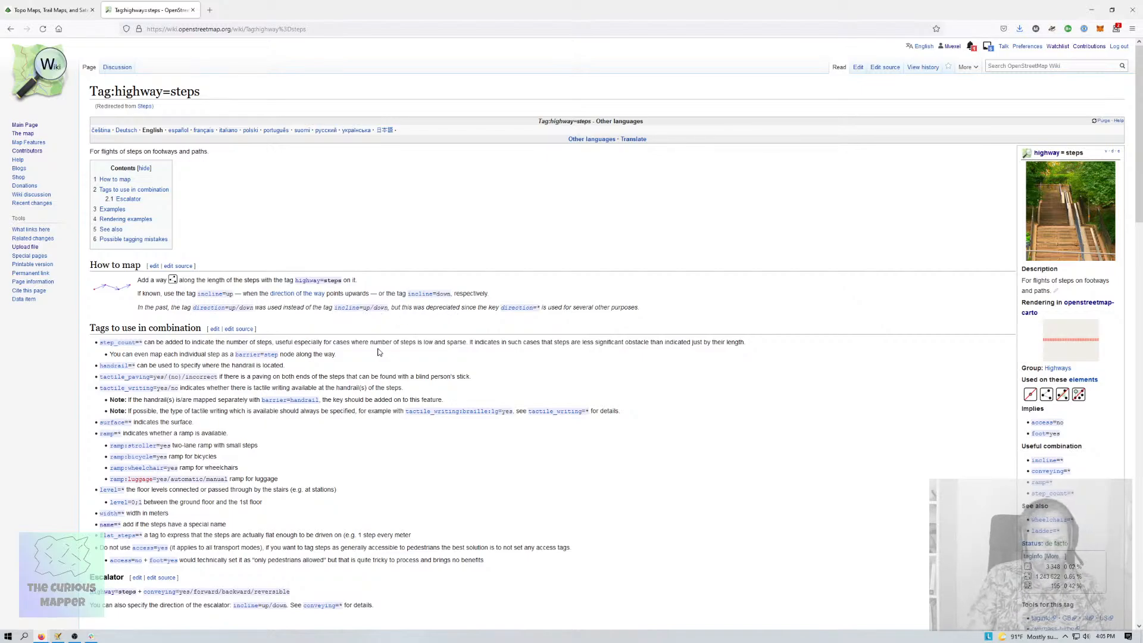
- Find "direction" in the highway=steps article and read how the incline tag relates to the way's direction
key(ctrl+f)
text(di)
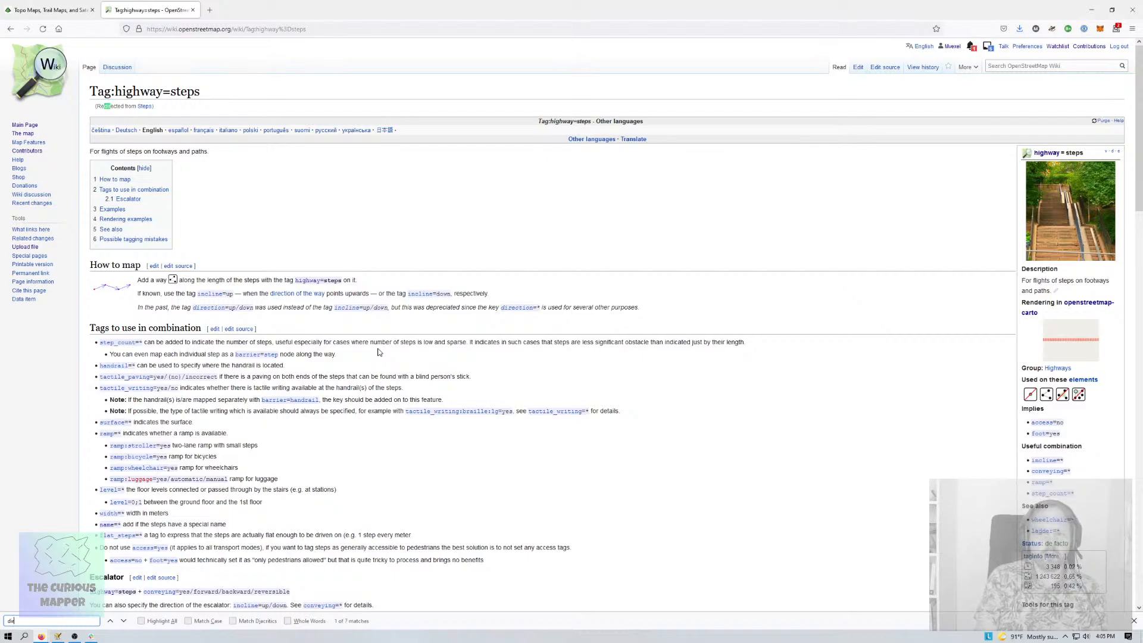
text(re)
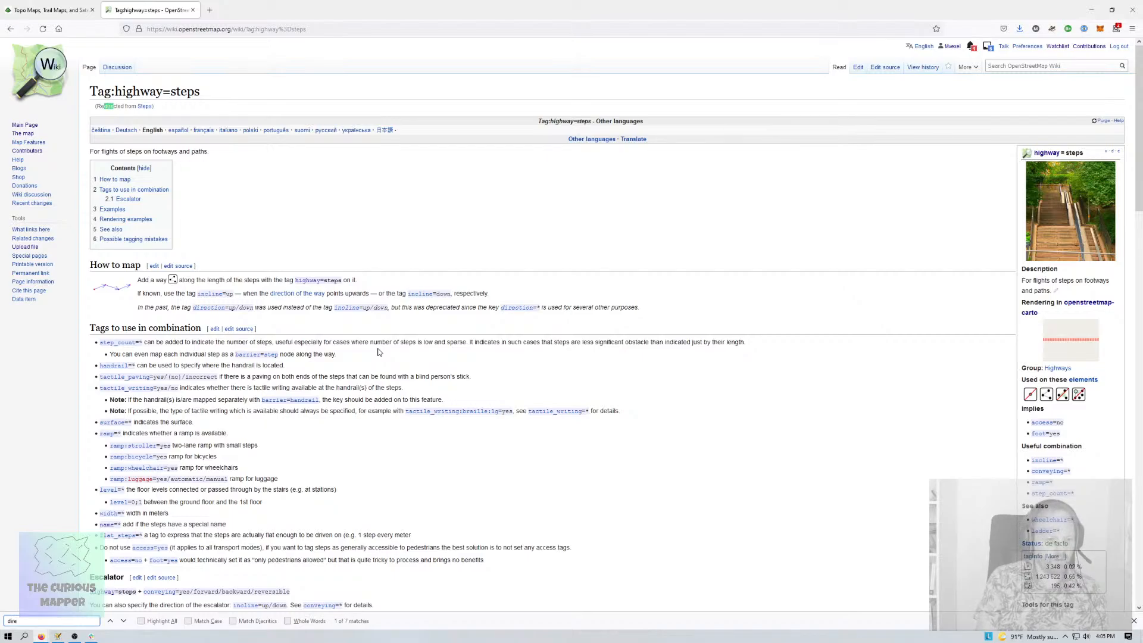
text(ction)
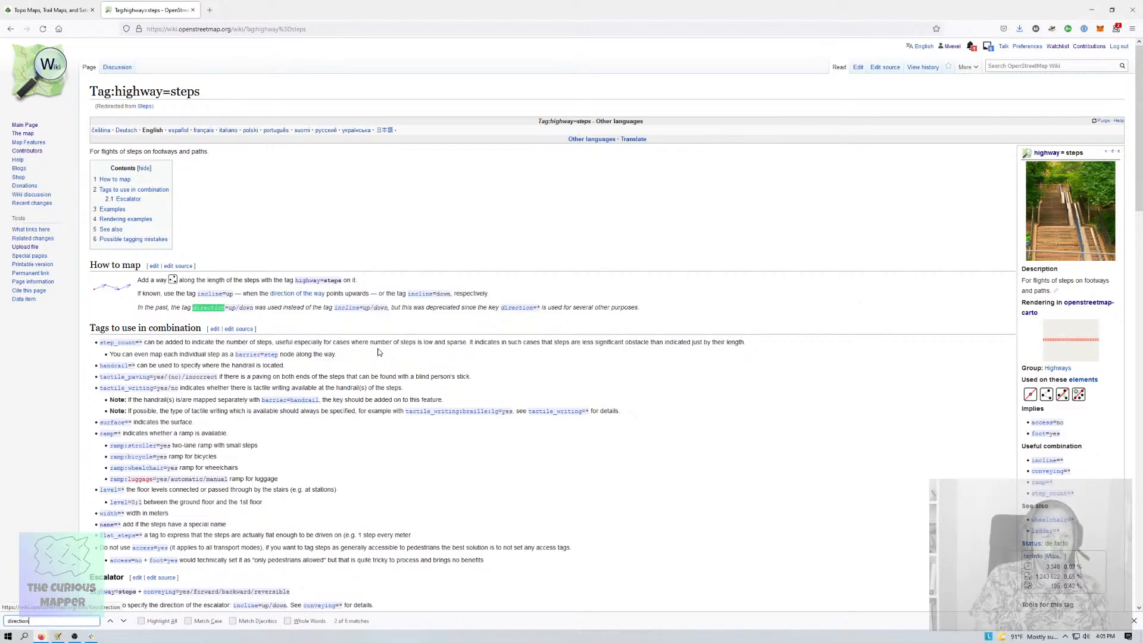
key(Return)
key(Return)
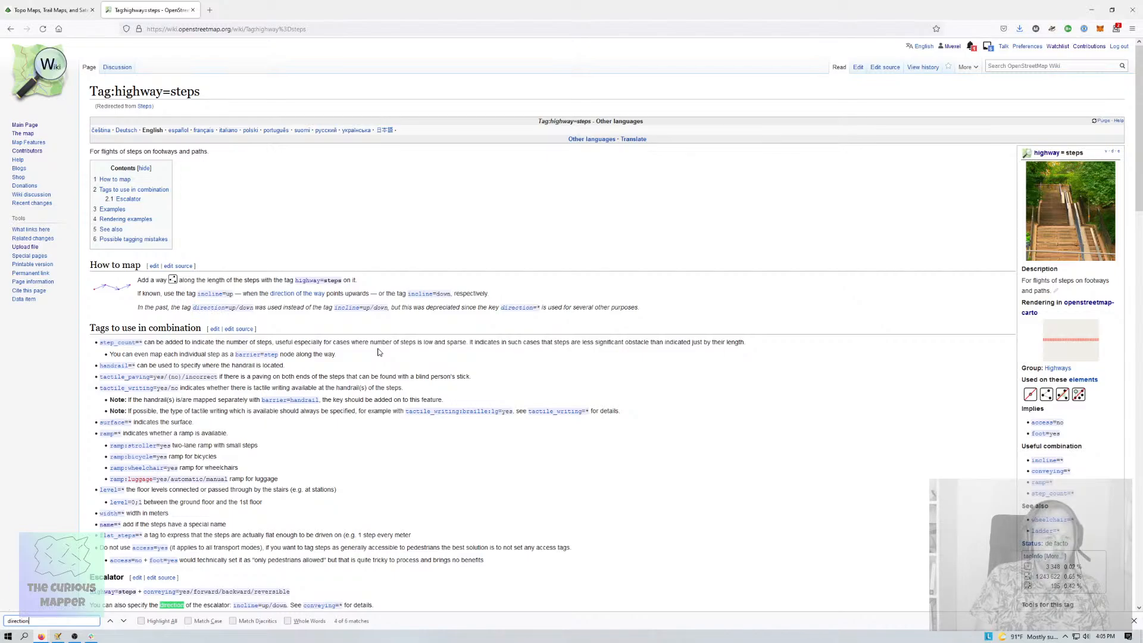
key(Return)
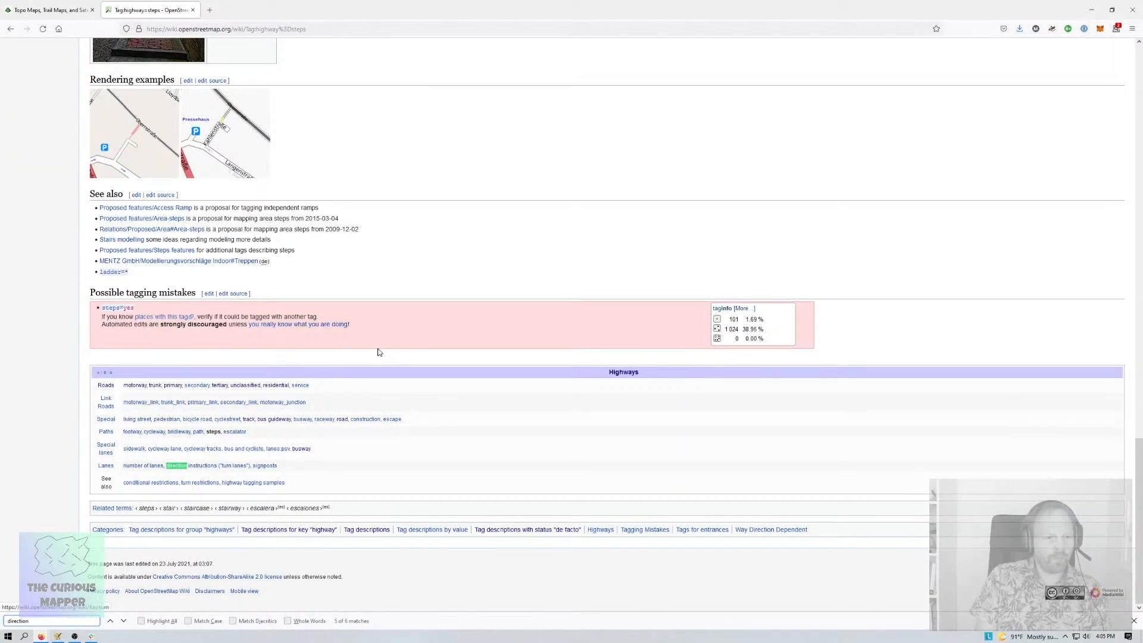
key(Return)
key(Return)
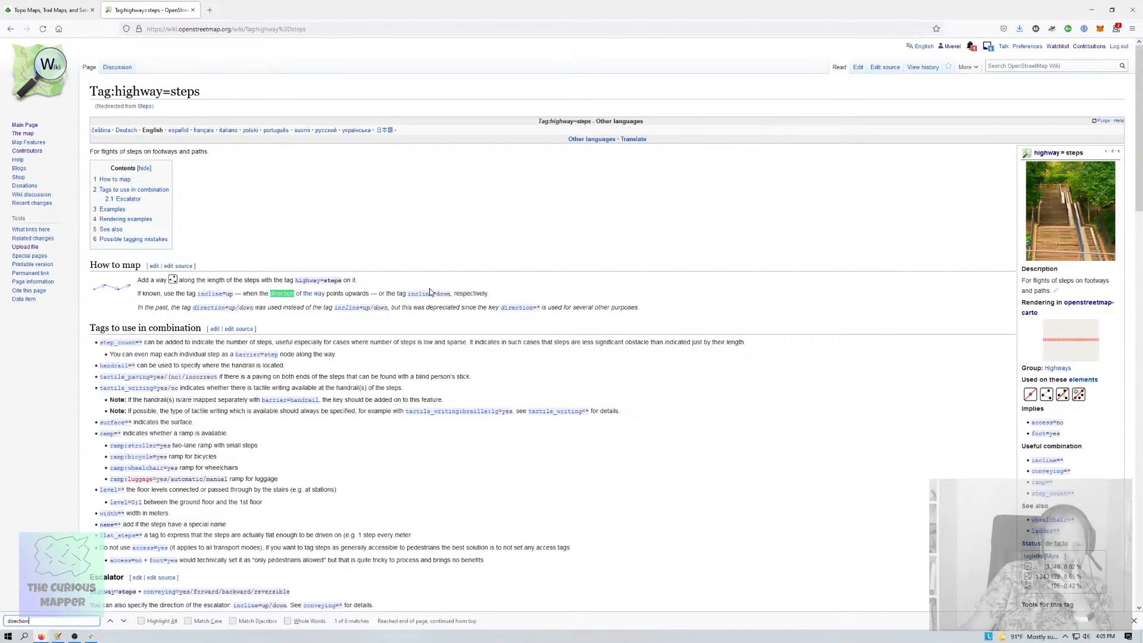
drag(370, 294, 139, 294)
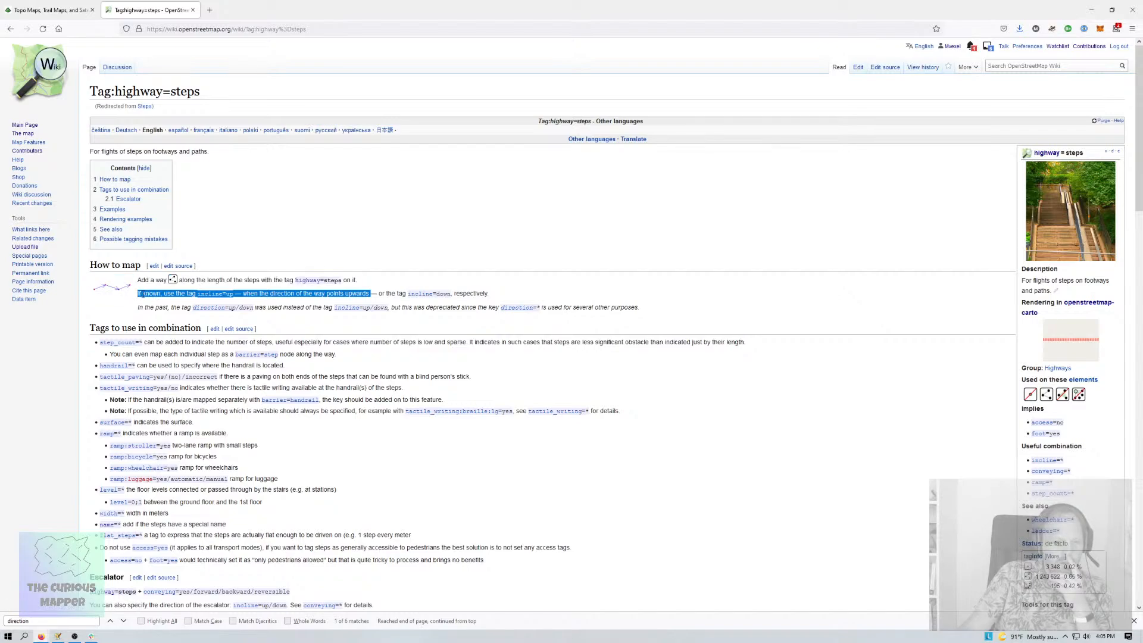
- Switch back to JOSM and add the tag incline=up to both steps ways in the plaza
key(alt+Tab)
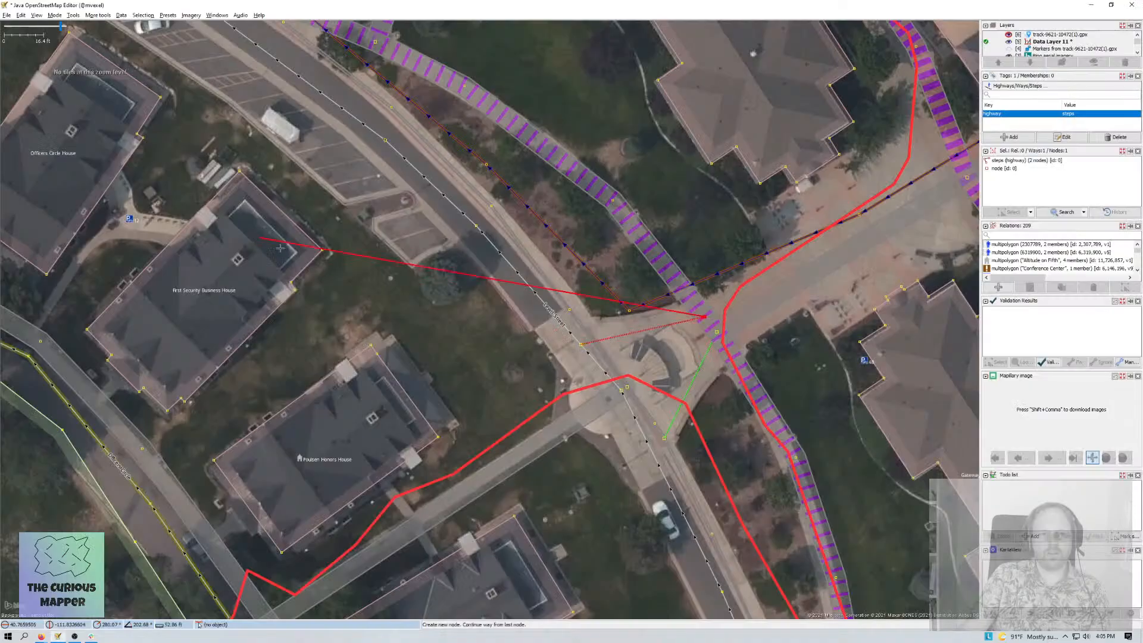
key(Escape)
shift+click(687, 372)
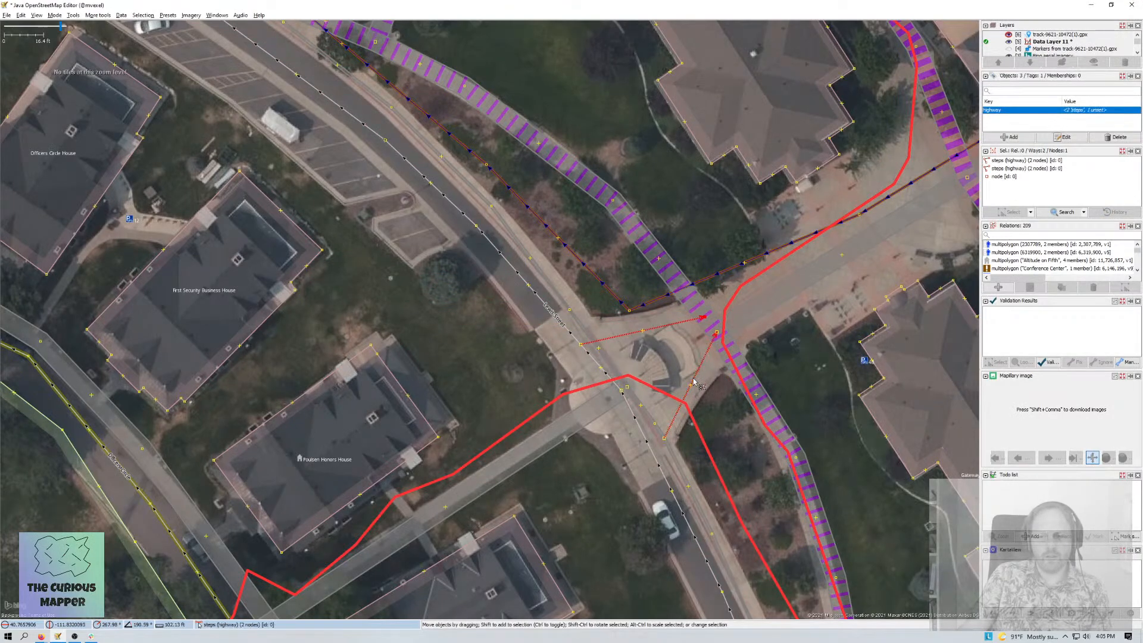
key(alt+a)
text(incline)
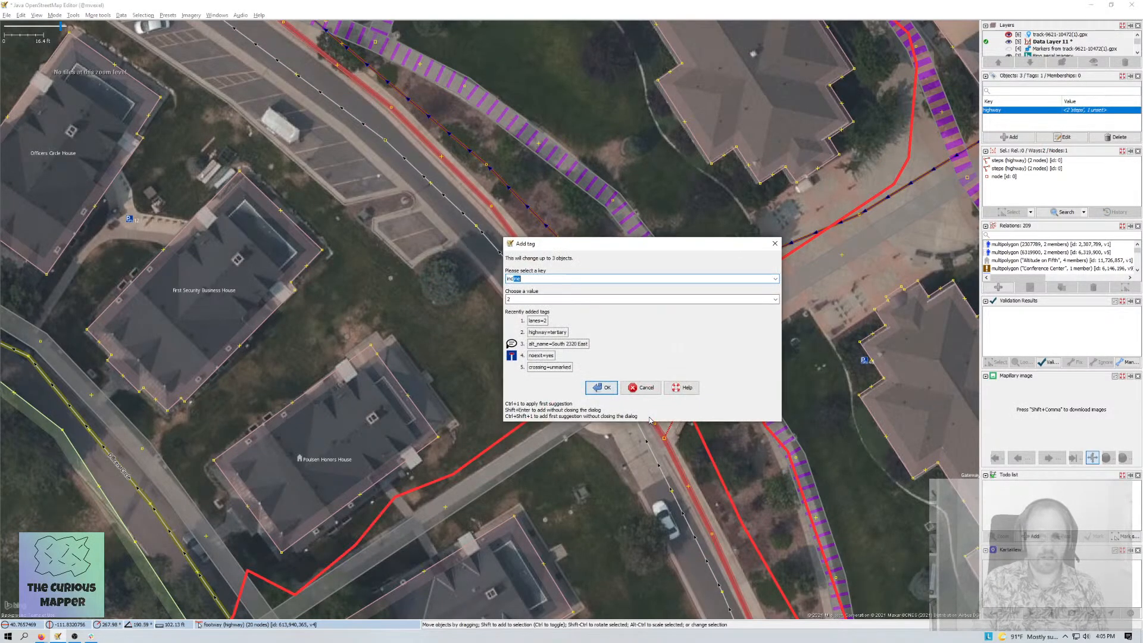
key(Return)
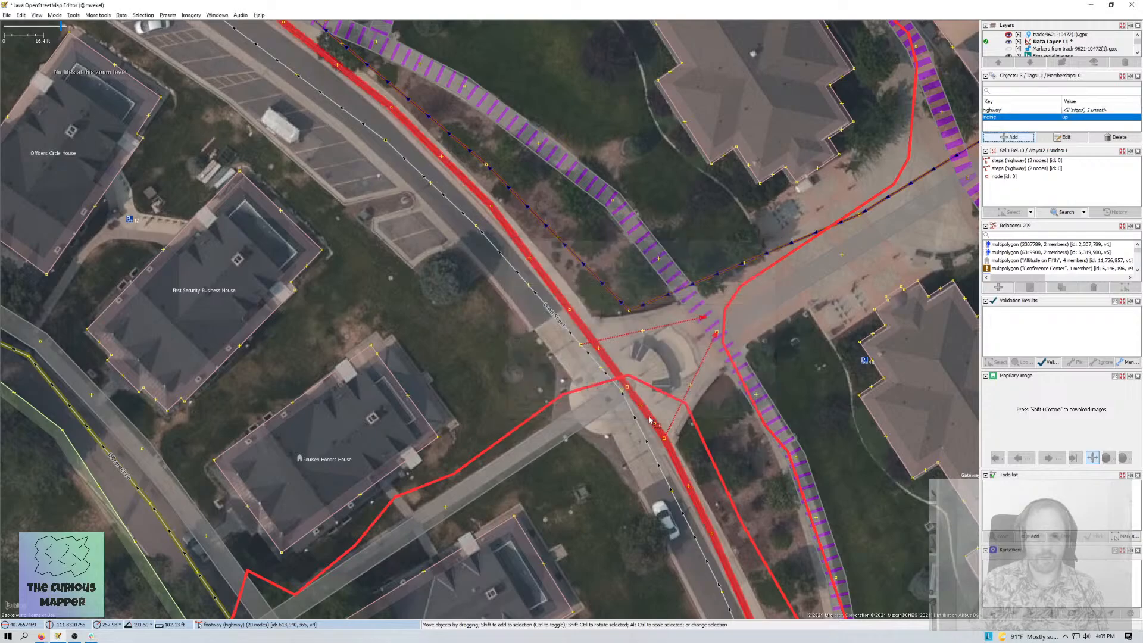
- Start the upload to run the automatic validation, and cancel it at the suspicious data warning
drag(826, 289, 732, 353)
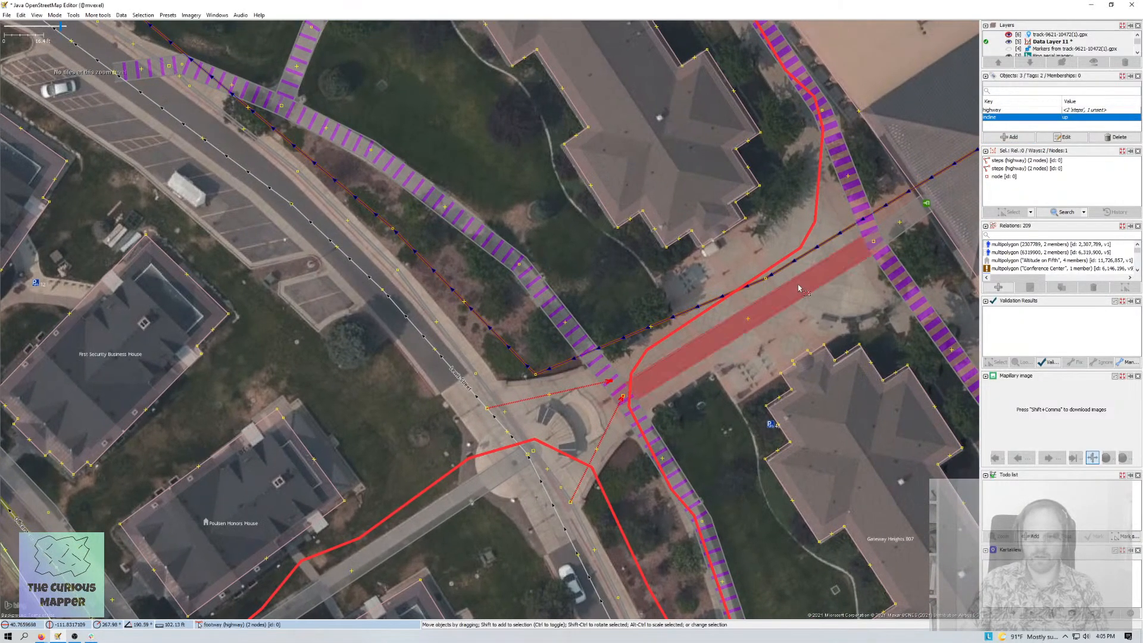
drag(831, 290, 750, 385)
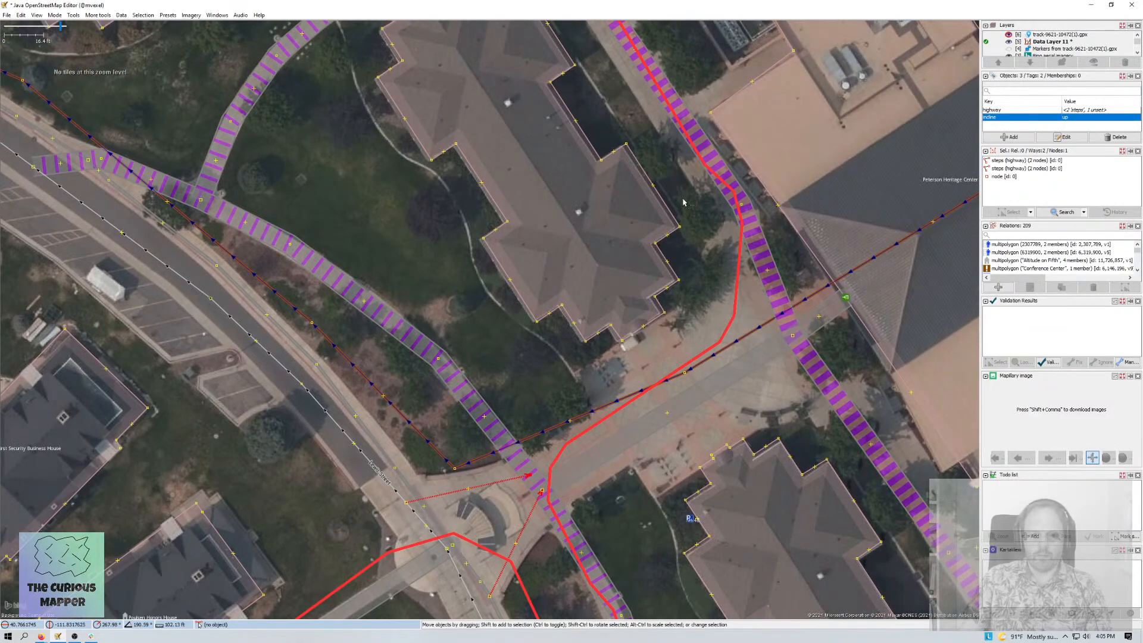
key(ctrl+shift+Up)
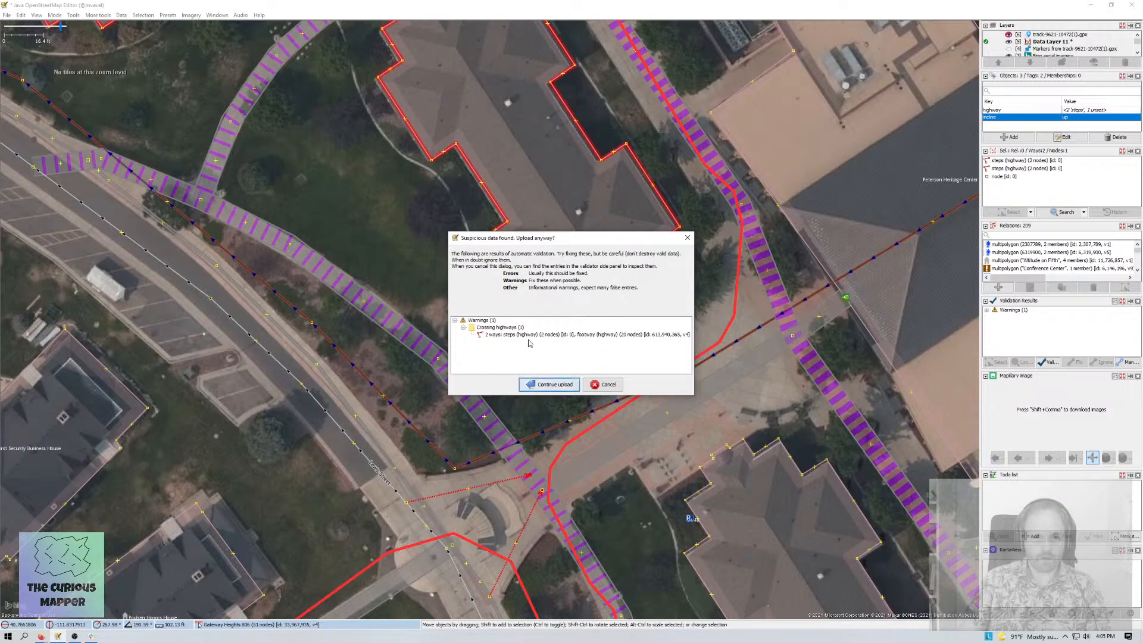
click(602, 385)
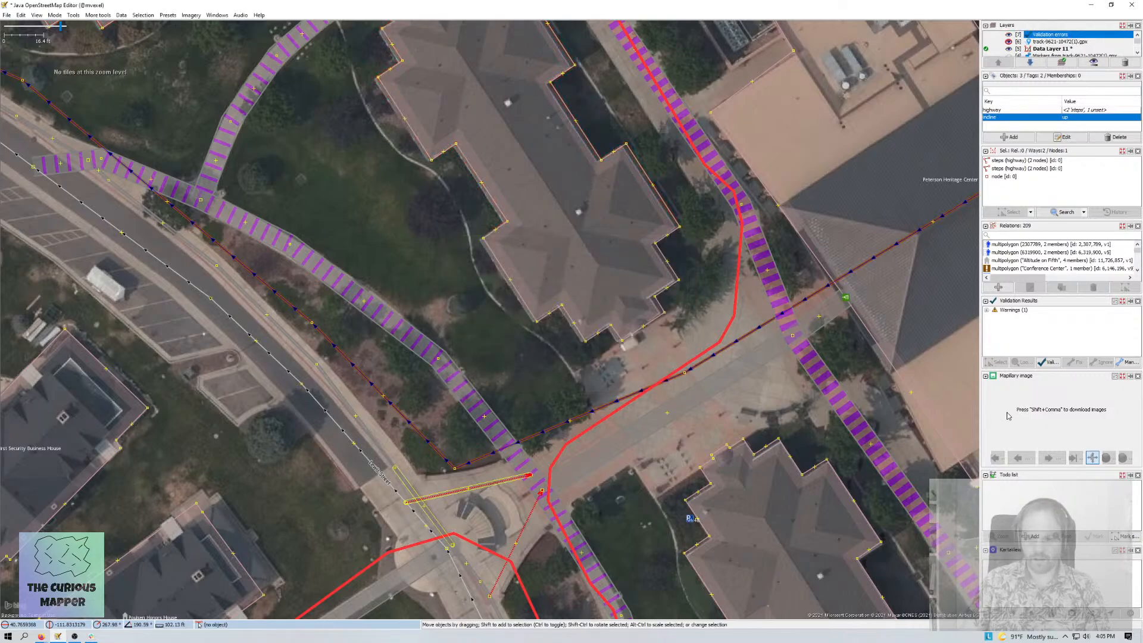
- Zoom to the crossing highways problem between the new steps and the footway from the validation results
double_click(1002, 319)
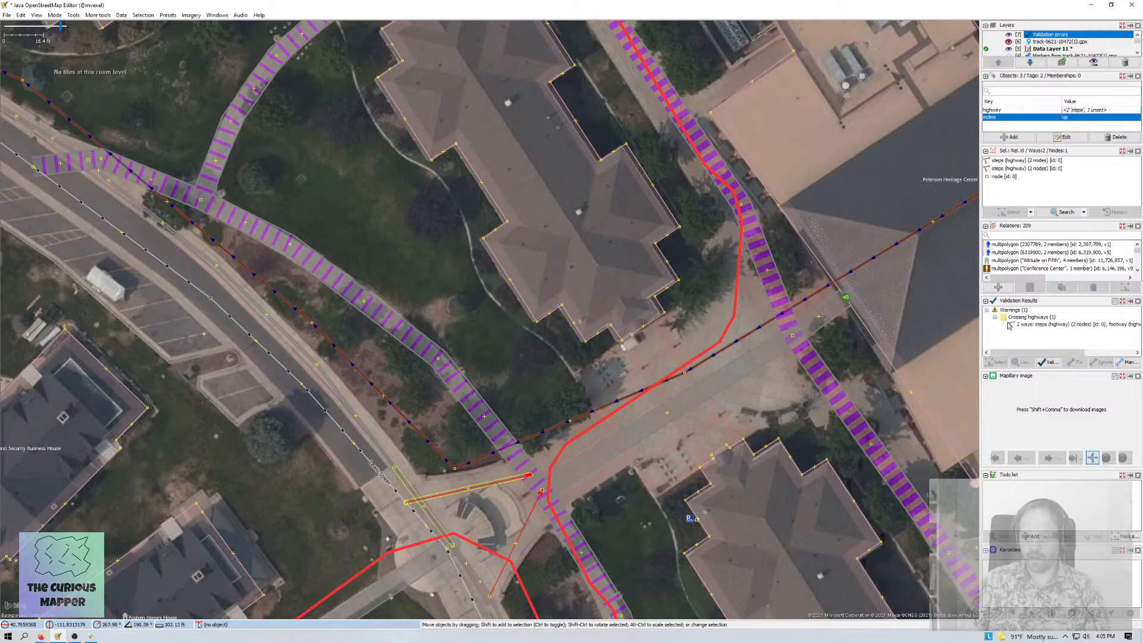
click(1036, 327)
right_click(1037, 327)
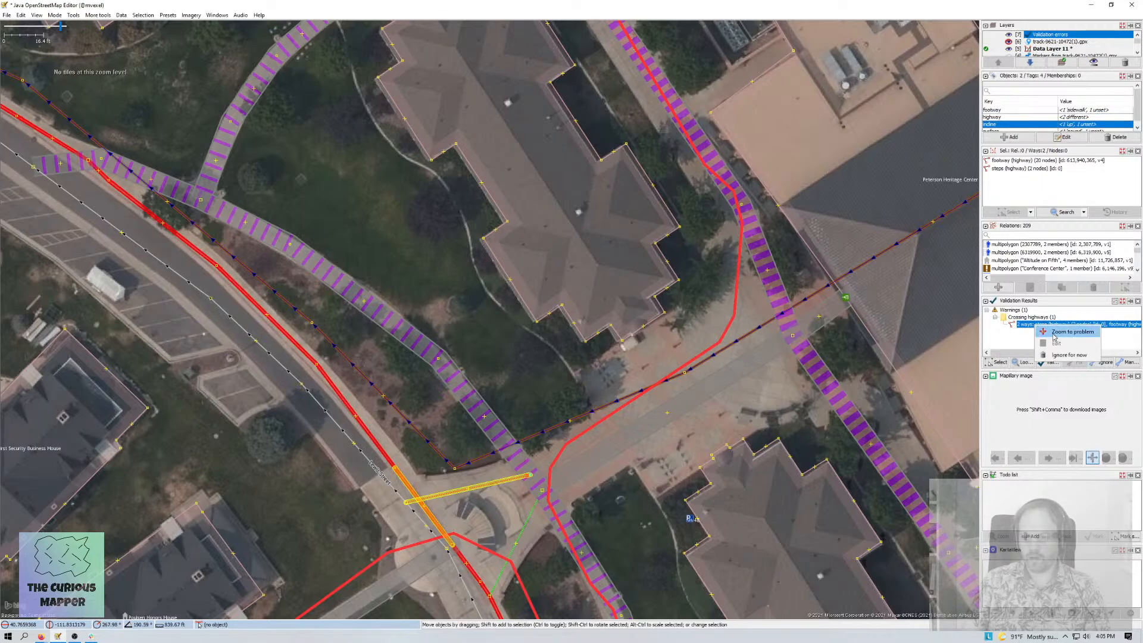
click(1066, 332)
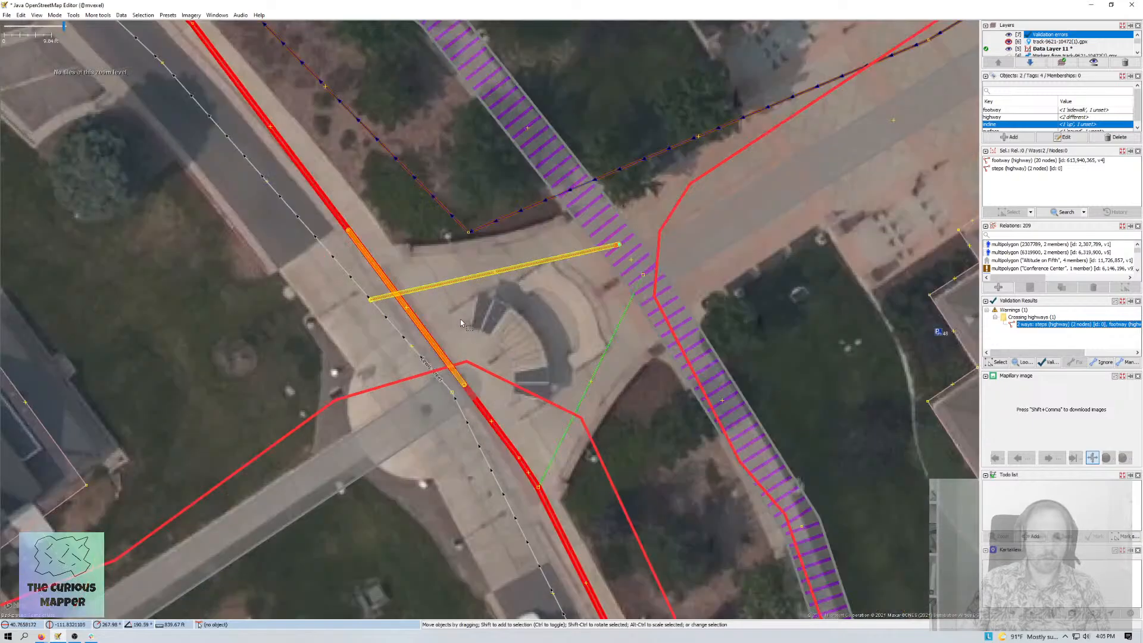
- Move the northern steps' west end node from Lewis Street to the sidewalk footway and join it to that way
scroll(460, 319, up, 2)
click(312, 283)
shift+click(285, 288)
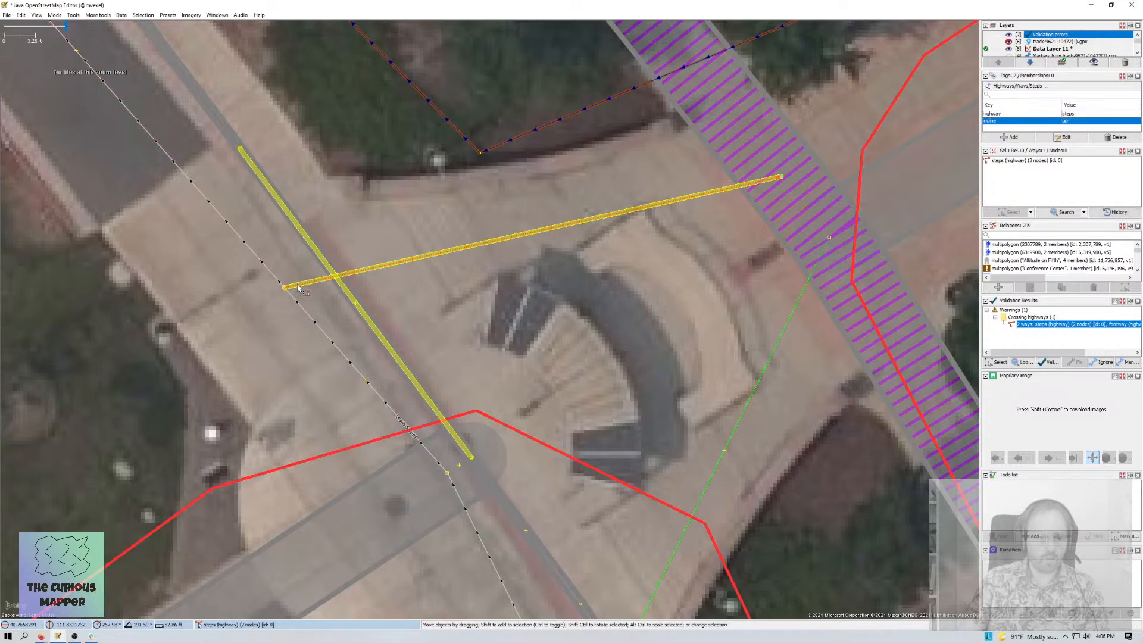
click(284, 291)
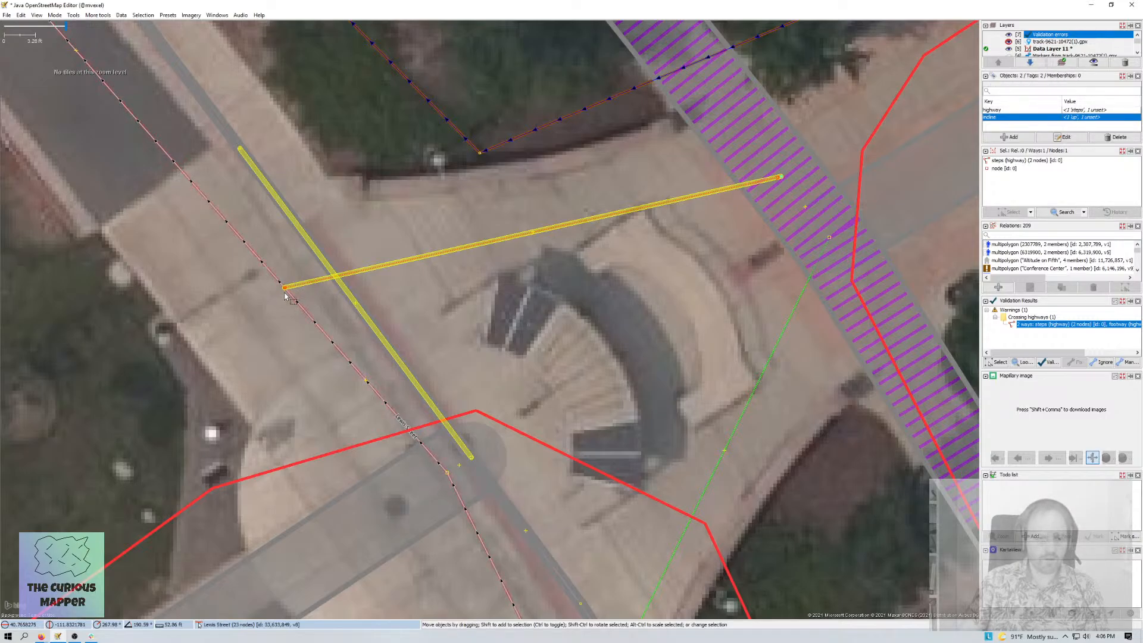
drag(284, 291, 335, 266)
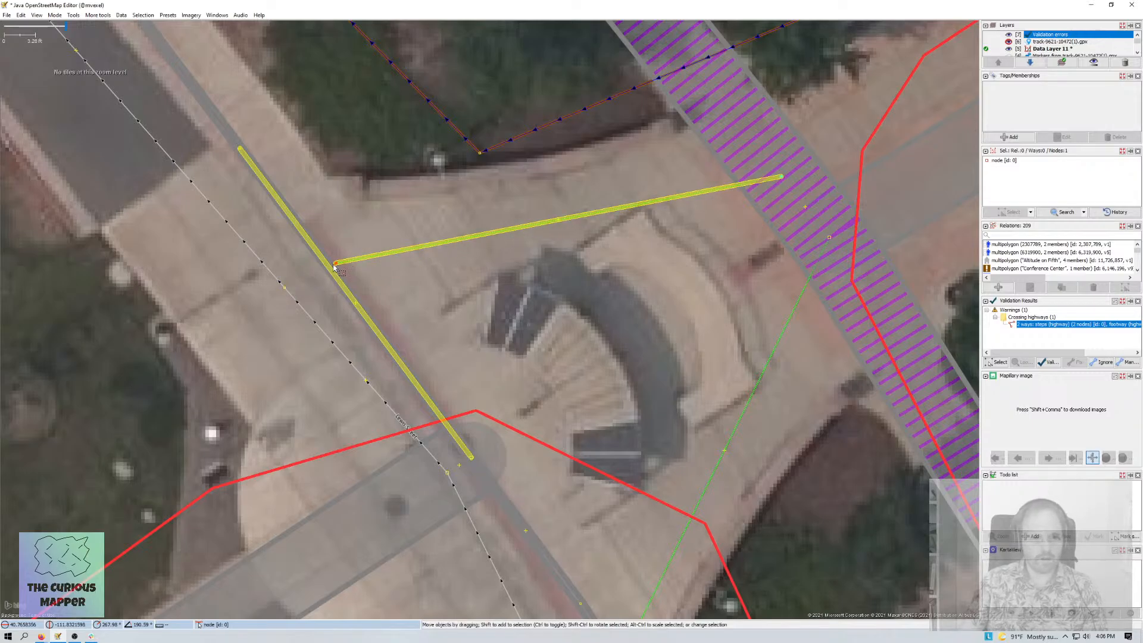
key(j)
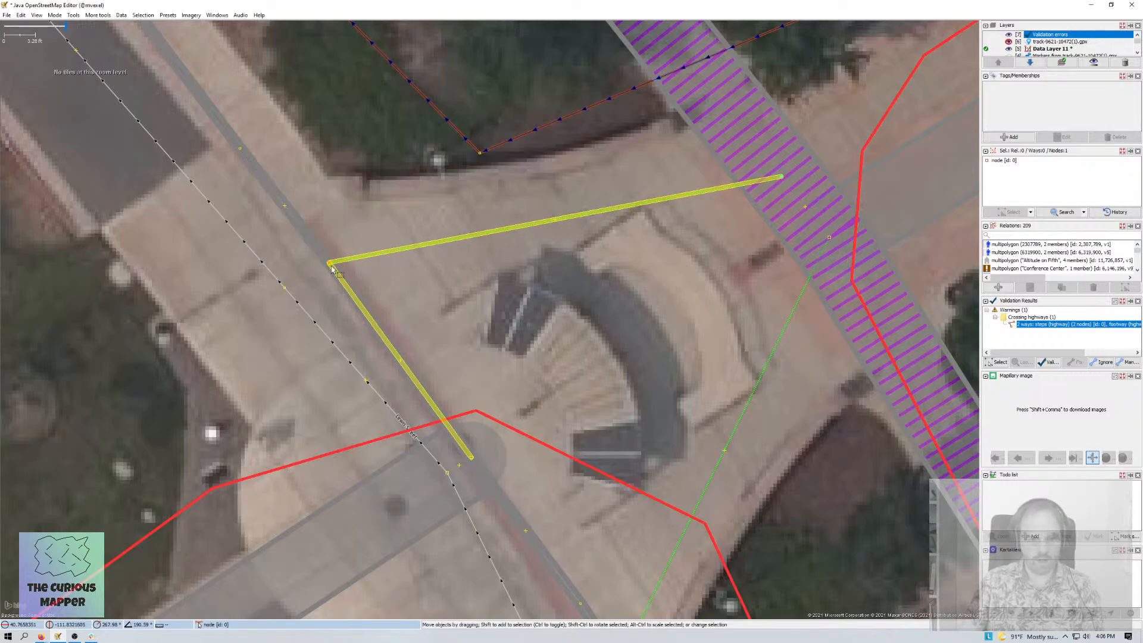
- Upload the changes to OpenStreetMap with the changeset comment "add steps"
click(428, 289)
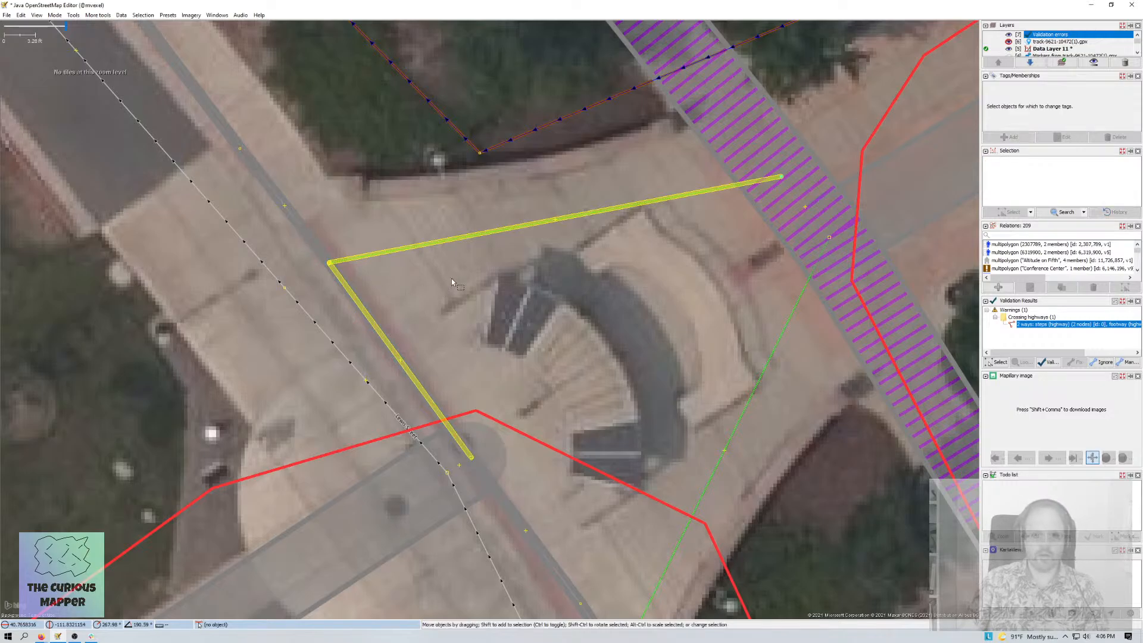
key(ctrl+shift+Up)
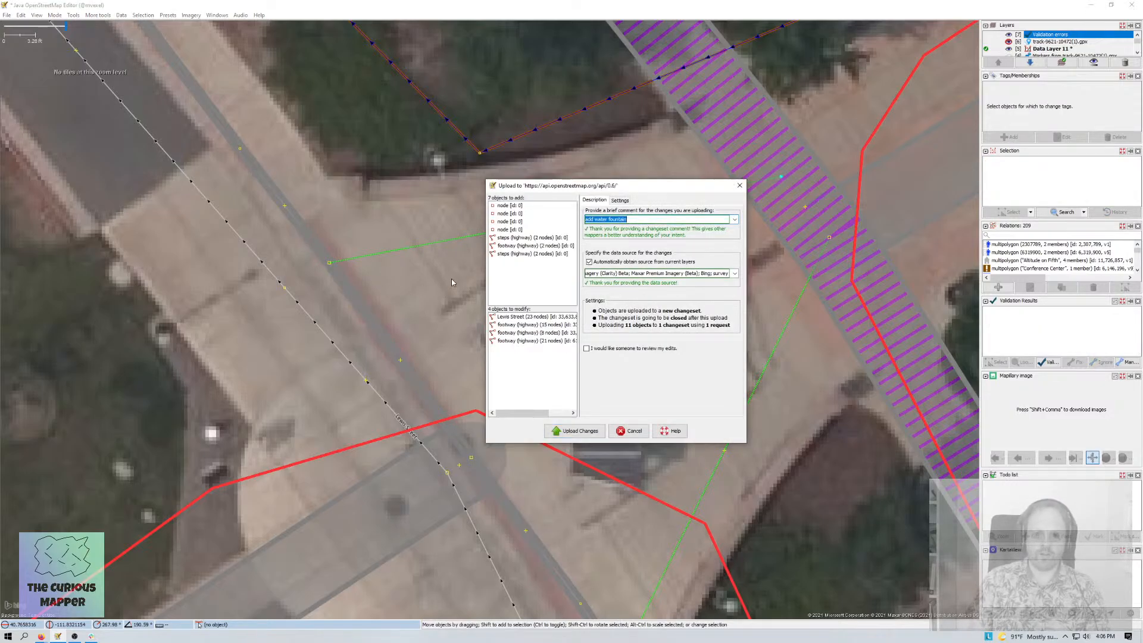
text(add steps)
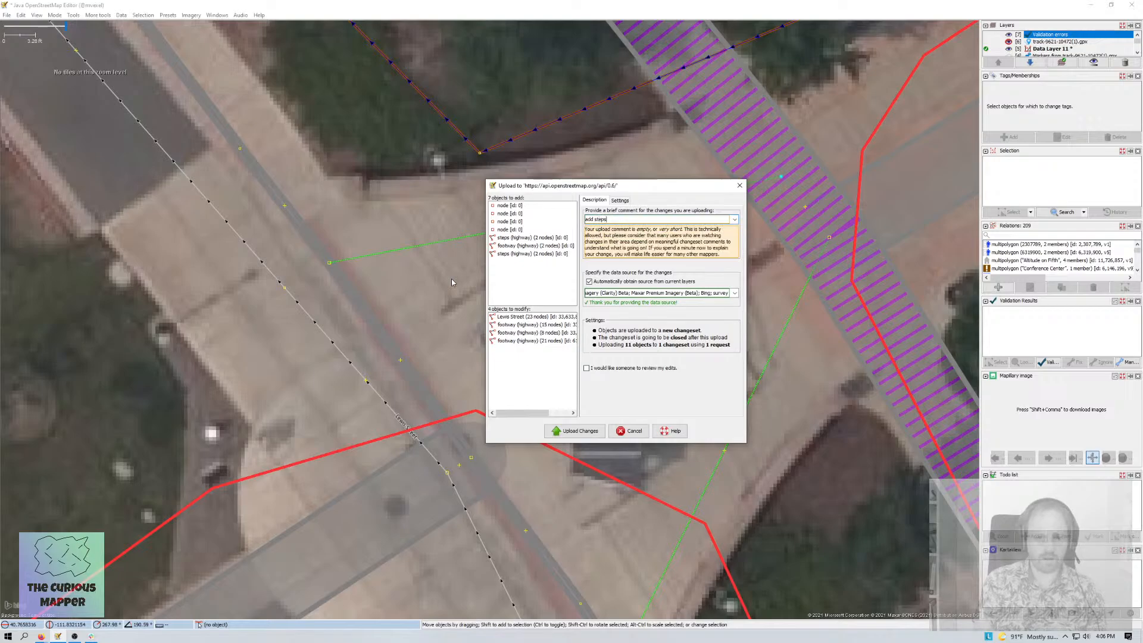
key(Return)
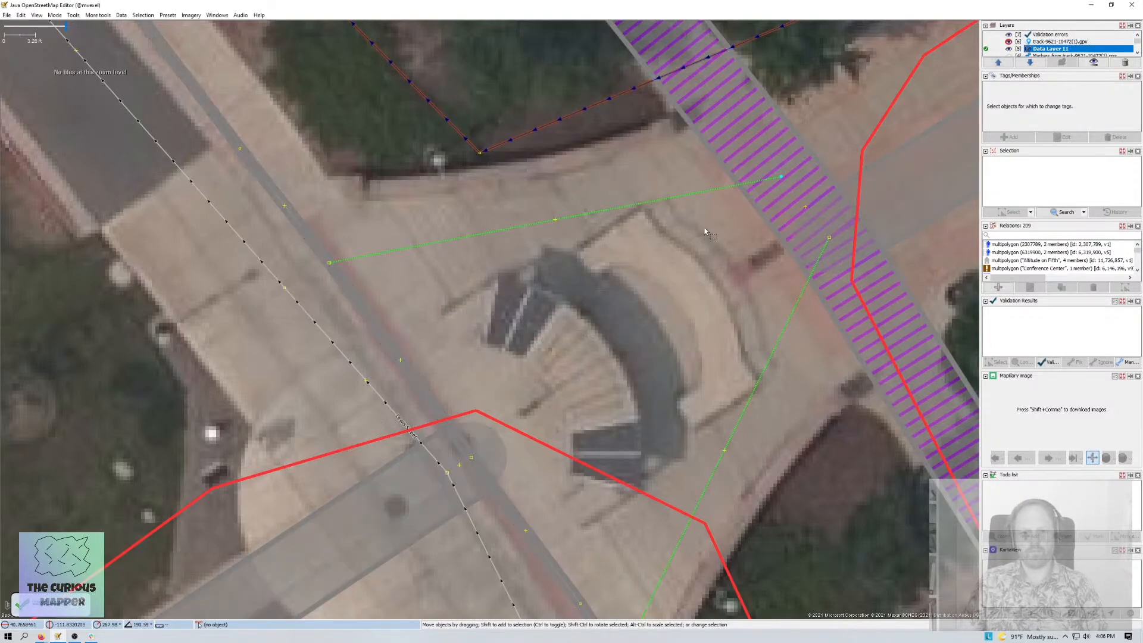
- Follow the recorded track north from the new steps past the hospital to North Medical Drive, examining the mapped features along it
scroll(705, 228, down, 8)
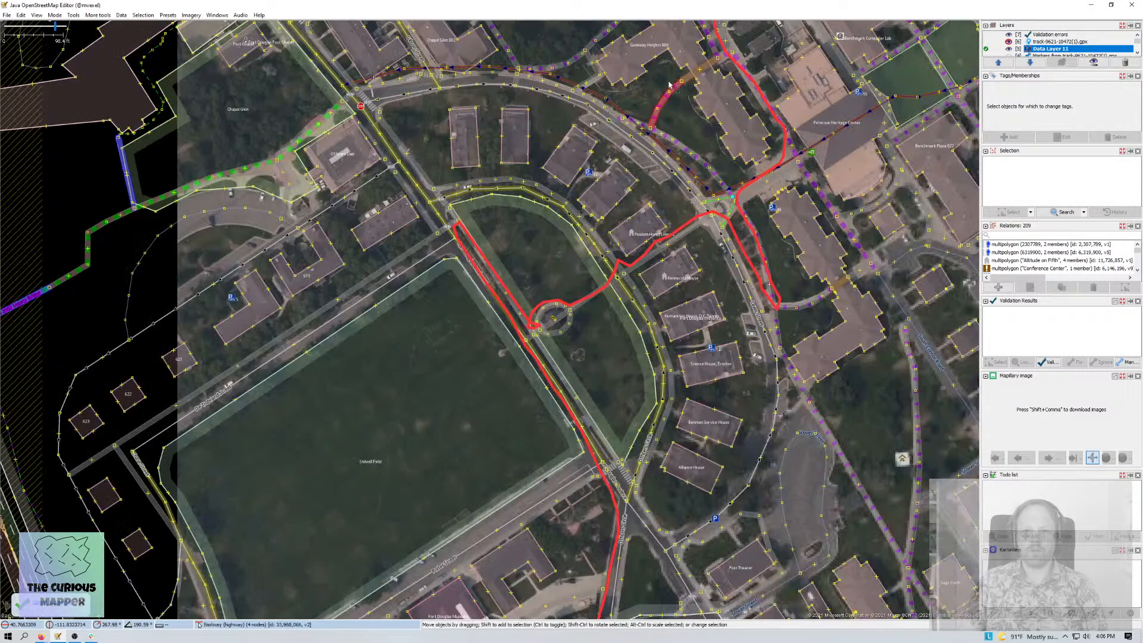
key(ctrl+Up)
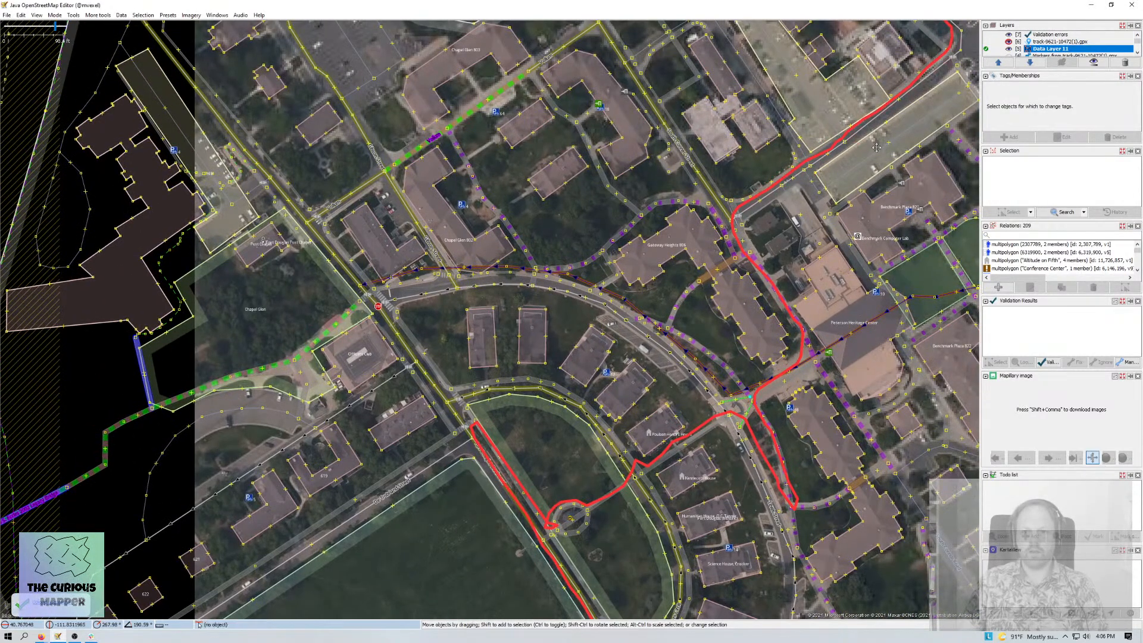
key(ctrl+Up)
key(ctrl+Right)
key(ctrl+Up)
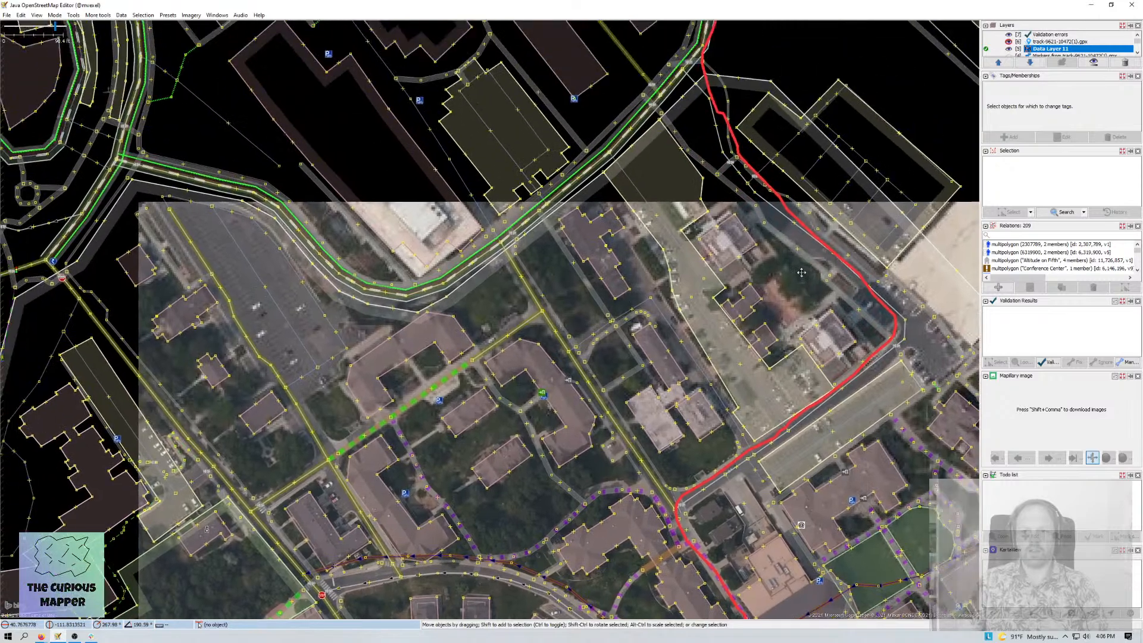
key(ctrl+Up)
key(ctrl+Up)
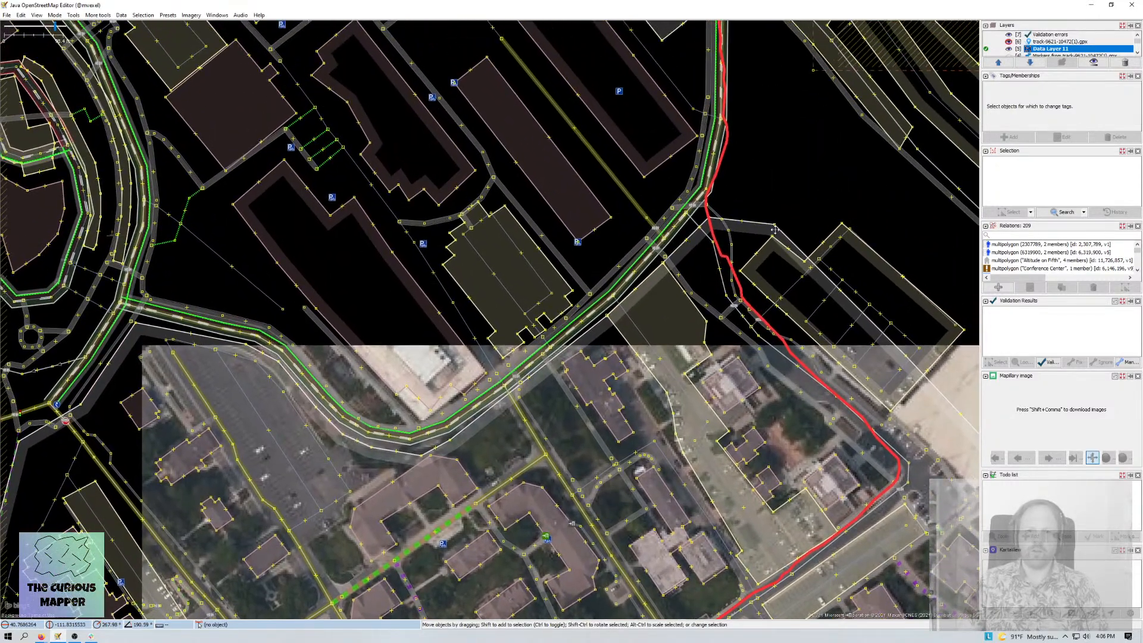
key(ctrl+Up)
key(ctrl+Up)
key(ctrl+Up)
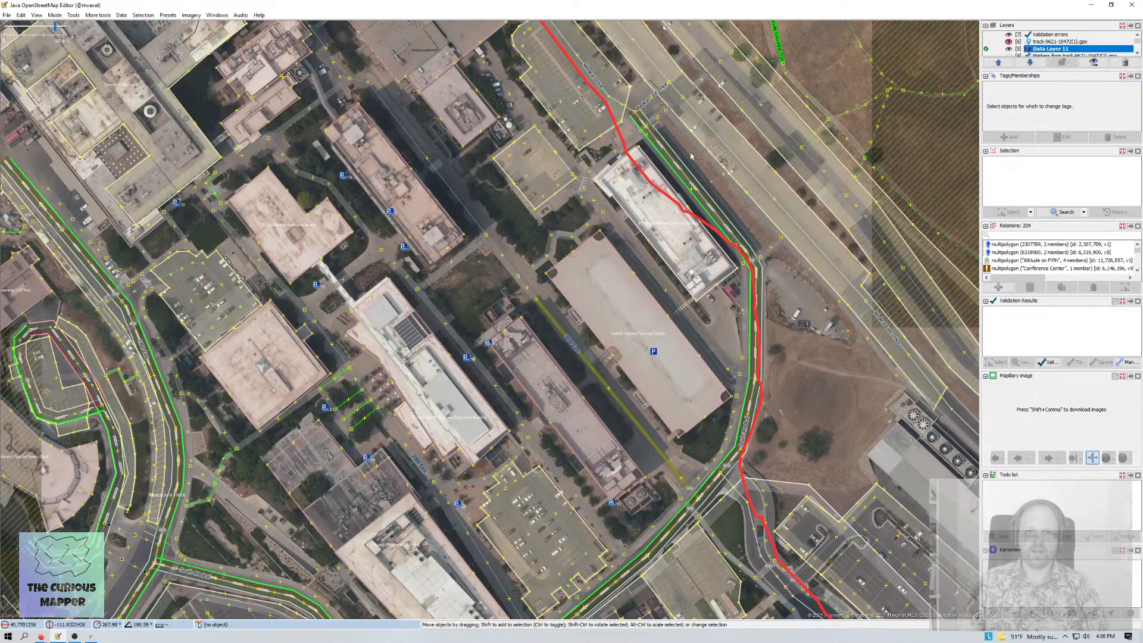
drag(693, 158, 828, 516)
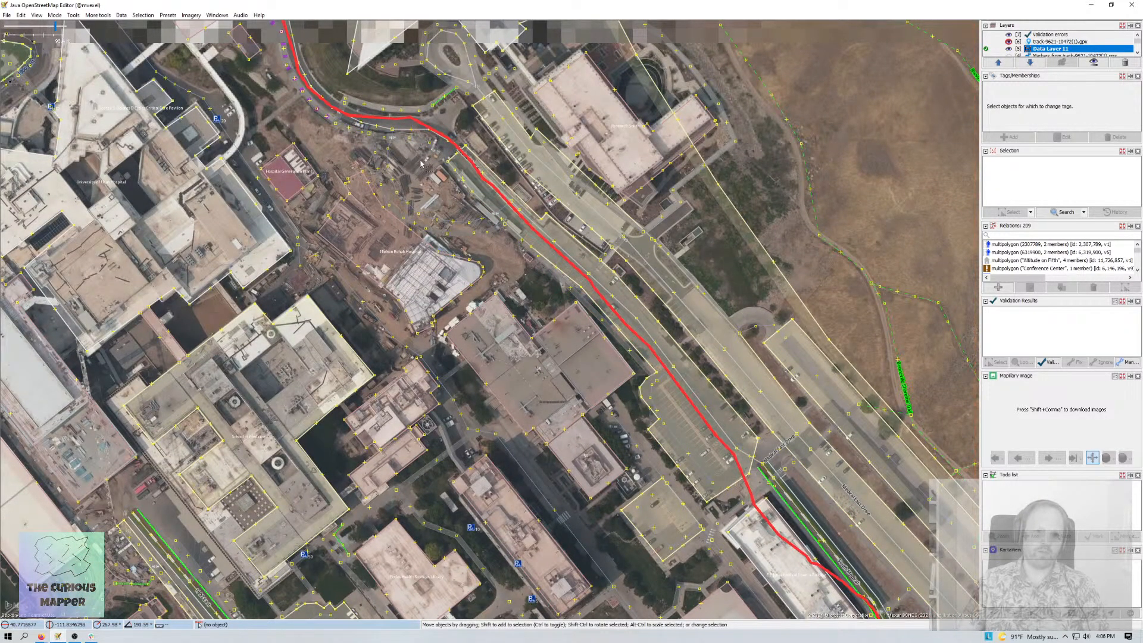
drag(332, 47, 446, 140)
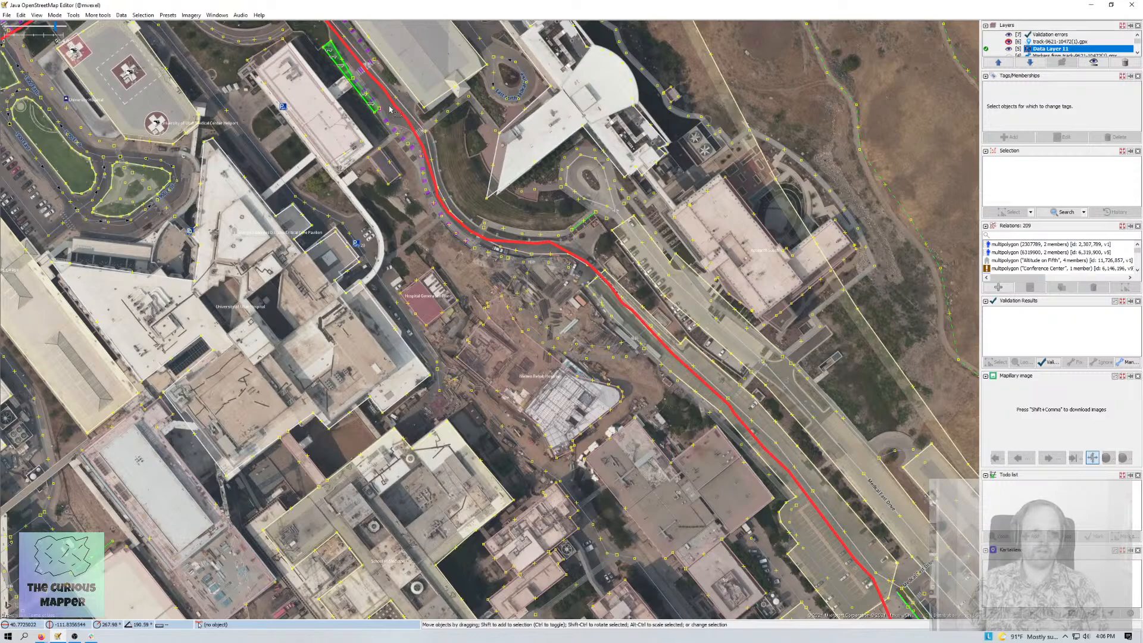
drag(390, 108, 542, 329)
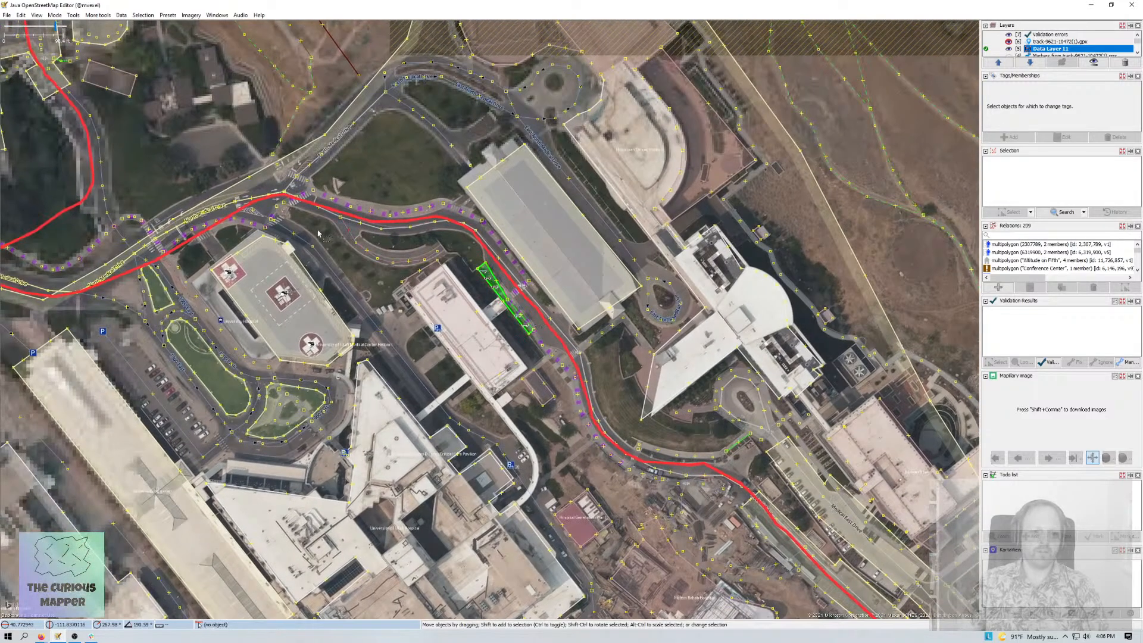
drag(318, 234, 527, 252)
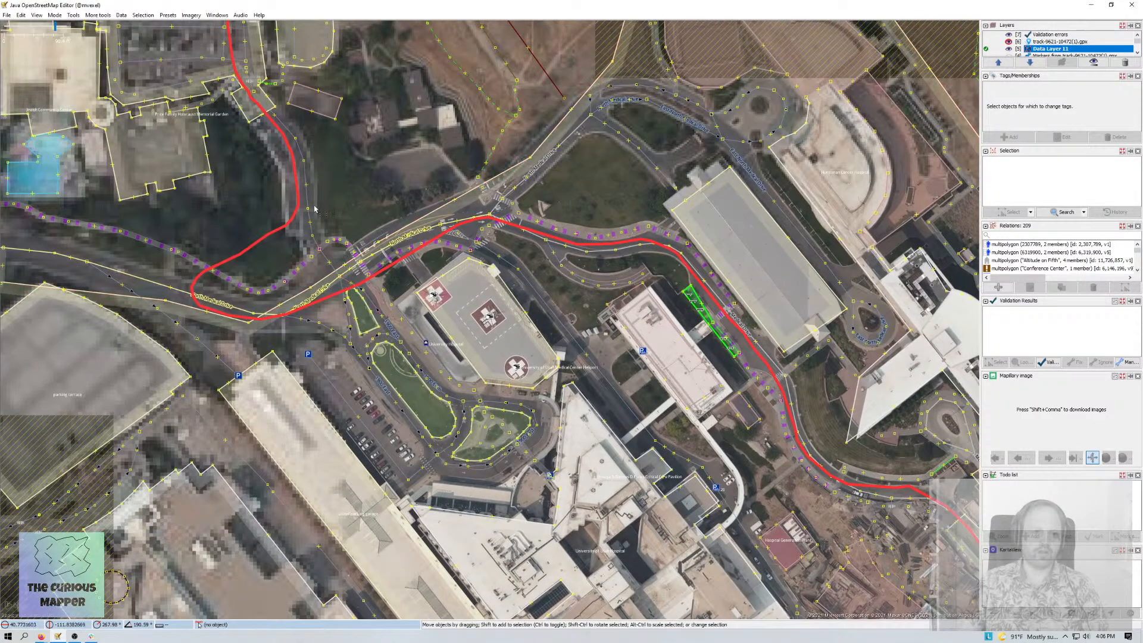
drag(416, 169, 387, 282)
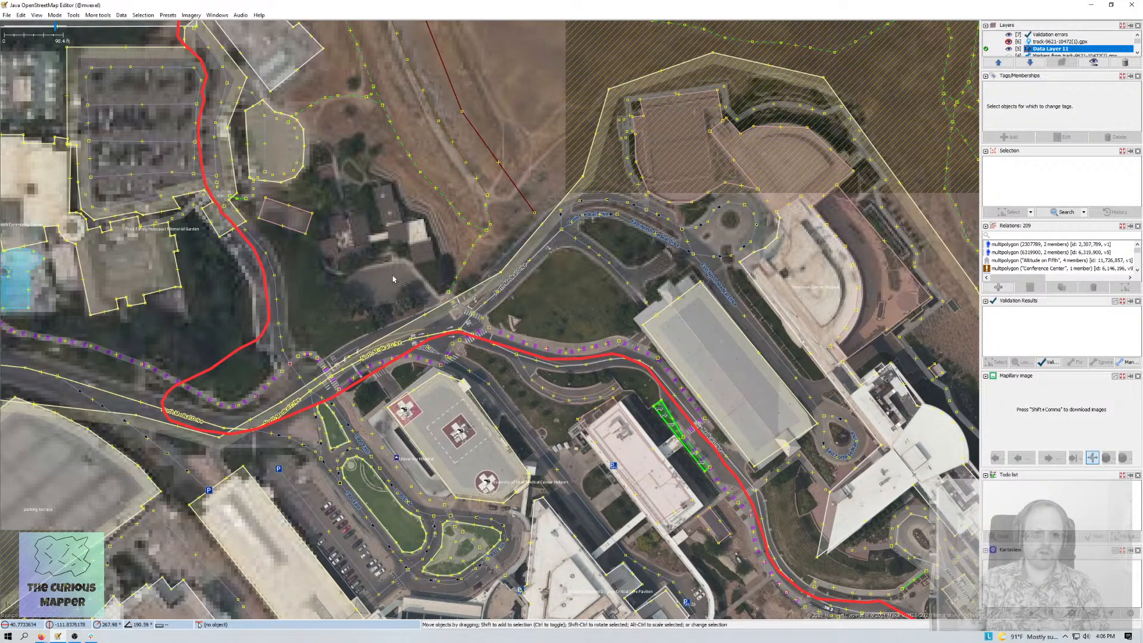
drag(618, 134, 561, 189)
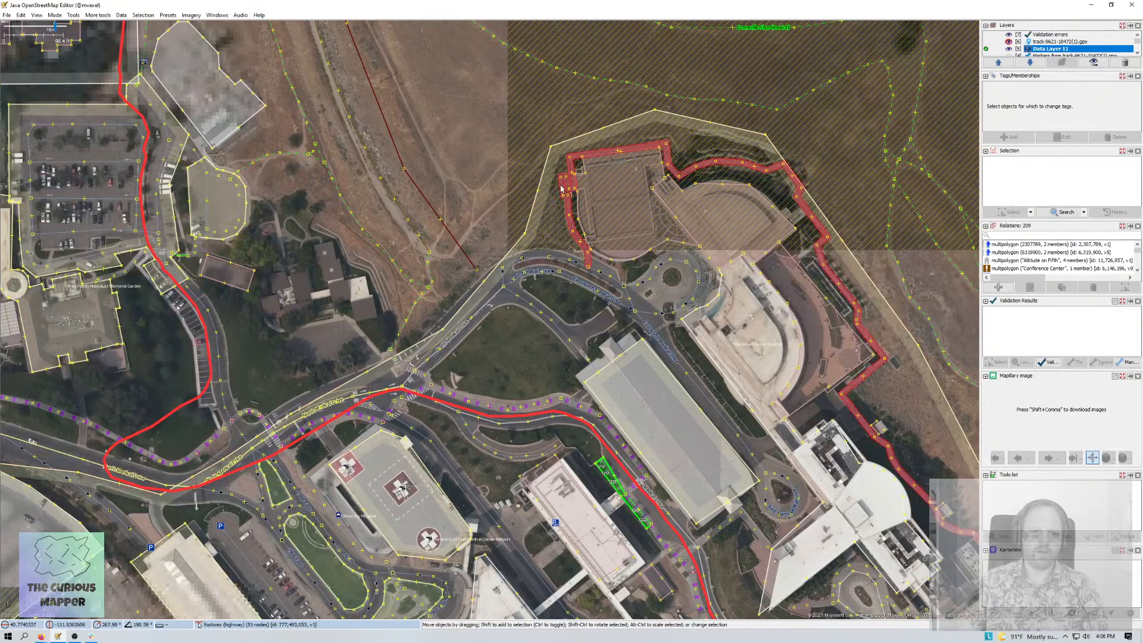
- Download OpenStreetMap data for the area north of North Medical Drive, between Fort Douglas Circle and the Bonneville Shoreline Trail
key(ctrl+shift+Down)
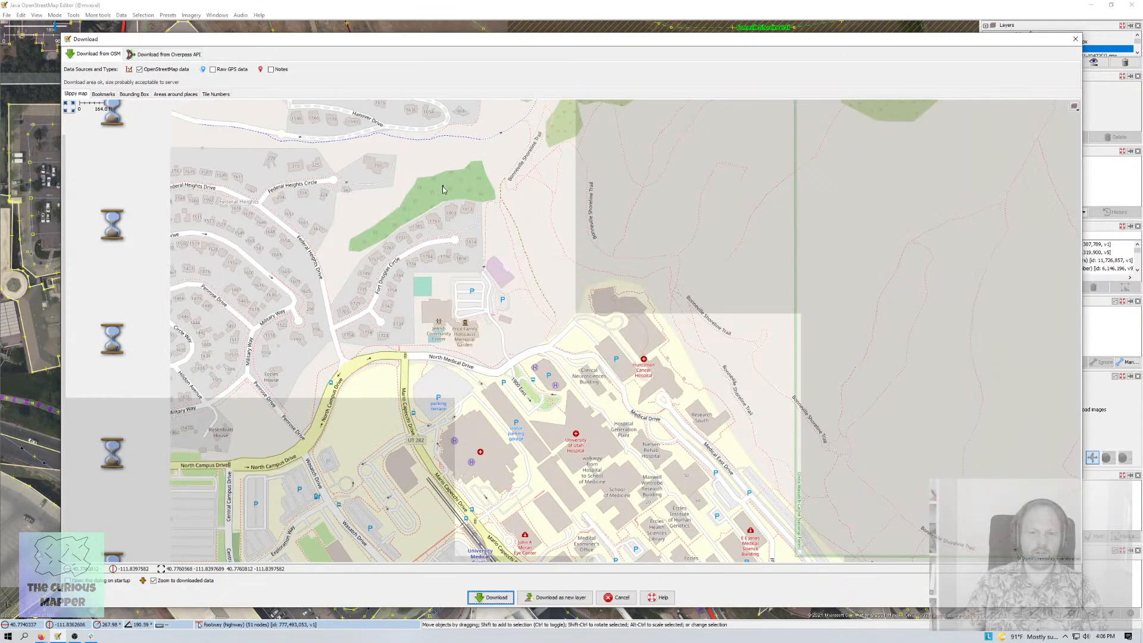
drag(443, 184, 708, 387)
click(491, 597)
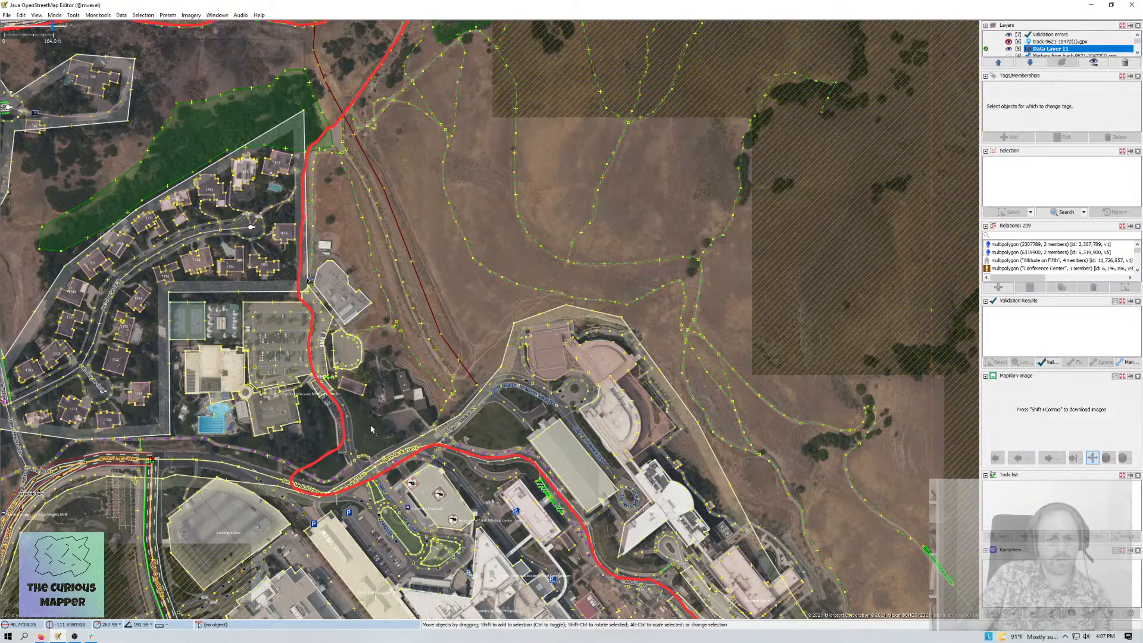
- Compare the background imagery layers over the buildings and parking area just north of North Medical Drive
scroll(365, 431, up, 5)
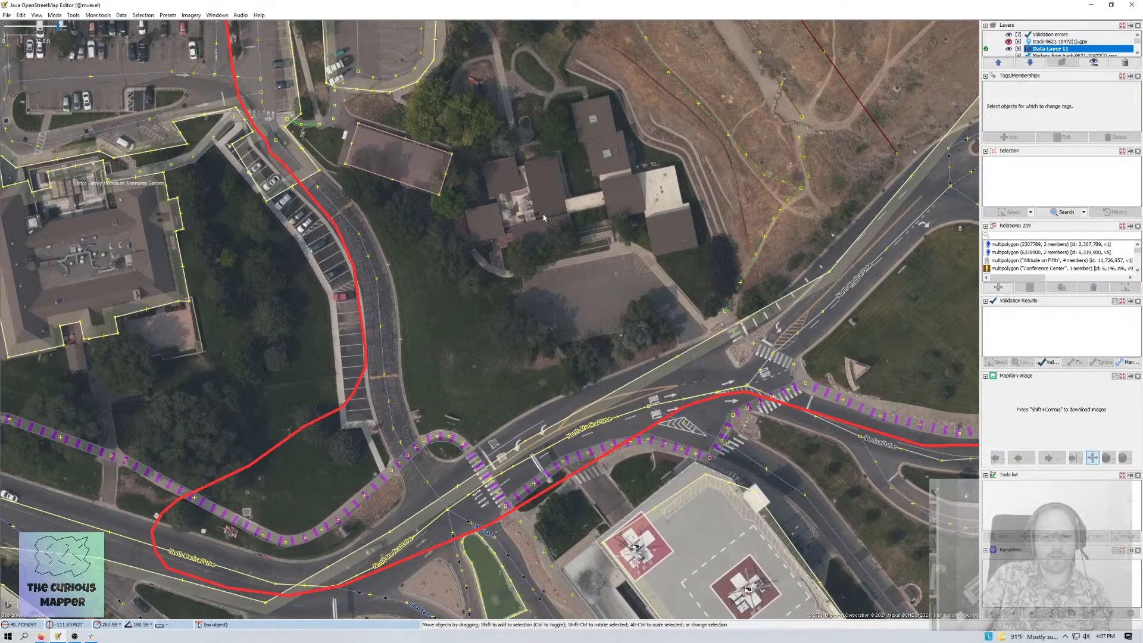
drag(544, 217, 508, 300)
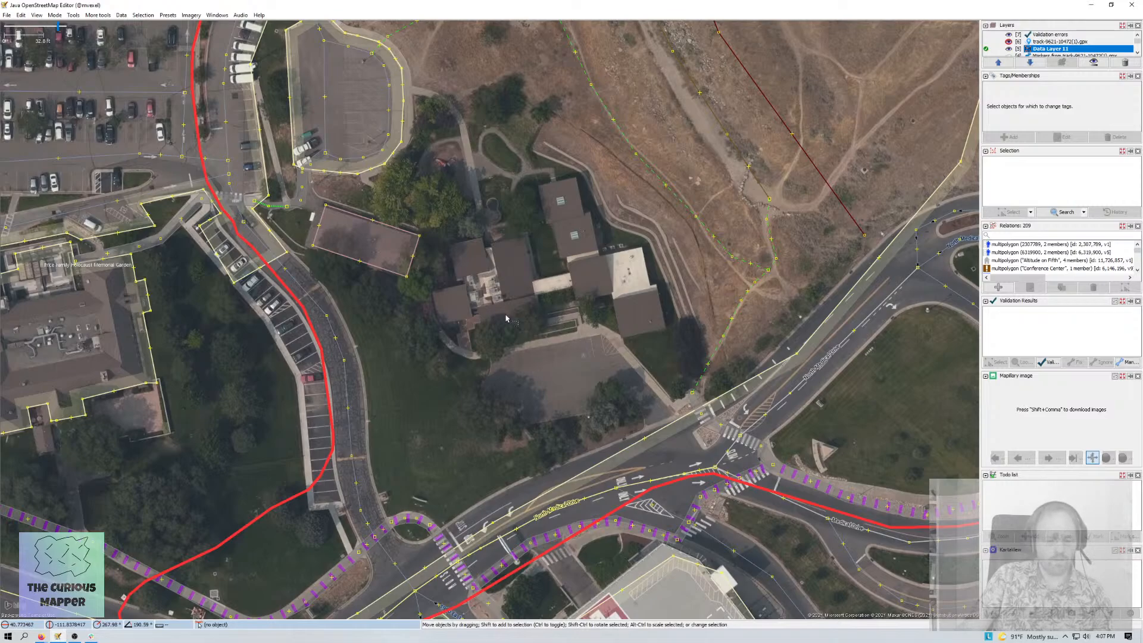
key(alt+2)
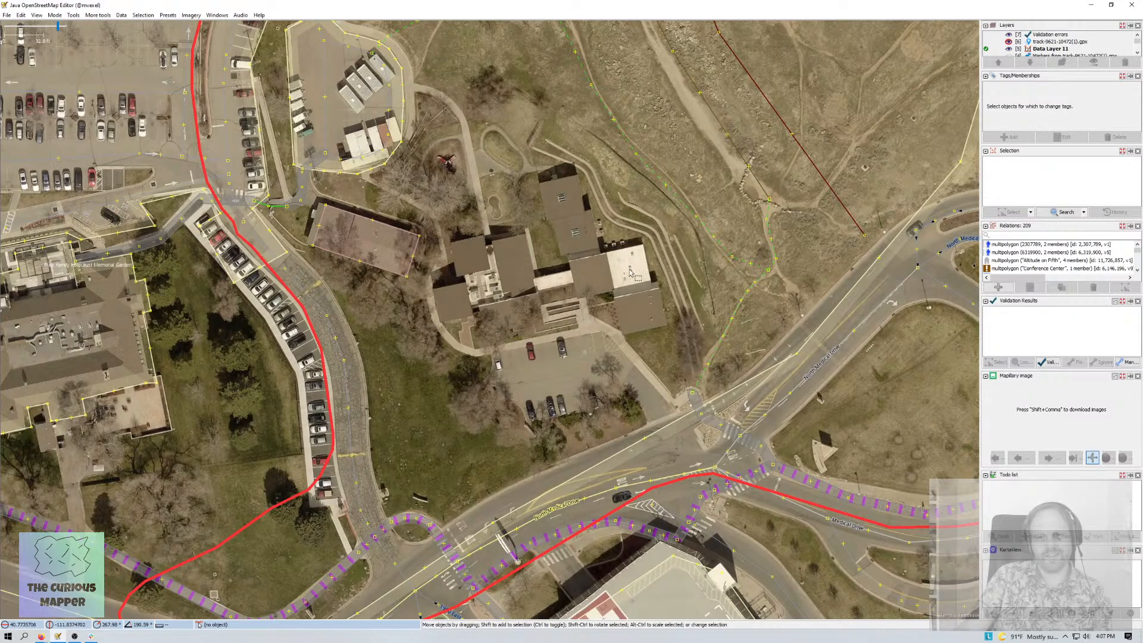
key(alt+1)
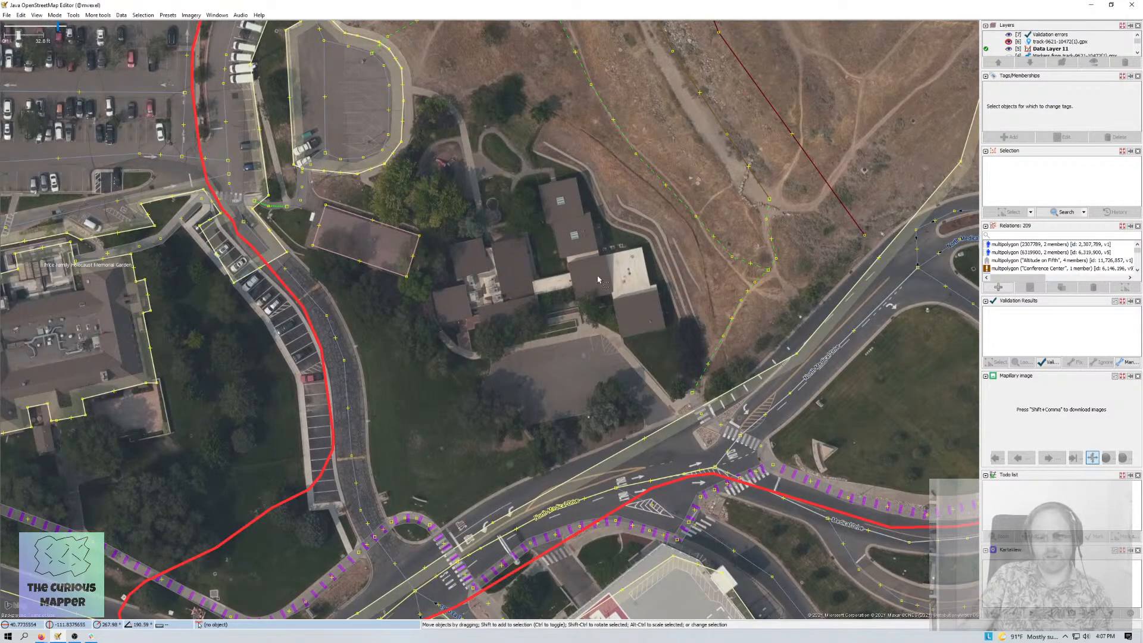
key(alt+2)
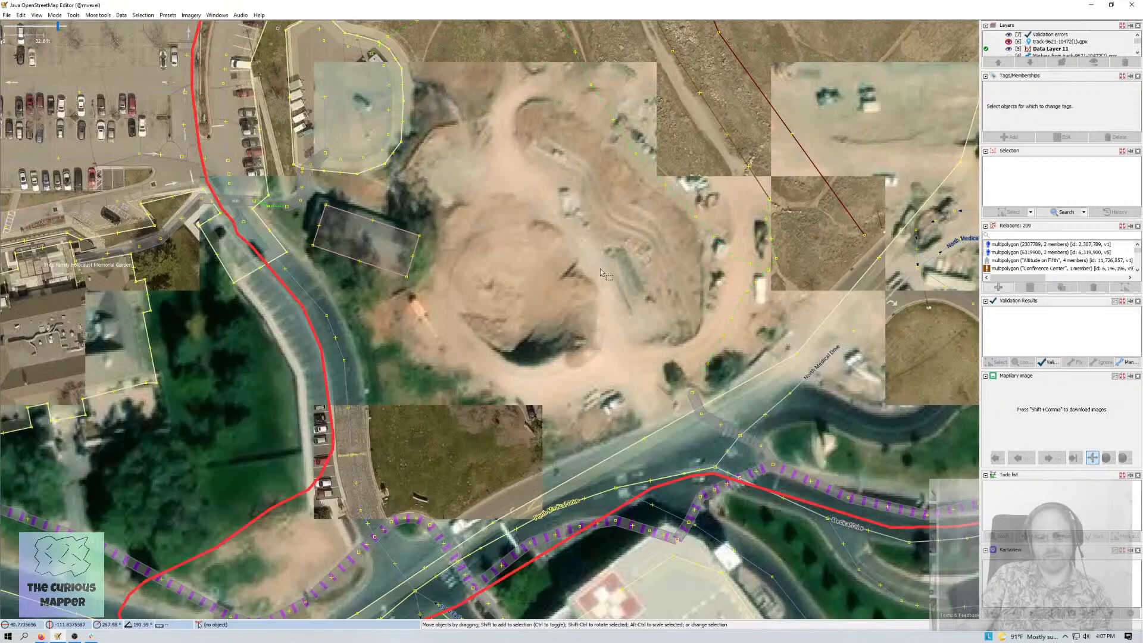
- Delete the two paths crossing the construction site north of North Medical Drive and the short leftover path at their northern end
click(727, 331)
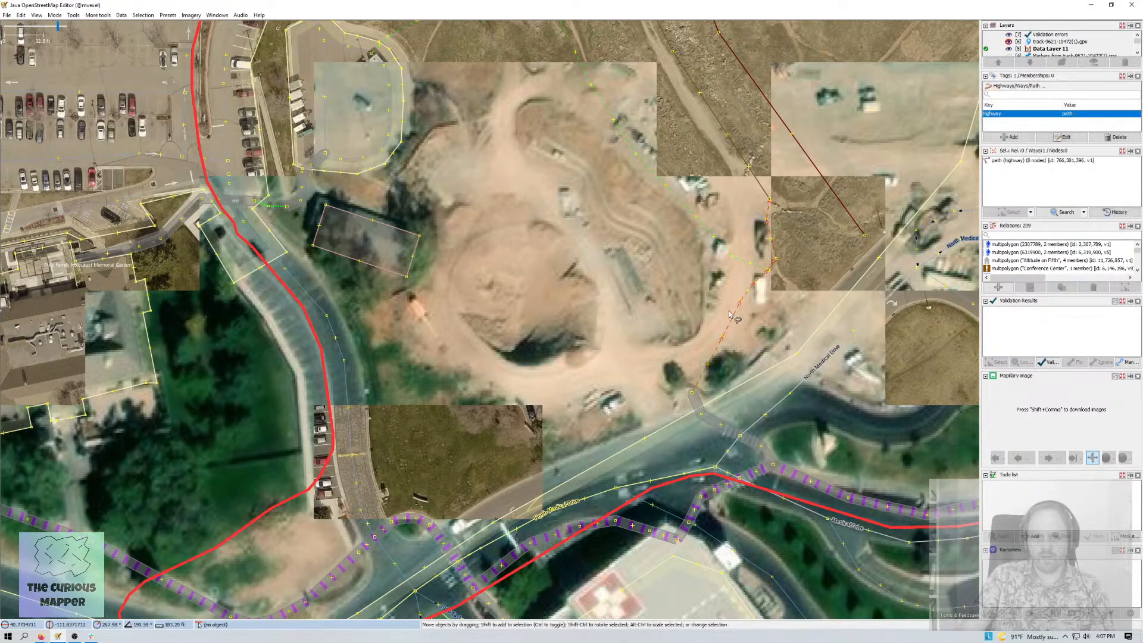
drag(735, 238, 676, 292)
shift+click(642, 280)
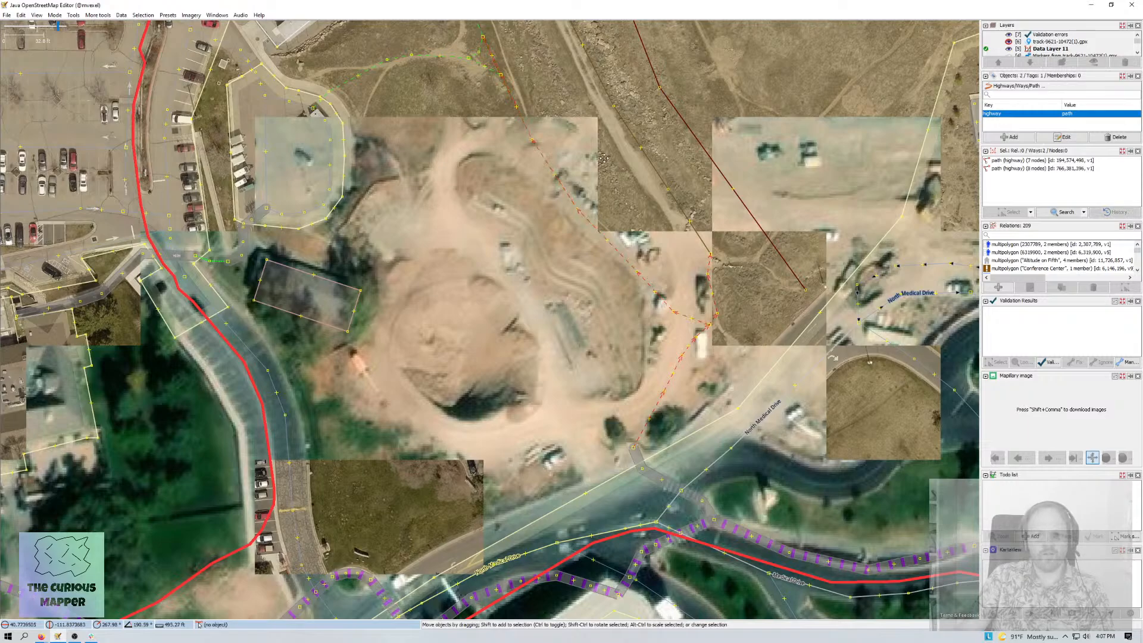
drag(543, 107, 634, 292)
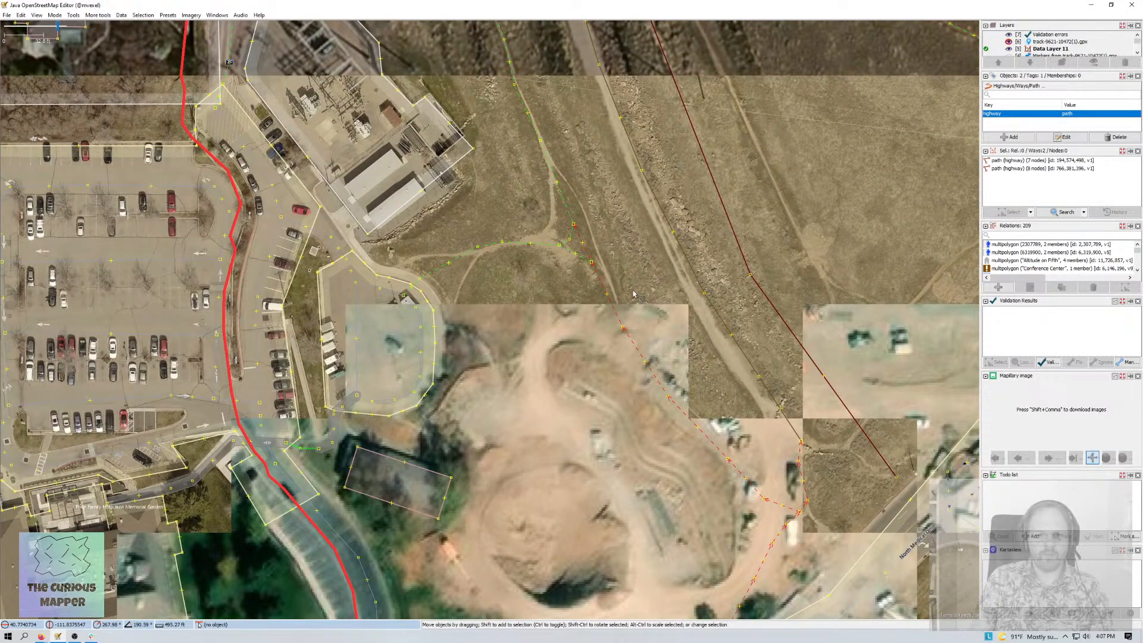
key(Delete)
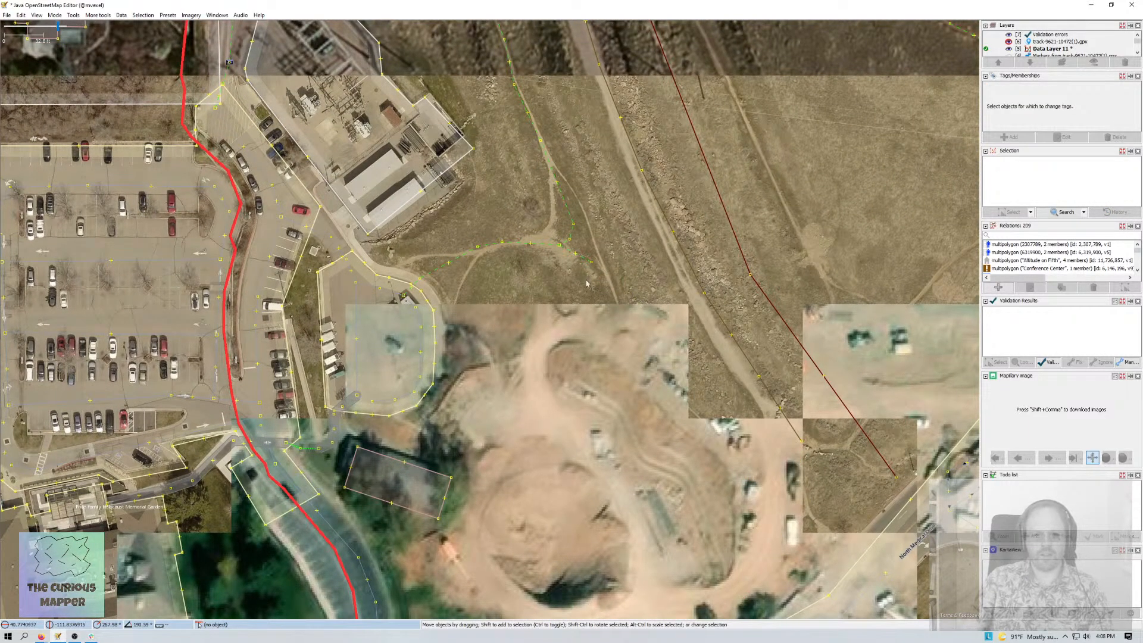
click(581, 255)
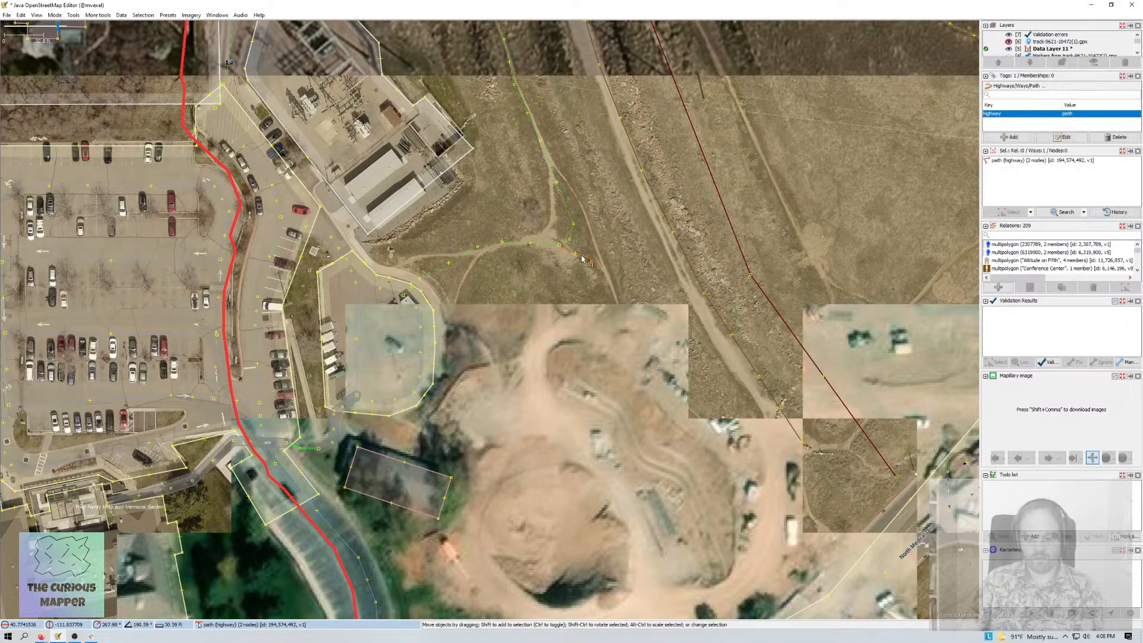
key(Delete)
click(481, 262)
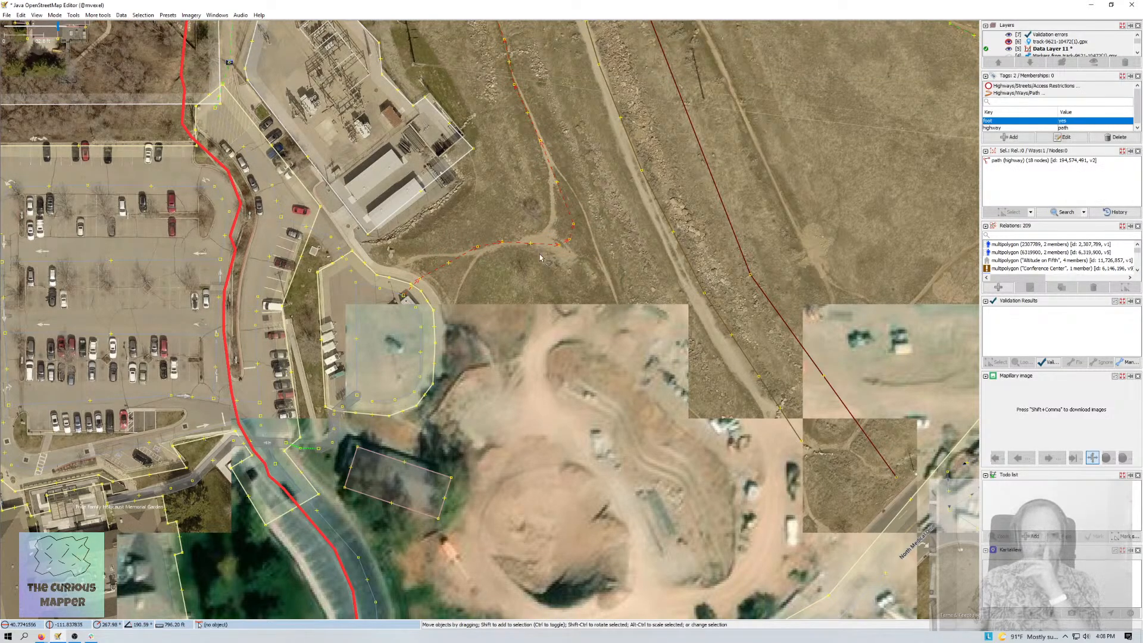
- Split the service road north of North Medical Drive at its node beside the roadside parking spaces
drag(523, 186, 545, 204)
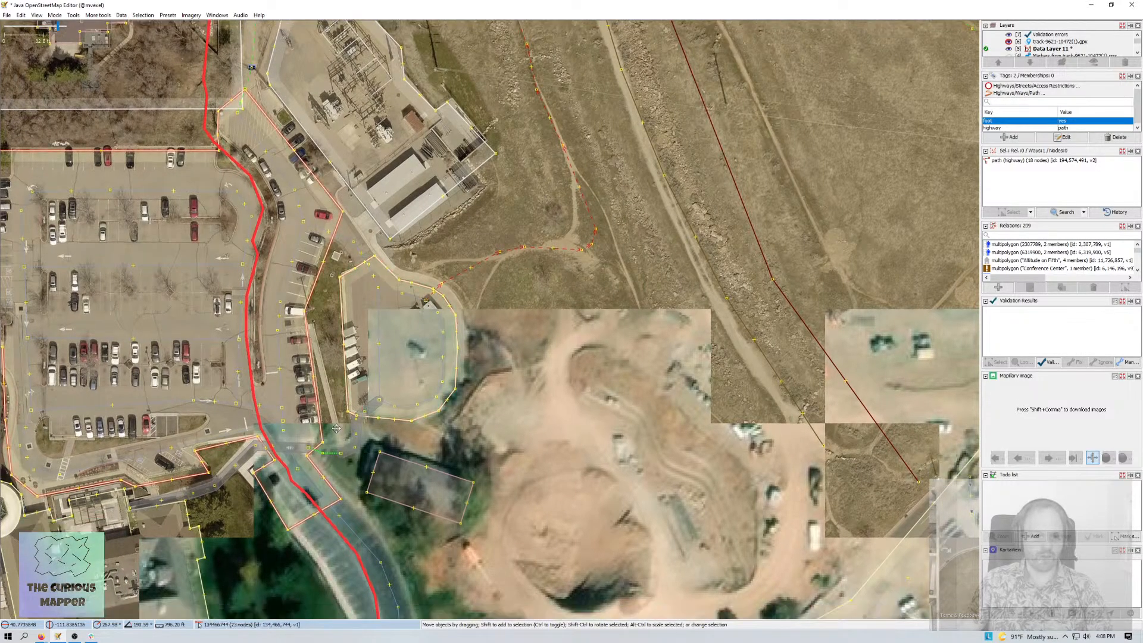
drag(363, 592, 353, 235)
drag(272, 431, 456, 347)
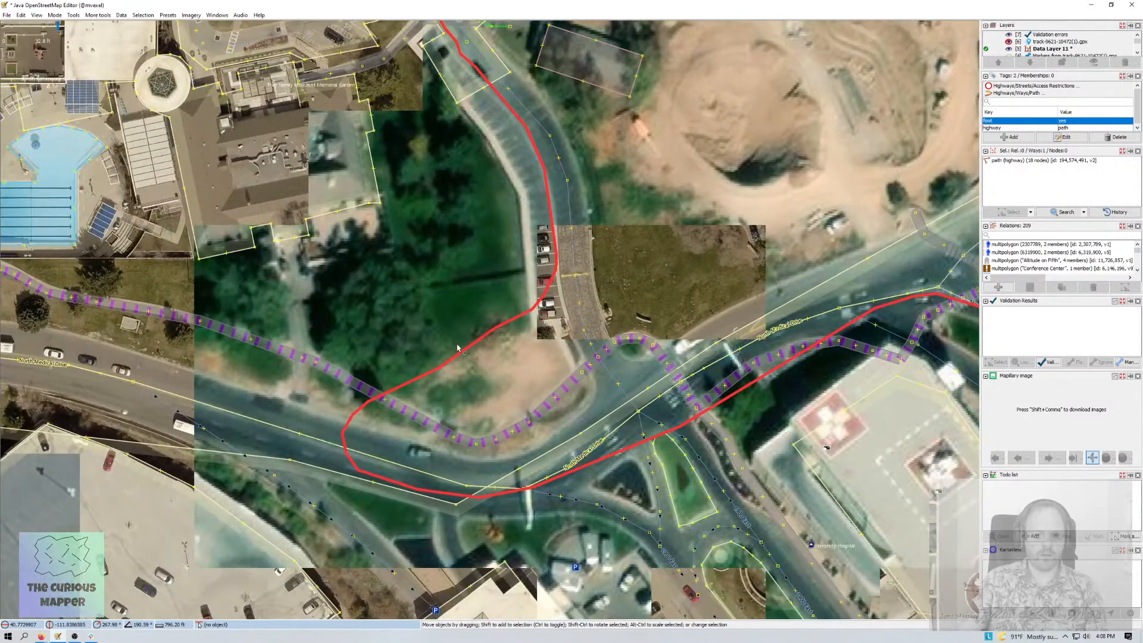
scroll(455, 347, down, 2)
scroll(455, 347, up, 2)
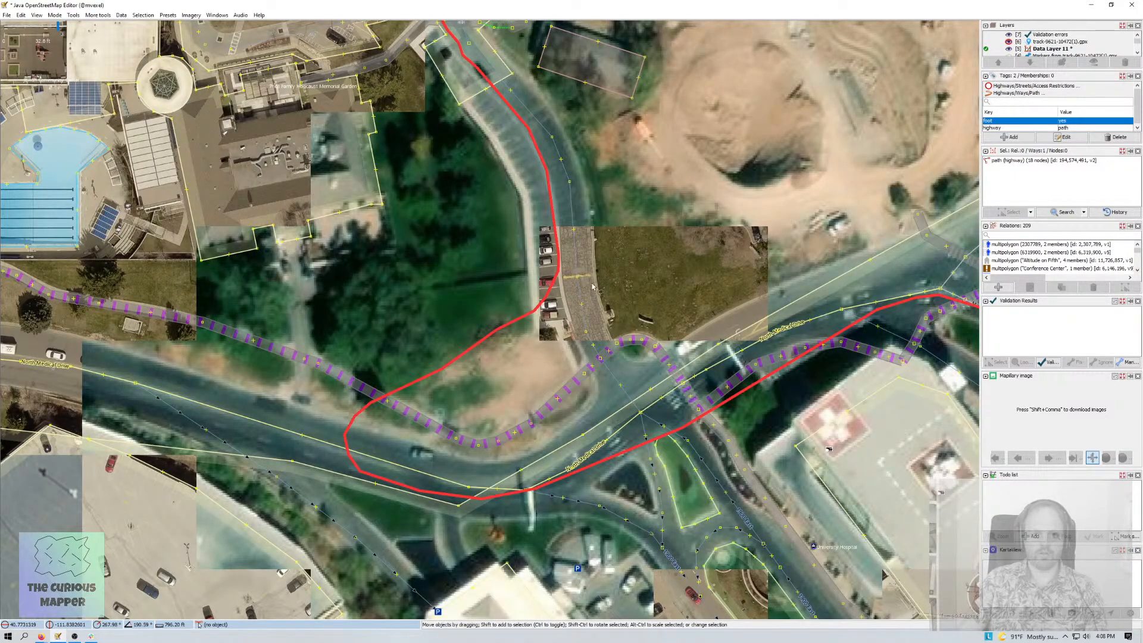
click(610, 376)
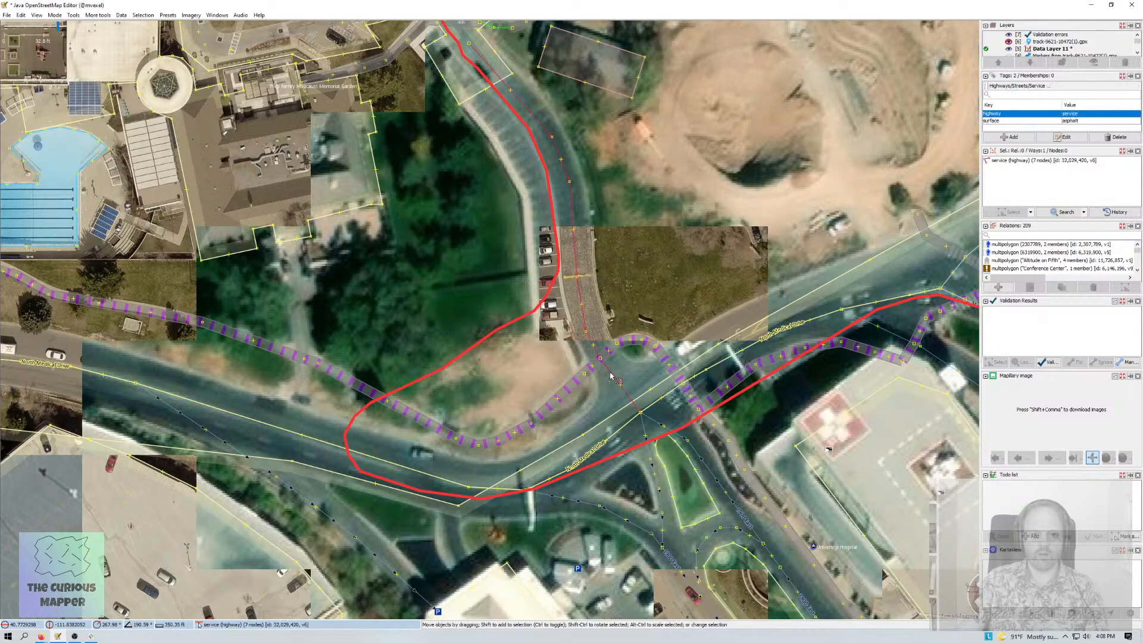
shift+click(577, 278)
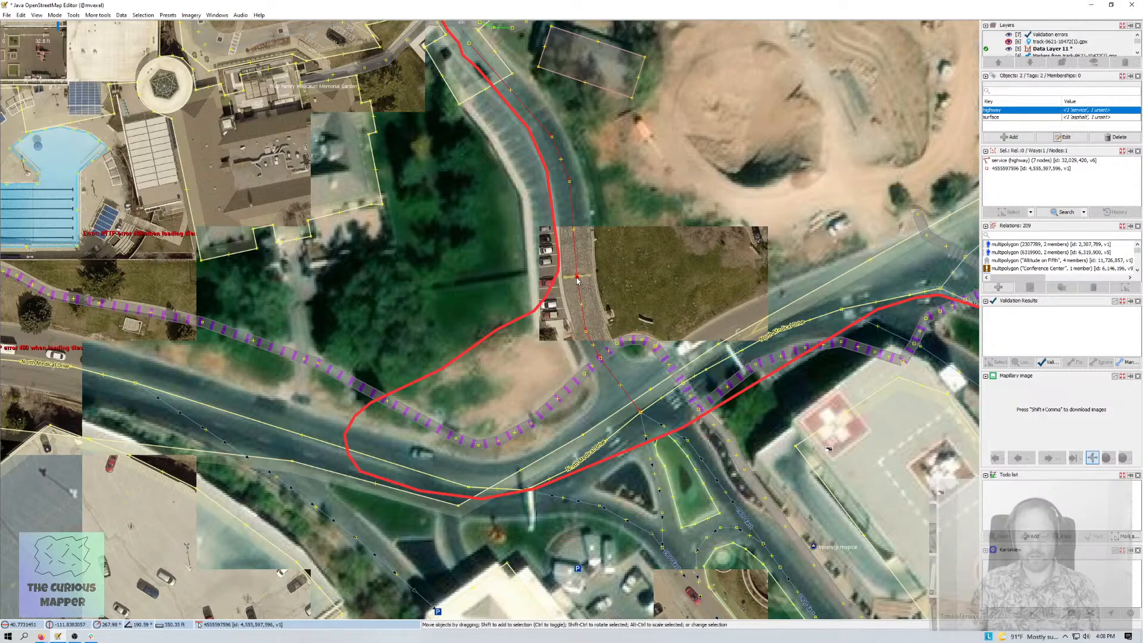
key(p)
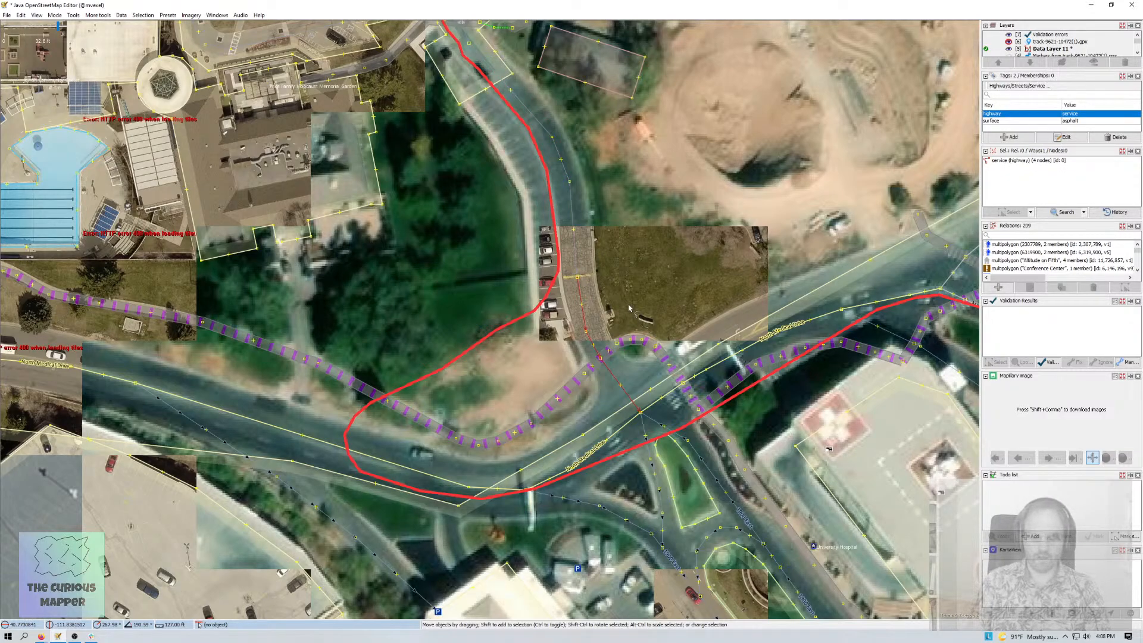
click(629, 308)
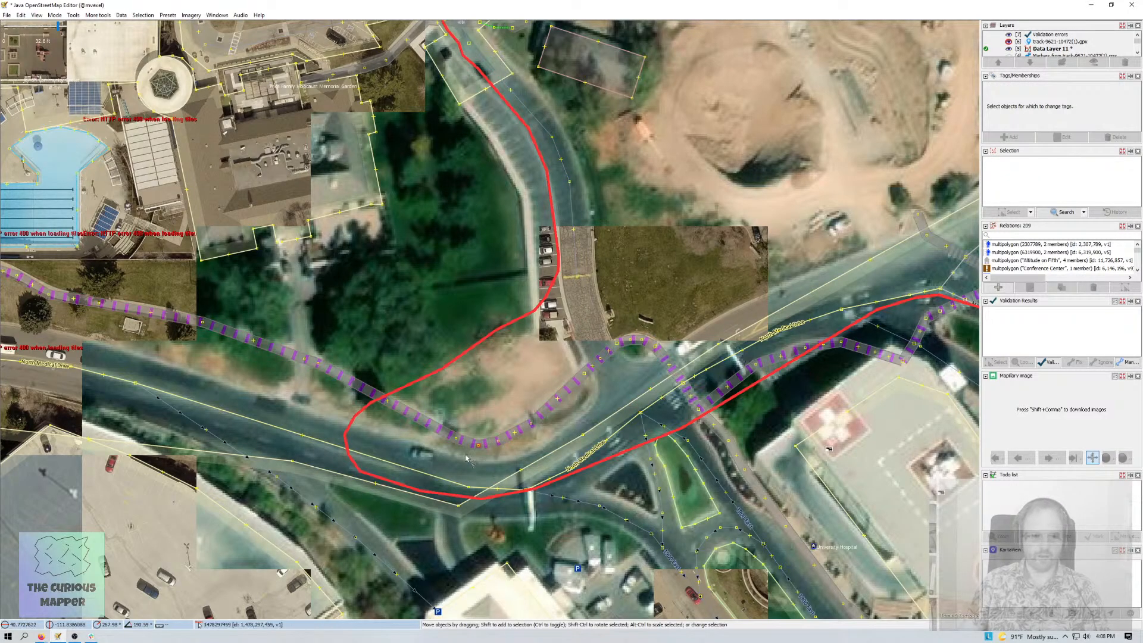
- Draw a seven-node way along the recorded track from North Medical Drive to the split node of the service road
click(353, 456)
click(352, 416)
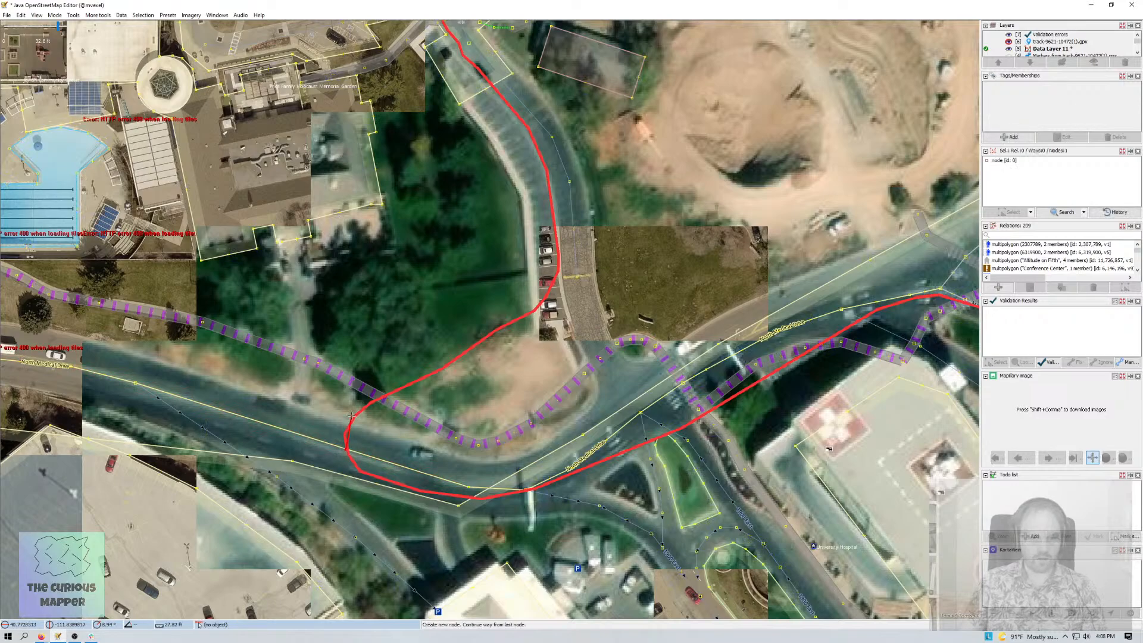
click(383, 397)
click(429, 372)
click(493, 336)
click(539, 308)
click(576, 277)
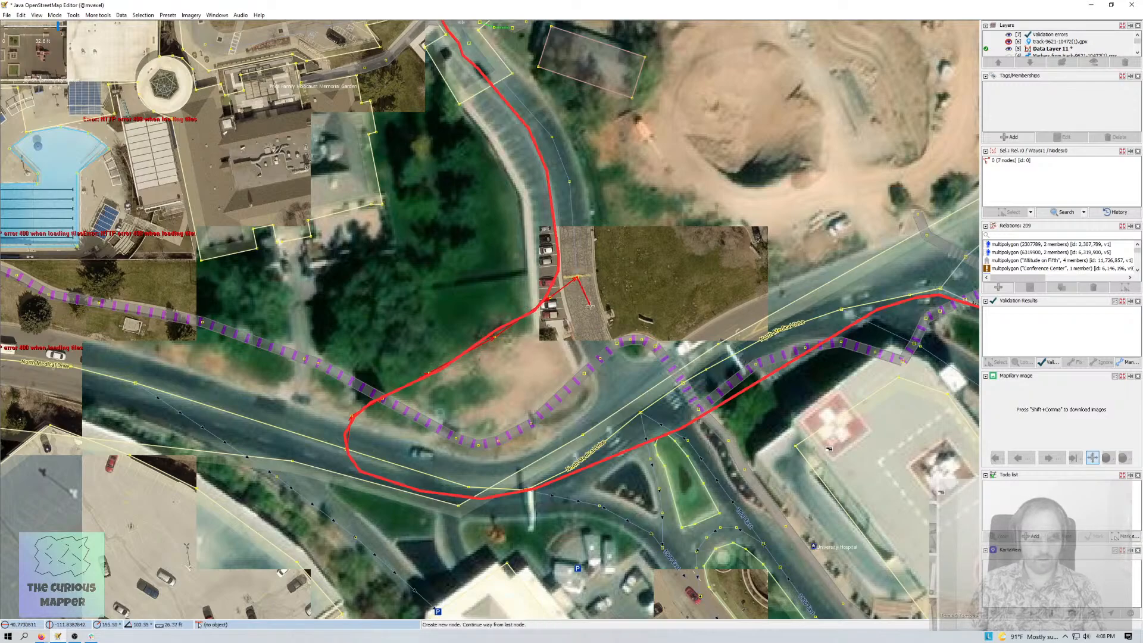
- Combine the newly drawn way with the service road north of North Medical Drive, allowing the direction to be reversed
click(574, 279)
shift+click(573, 270)
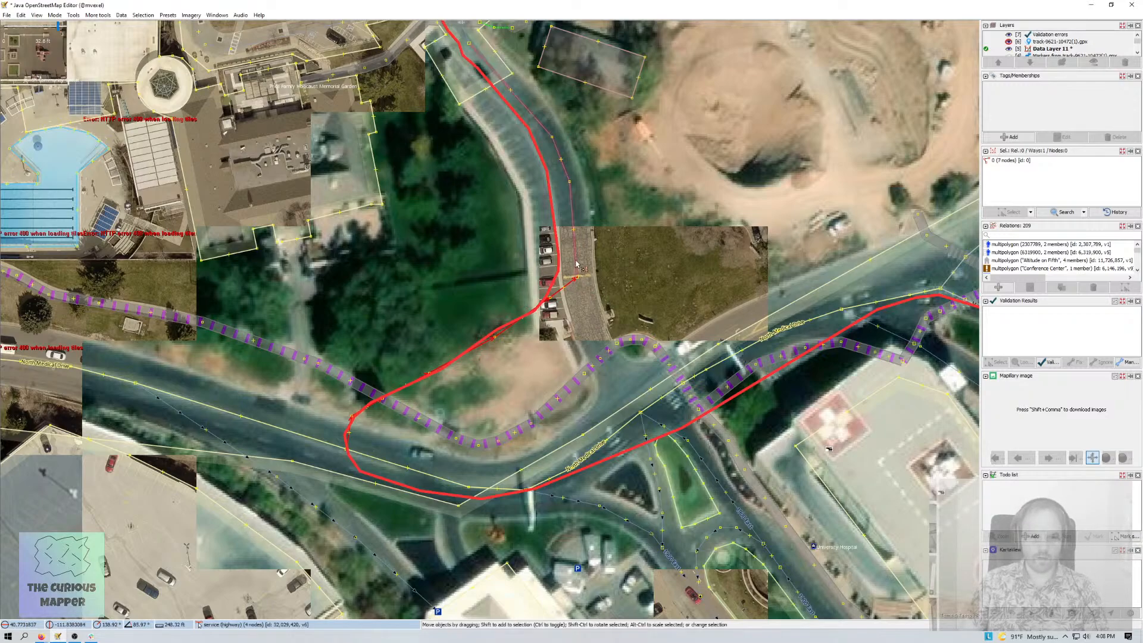
key(c)
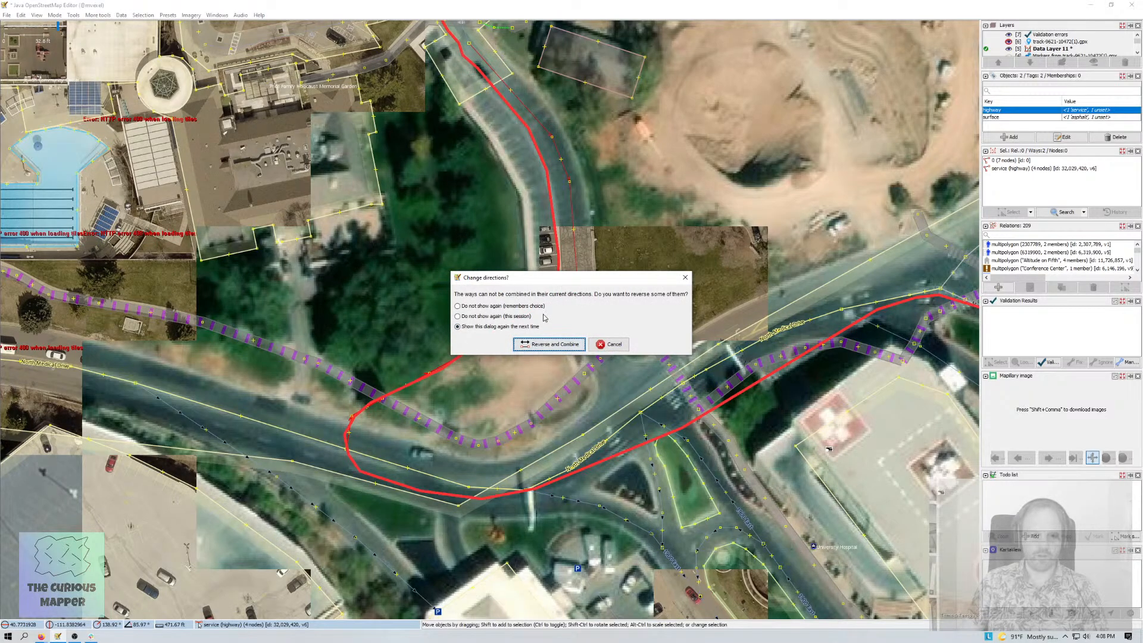
click(546, 344)
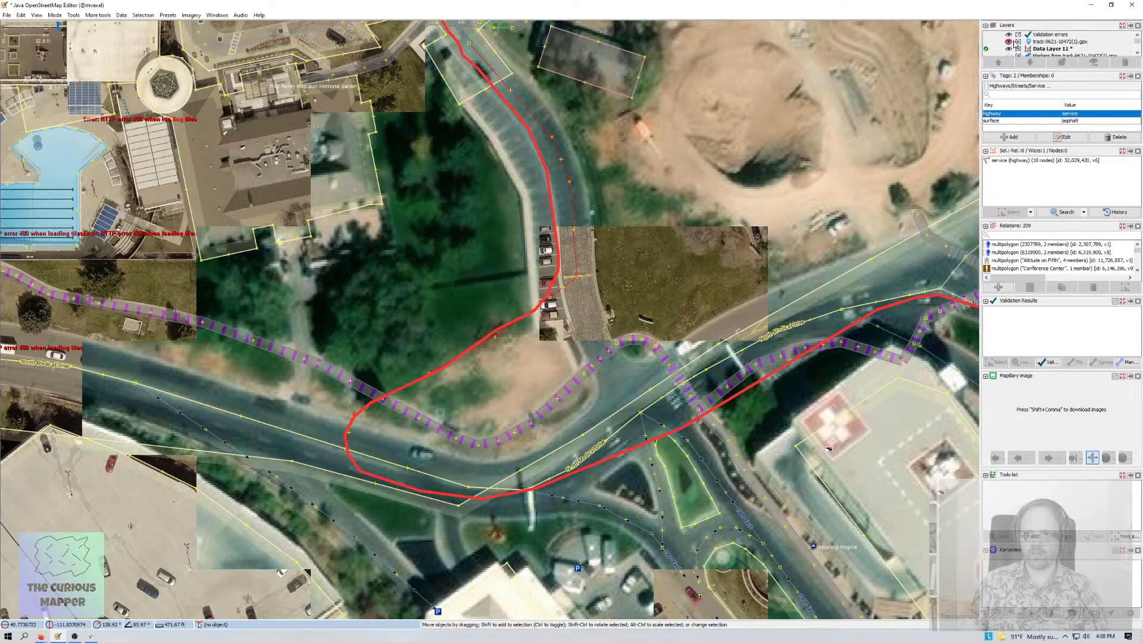
- Check the rerouted service road against the imagery with the GPS track hidden and shown
click(1009, 41)
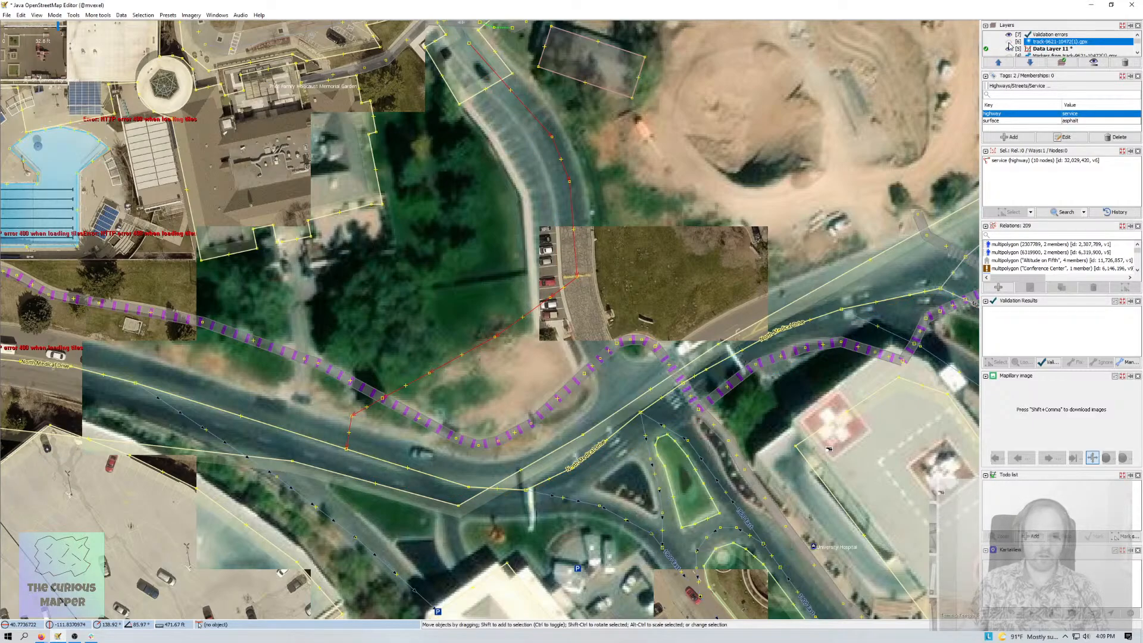
click(1009, 42)
click(1009, 43)
click(1009, 42)
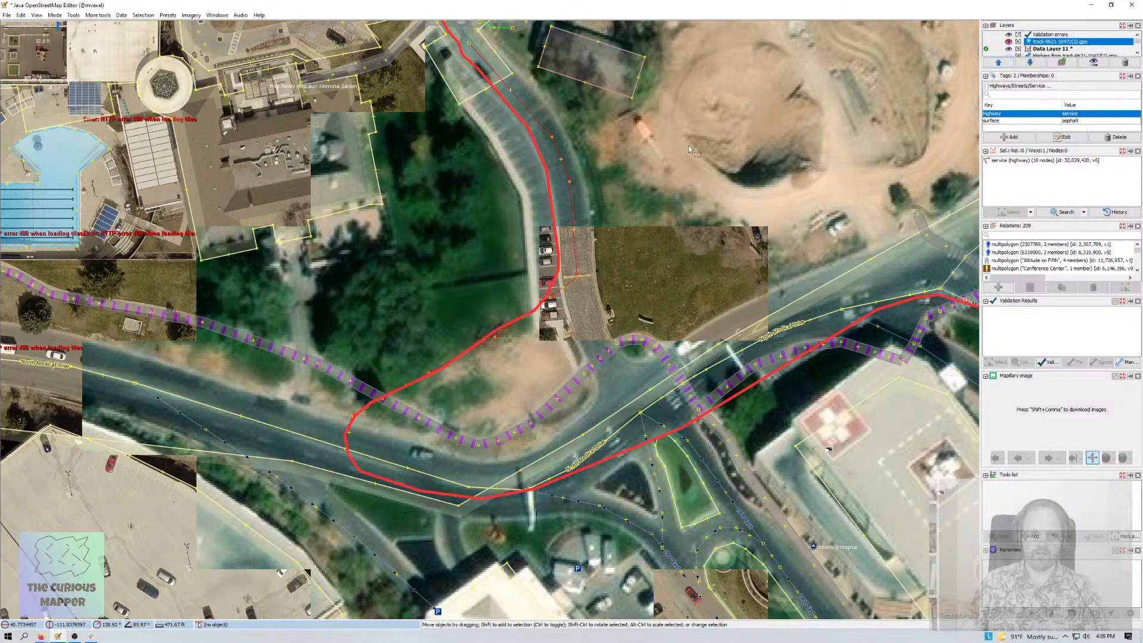
- Follow the GPS track north and examine the service road through the parking lot beside the substation
drag(529, 155, 628, 334)
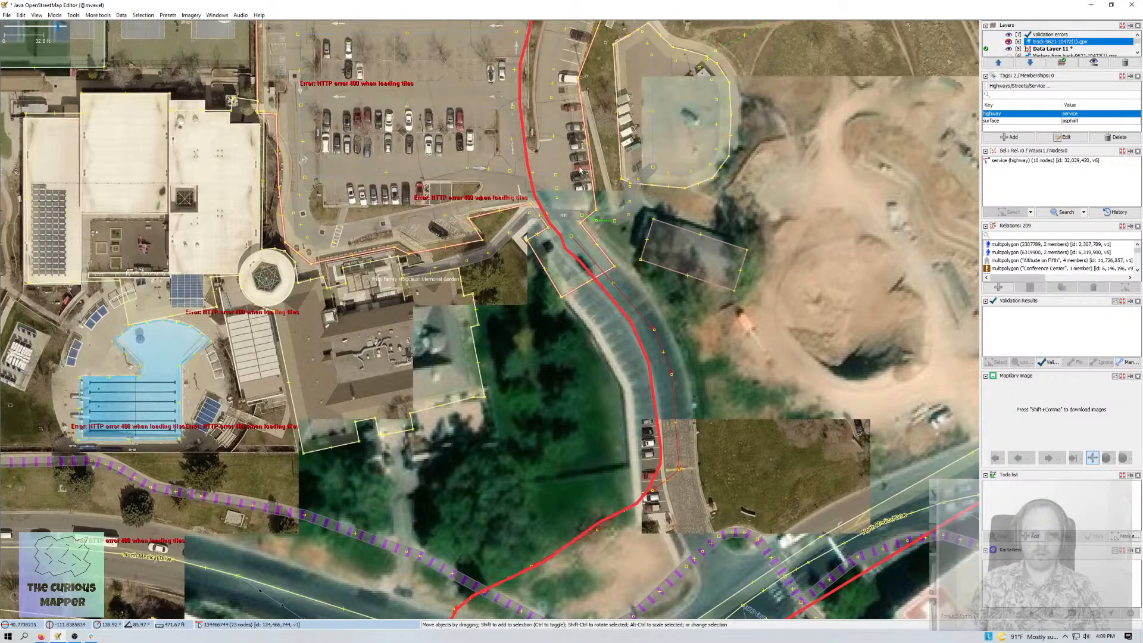
drag(573, 131, 553, 286)
drag(537, 83, 588, 233)
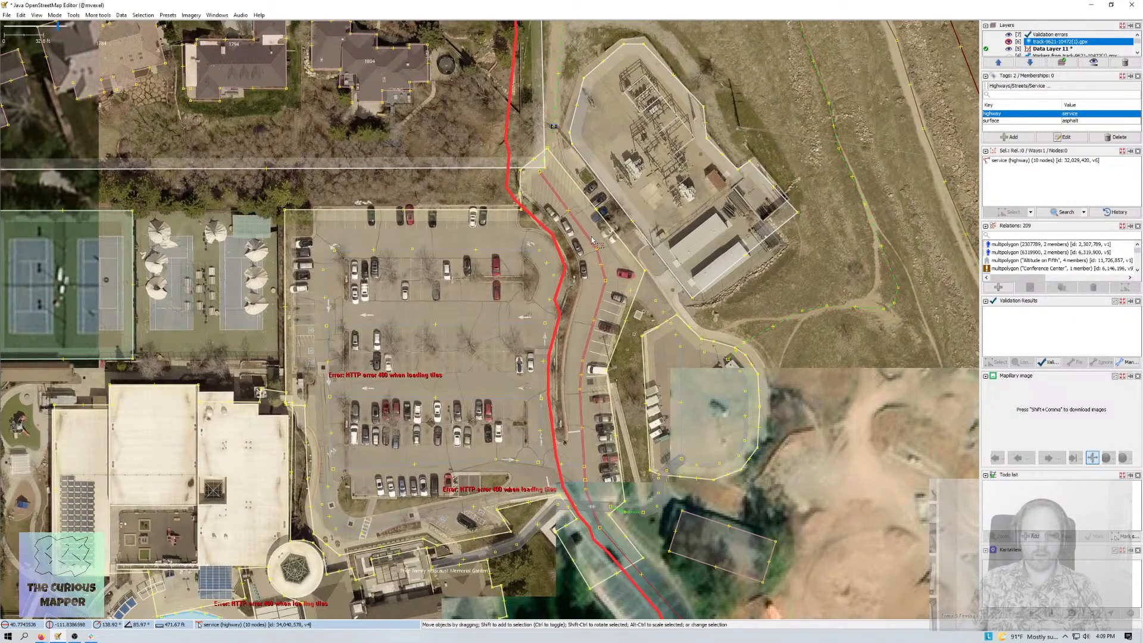
click(582, 420)
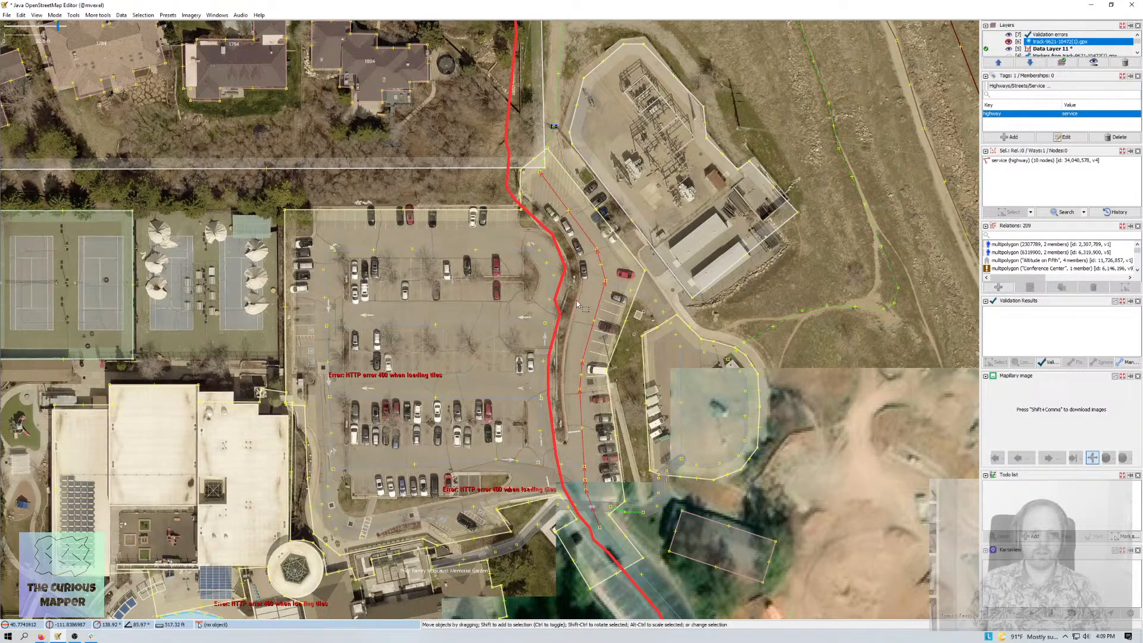
drag(557, 425, 578, 494)
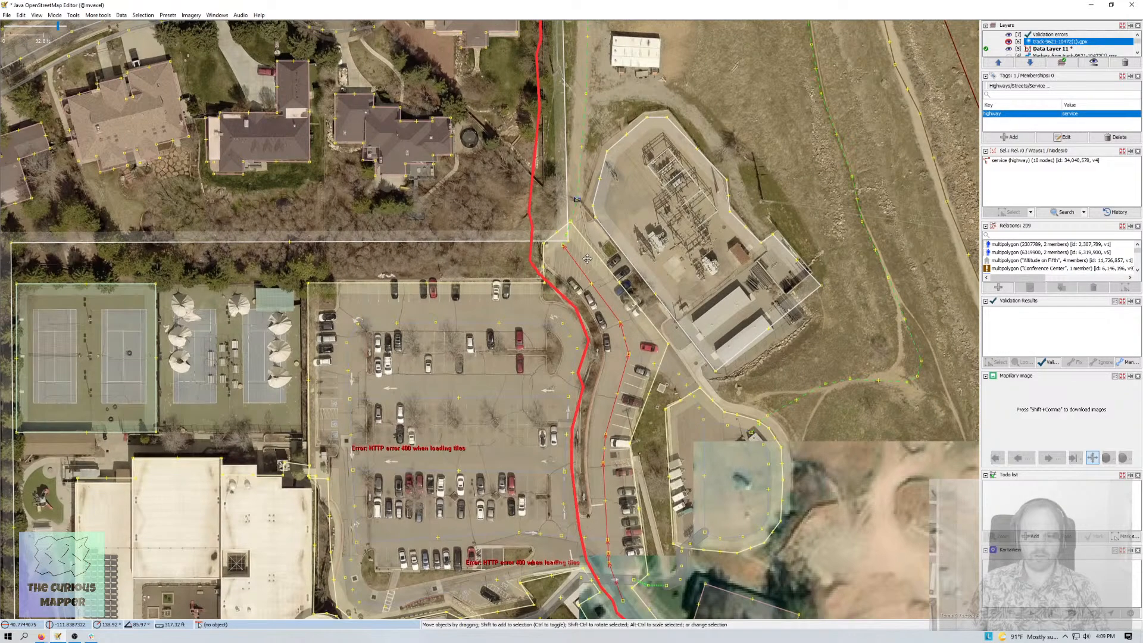
drag(588, 259, 578, 296)
scroll(665, 524, down, 2)
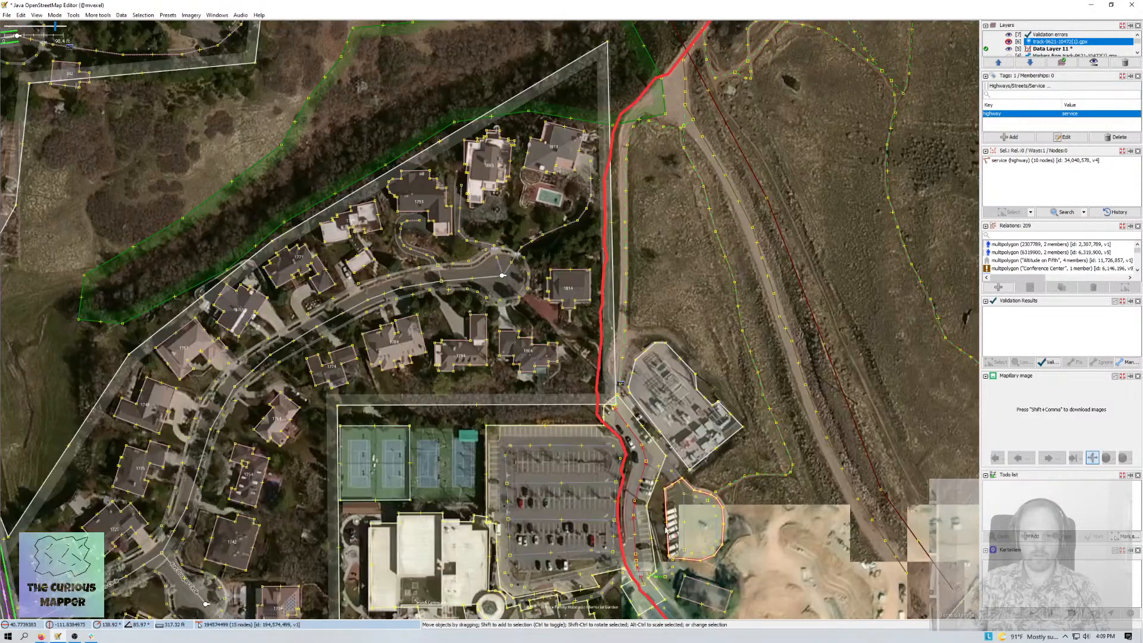
scroll(714, 506, up, 2)
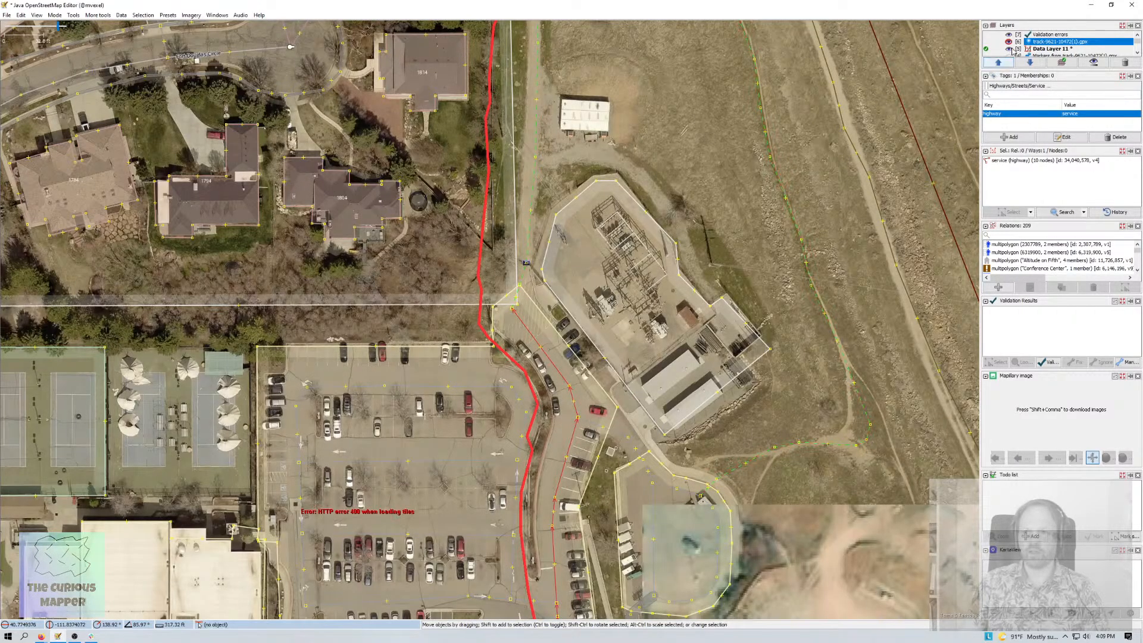
scroll(1007, 47, down, 2)
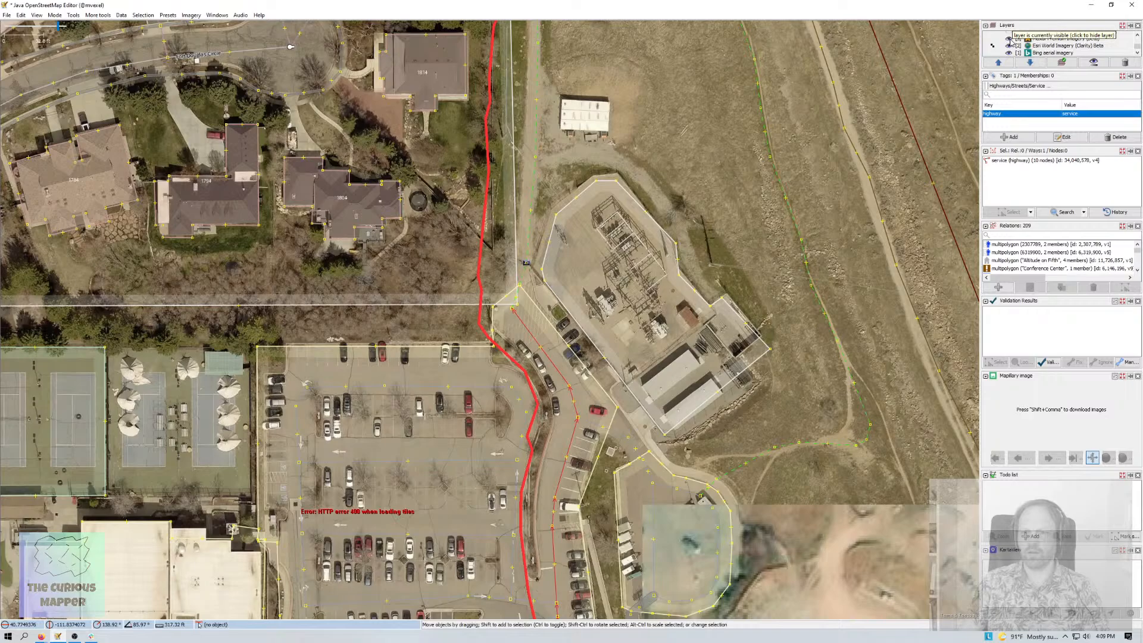
- Upload the changes to OpenStreetMap with the changeset comment "rerouted way (construction)"
key(ctrl+shift+Up)
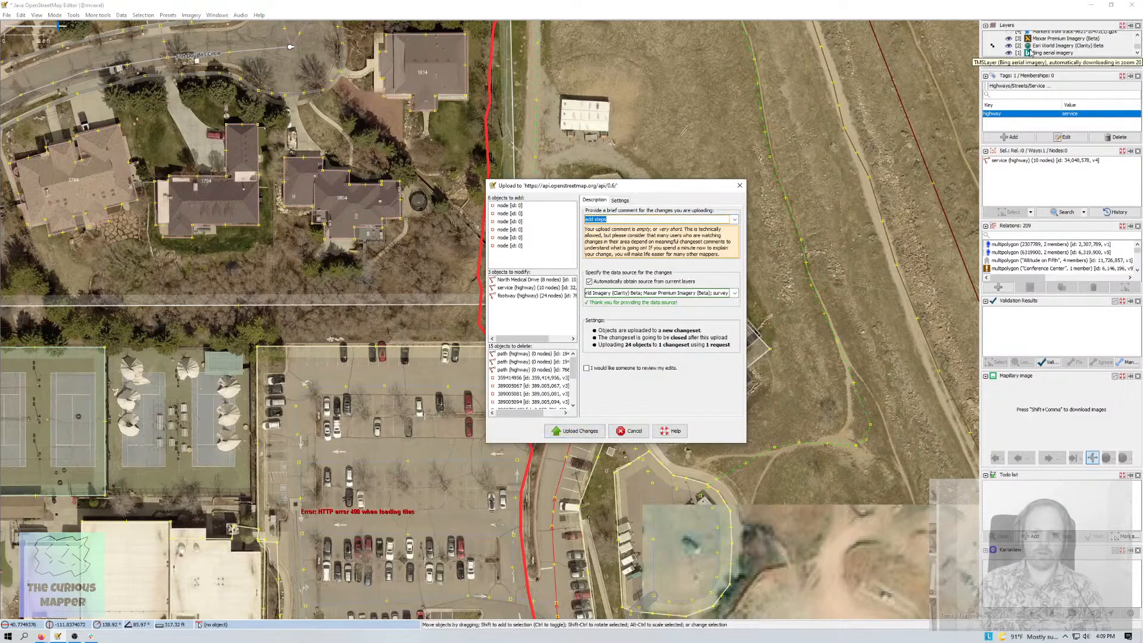
key(Down)
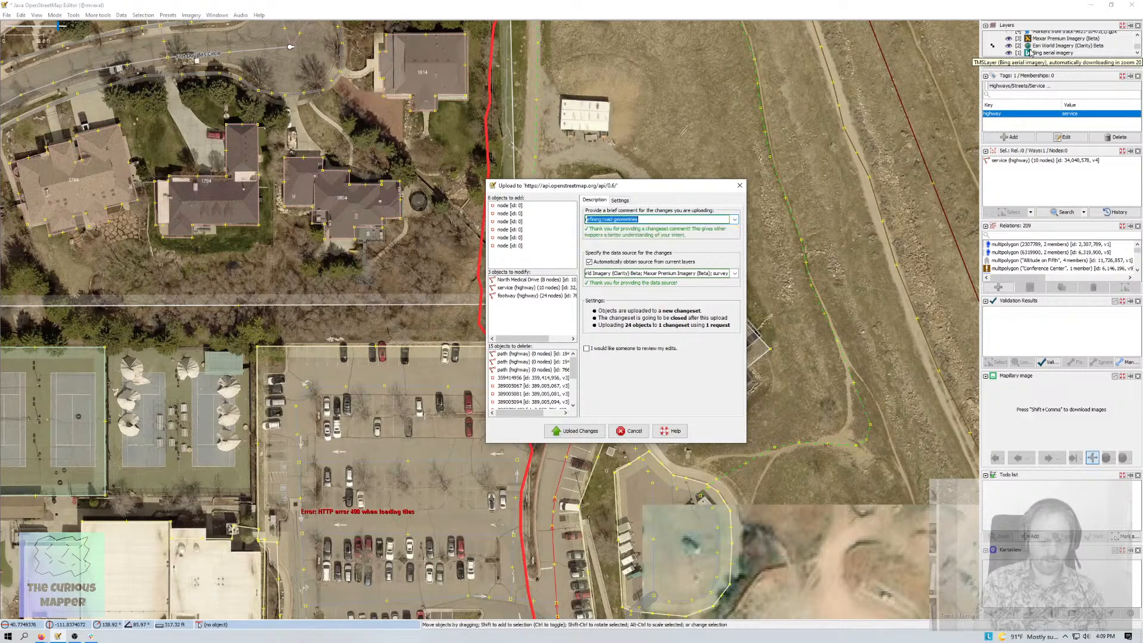
text(rerouted way)
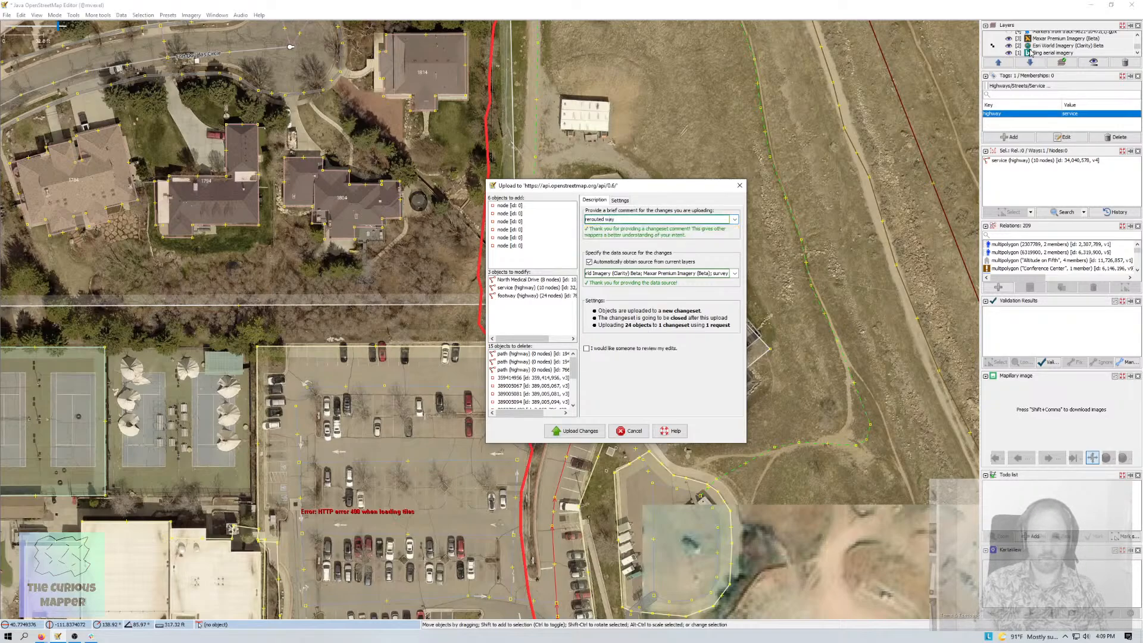
text( (construction))
key(Return)
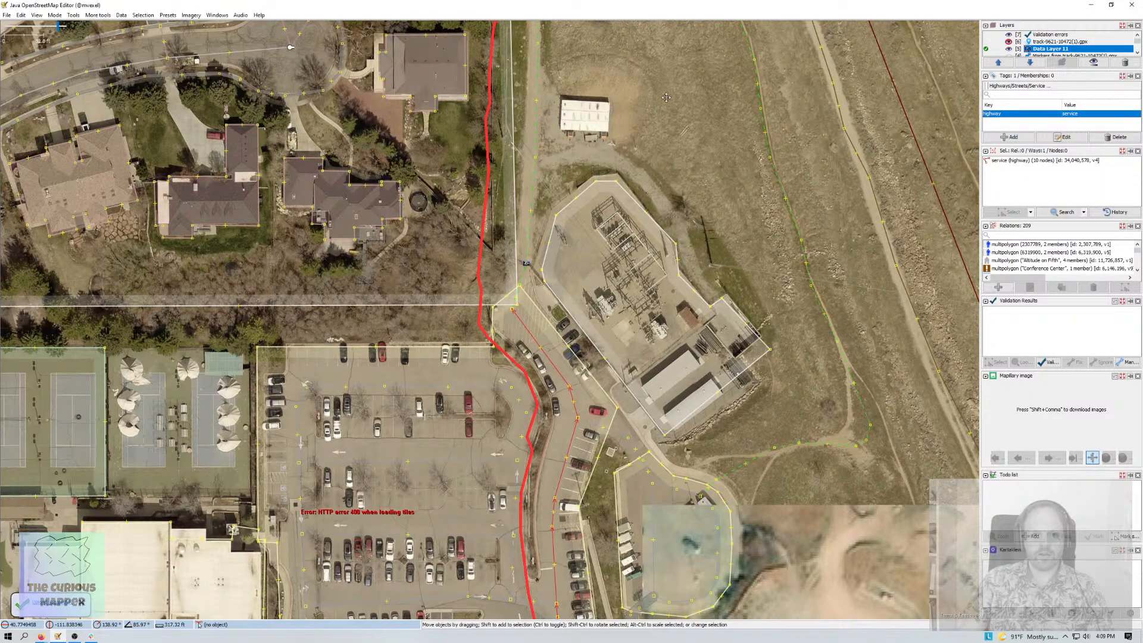
- Compare the background imagery layers over the paths and open field north of the substation
drag(661, 137, 651, 369)
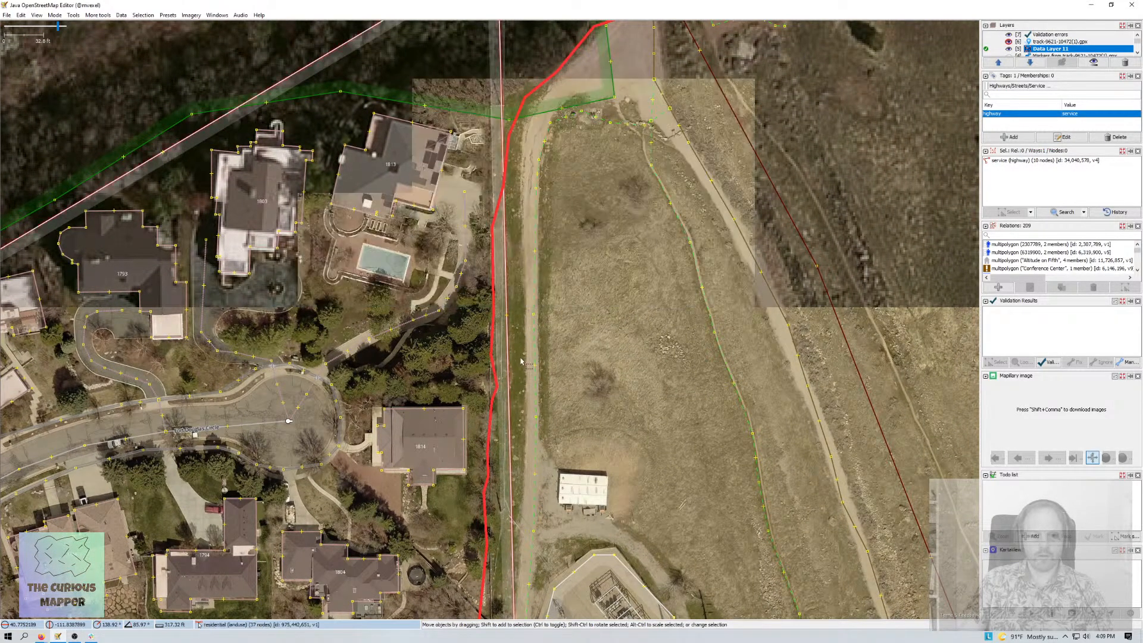
drag(549, 337, 548, 296)
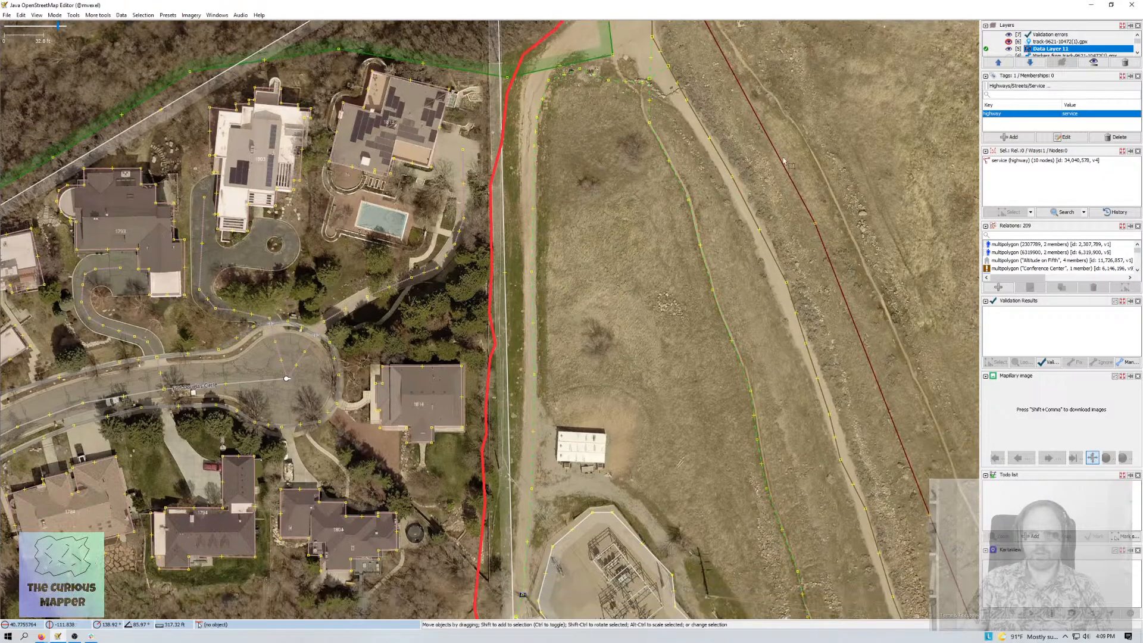
scroll(1017, 41, down, 1)
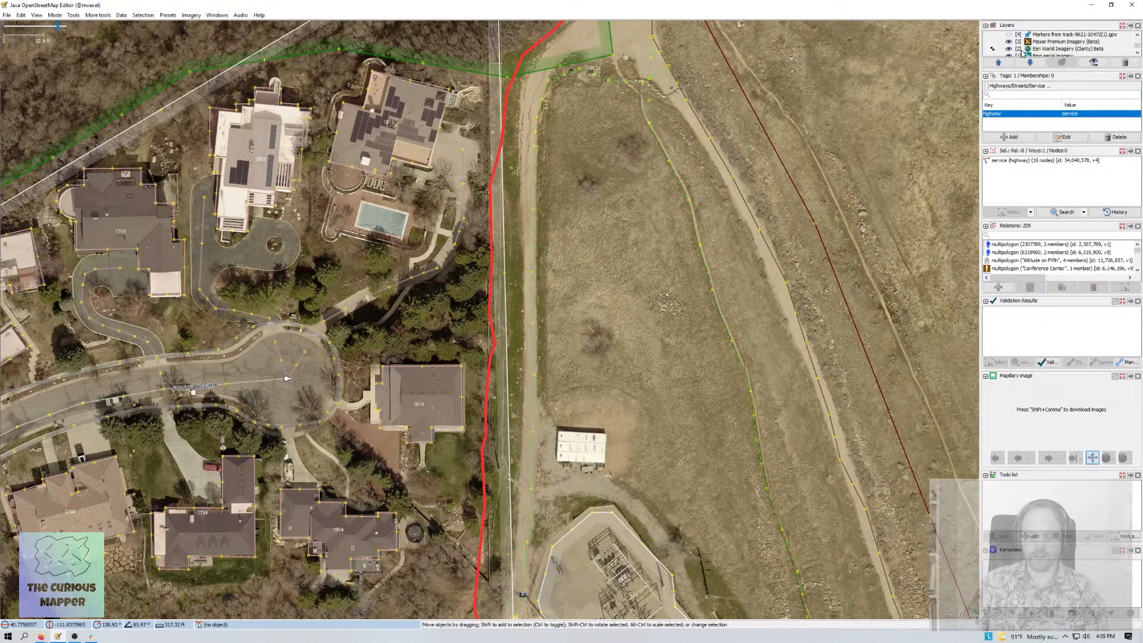
click(867, 89)
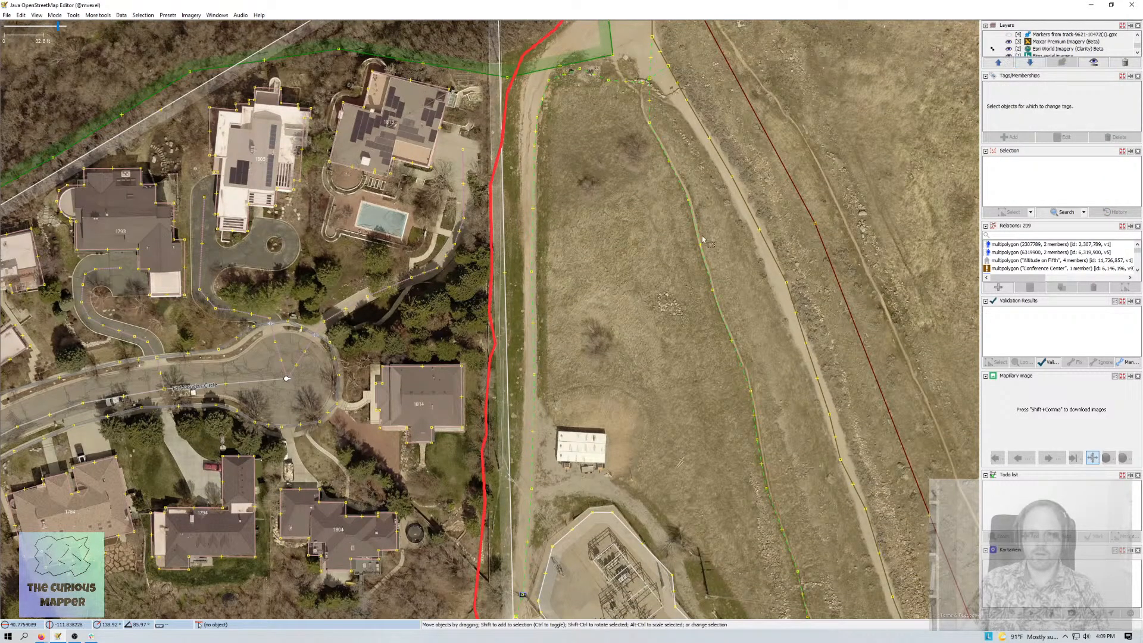
key(shift+bracketleft)
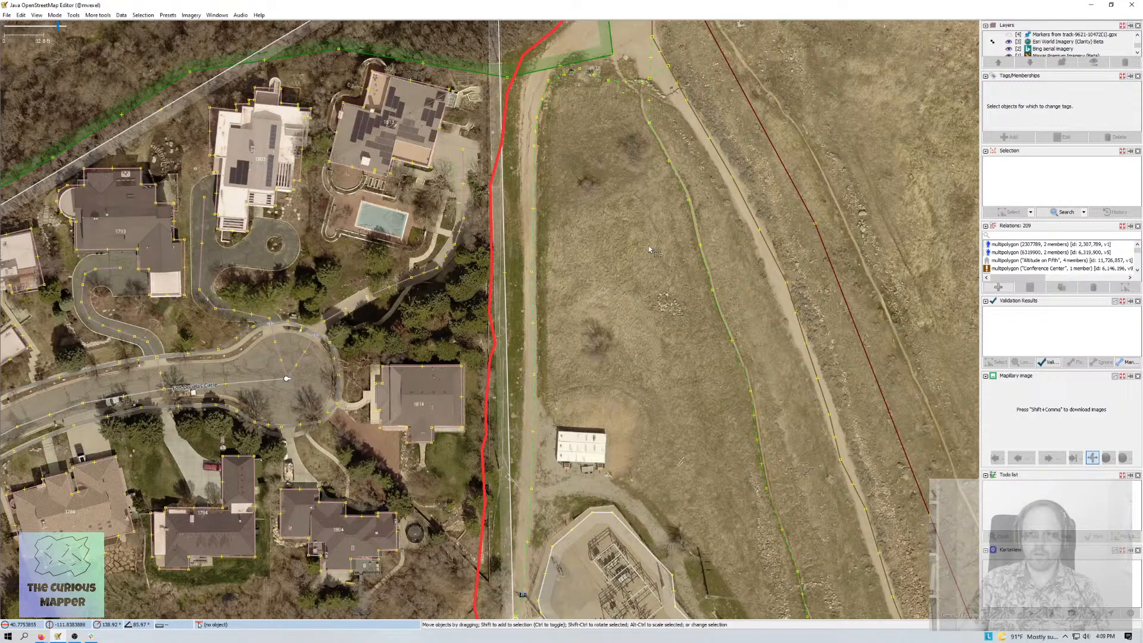
key(shift+bracketleft)
key(shift+bracketleft)
key(shift+bracketleft)
click(692, 210)
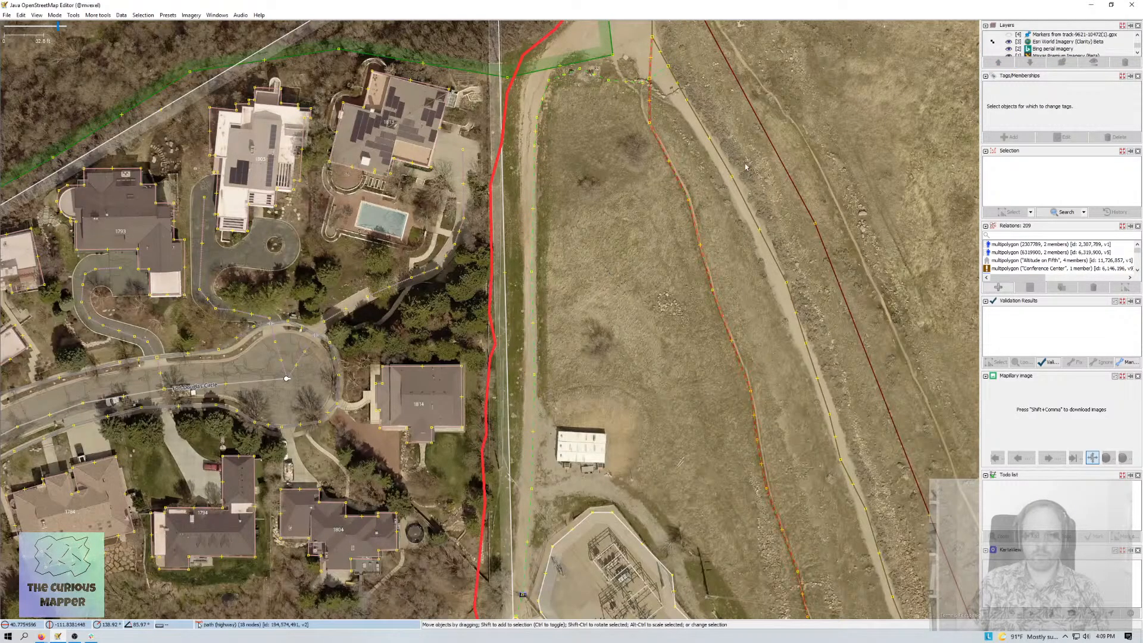
click(746, 168)
key(shift+bracketleft)
key(shift+bracketleft)
key(shift+bracketleft)
key(shift+bracketleft)
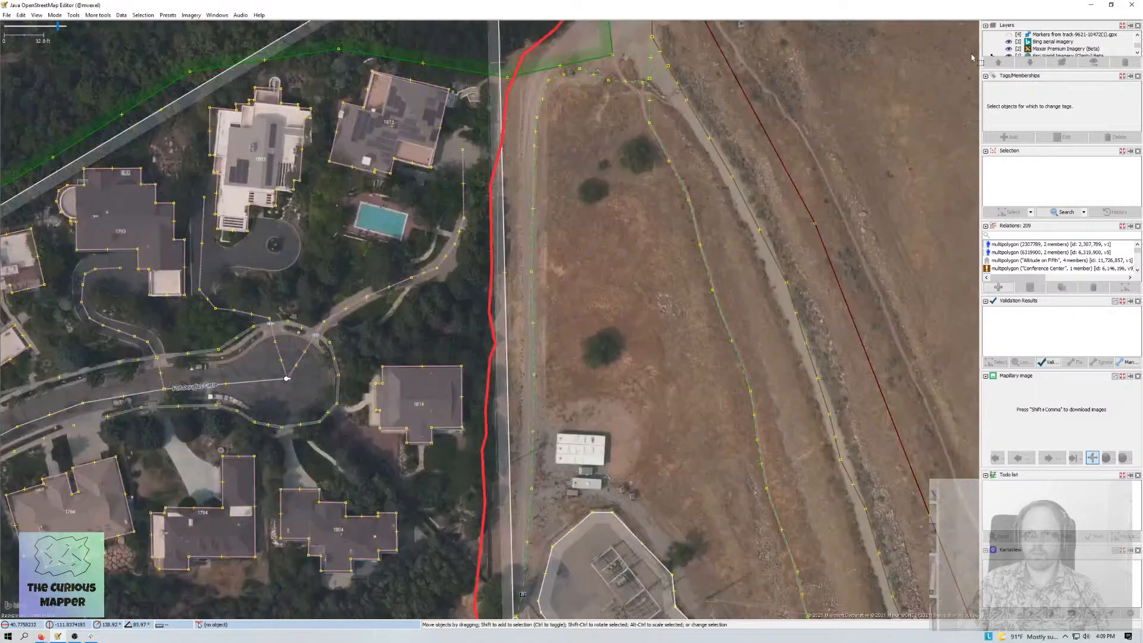
key(shift+bracketleft)
drag(571, 353, 516, 177)
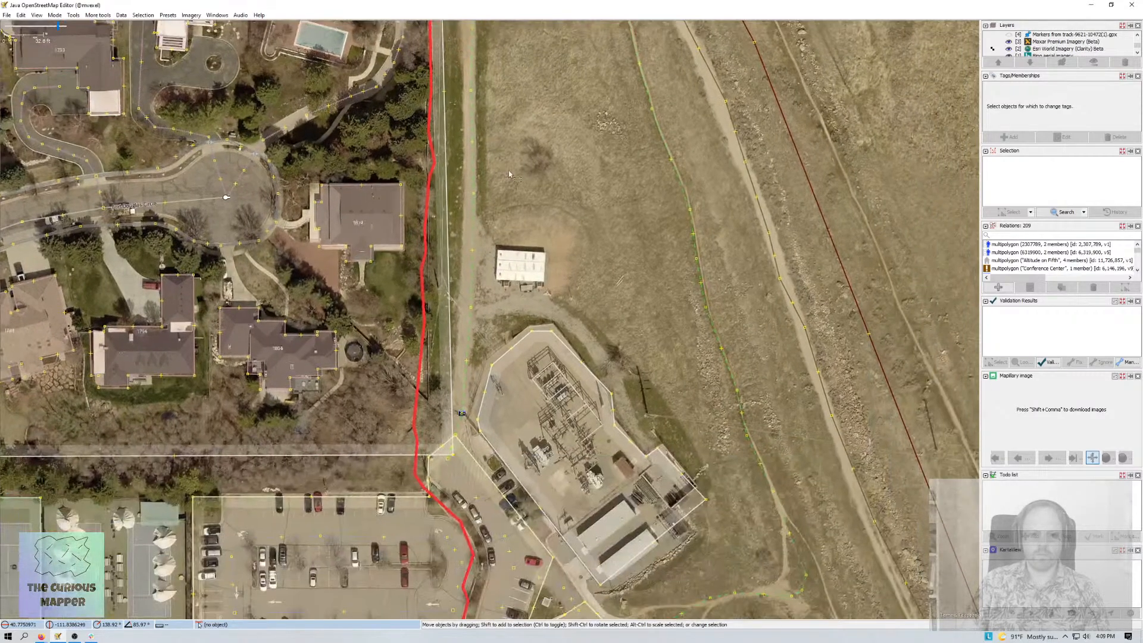
scroll(515, 177, down, 2)
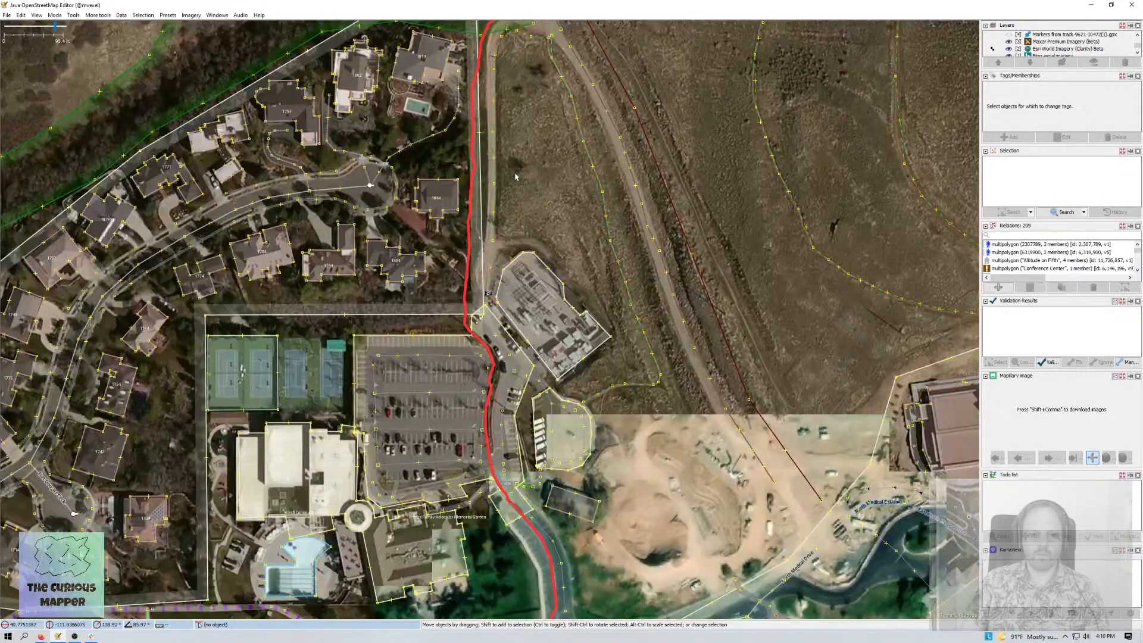
- Reorder the background layers so Bing aerial imagery lies above Maxar Premium and Esri World Imagery for the track's hairpin section
click(1009, 43)
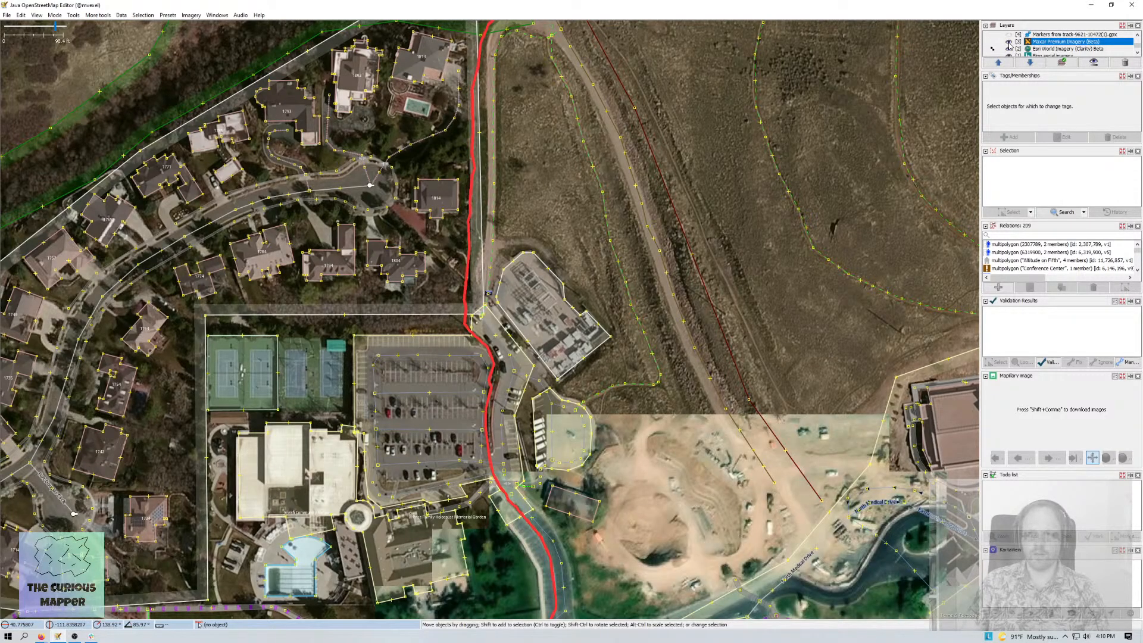
click(1008, 42)
drag(576, 179, 604, 382)
drag(676, 42, 579, 255)
drag(1064, 42, 1052, 56)
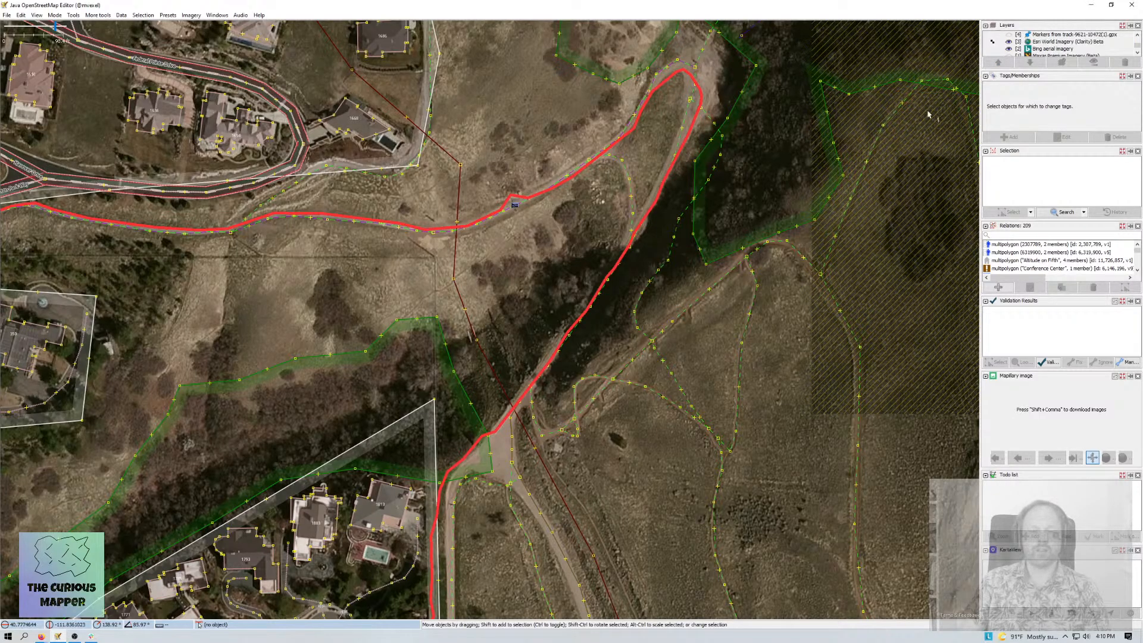
drag(1050, 42, 1044, 56)
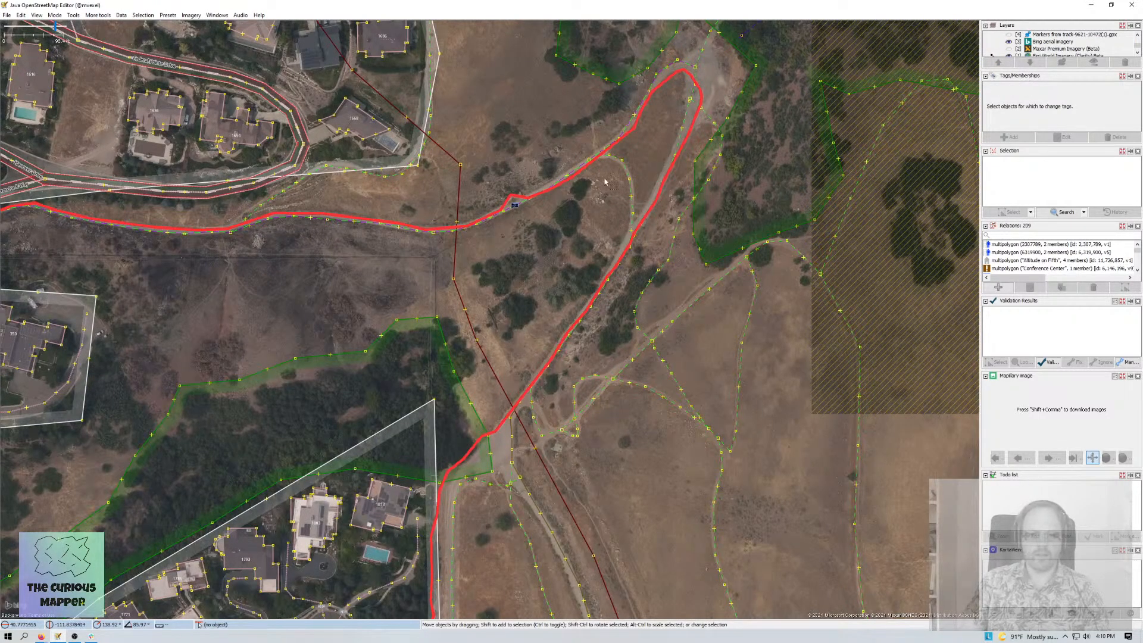
- Inspect the tags of the gate node on the path west of the track's hairpin
drag(648, 114, 646, 128)
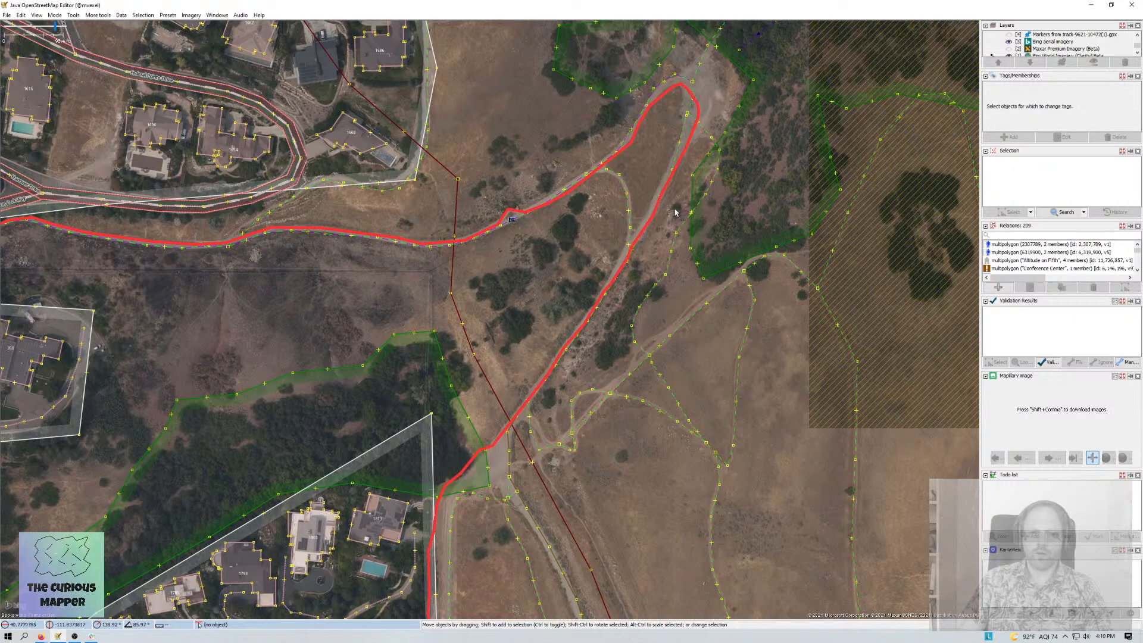
scroll(506, 214, up, 5)
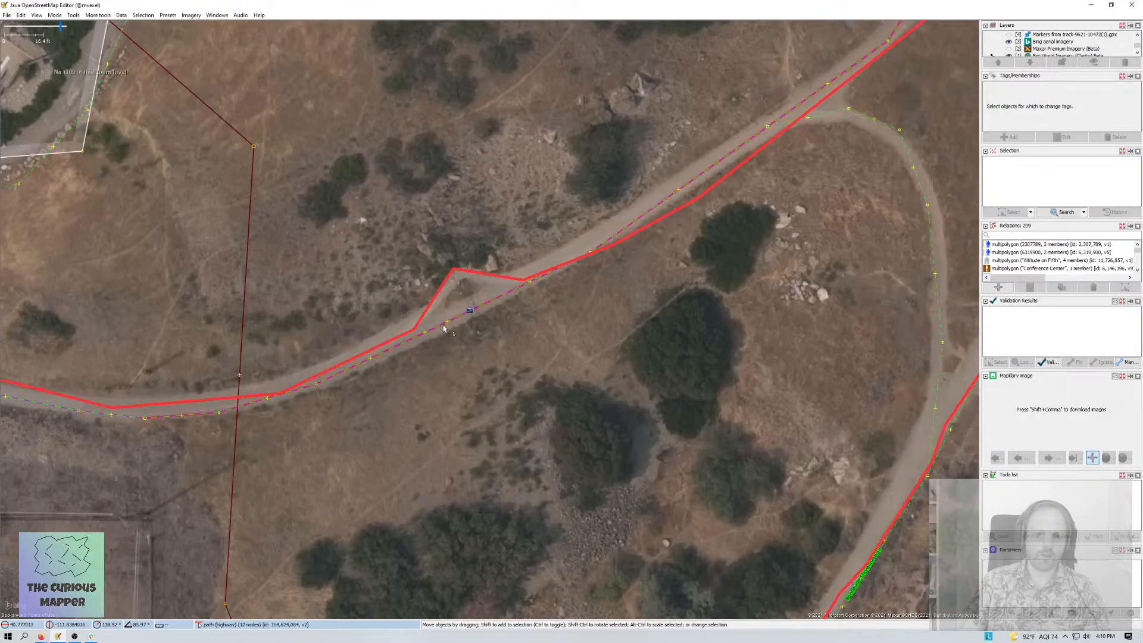
click(469, 312)
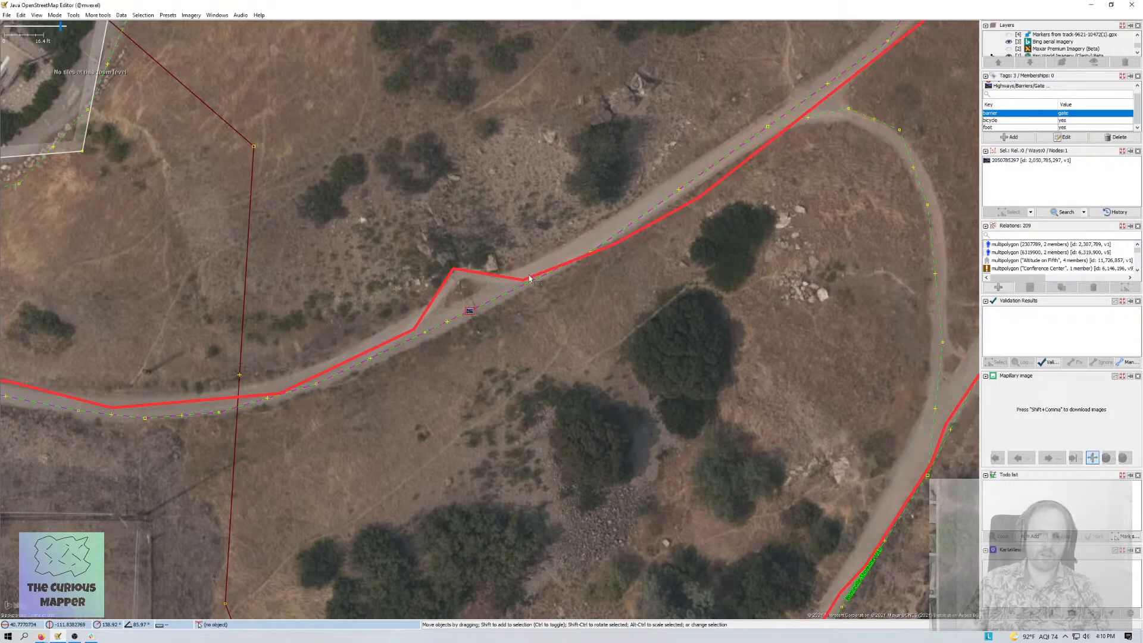
- Follow the track west from the gate and examine the tags of the path south of the residential road
mouse_move(241, 371)
mouse_down()
mouse_move(306, 345)
mouse_move(515, 306)
mouse_up()
mouse_move(45, 178)
mouse_down()
mouse_move(235, 217)
mouse_move(738, 218)
mouse_up()
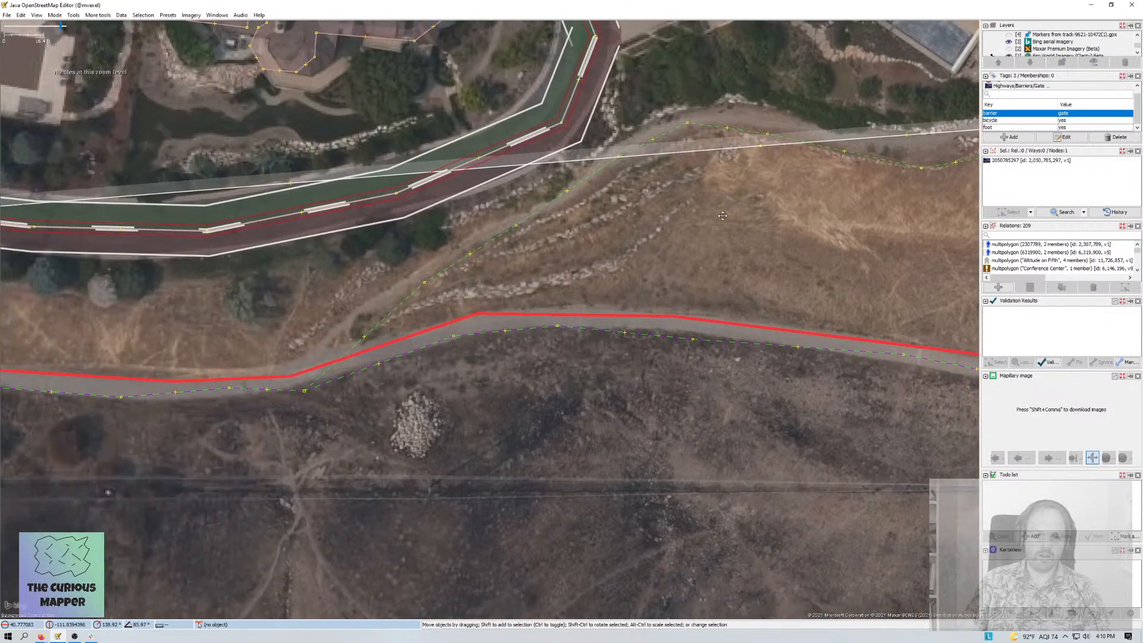
drag(213, 433, 610, 435)
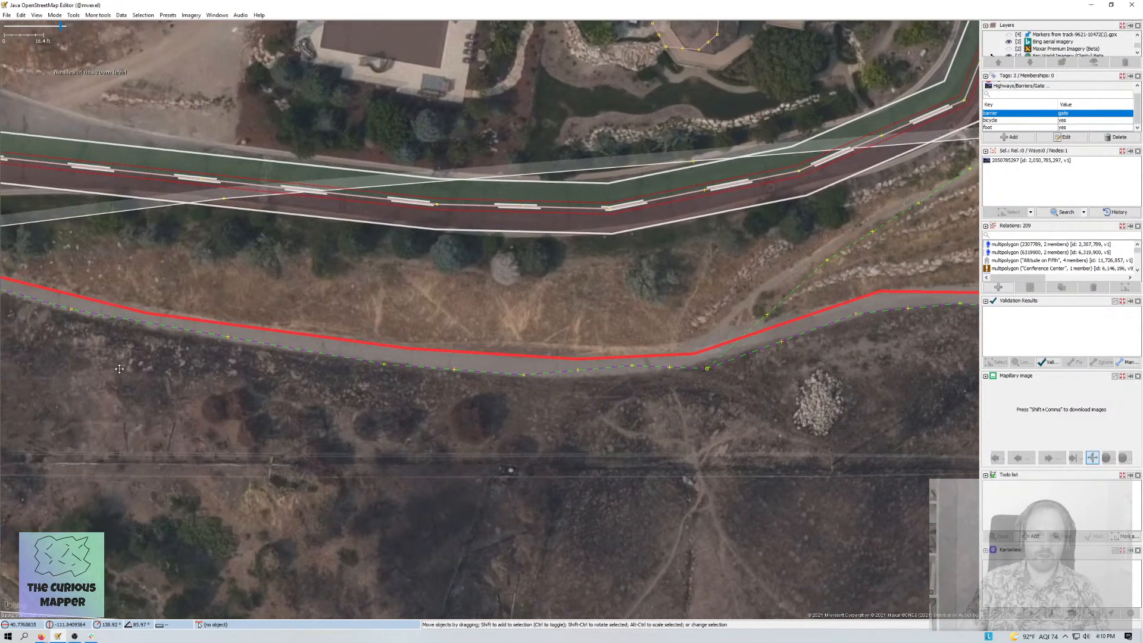
drag(252, 373, 476, 375)
click(477, 375)
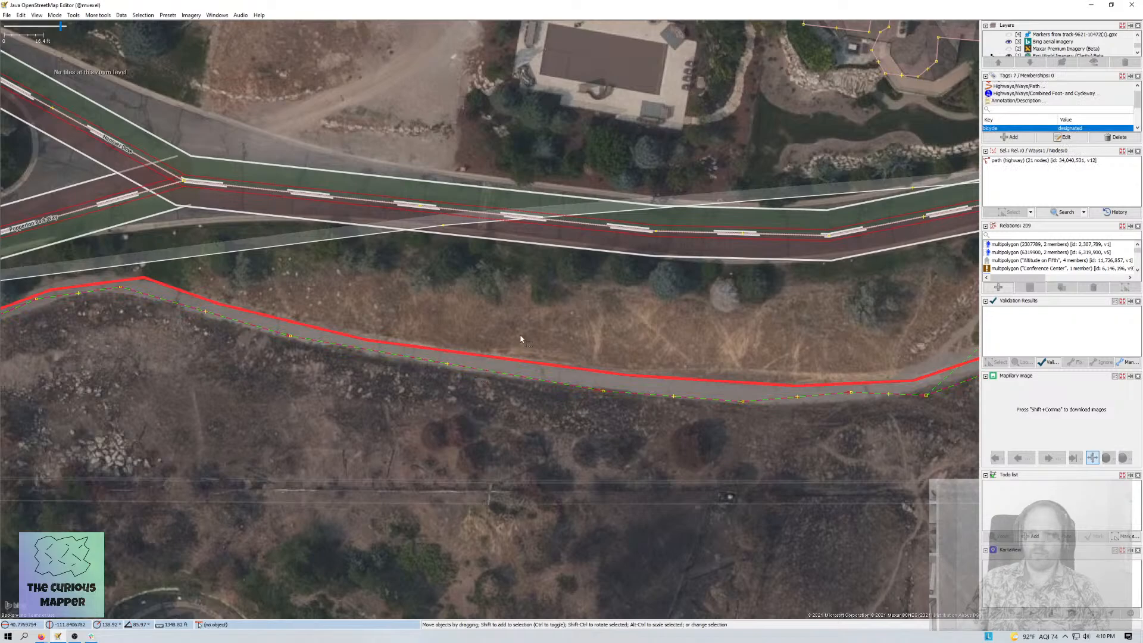
scroll(1025, 120, down, 3)
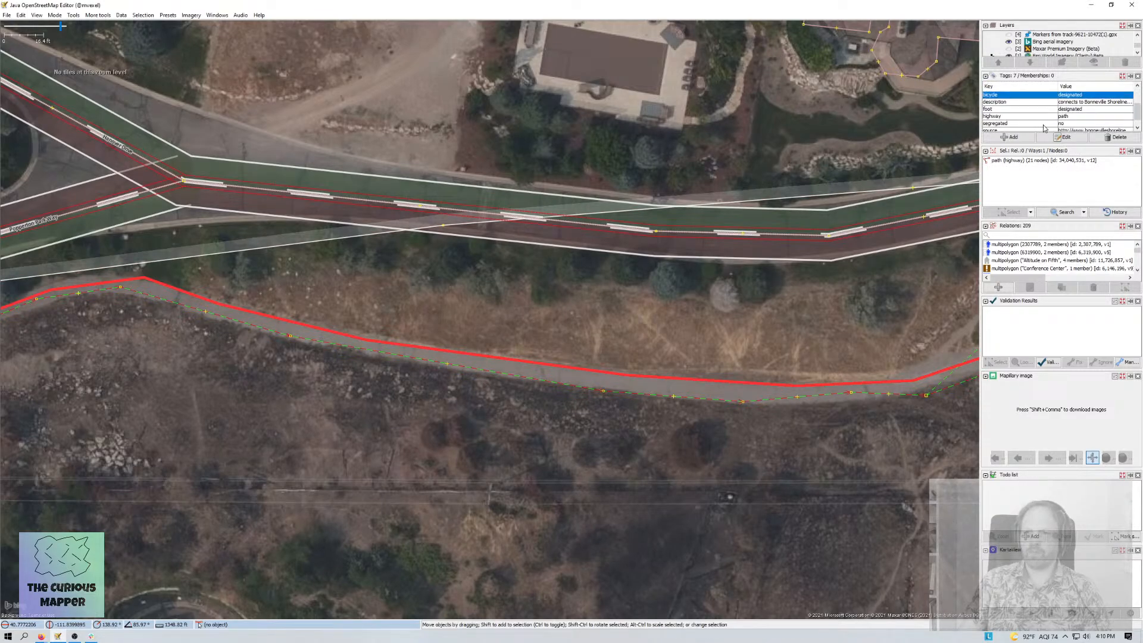
- Follow the track west past the park and cemetery, through the residential streets and up into the canyon, examining the mapped paths along it
scroll(1043, 127, down, 1)
drag(214, 381, 714, 357)
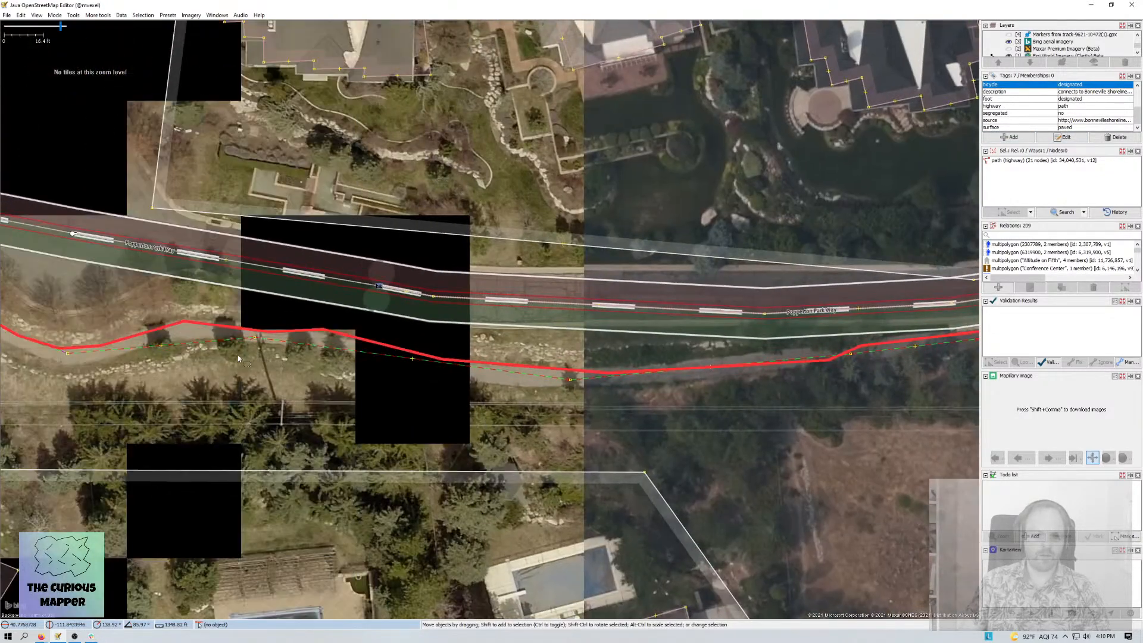
drag(238, 359, 953, 408)
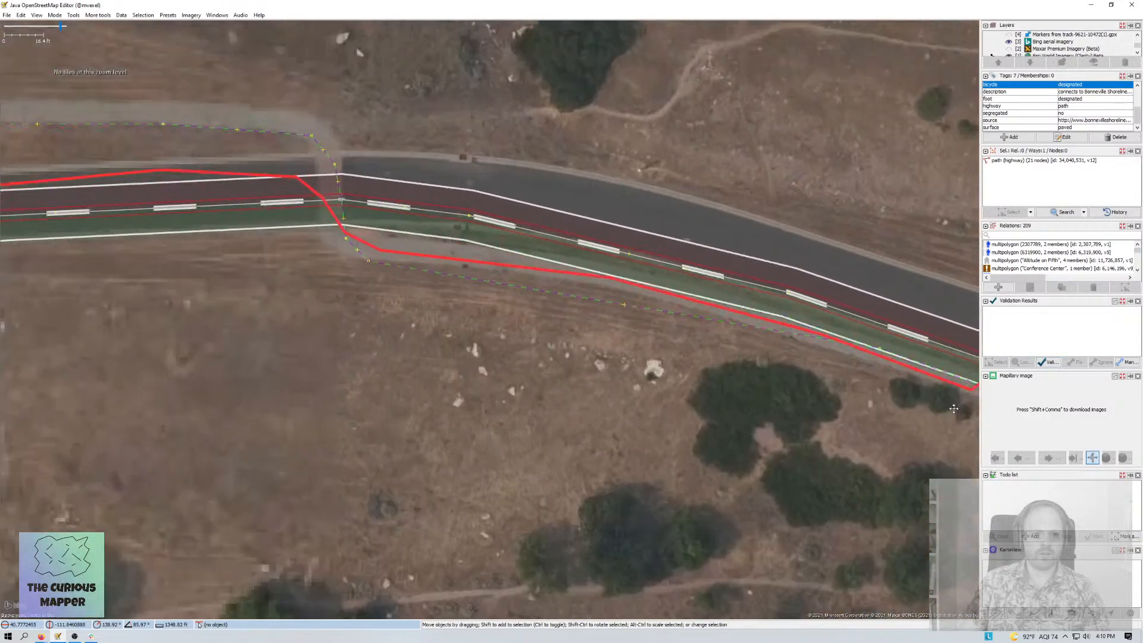
drag(673, 333, 954, 411)
drag(890, 346, 976, 456)
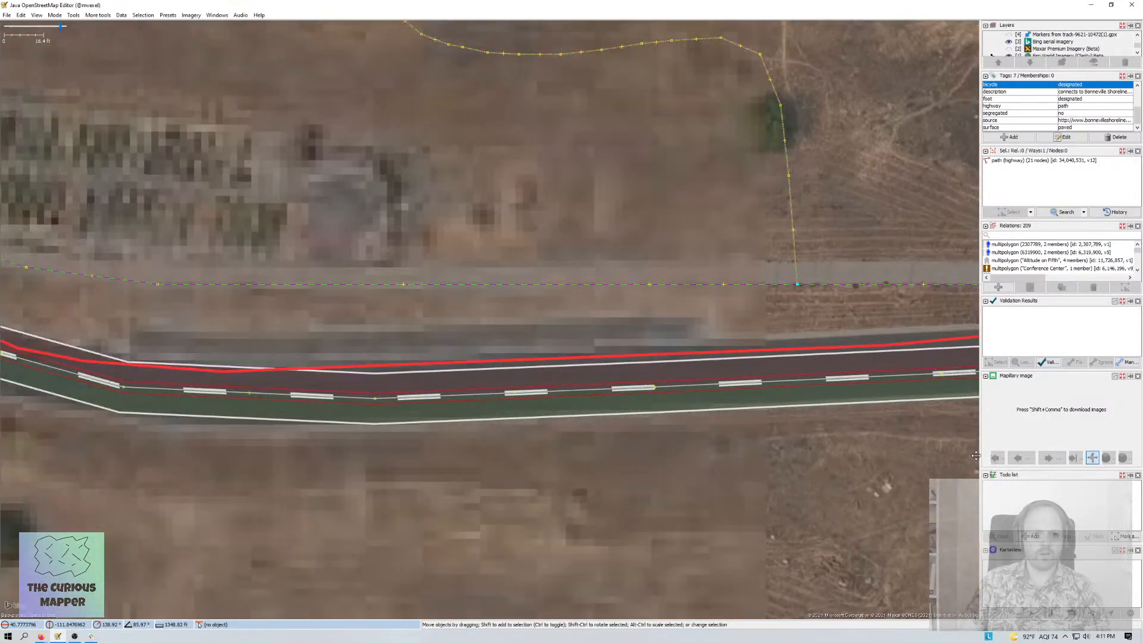
scroll(975, 455, down, 5)
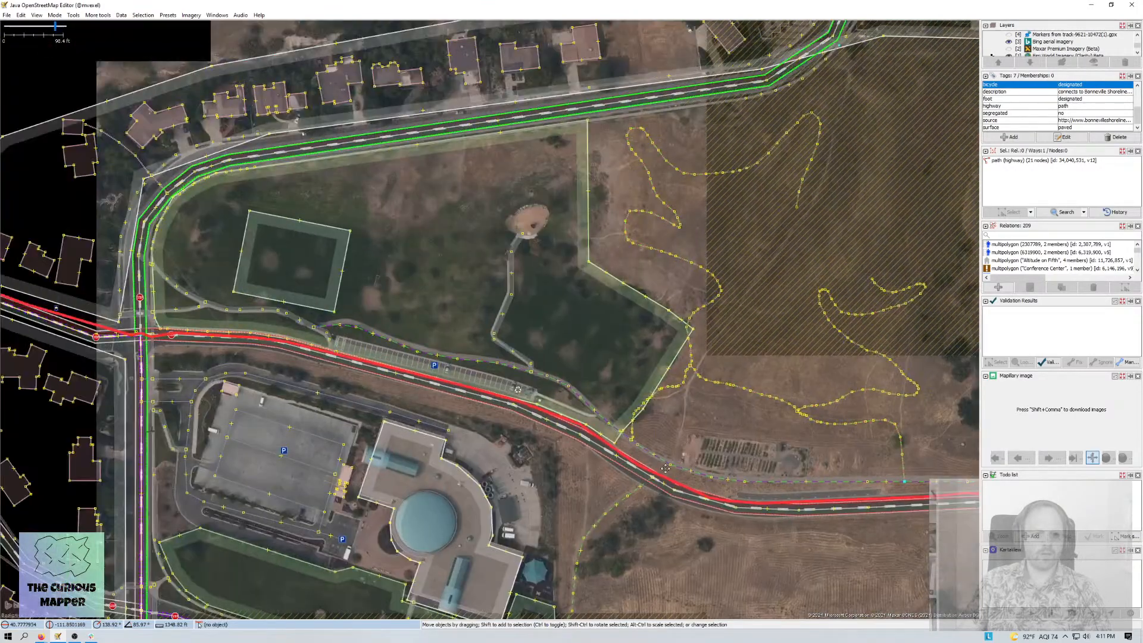
drag(127, 313, 555, 452)
scroll(478, 411, up, 3)
scroll(483, 357, down, 5)
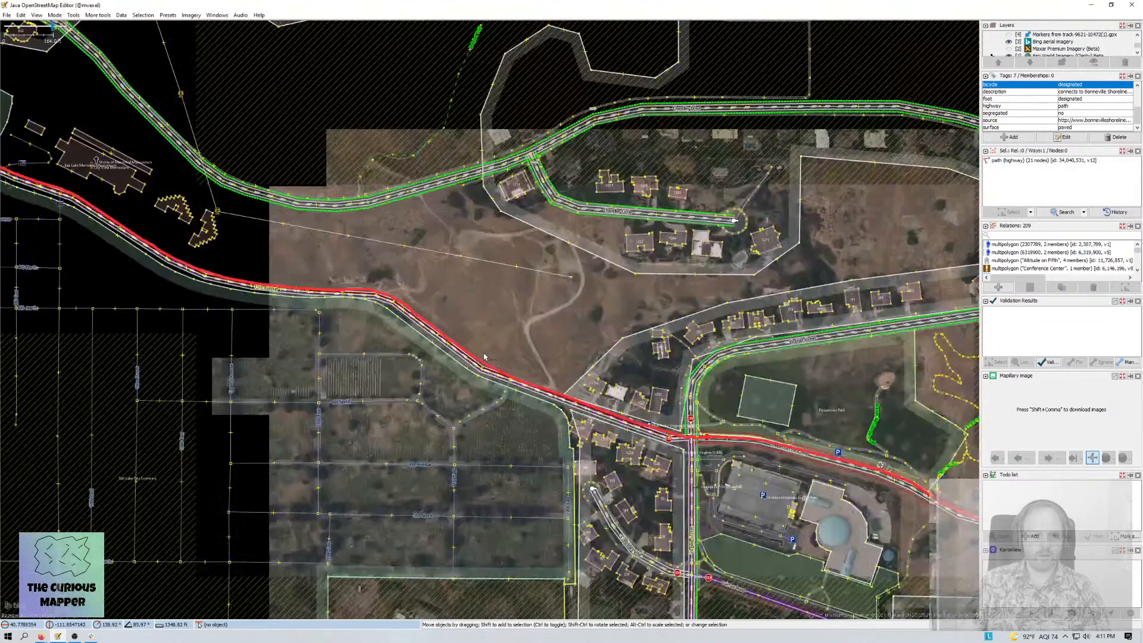
scroll(484, 357, down, 2)
drag(158, 275, 915, 421)
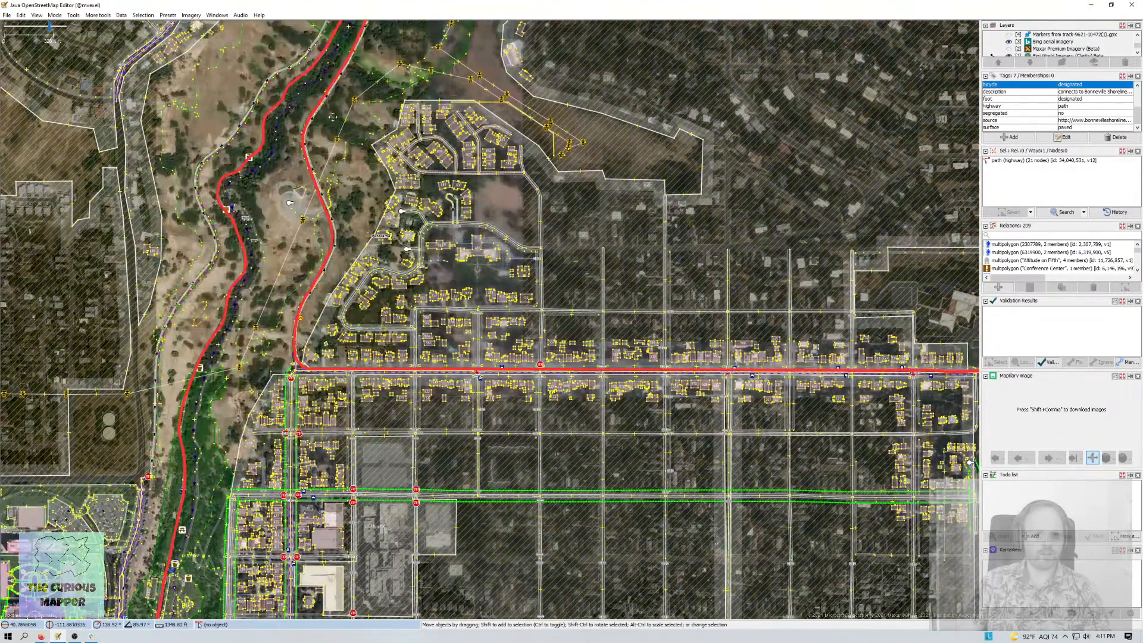
drag(332, 117, 341, 339)
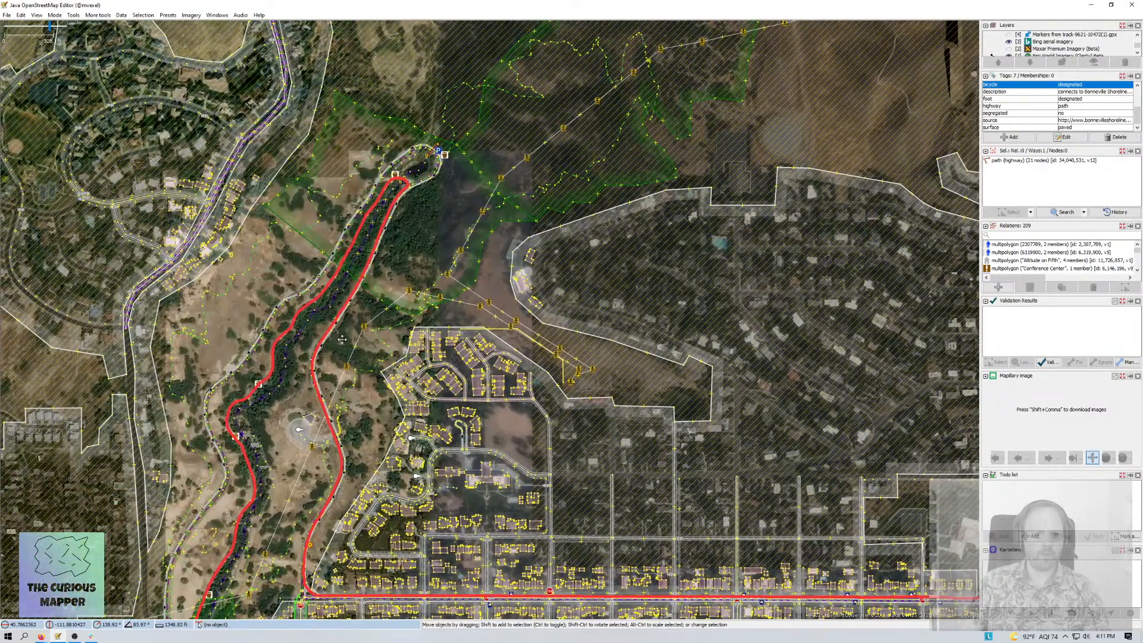
- Add the KartaView street-level photo layer for the canyon section of the track along Bonneville Boulevard
scroll(414, 169, up, 3)
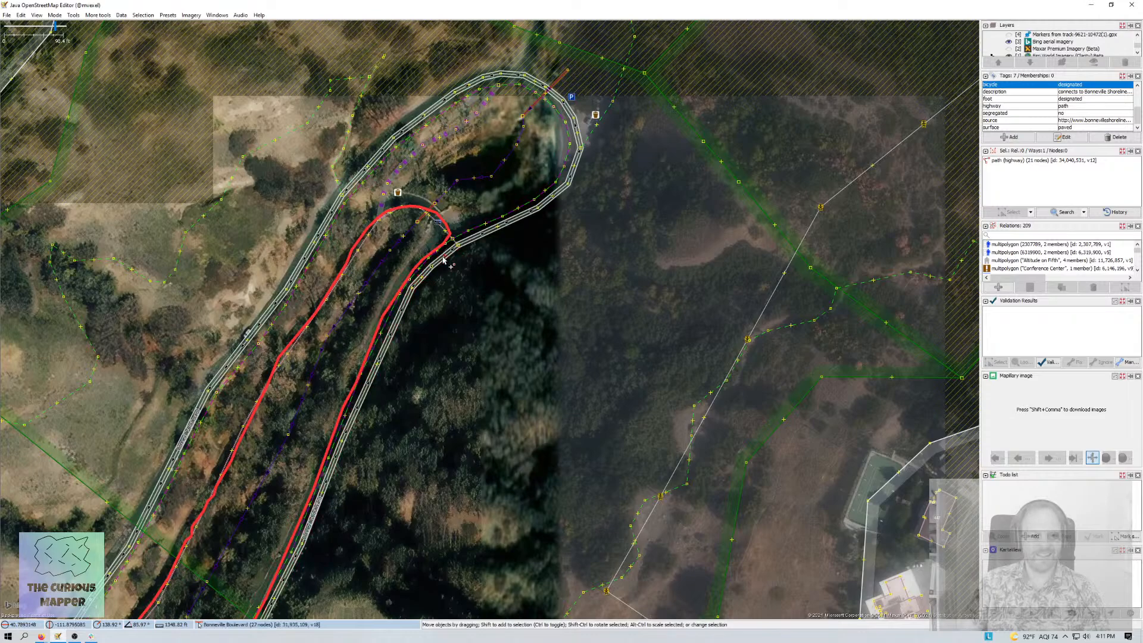
drag(398, 370, 485, 267)
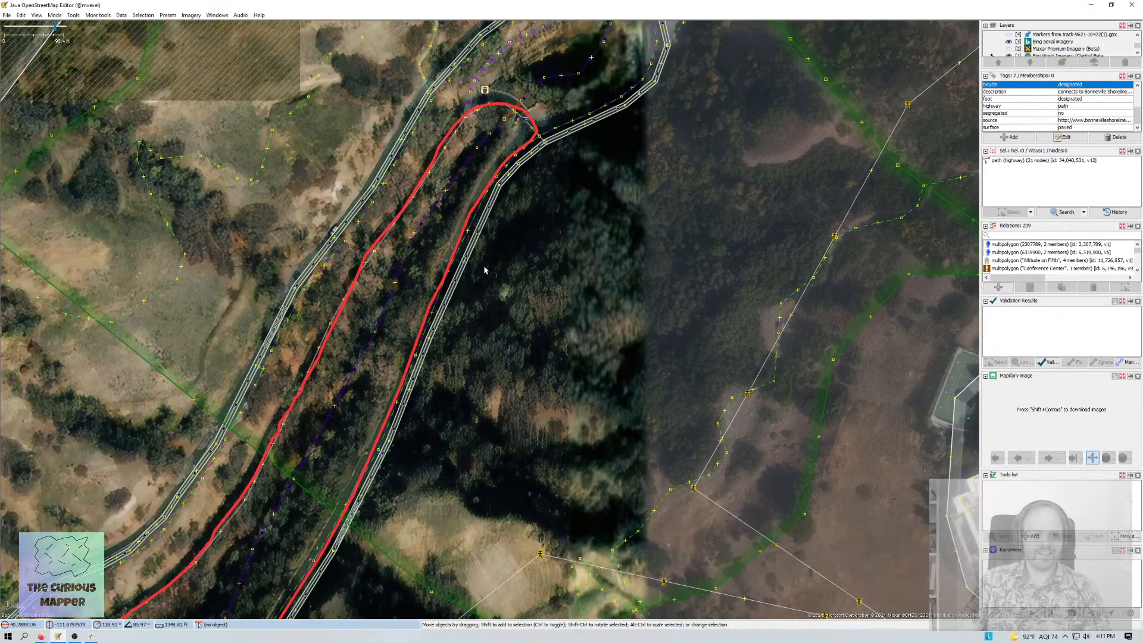
scroll(424, 381, up, 3)
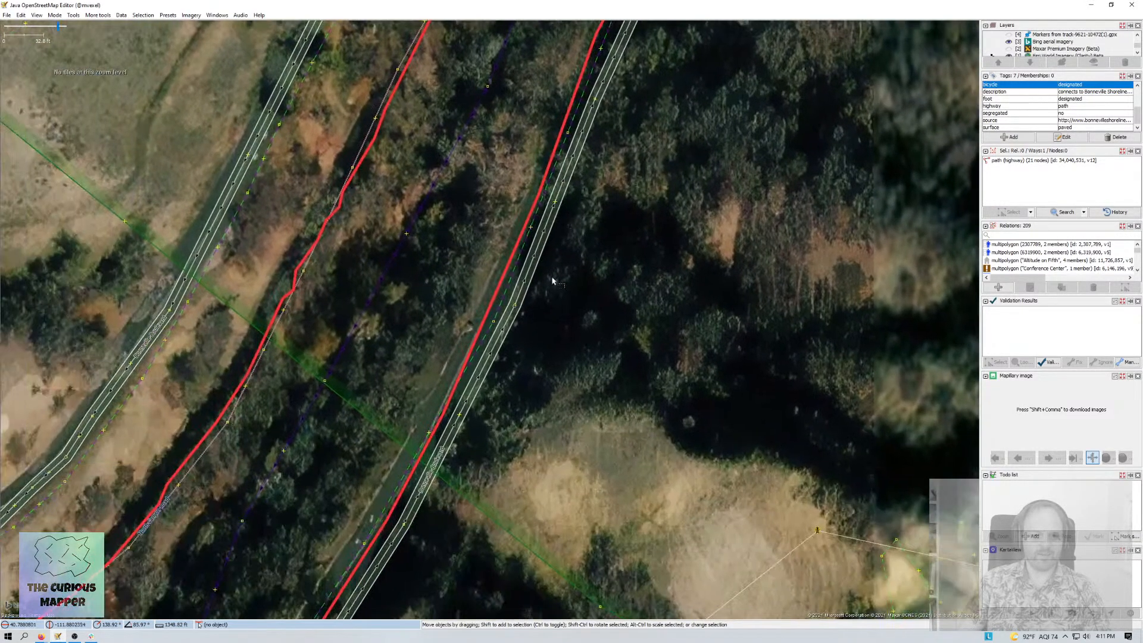
click(191, 15)
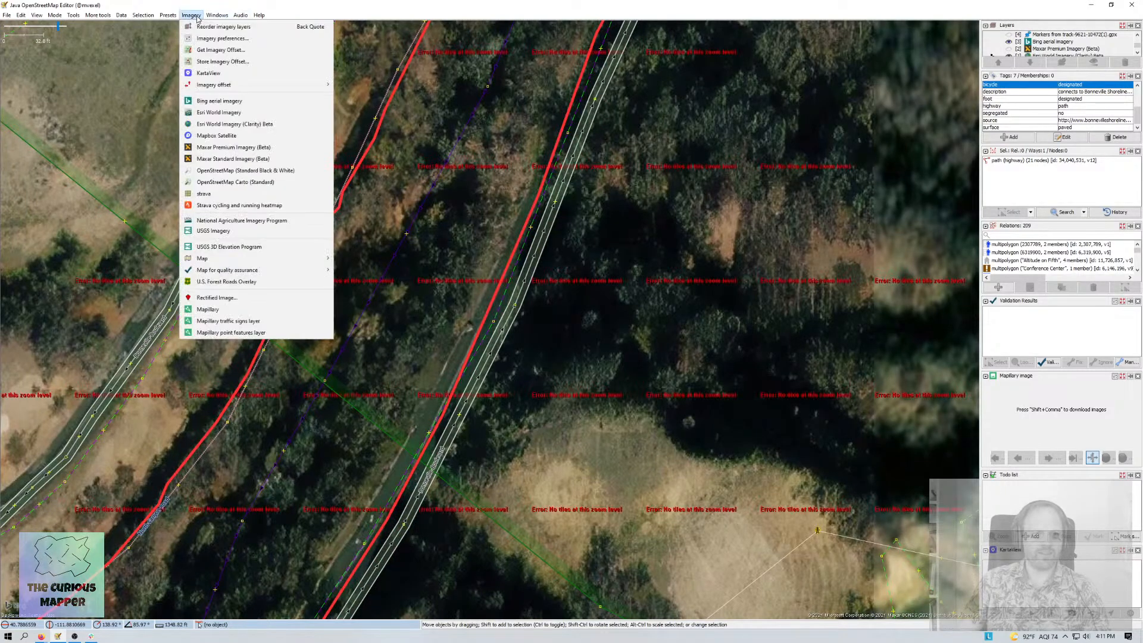
mouse_move(238, 272)
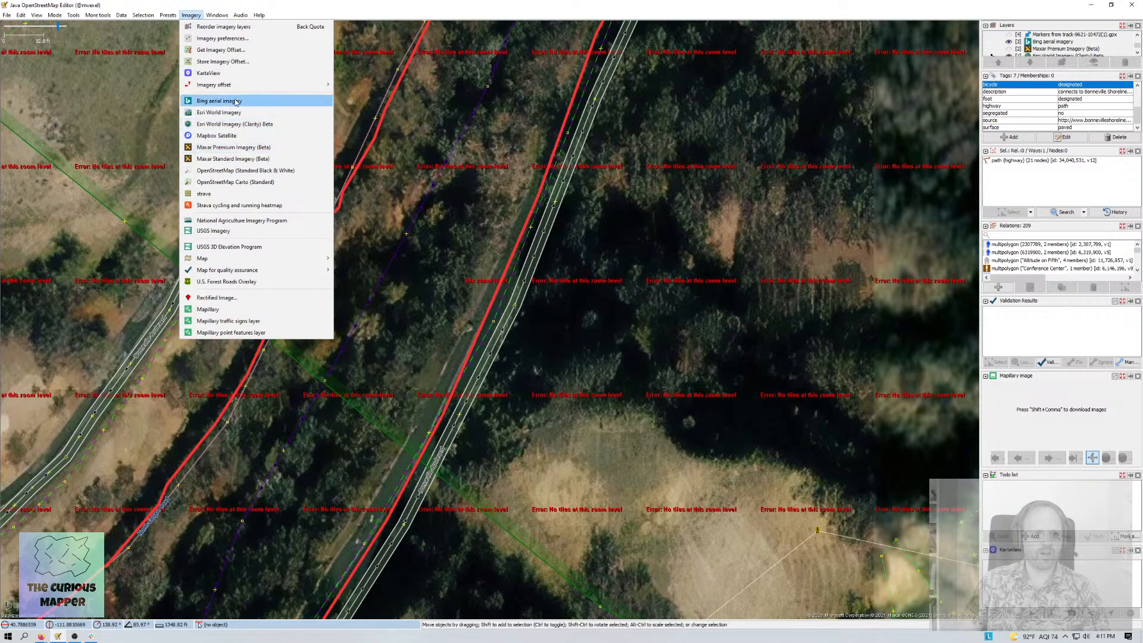
click(232, 73)
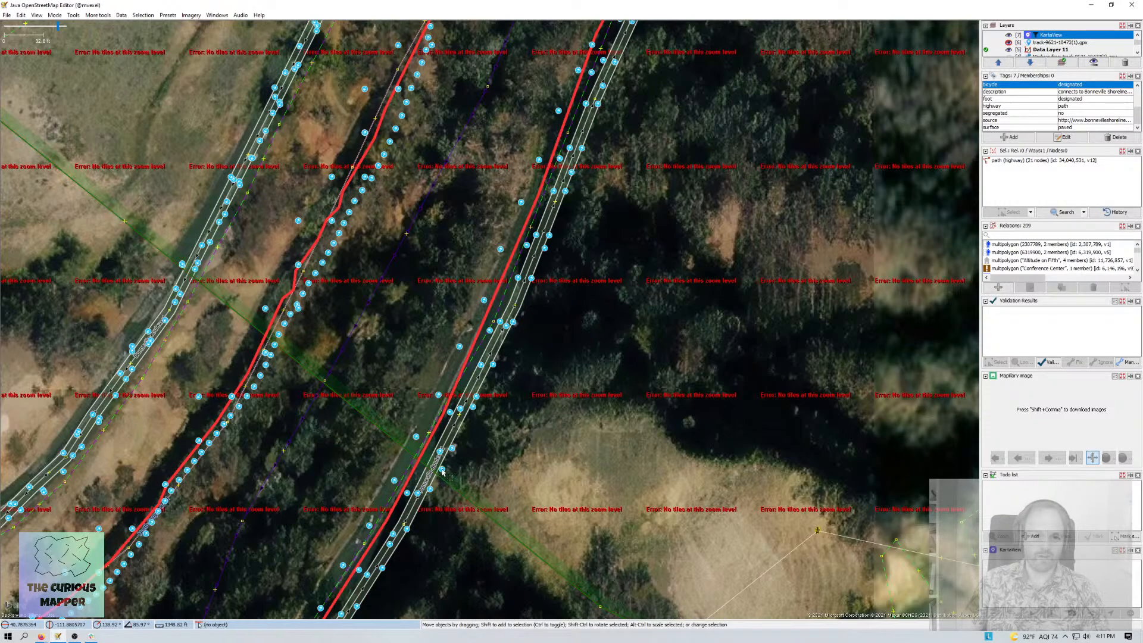
- Clear the selection, load a KartaView photo on Bonneville Boulevard, and show the photo viewer in its own window
key(Escape)
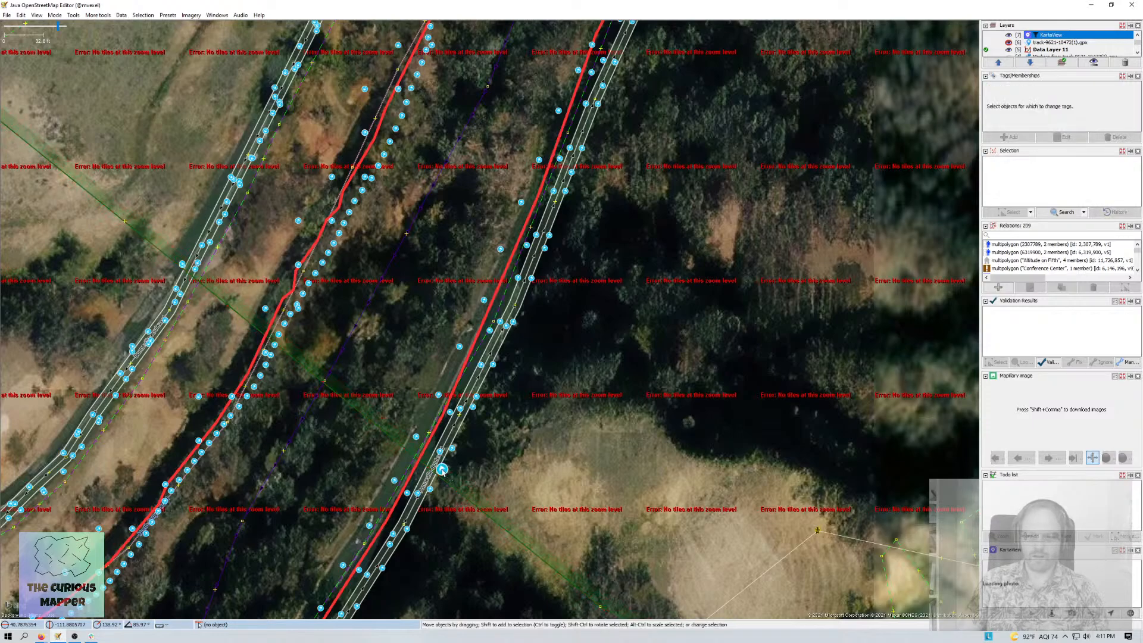
click(441, 470)
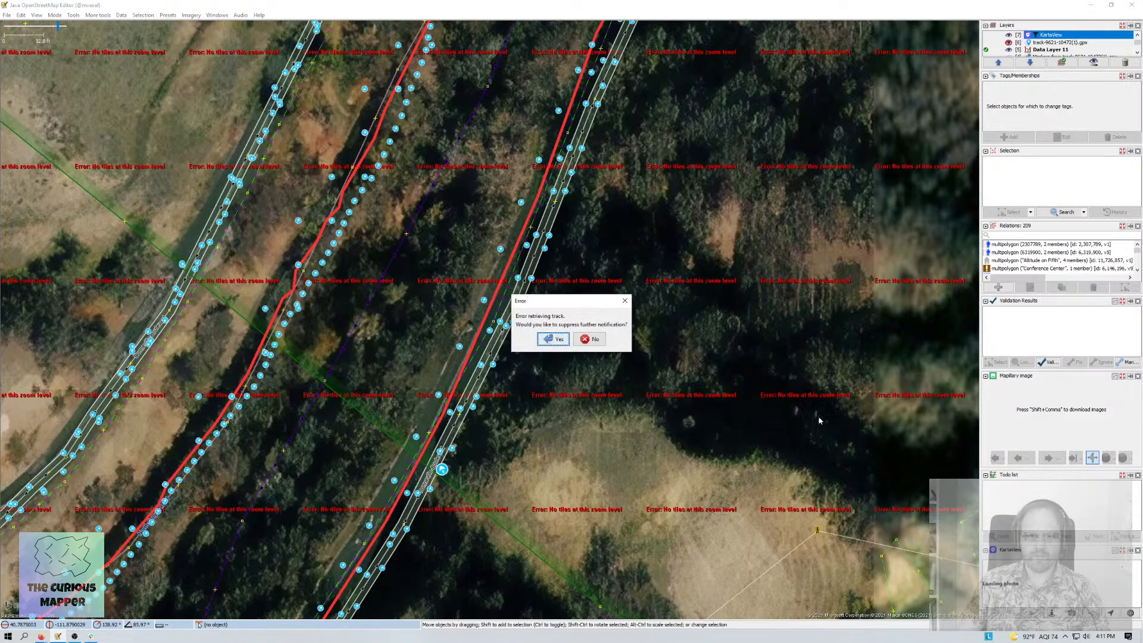
click(596, 340)
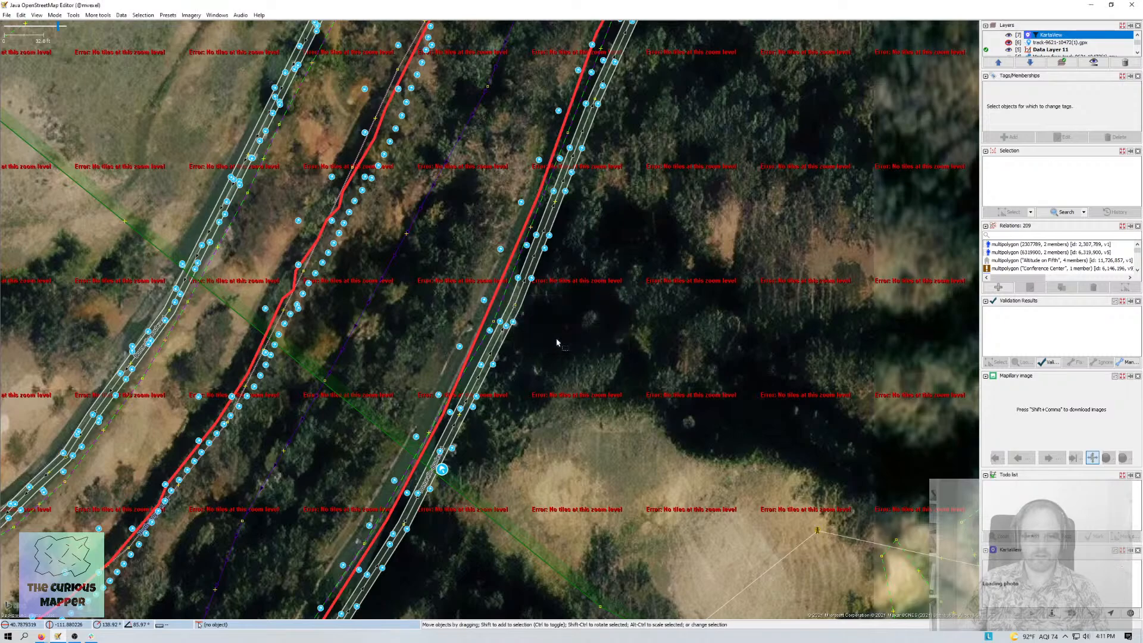
click(451, 449)
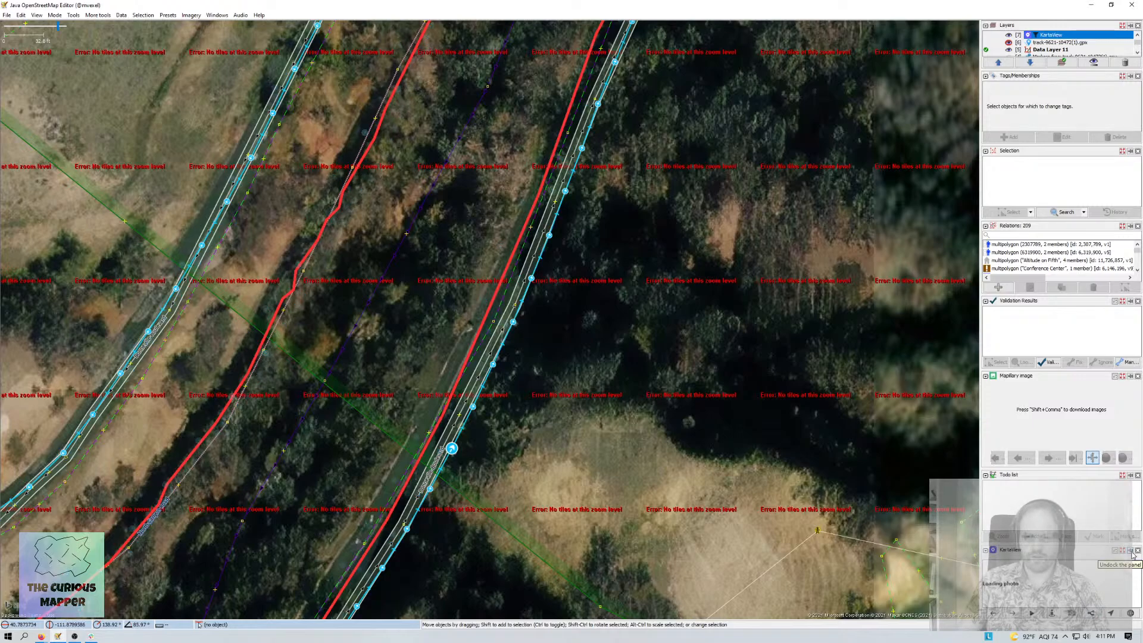
click(1131, 553)
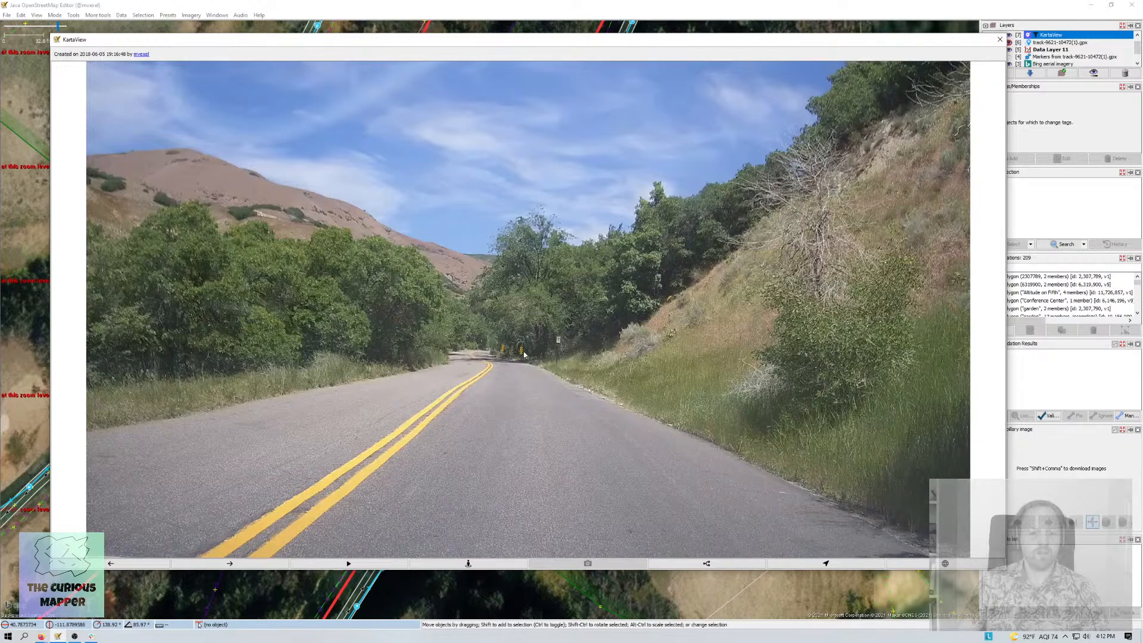
- Step forward through the KartaView photos along Bonneville Boulevard to examine the road markings and roadside signs, and dock the photo viewer again
click(253, 563)
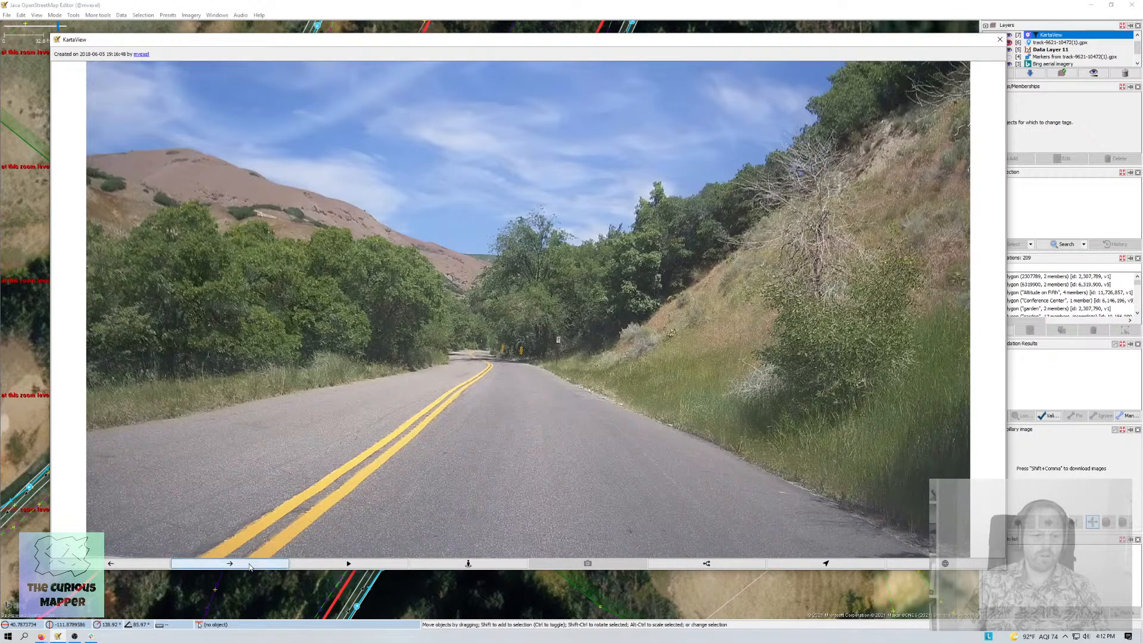
click(251, 564)
click(249, 565)
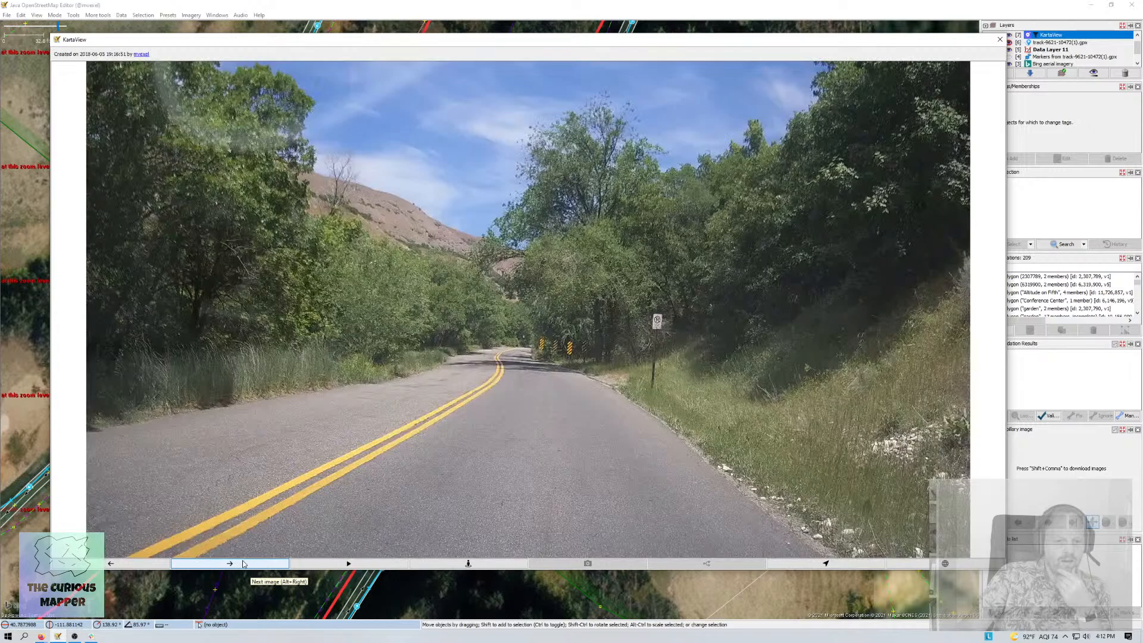
click(243, 563)
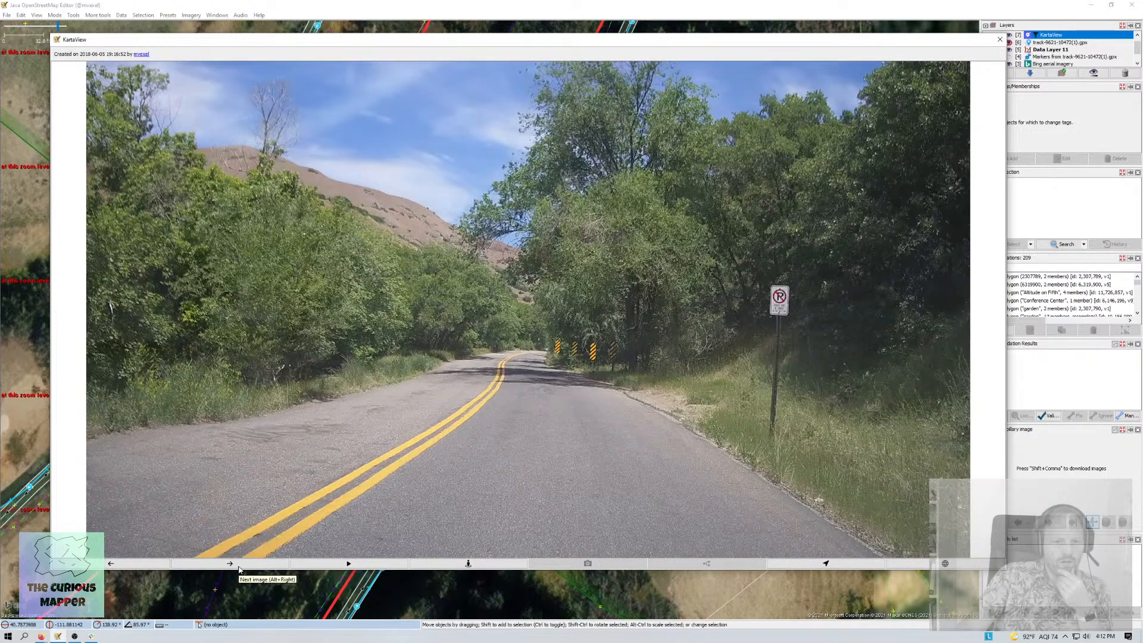
click(239, 567)
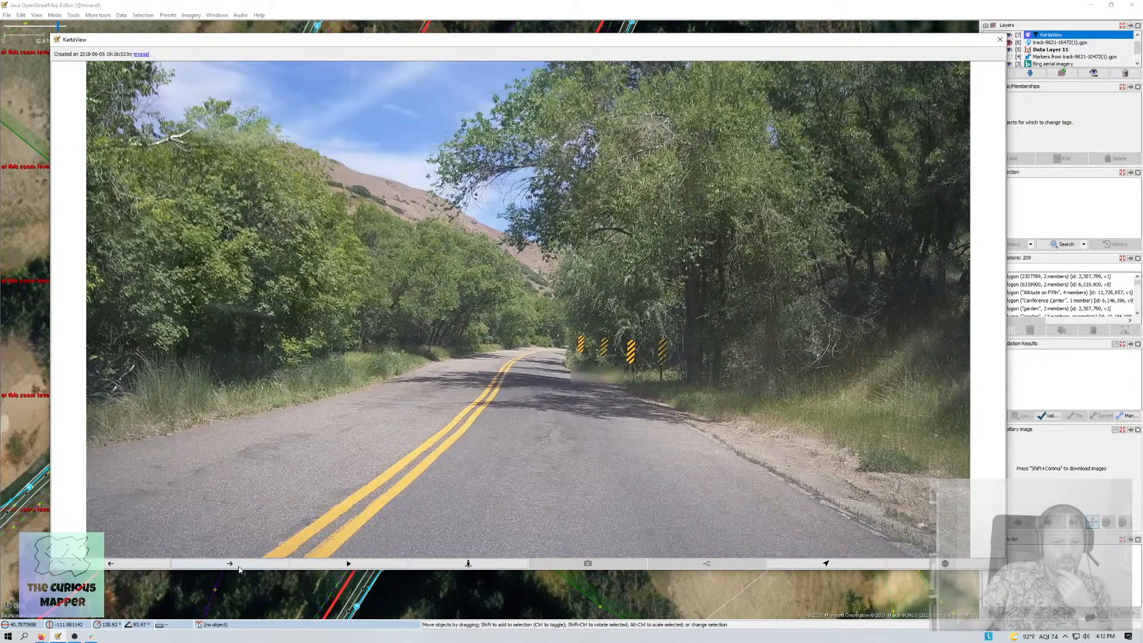
click(238, 567)
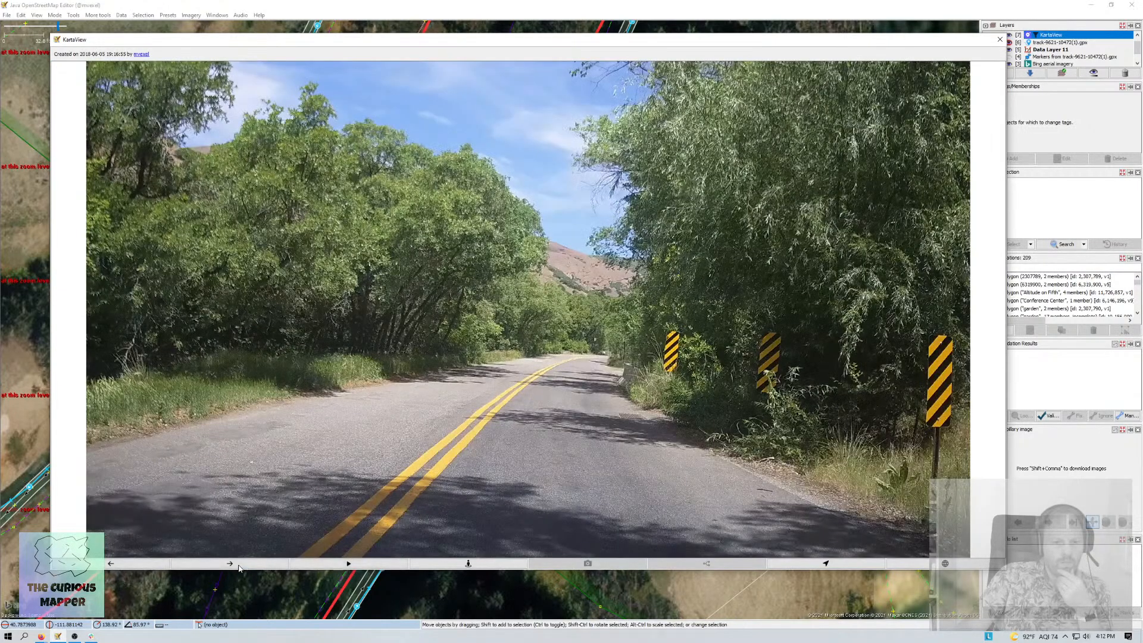
click(238, 568)
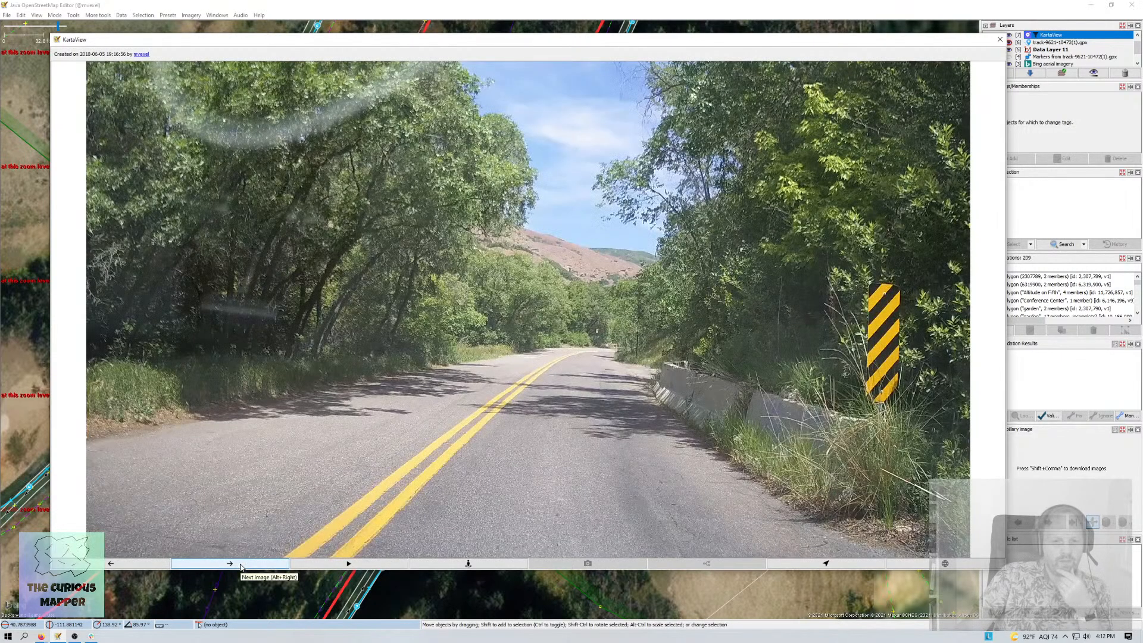
click(241, 565)
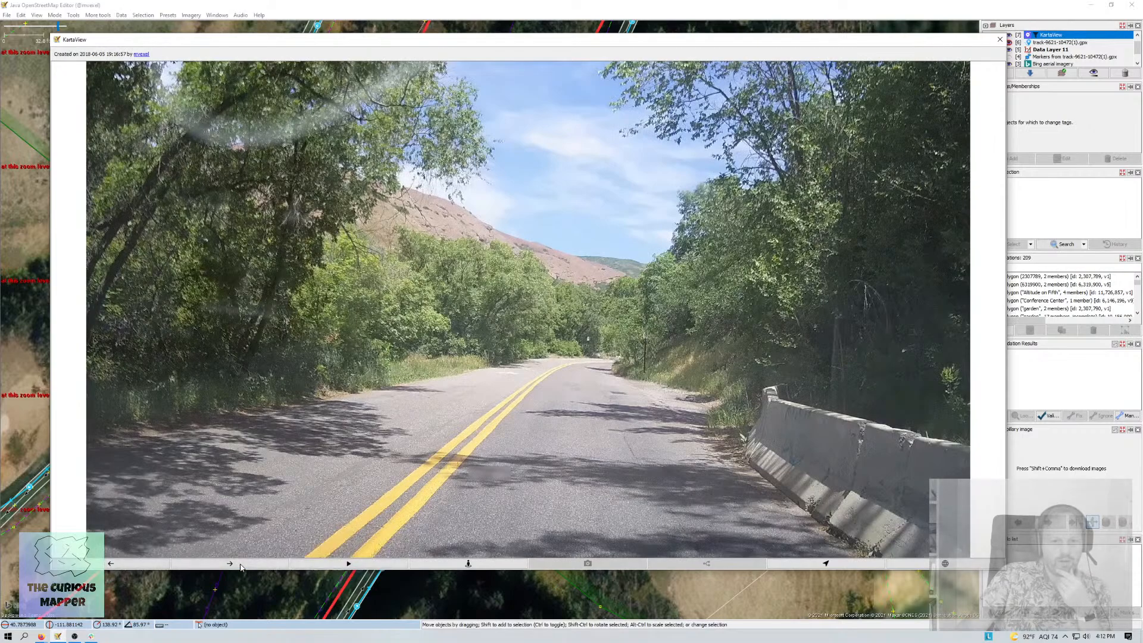
click(240, 565)
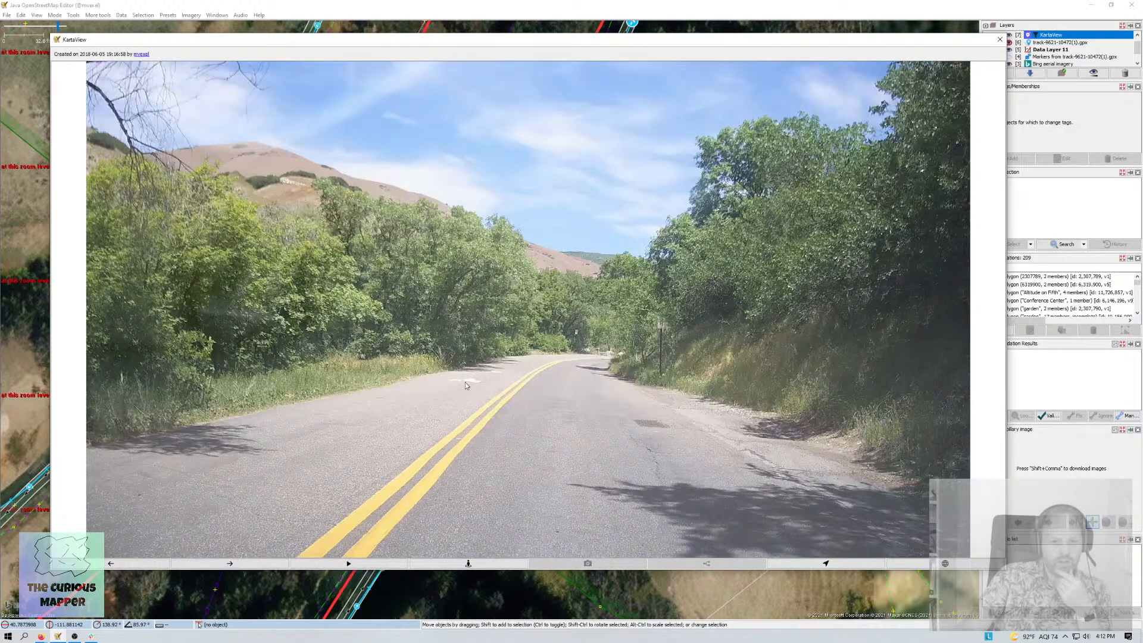
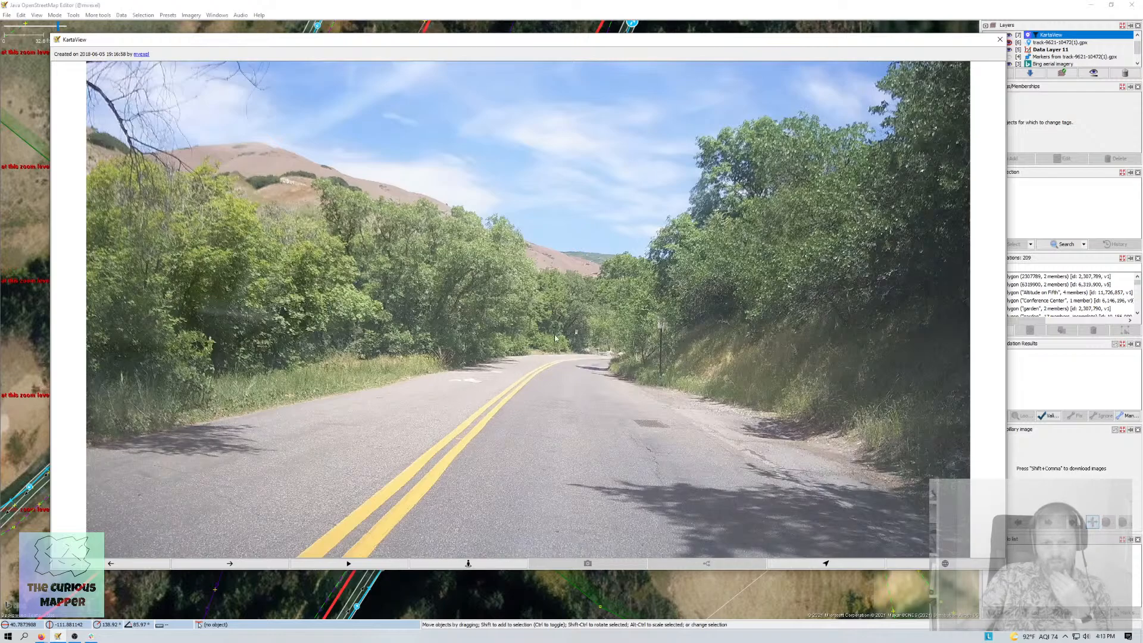
click(1000, 40)
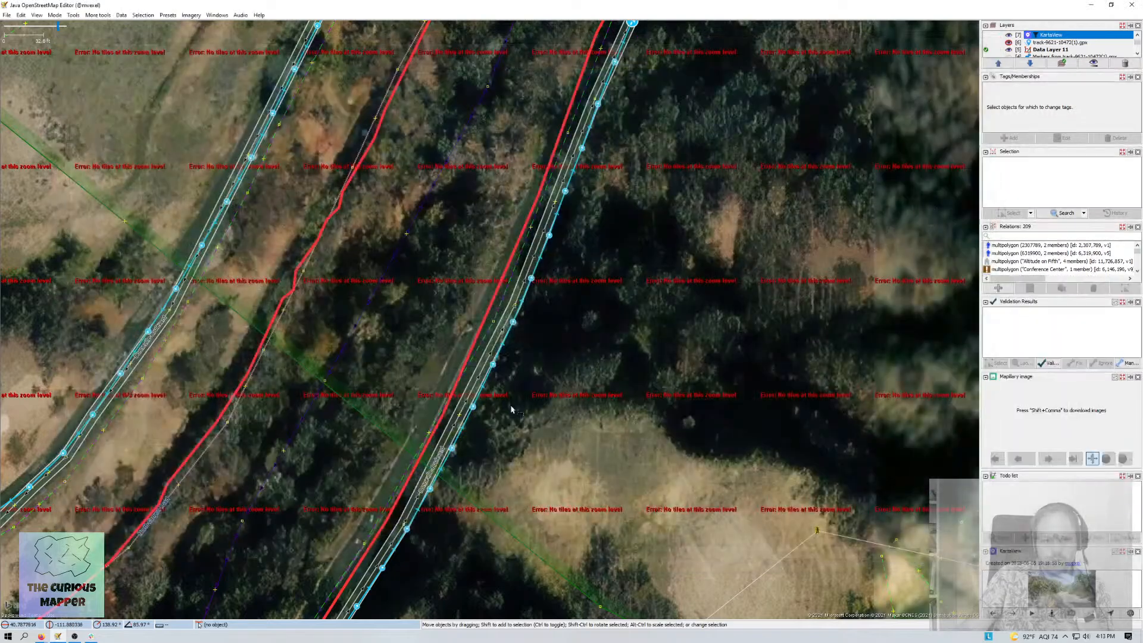
- Inspect the tags of Bonneville Boulevard and of the path running alongside it
click(483, 372)
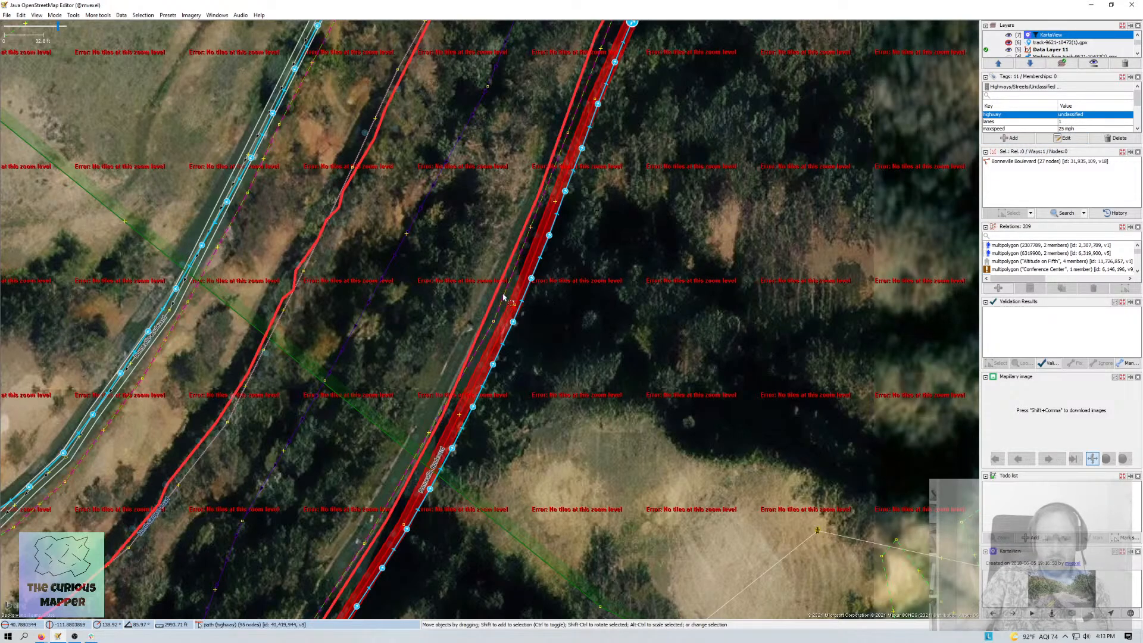
click(554, 283)
scroll(1033, 121, down, 3)
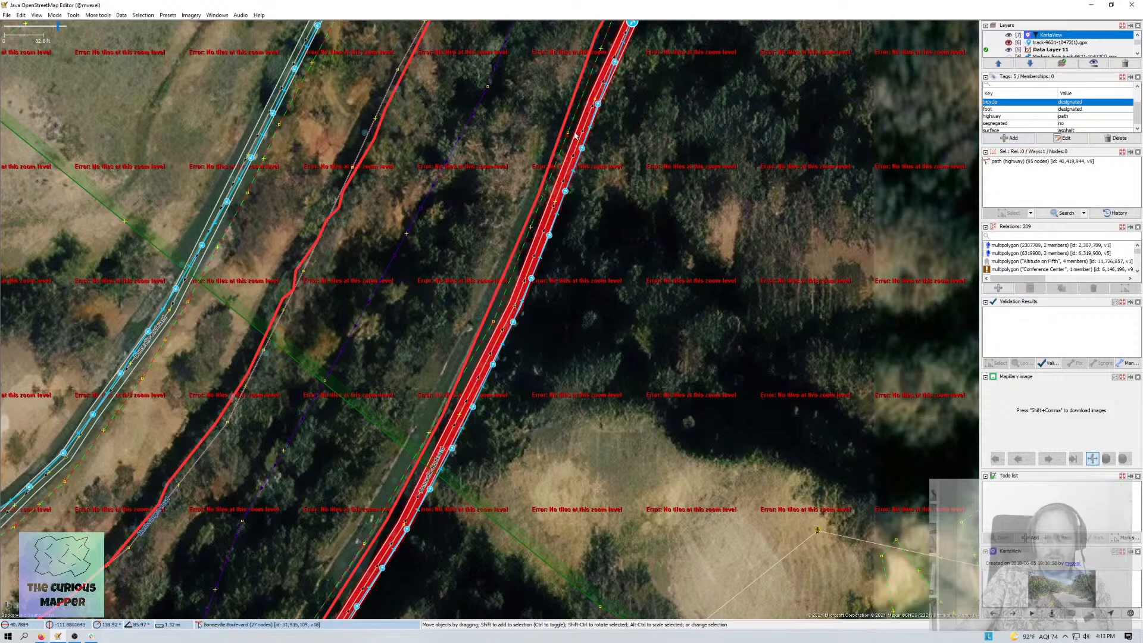
- Follow the track up to the turn at the head of the canyon and examine the tags of North Canyon Road
drag(653, 155, 508, 473)
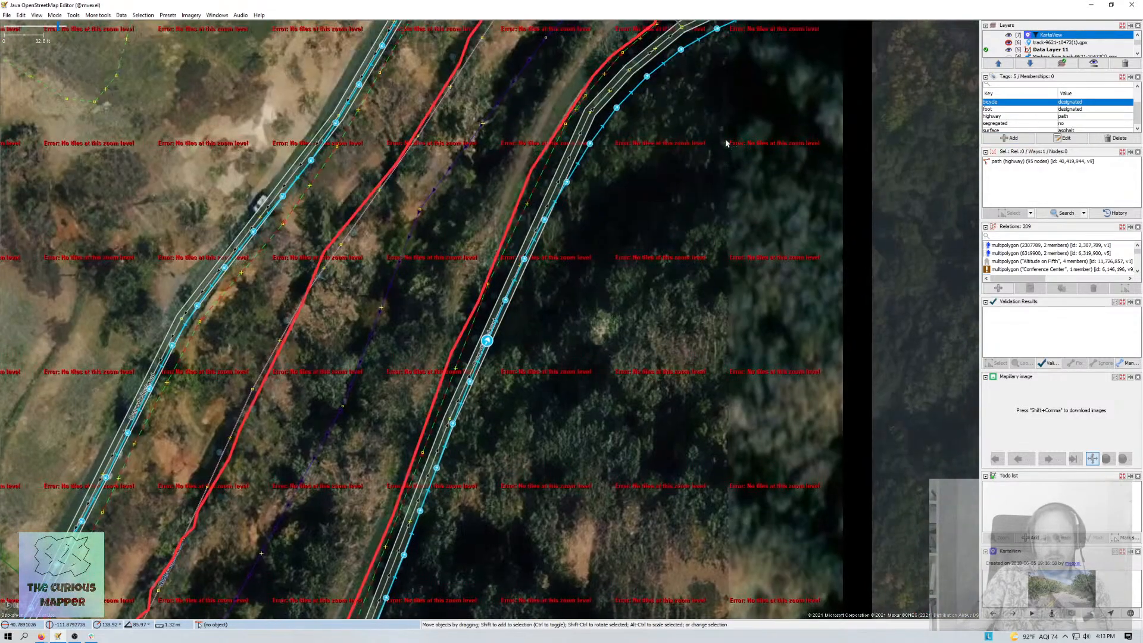
drag(722, 139, 516, 476)
drag(298, 362, 353, 341)
click(353, 340)
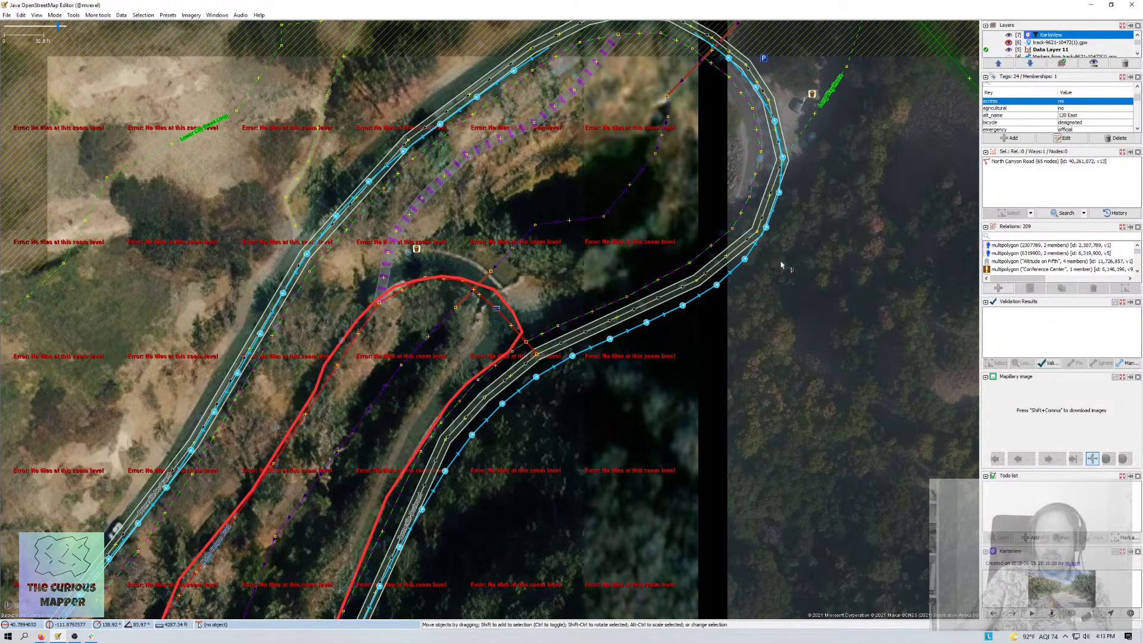
scroll(1101, 117, down, 2)
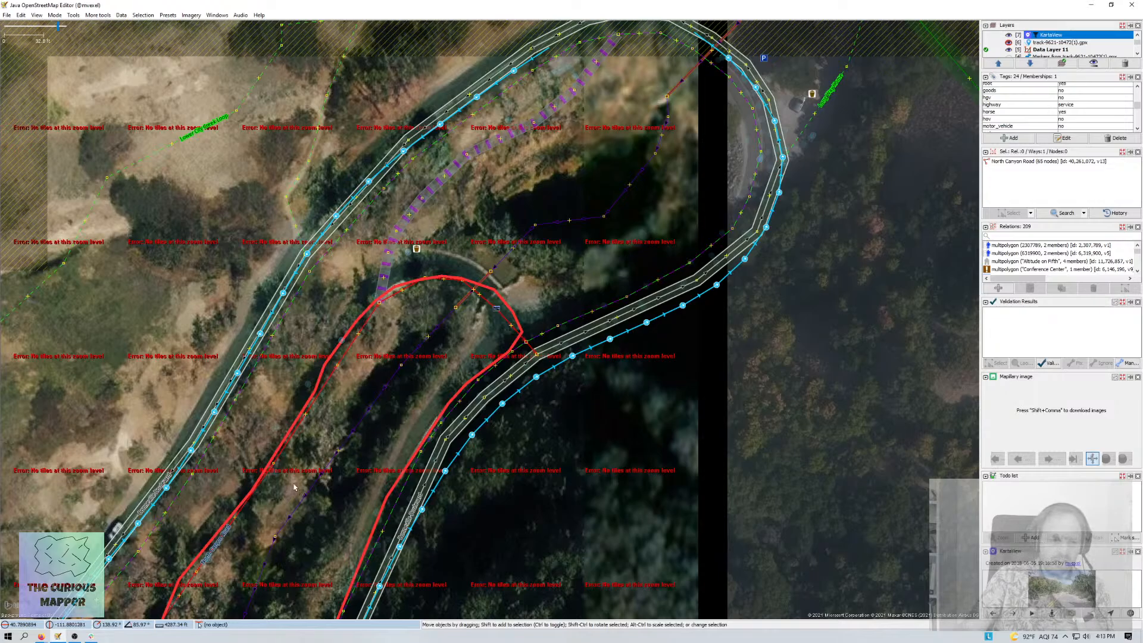
- Follow the recorded track down the canyon along North Canyon Road and compare it with the mapped ways and aerial imagery
drag(416, 536, 496, 304)
drag(357, 509, 567, 181)
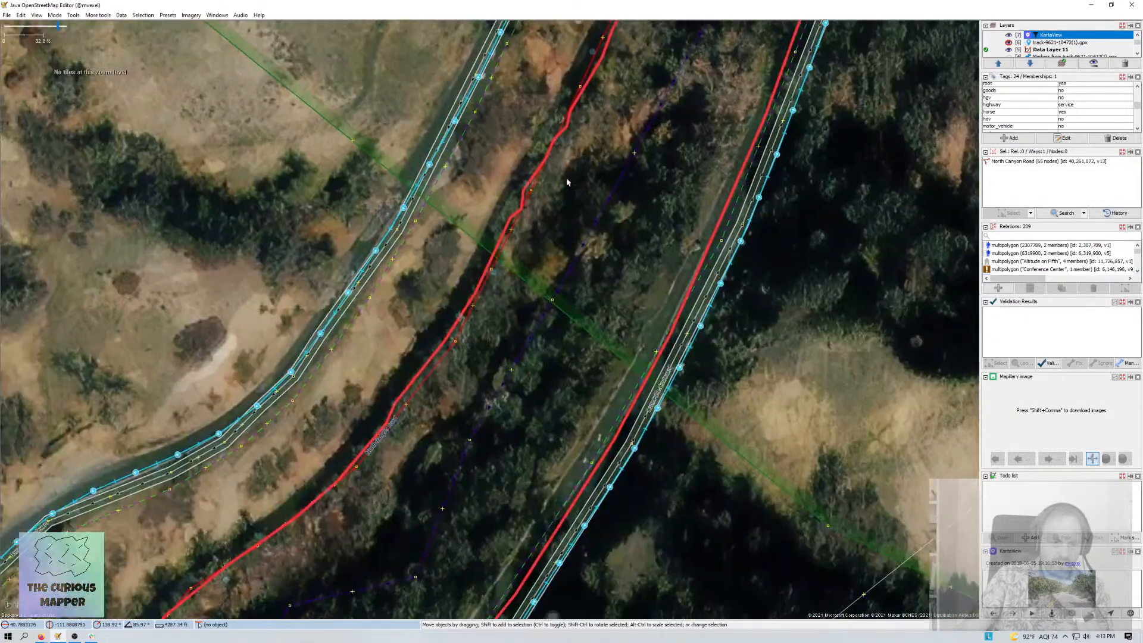
drag(400, 469, 607, 186)
drag(450, 358, 543, 140)
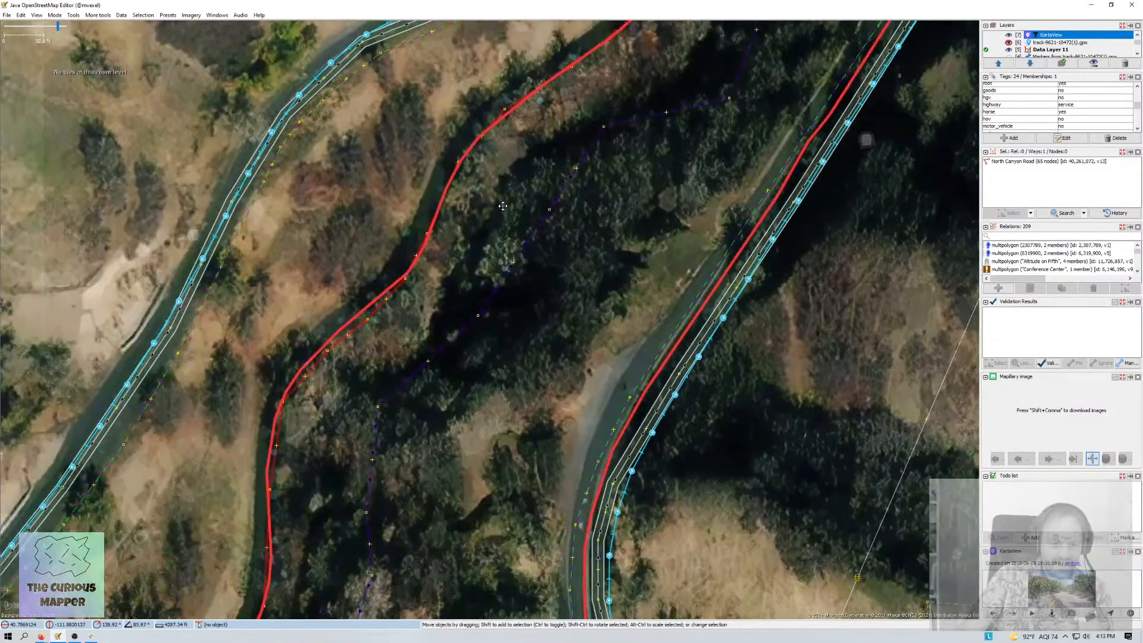
drag(404, 408, 543, 134)
drag(376, 389, 542, 160)
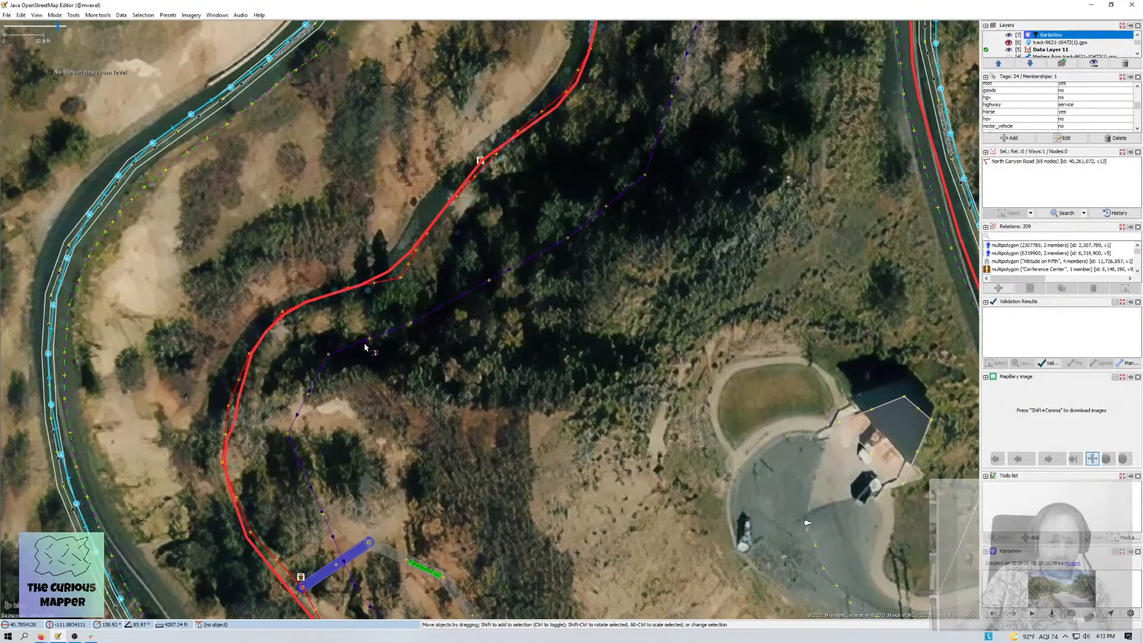
drag(371, 349, 556, 113)
drag(581, 466, 484, 86)
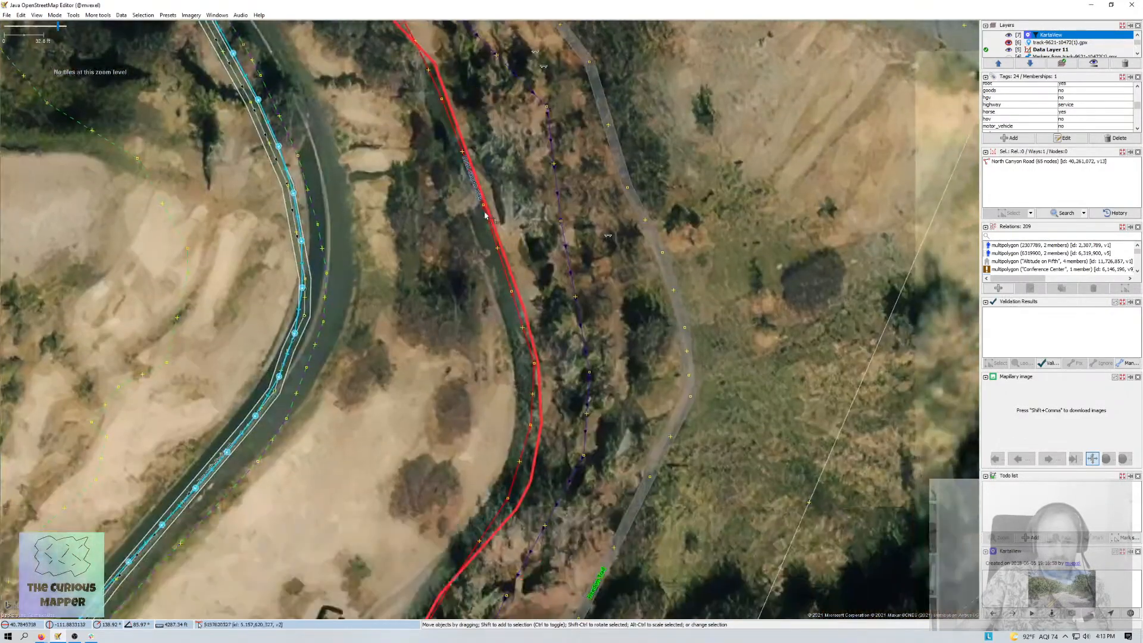
drag(412, 470, 425, 232)
drag(427, 466, 459, 235)
scroll(384, 463, up, 2)
drag(384, 463, 518, 88)
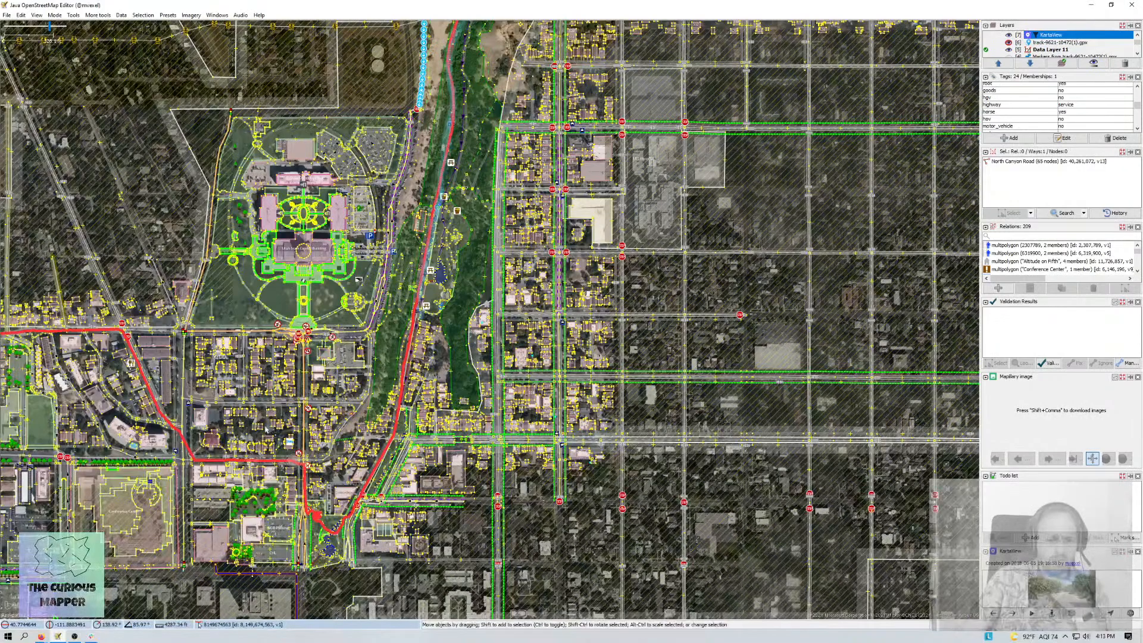
- Follow the recorded track from the park switchbacks through the downtown streets to the plaza with the fountain, checking it against the mapped ways
scroll(318, 518, up, 8)
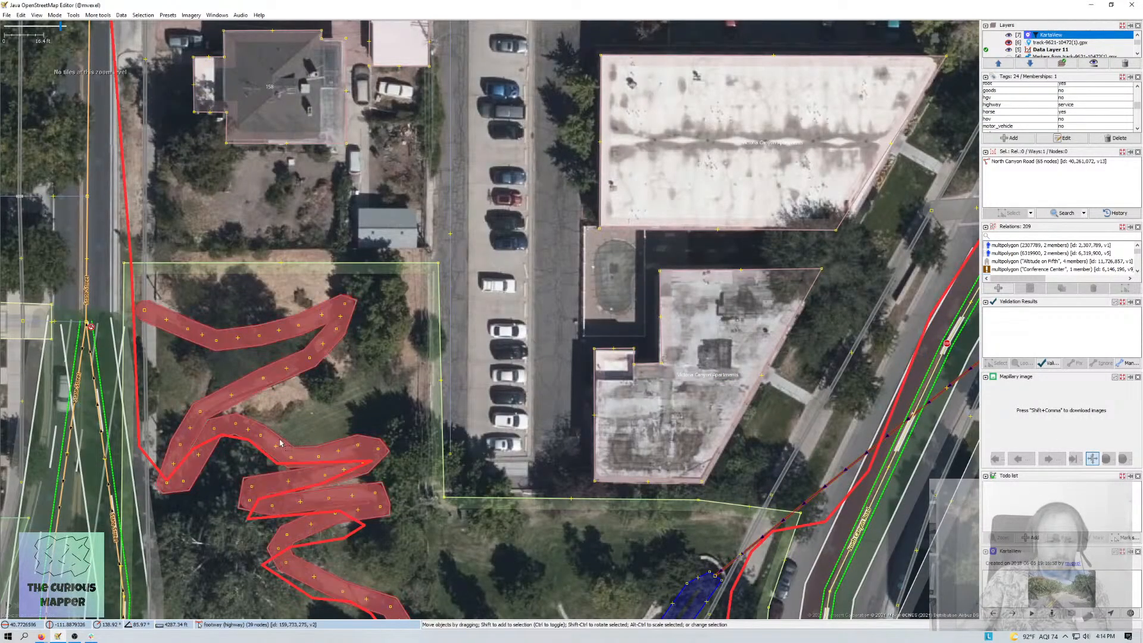
scroll(280, 443, down, 6)
drag(167, 309, 515, 317)
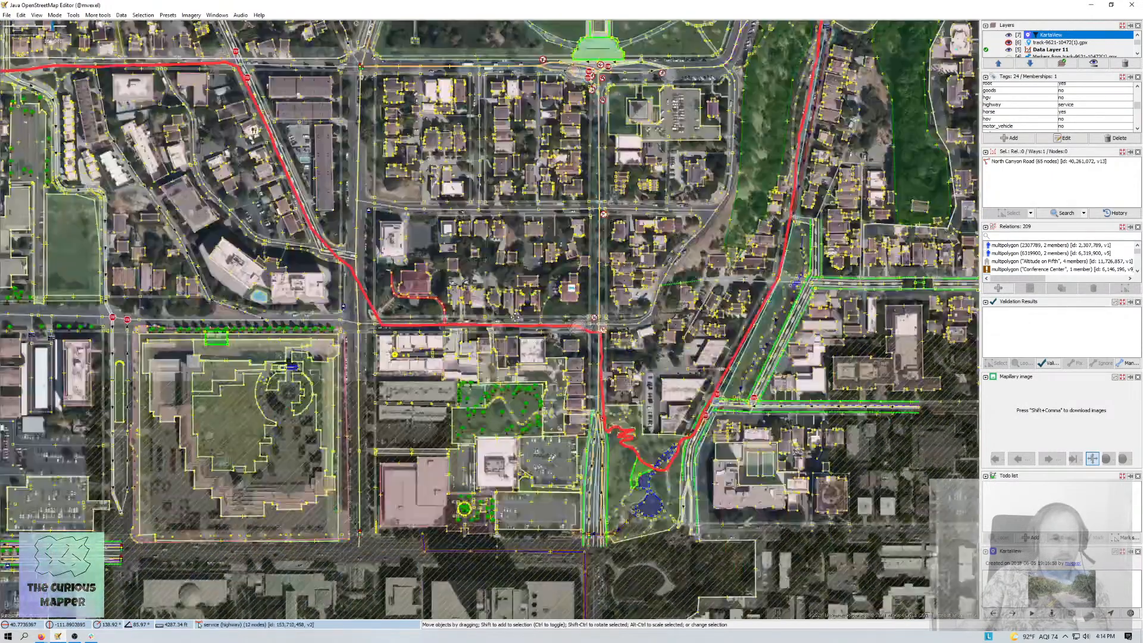
drag(335, 221, 478, 307)
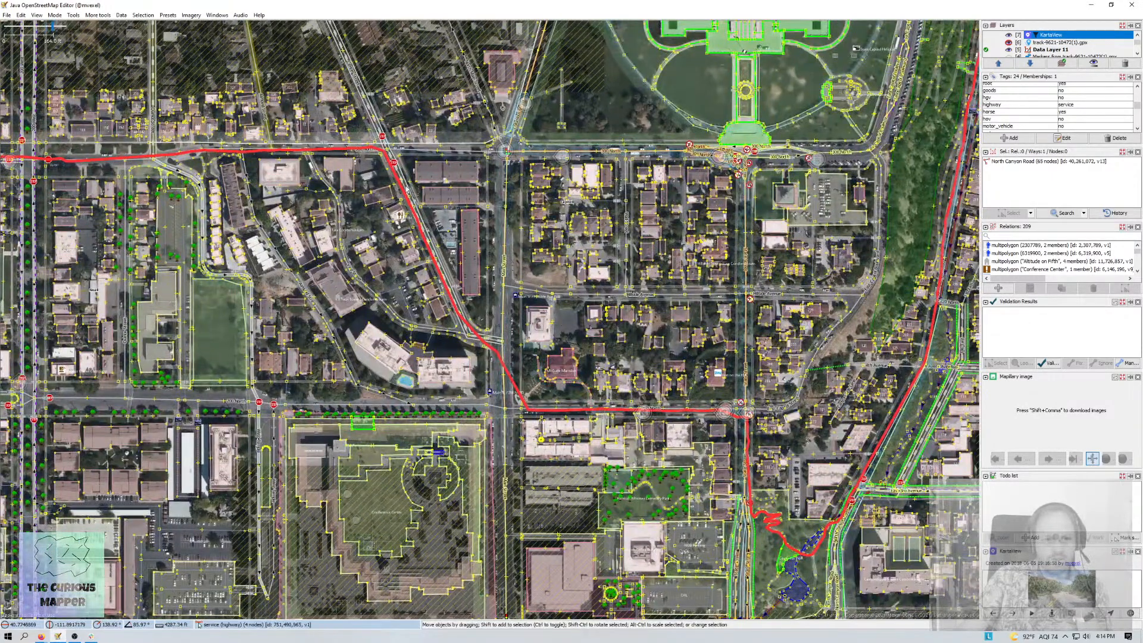
drag(96, 190, 831, 301)
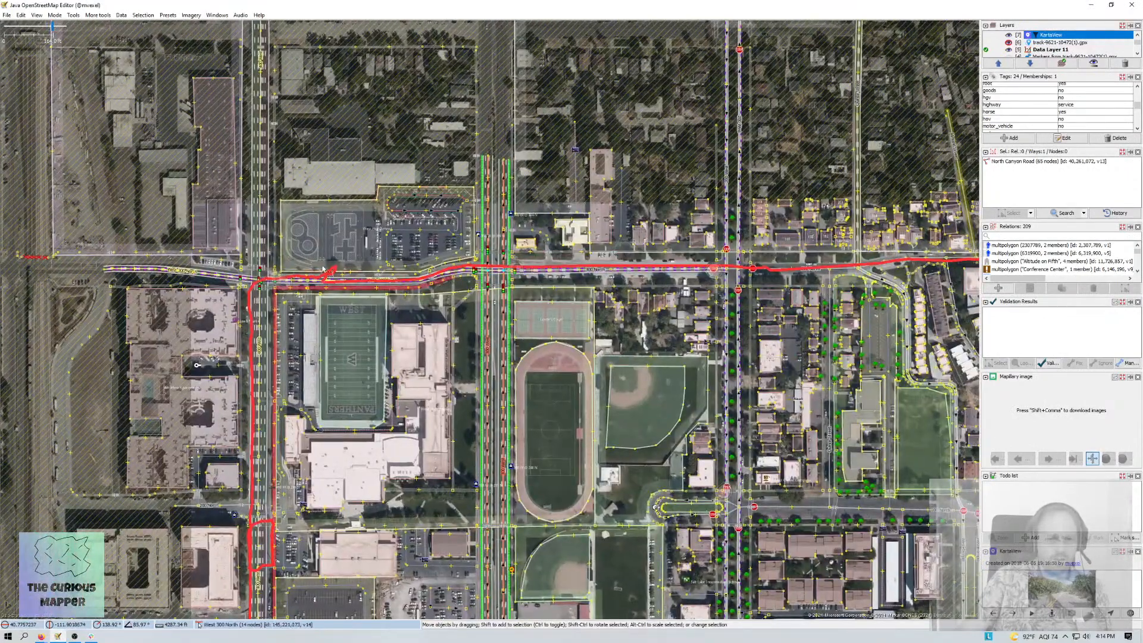
scroll(327, 268, up, 2)
scroll(328, 267, down, 2)
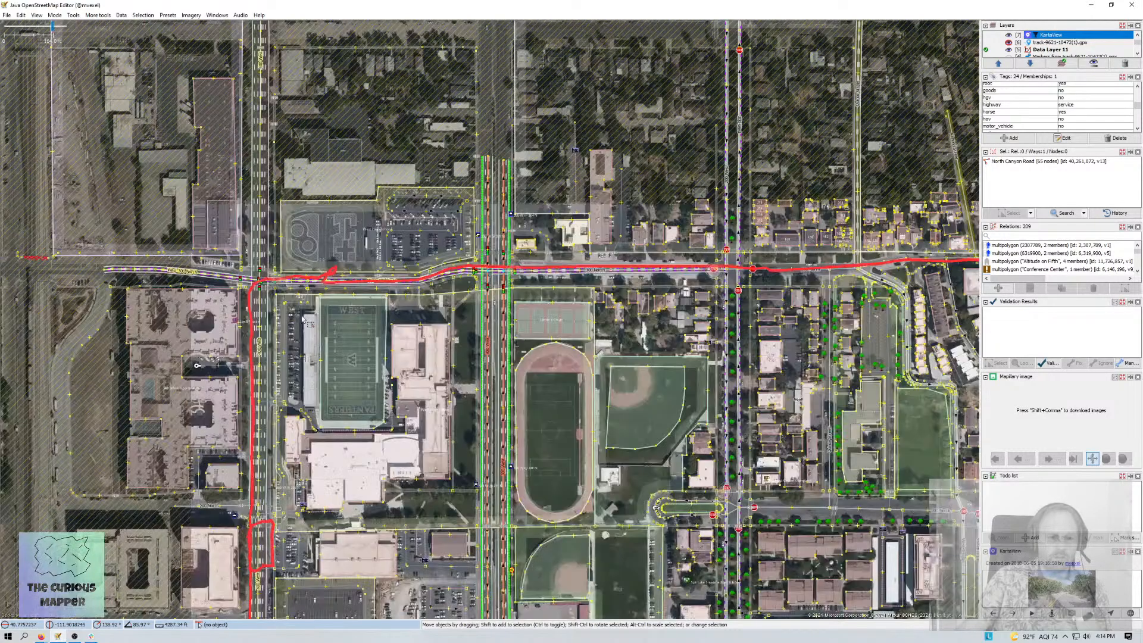
drag(222, 454, 217, 185)
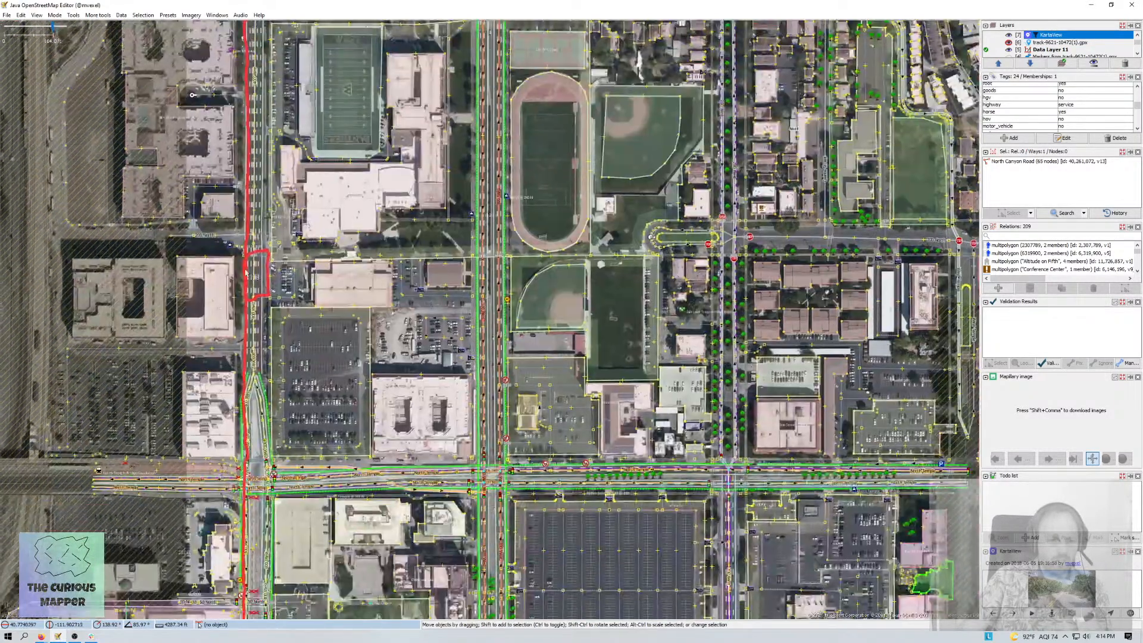
drag(236, 493, 250, 197)
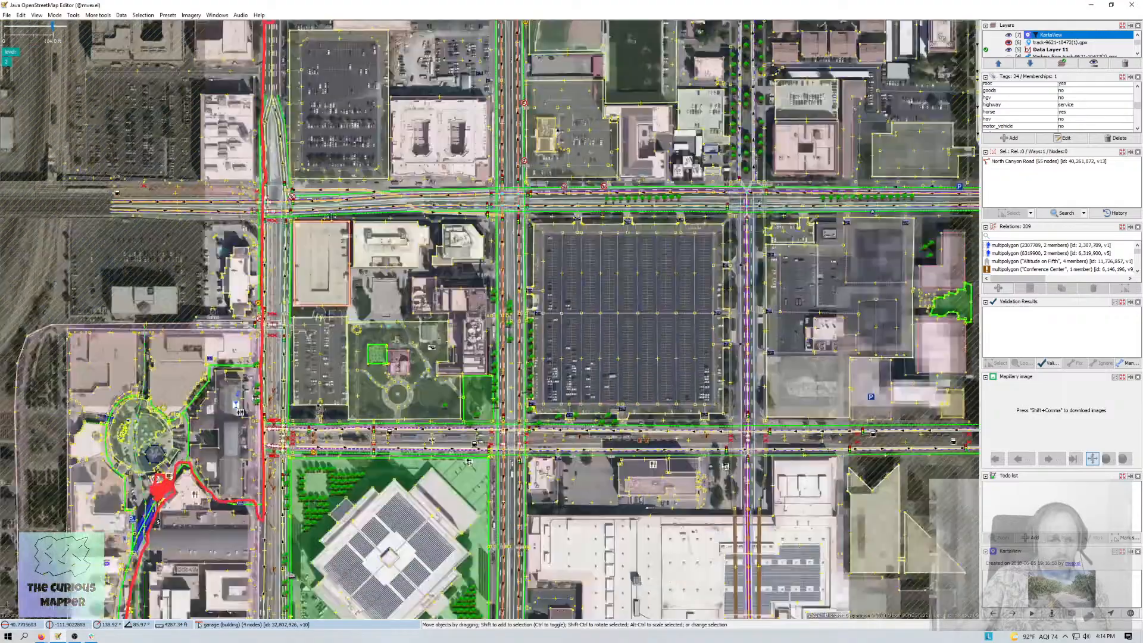
drag(160, 452, 242, 357)
scroll(241, 364, down, 2)
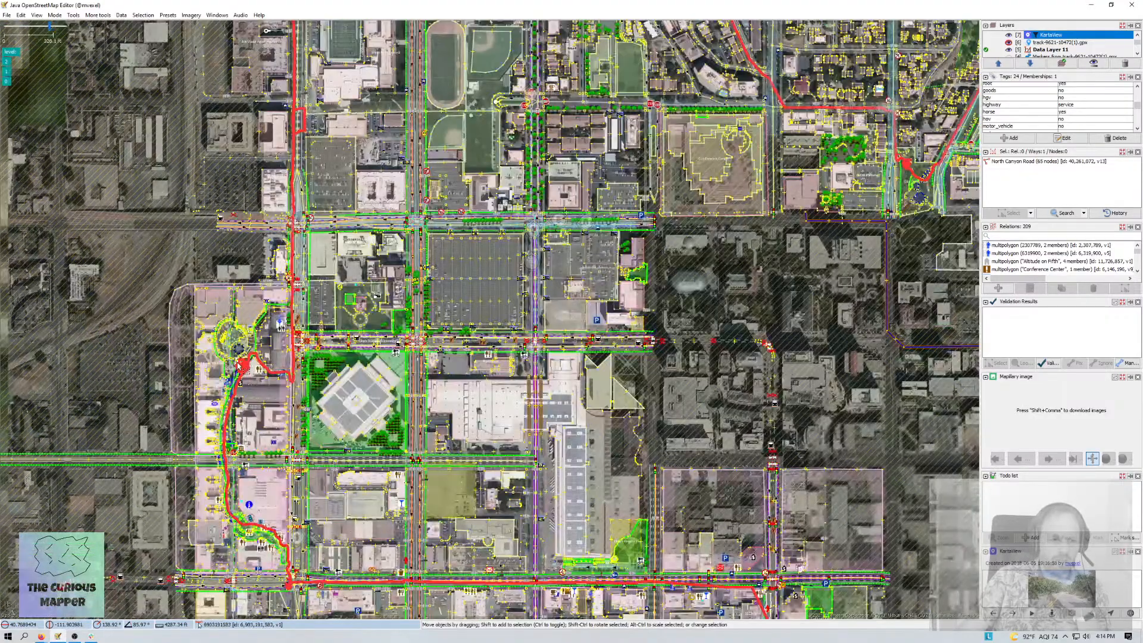
- Move the La Barba Coffee node onto the small building beside the plaza and show its tag list in a separate window
scroll(256, 366, up, 8)
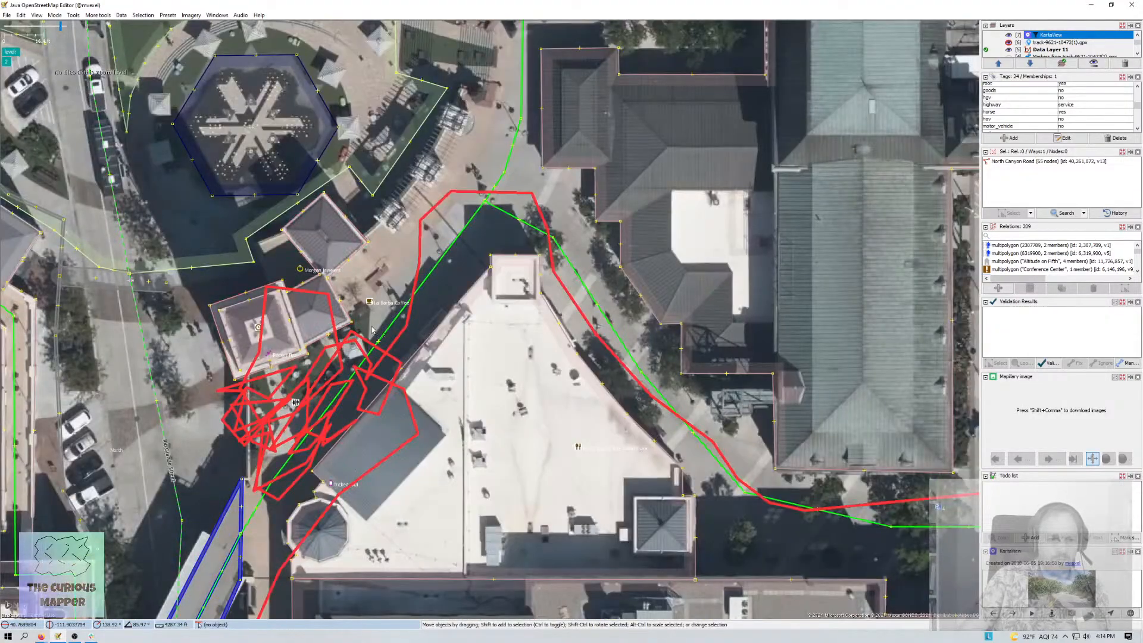
click(370, 303)
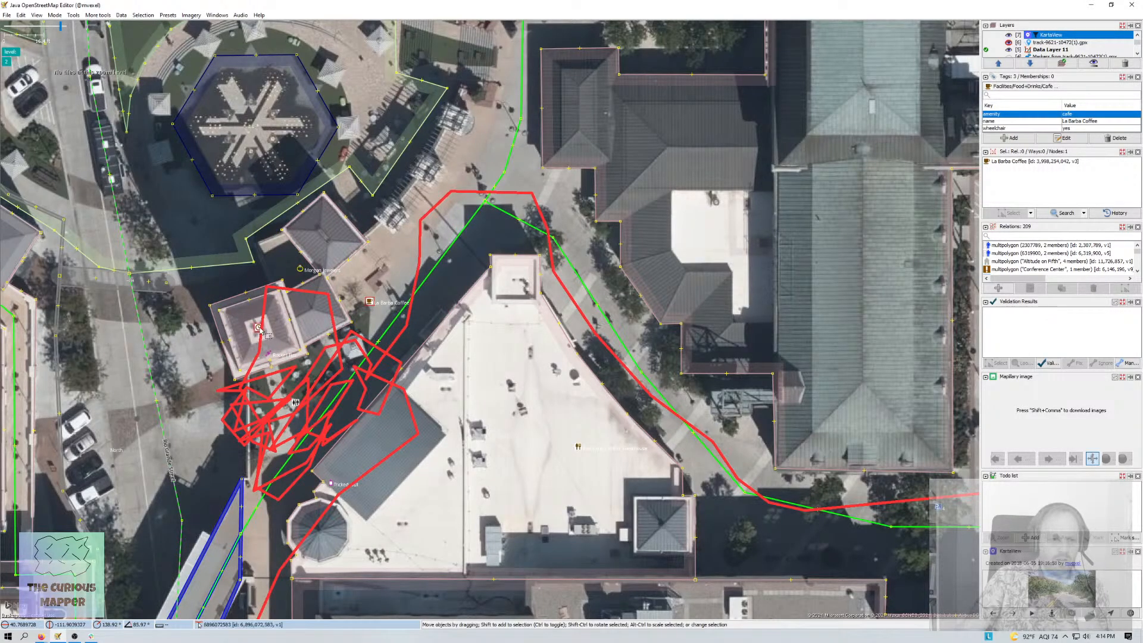
drag(370, 305, 311, 316)
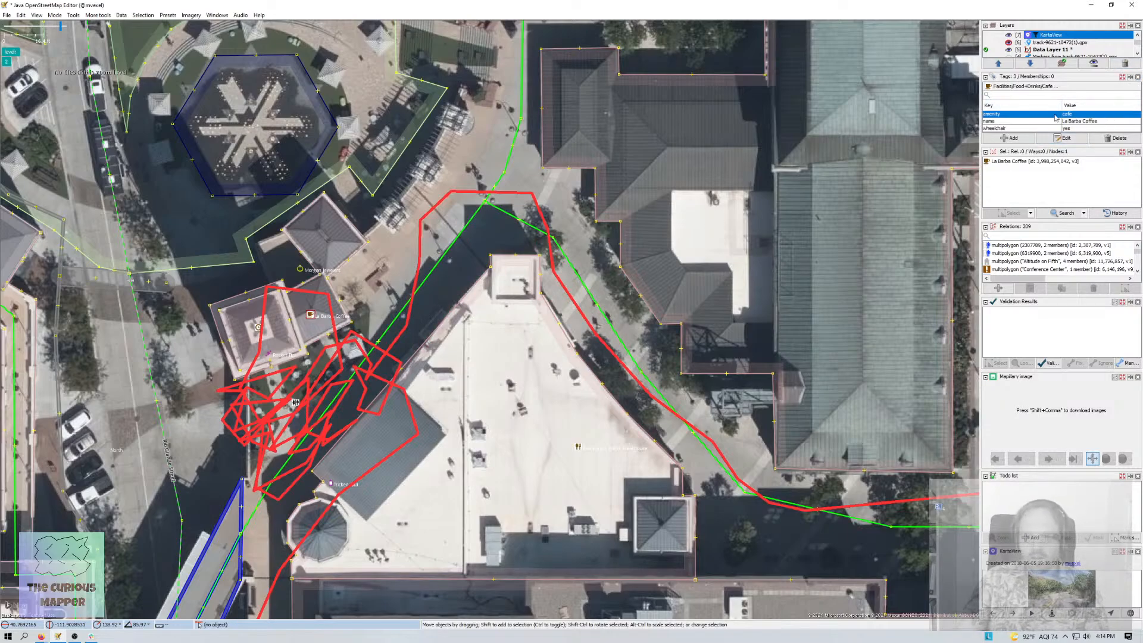
click(1127, 79)
drag(869, 72, 760, 94)
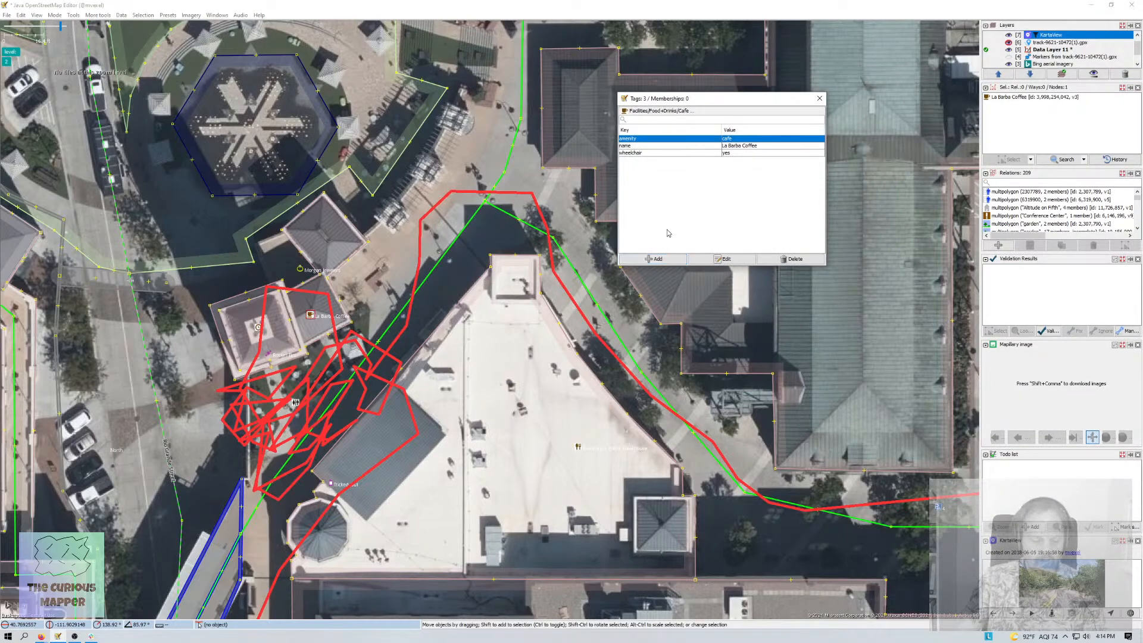
key(F3)
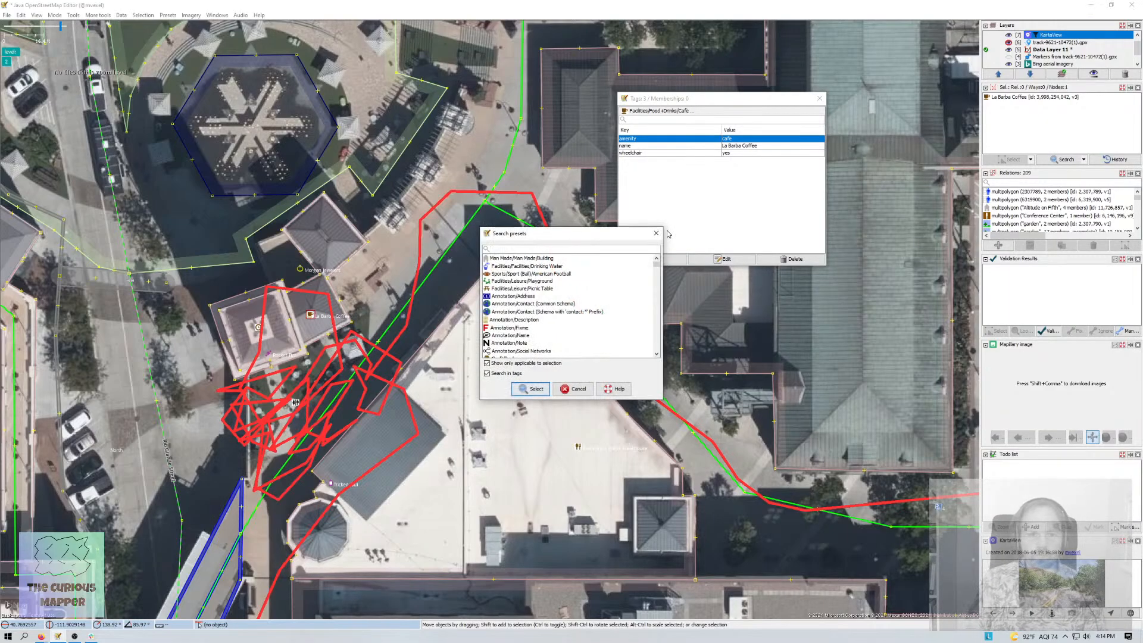
text(coffee)
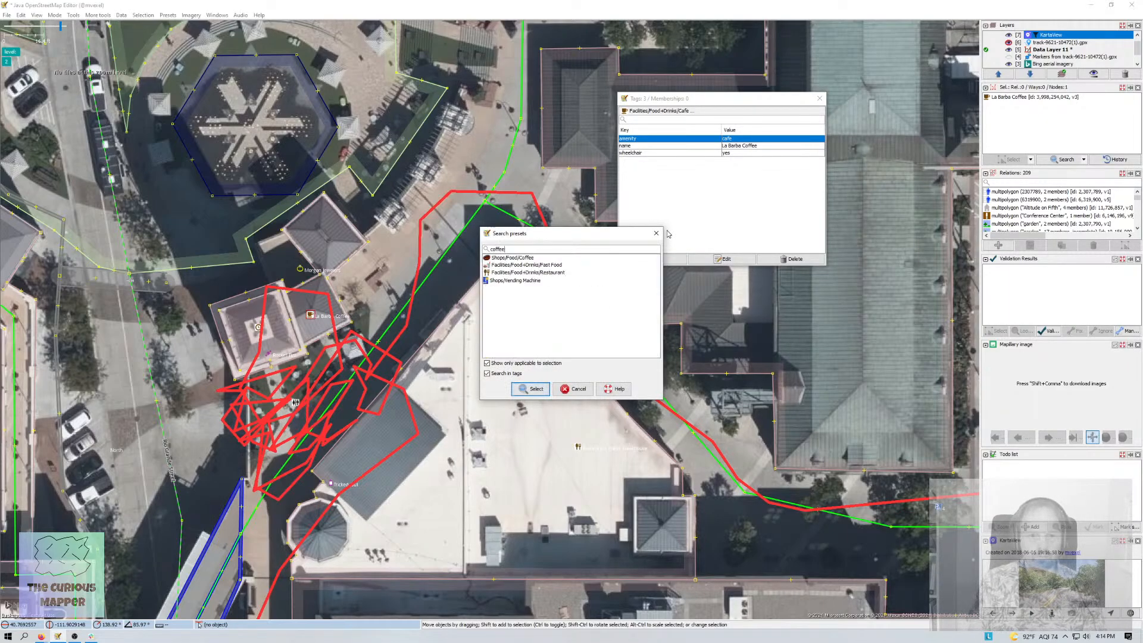
key(Down)
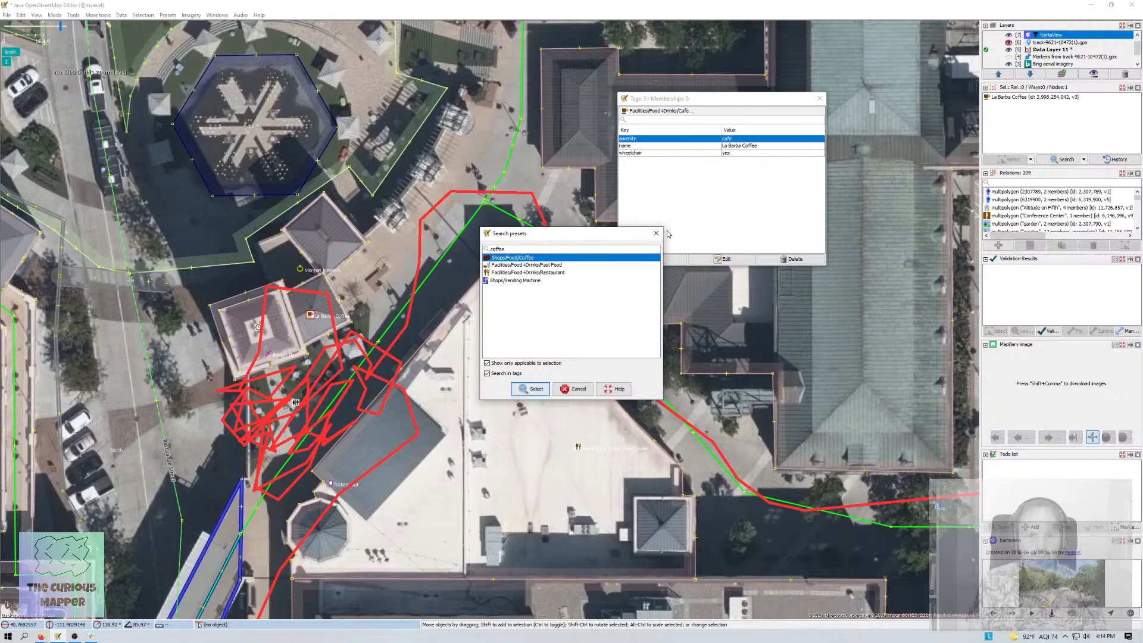
key(Down)
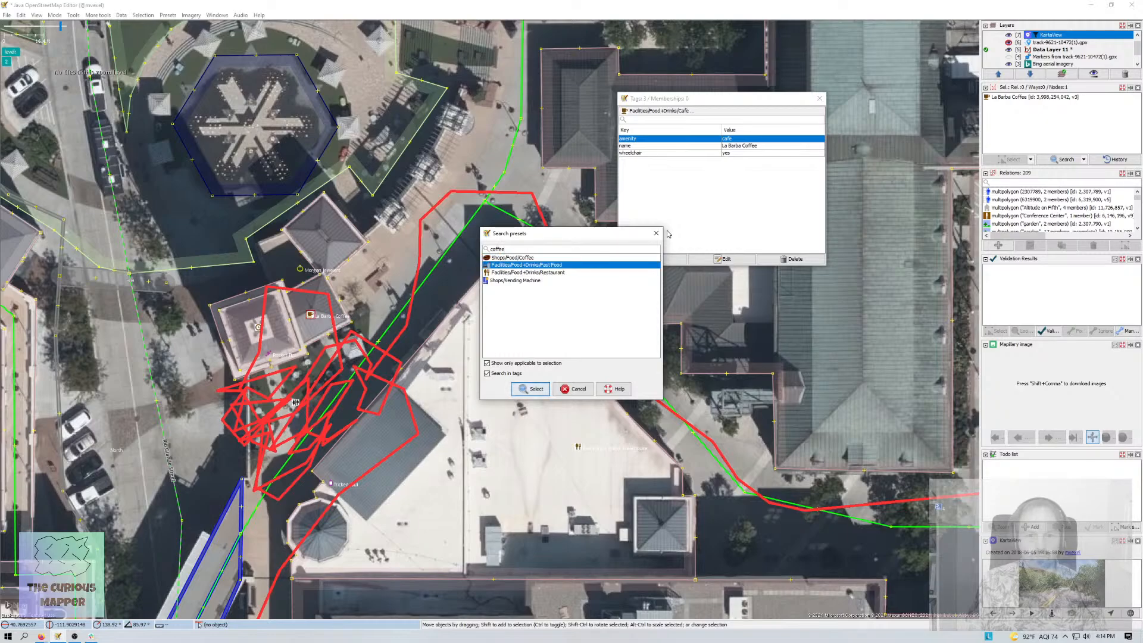
key(Escape)
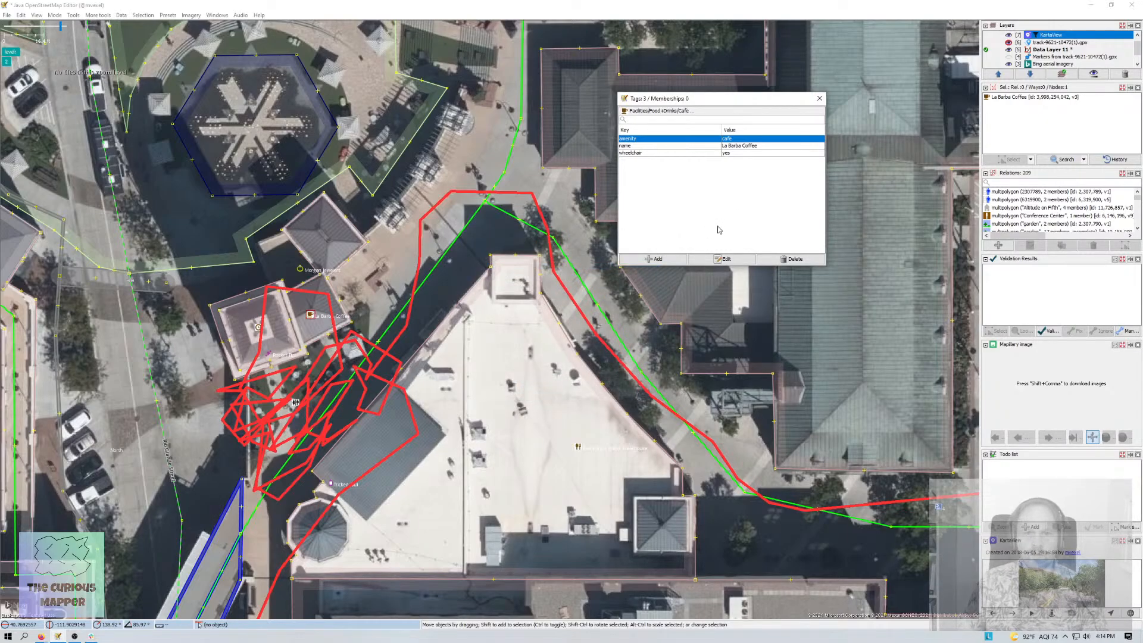
- Add the tag outdoor_seating=yes to the La Barba Coffee node
click(653, 259)
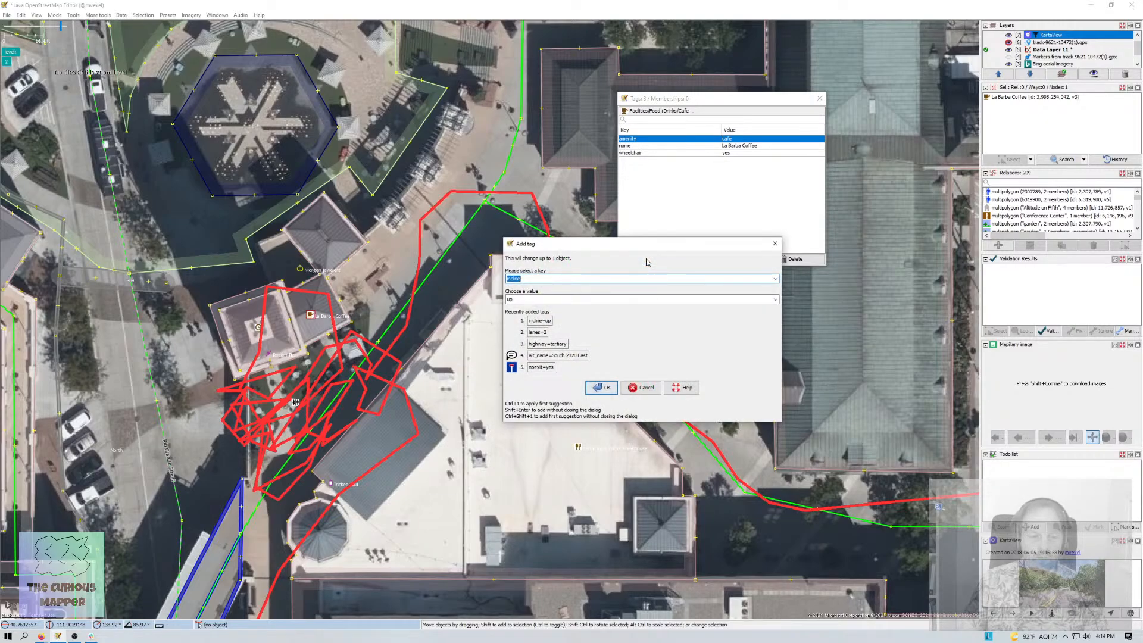
text(out)
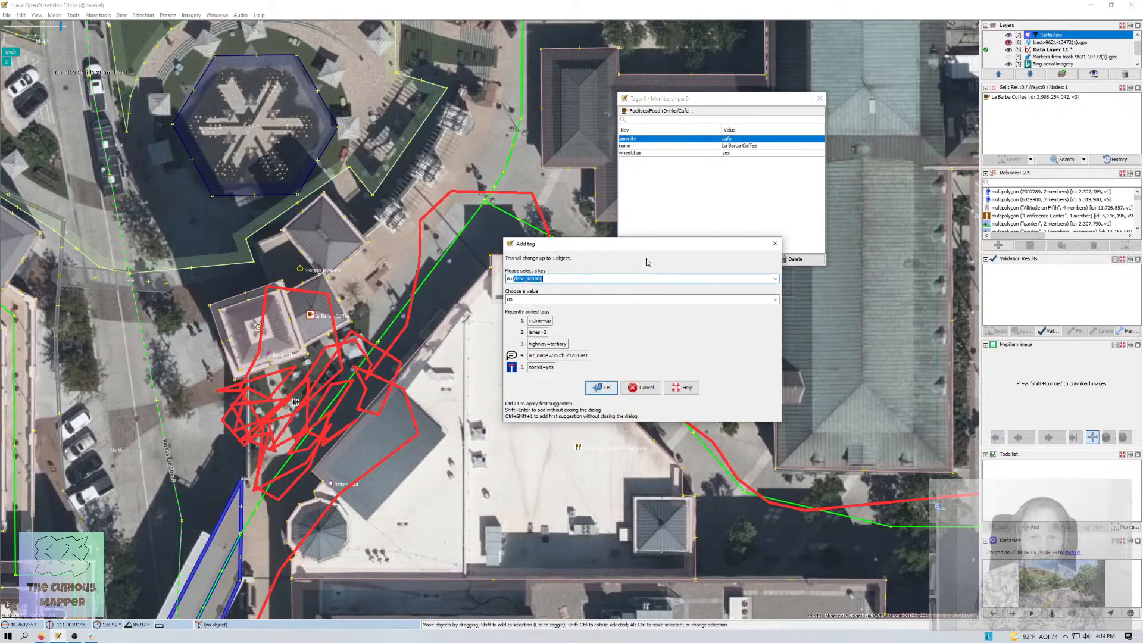
text(yes)
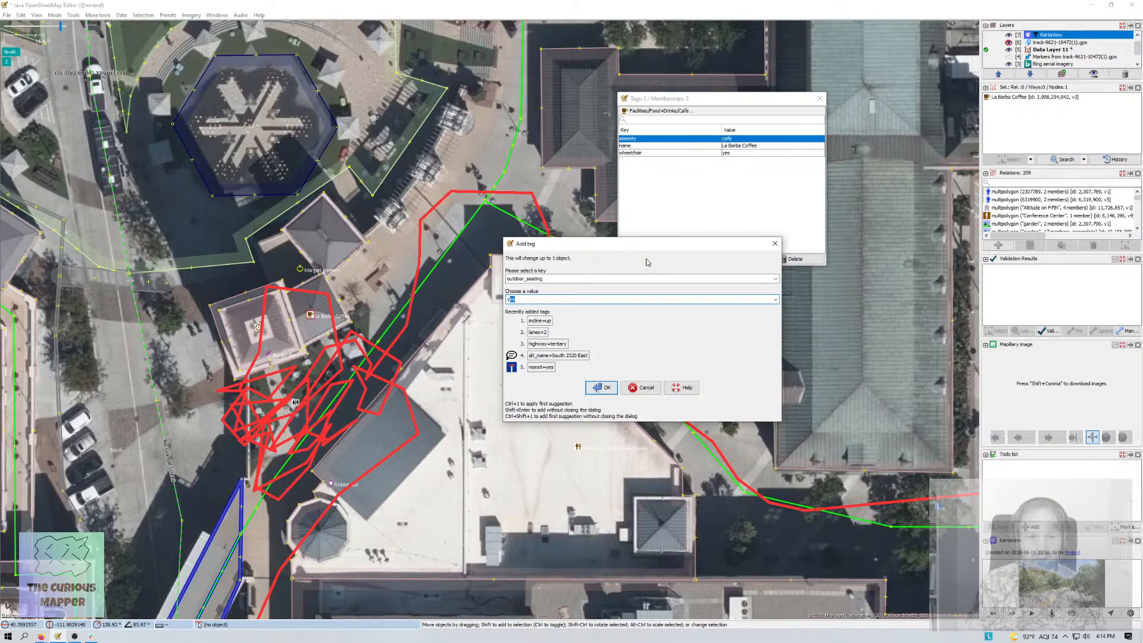
key(Return)
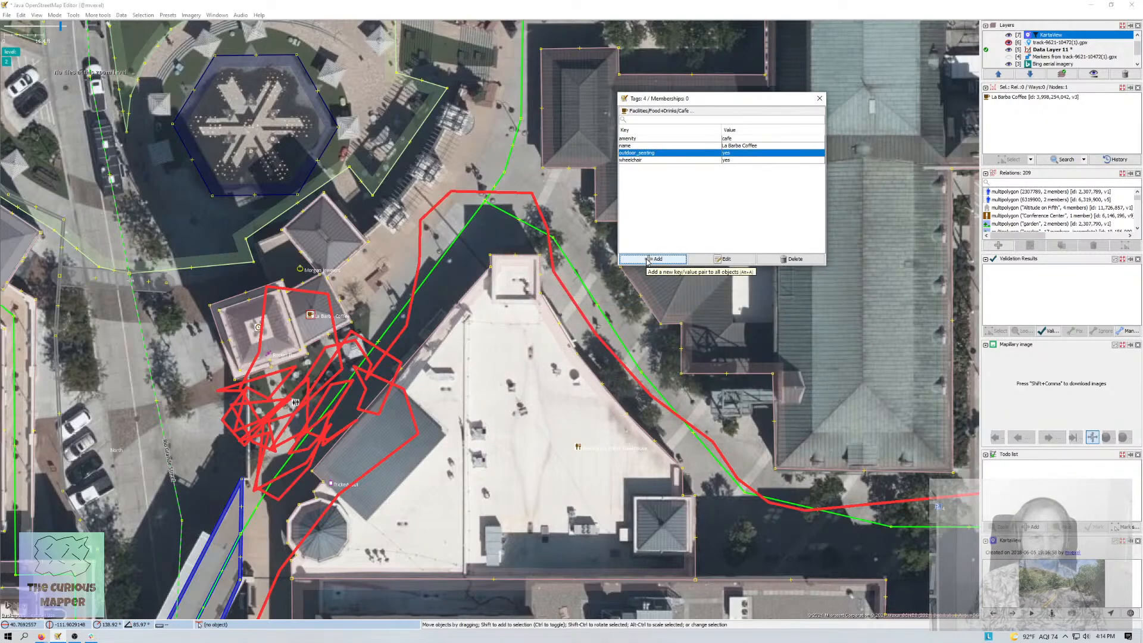
click(652, 259)
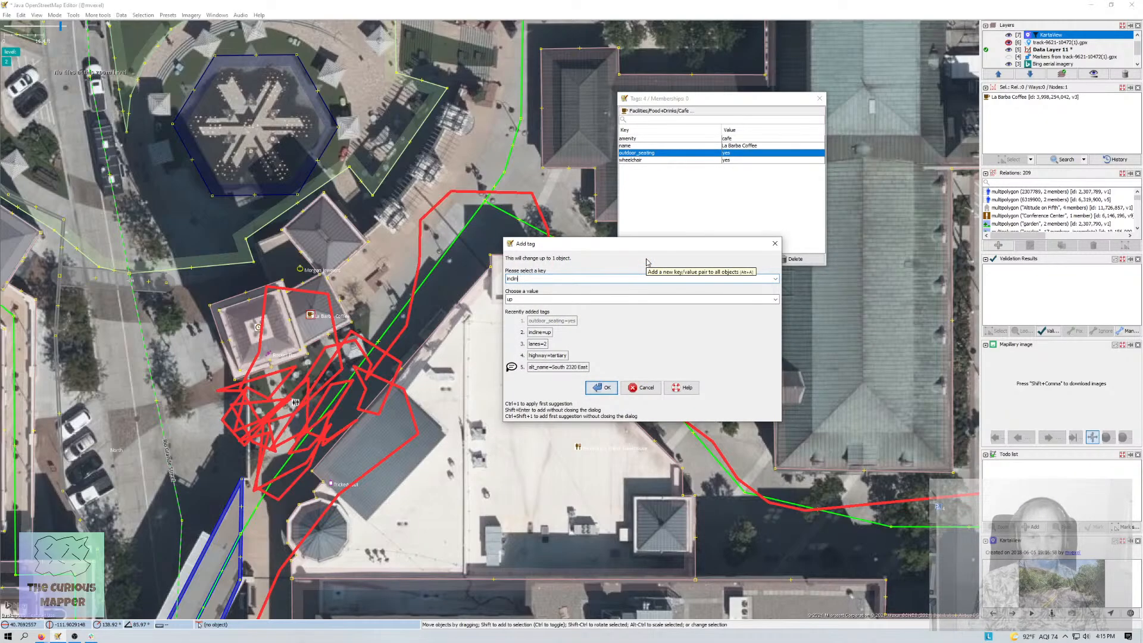
key(BackSpace)
key(BackSpace)
key(BackSpace)
key(BackSpace)
text(wif)
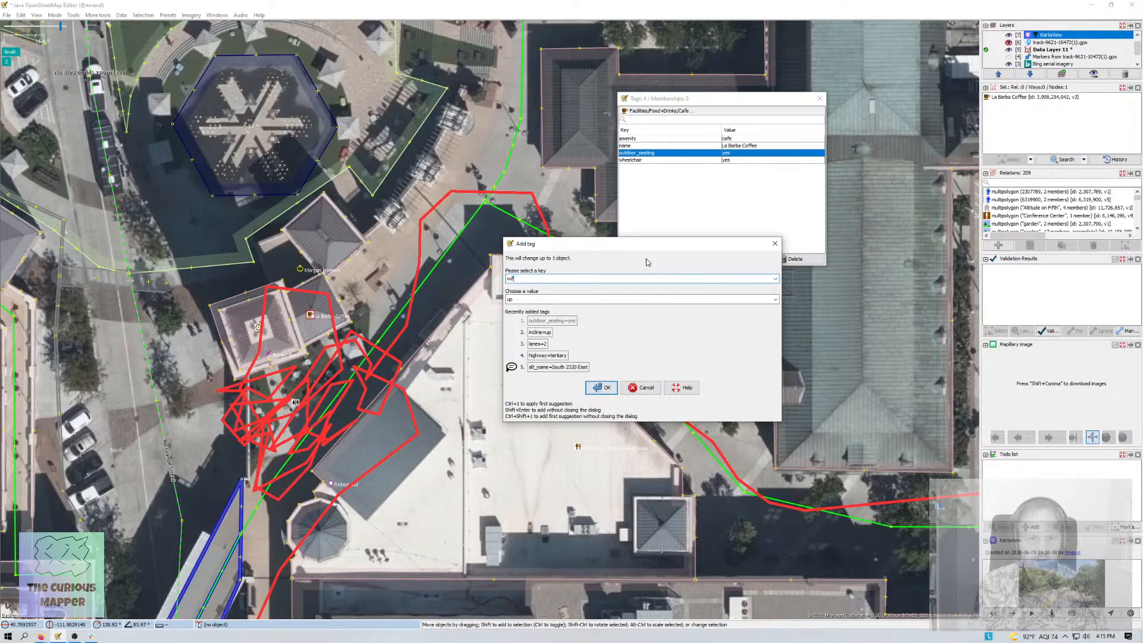
key(Escape)
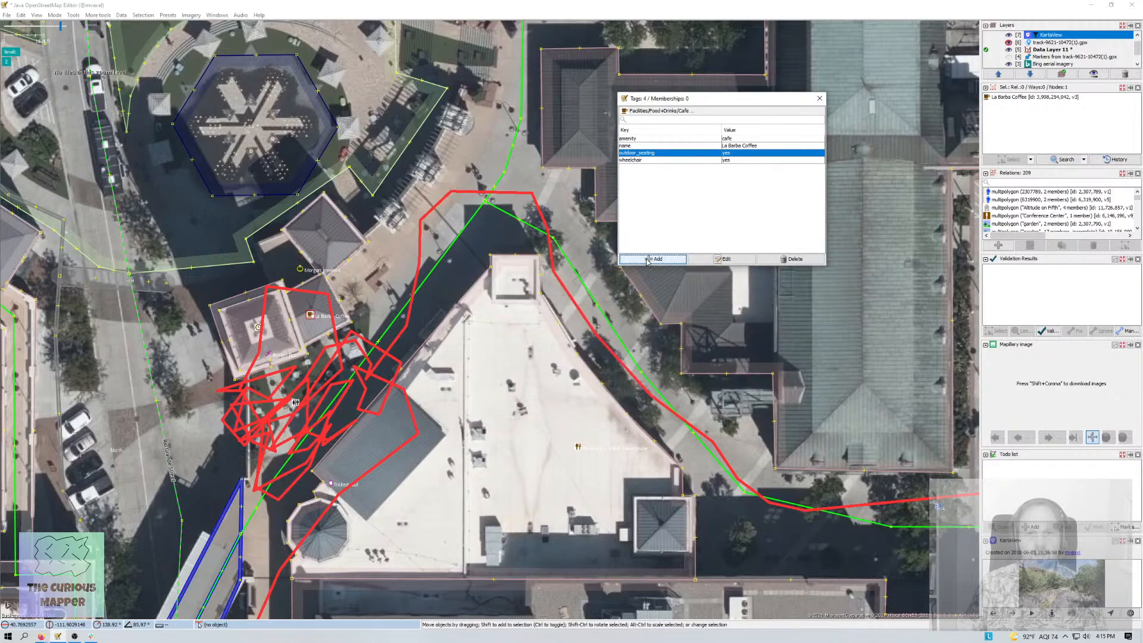
key(F3)
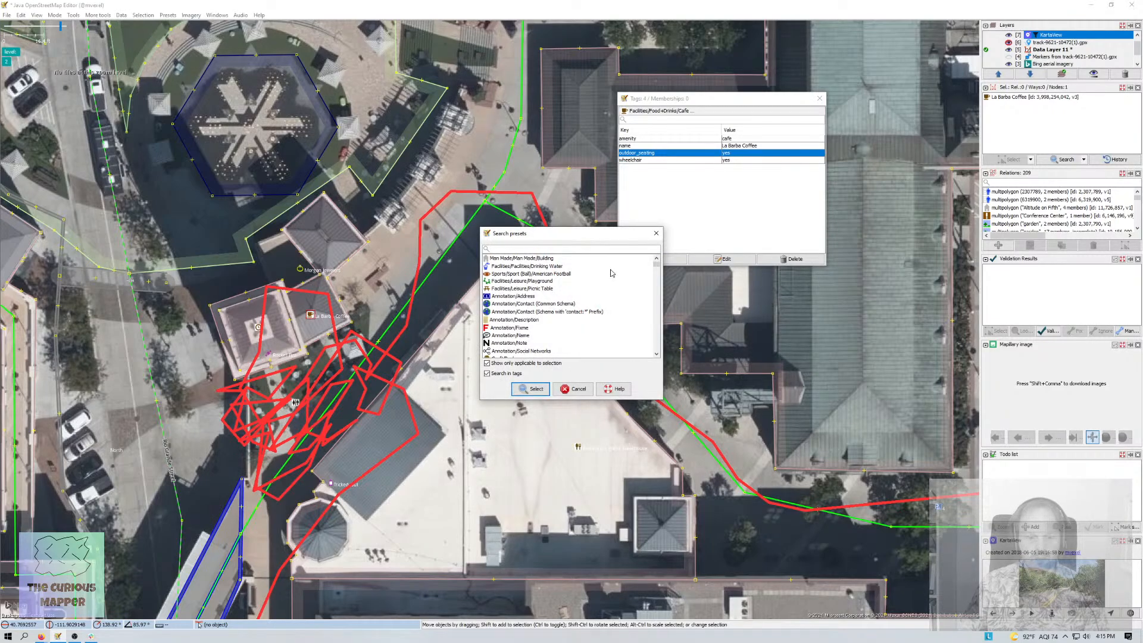
text(wifi)
key(Escape)
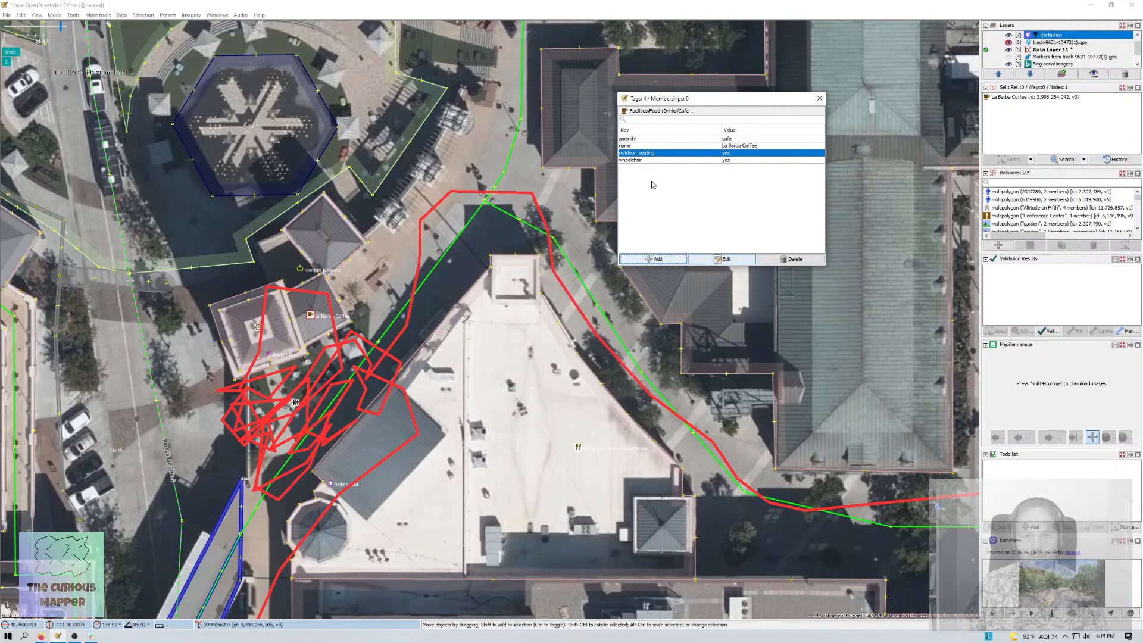
- Add the tag internet_access=wlan to the La Barba Coffee node
click(653, 259)
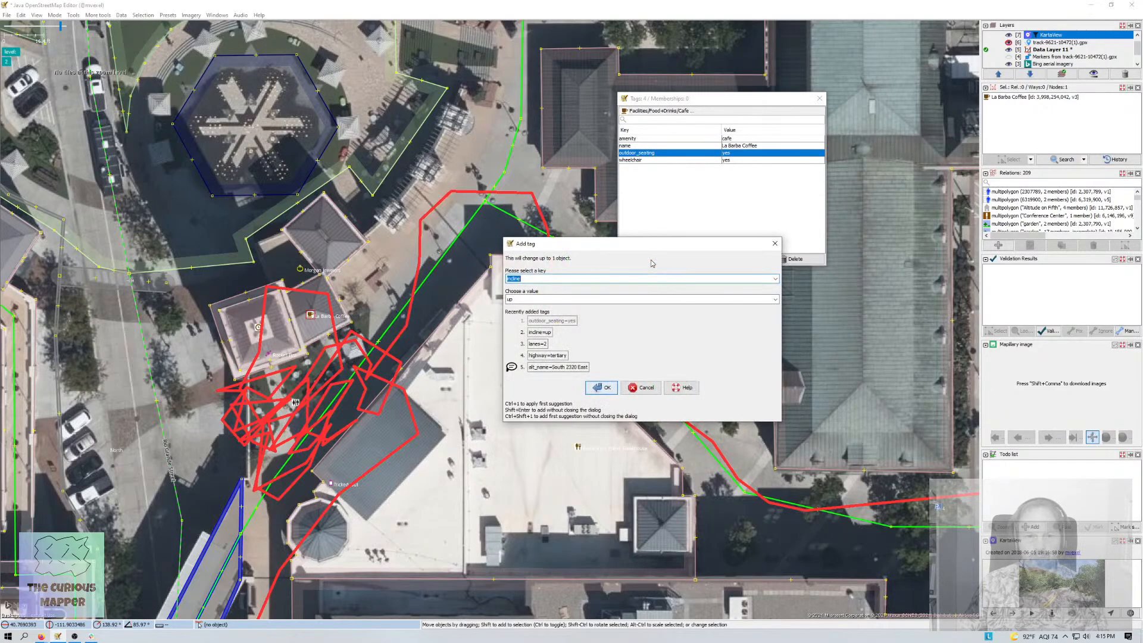
text(inter)
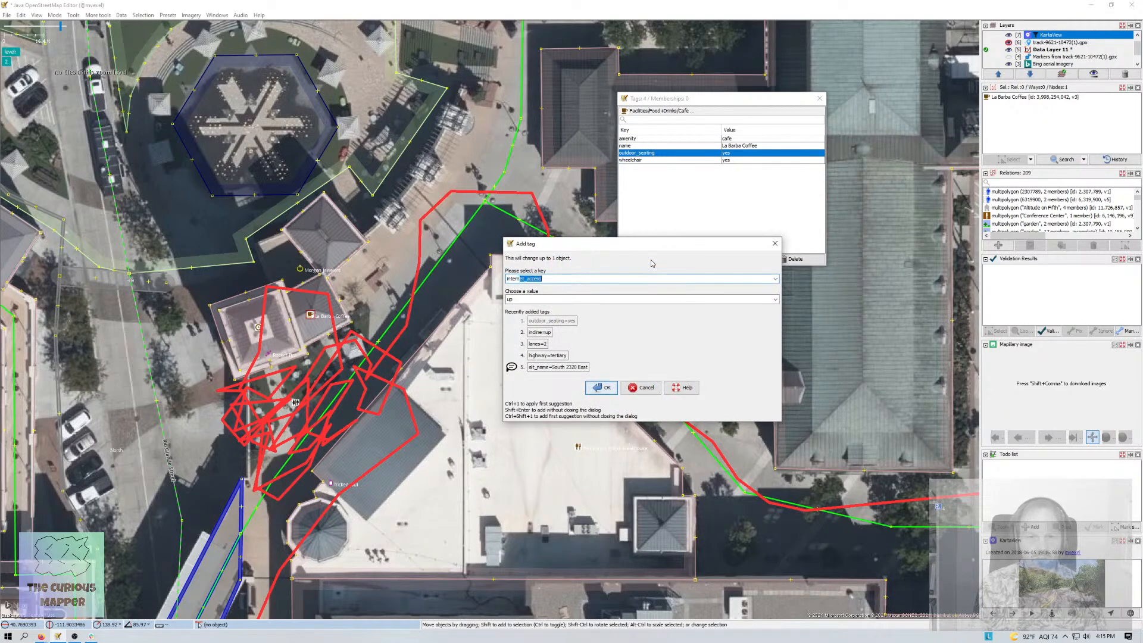
text(n)
key(Tab)
text(w)
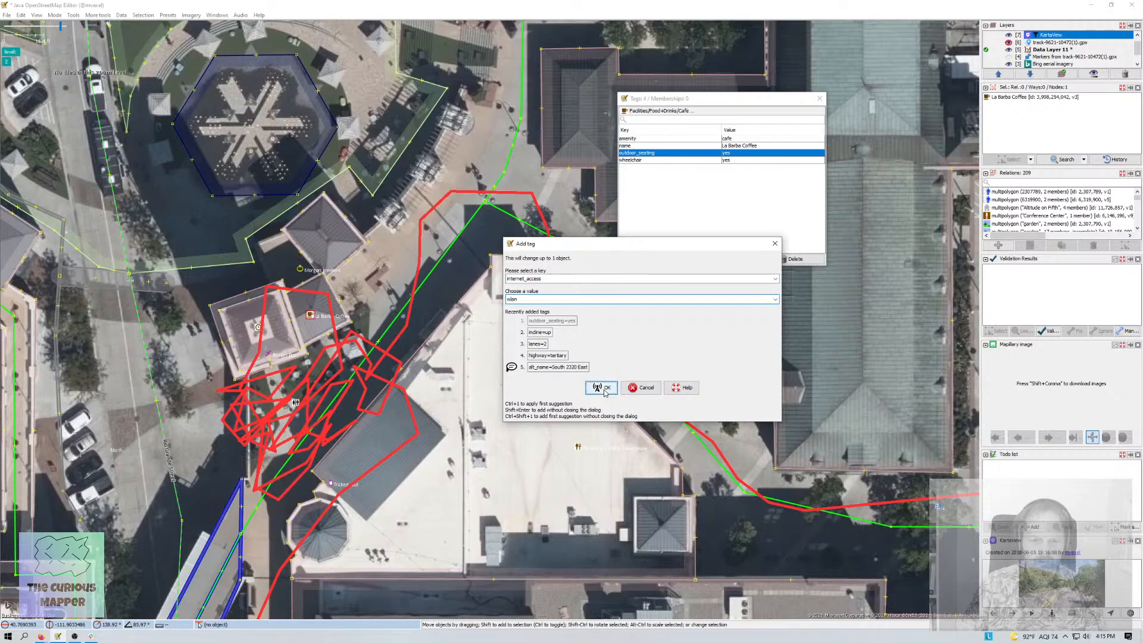
click(606, 390)
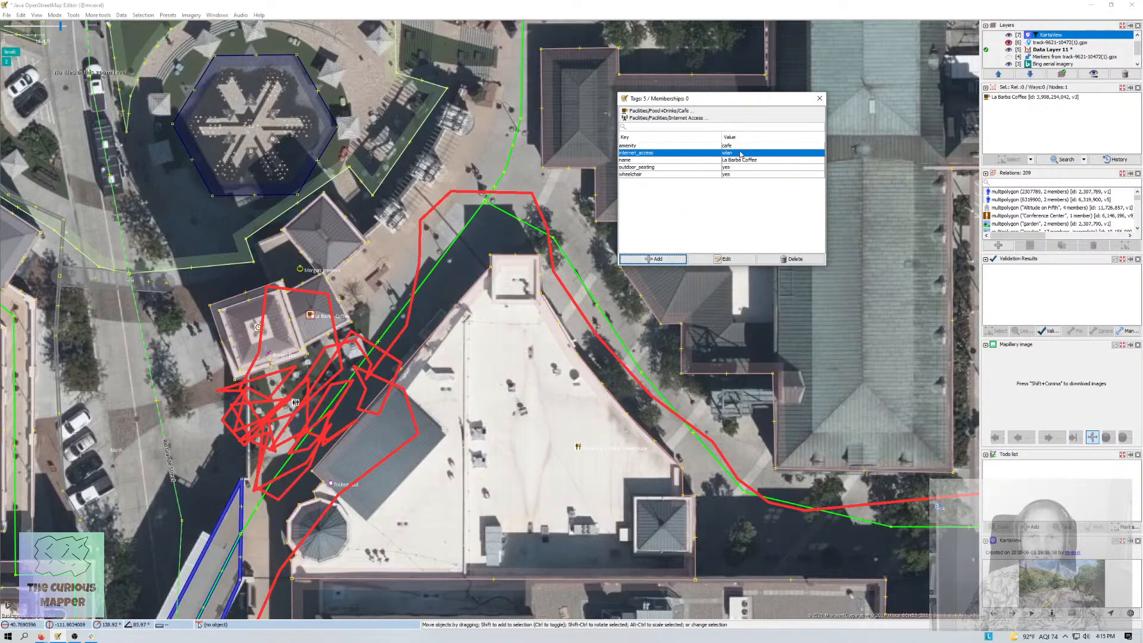
- Add the tag internet_access:fee=no to the La Barba Coffee node
key(alt+a)
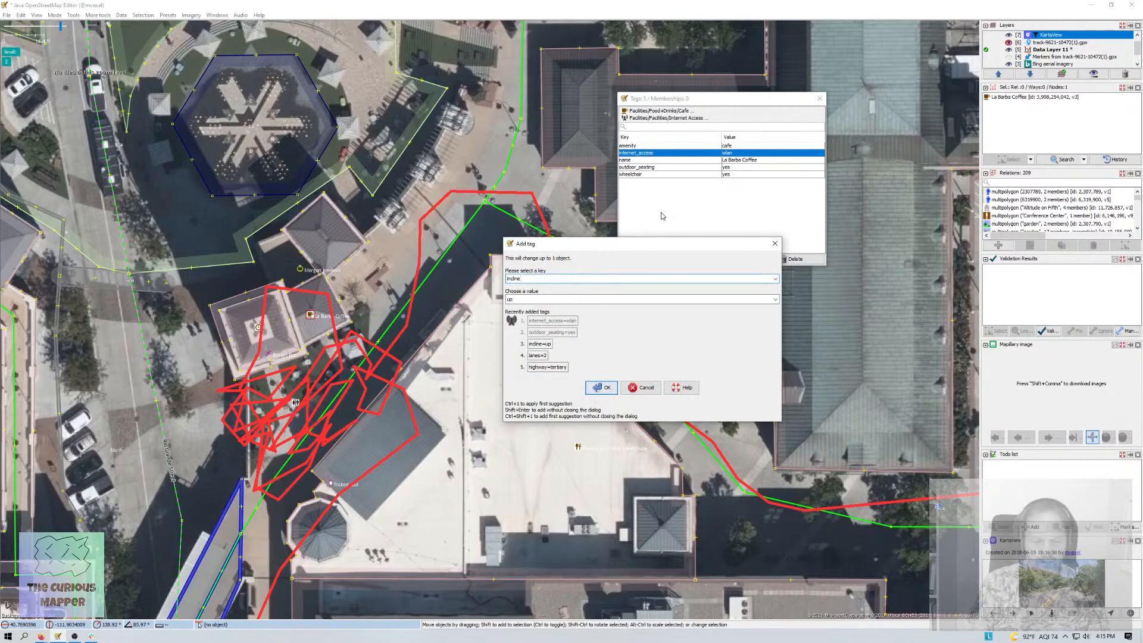
text(inter)
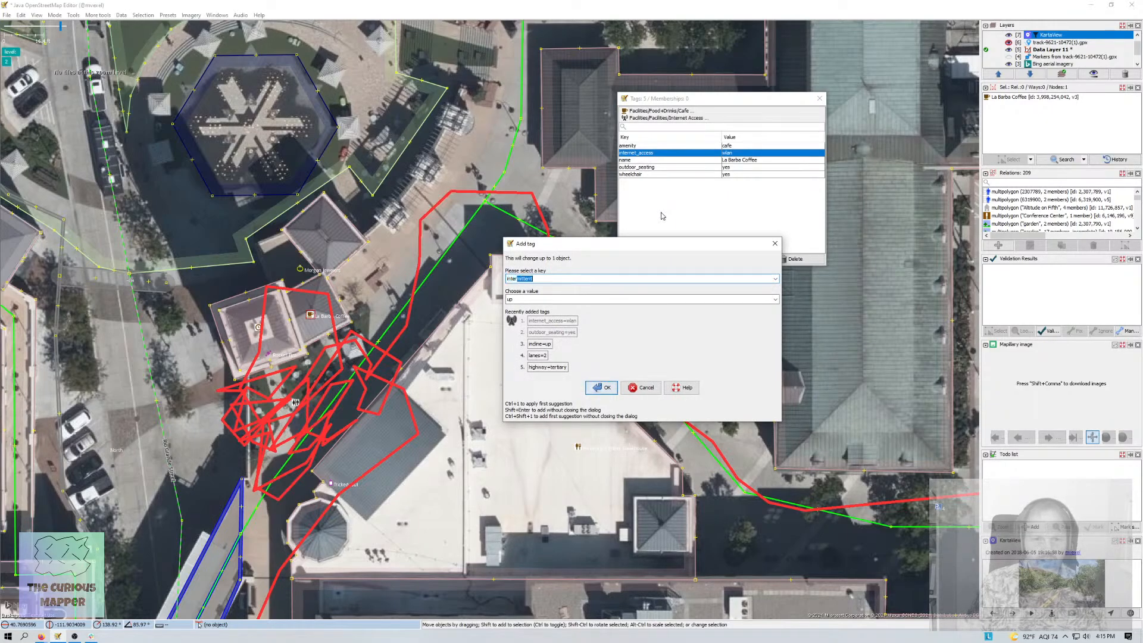
text(net_access:fee)
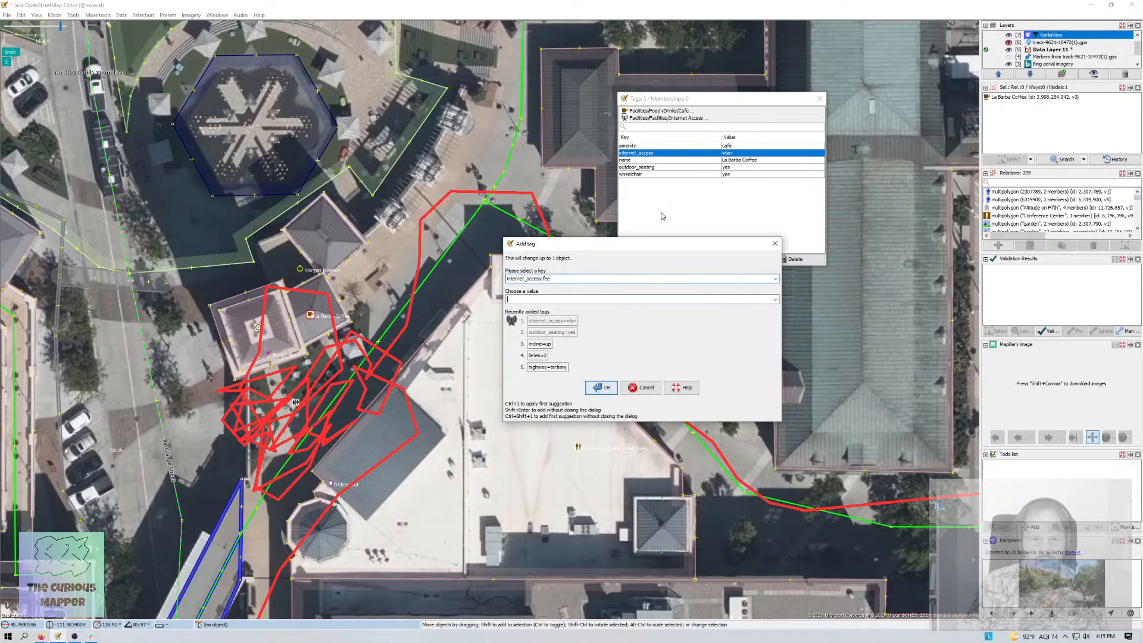
key(Return)
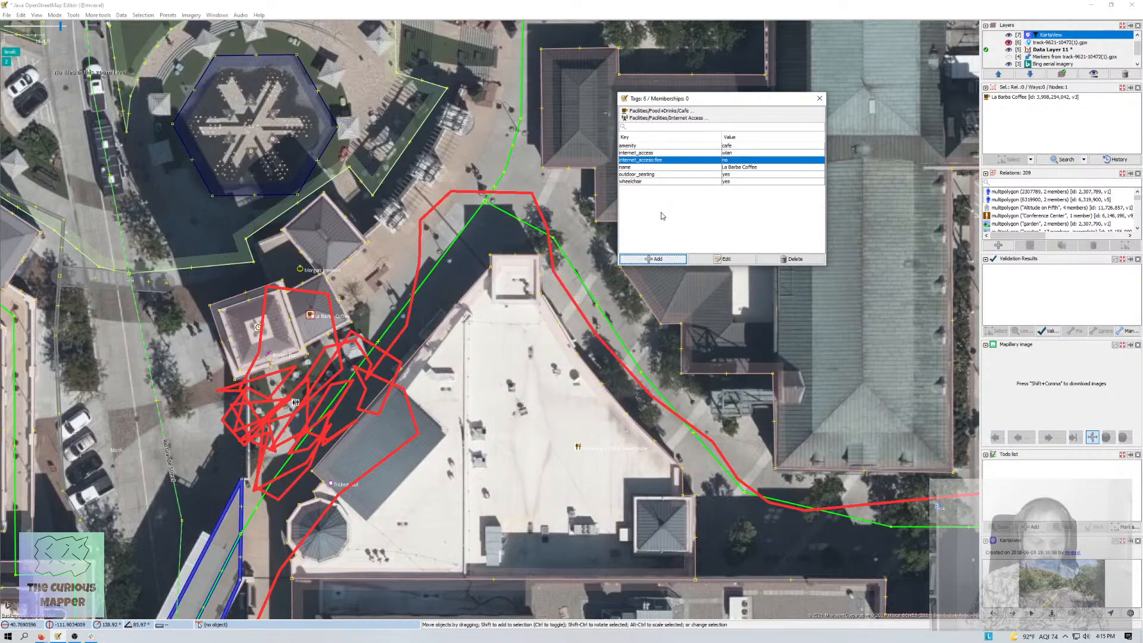
key(alt+a)
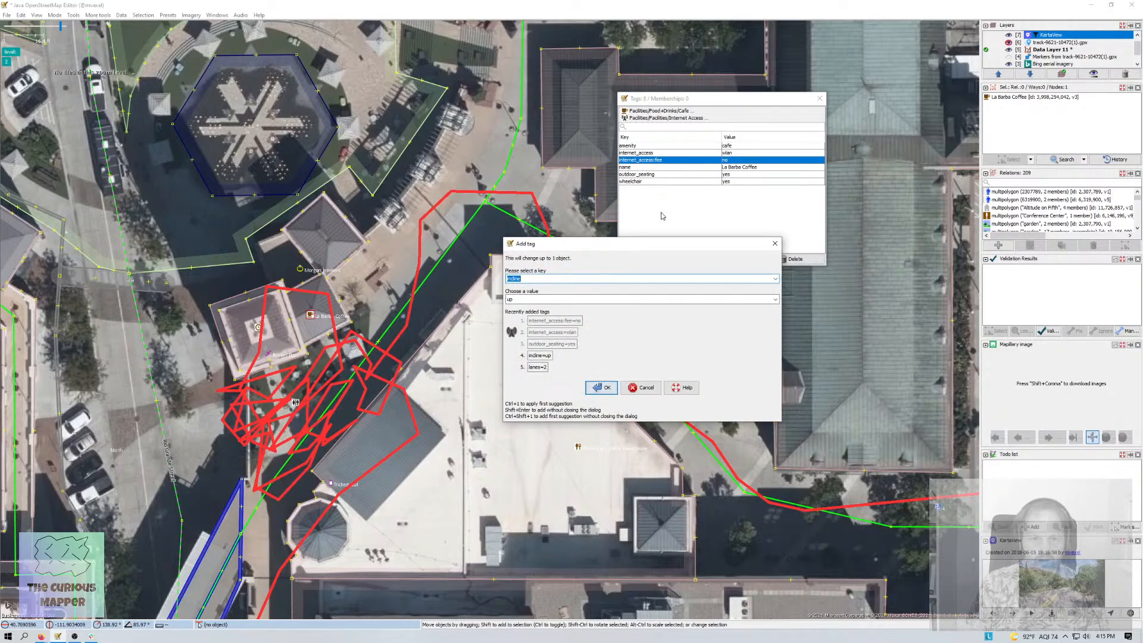
key(Escape)
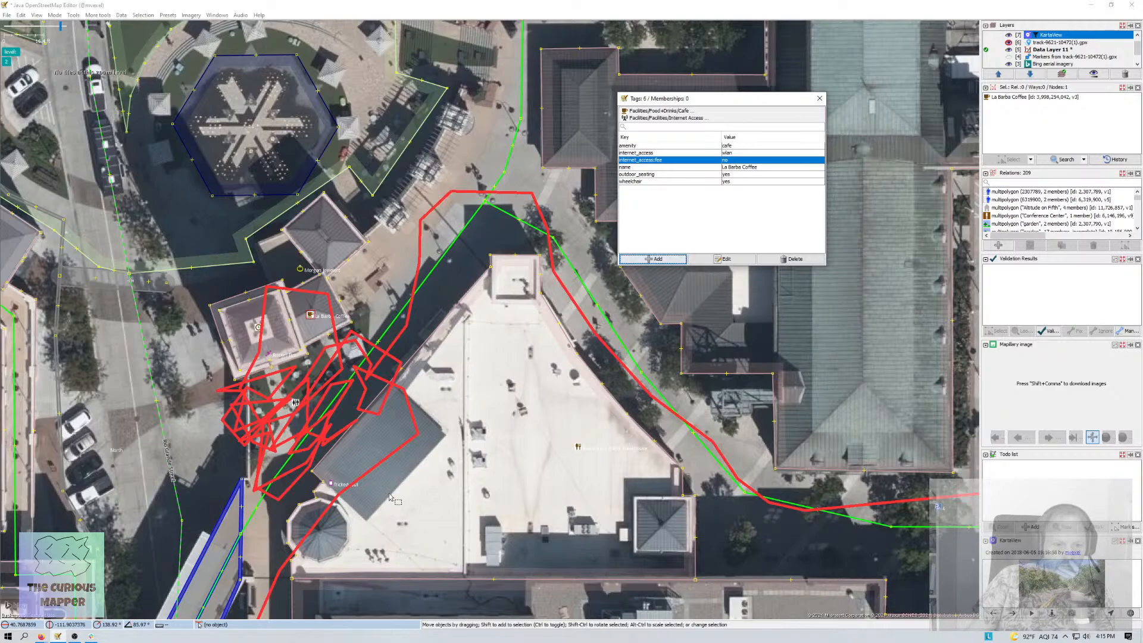
- Check the tags of the pedestrian ways, the footbridge and Rio Grande Street along the track south of the plaza
drag(401, 501, 579, 184)
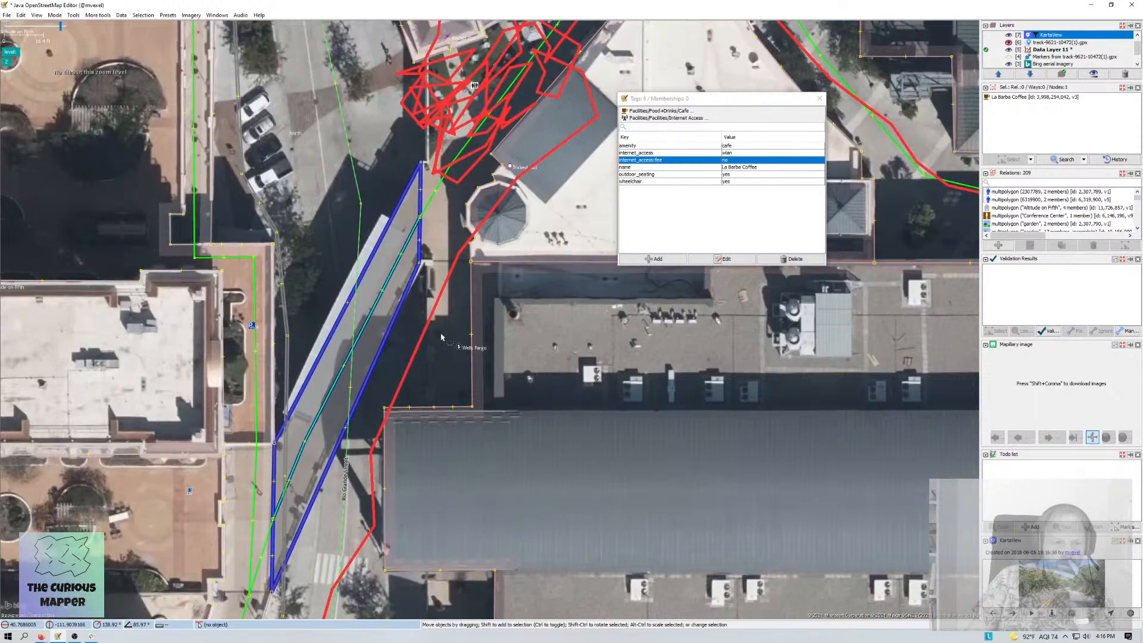
click(437, 196)
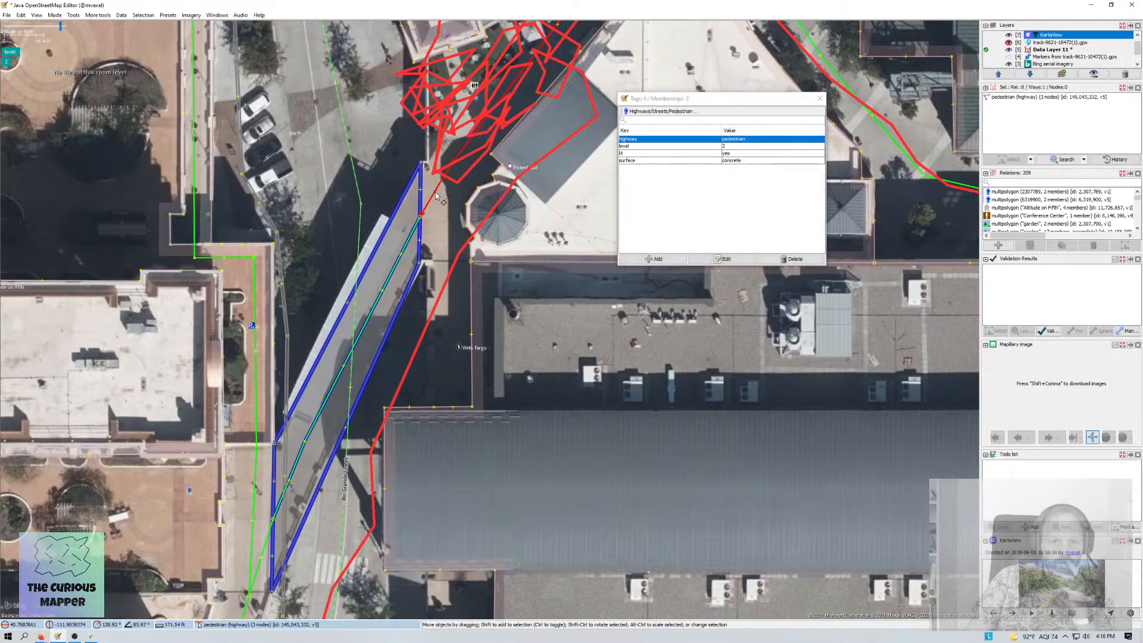
drag(319, 443, 398, 247)
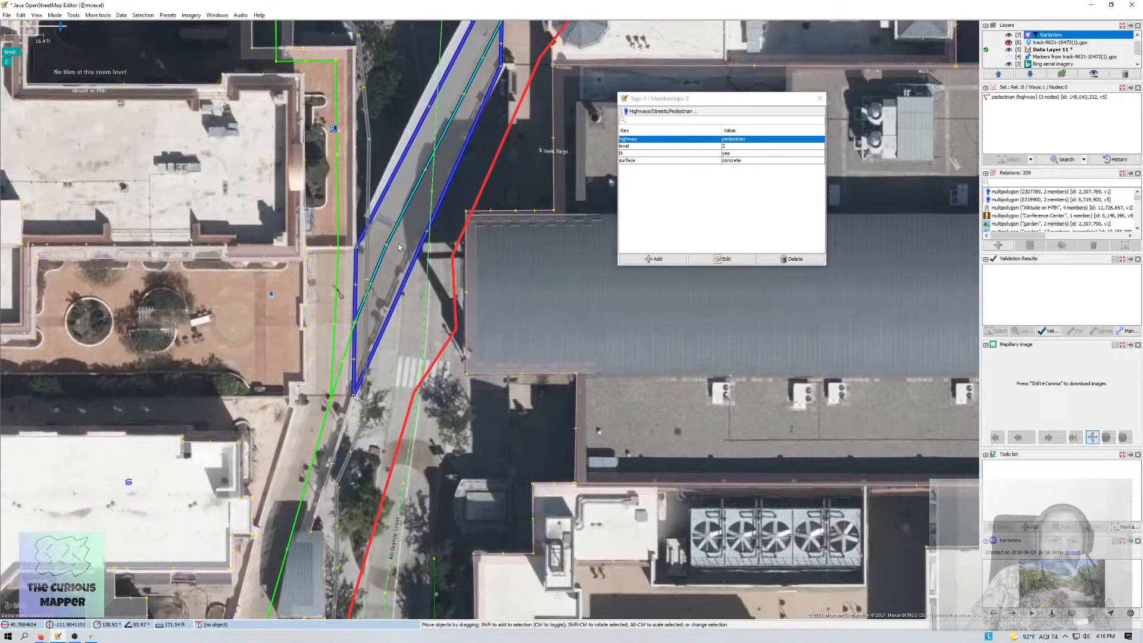
click(388, 244)
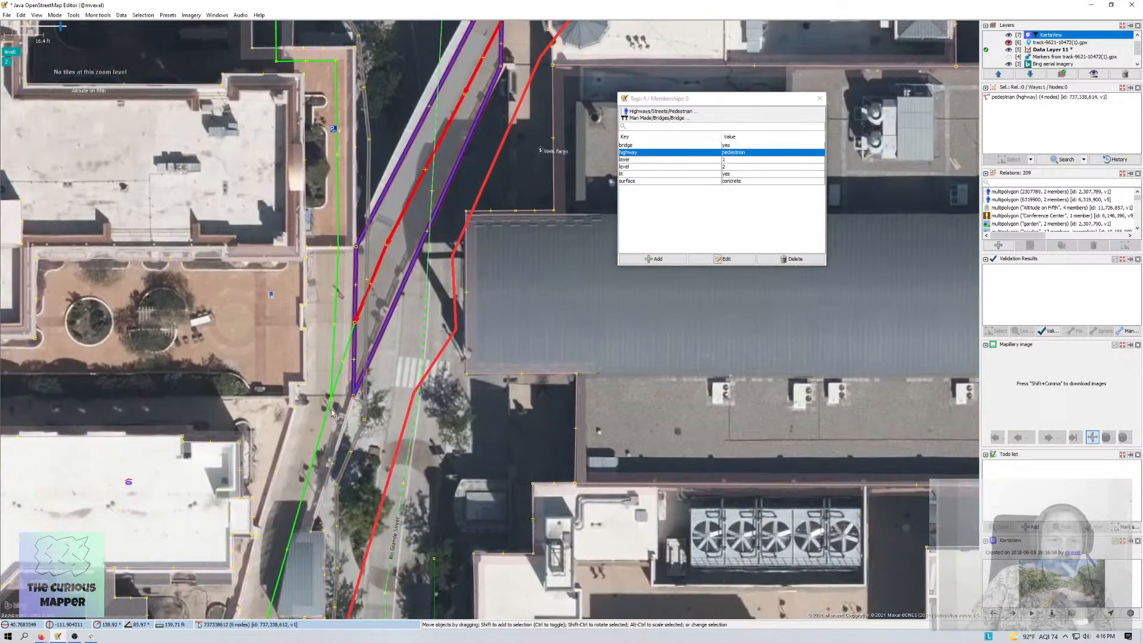
click(323, 441)
drag(327, 467, 388, 244)
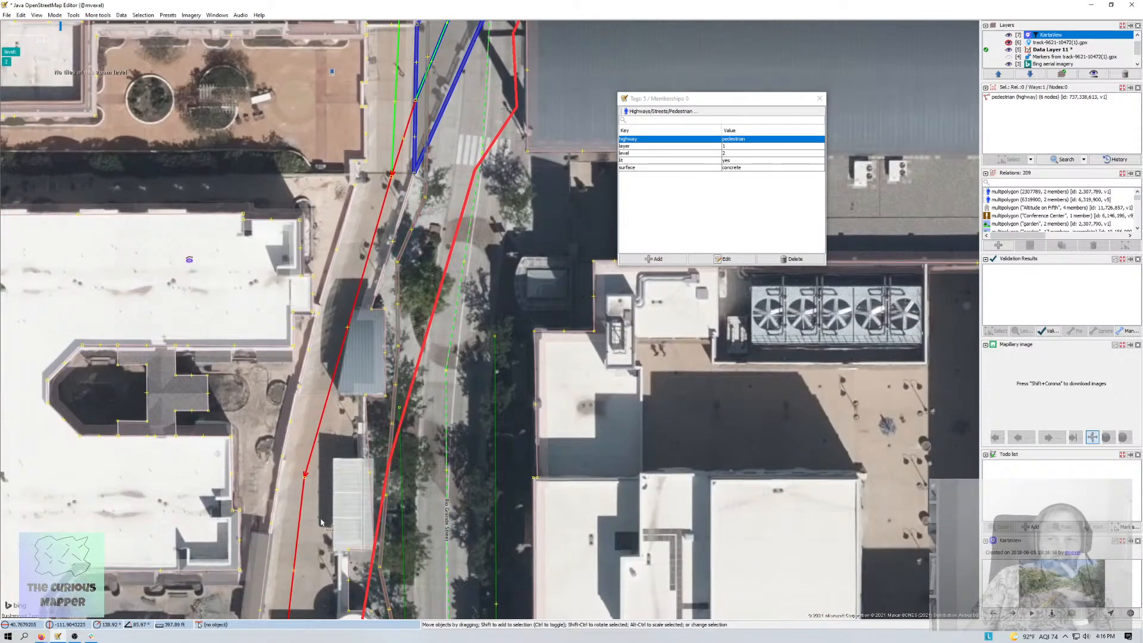
scroll(348, 497, down, 5)
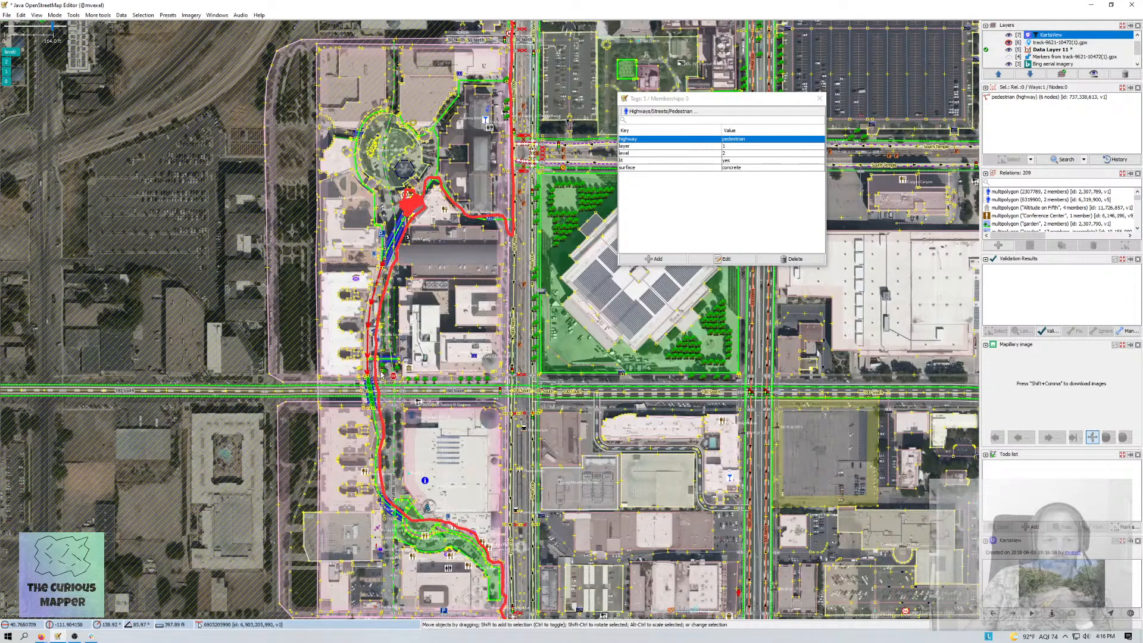
scroll(391, 308, up, 5)
click(384, 311)
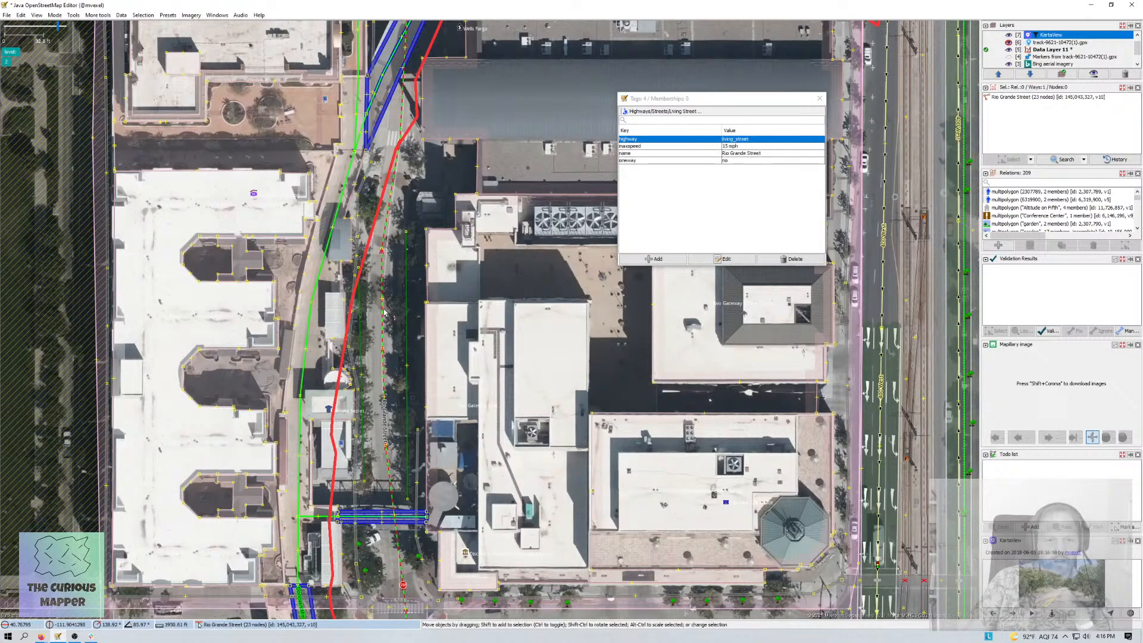
click(316, 327)
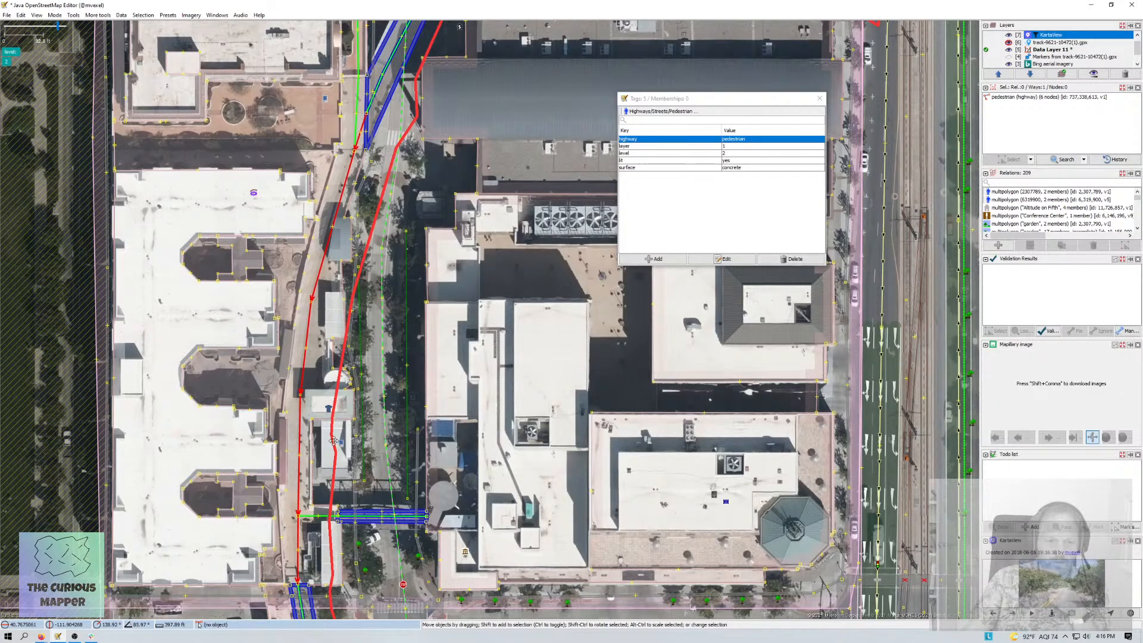
- Follow the track across the street bridge and past the curved green area, and inspect the tags of the steps at its end
drag(338, 487, 355, 198)
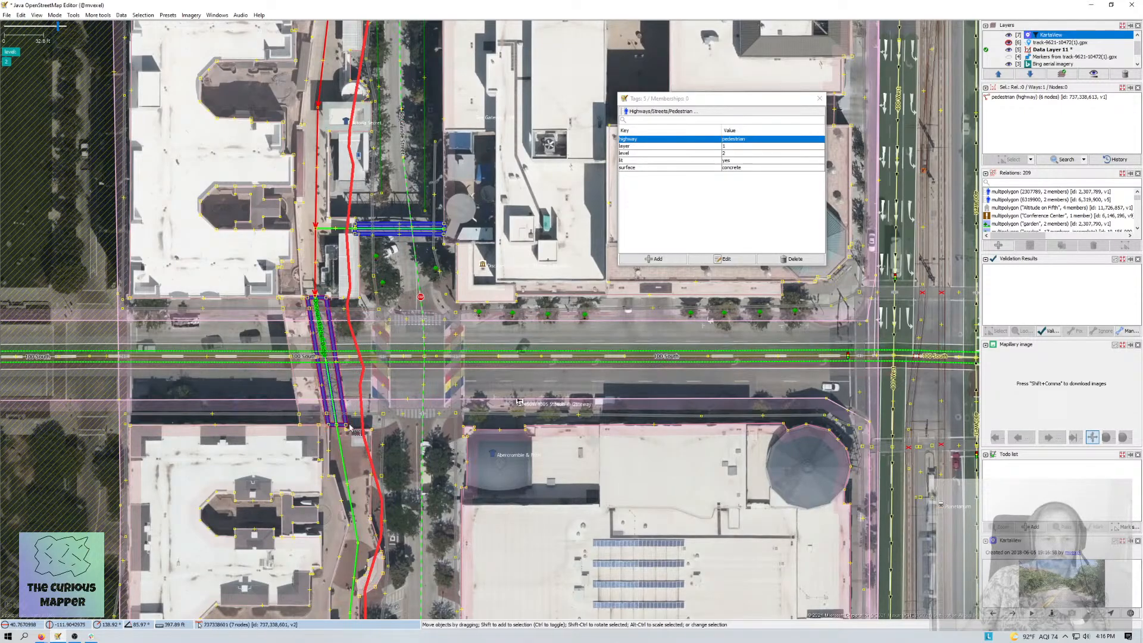
drag(357, 536, 337, 271)
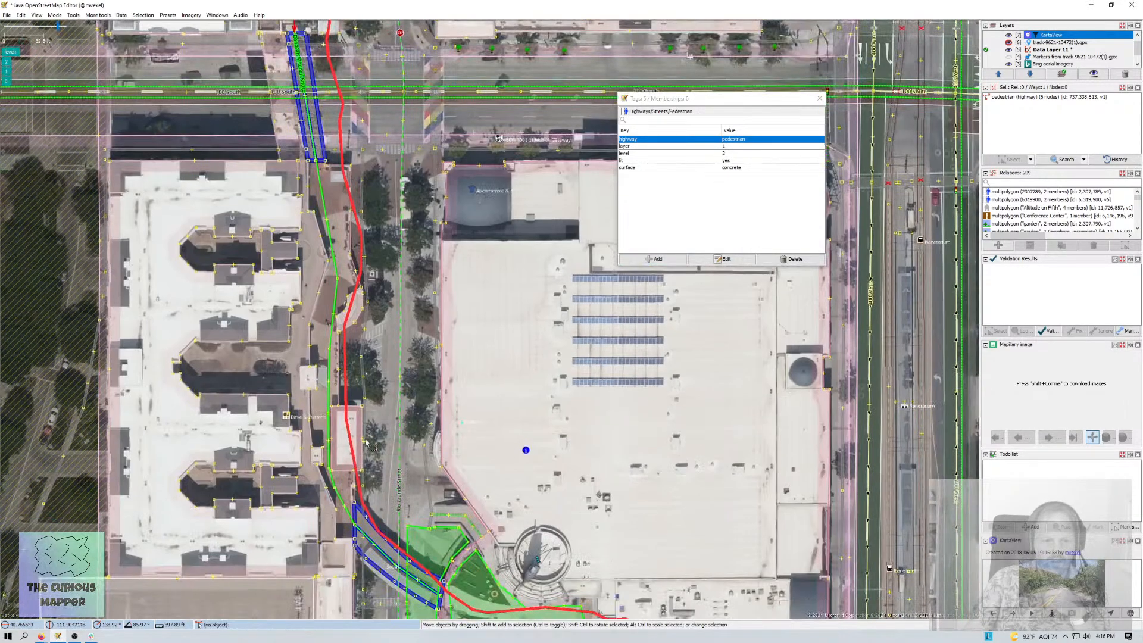
key(ctrl+Down)
key(ctrl+Right)
key(ctrl+Down)
key(ctrl+Right)
key(ctrl+Down)
key(ctrl+Right)
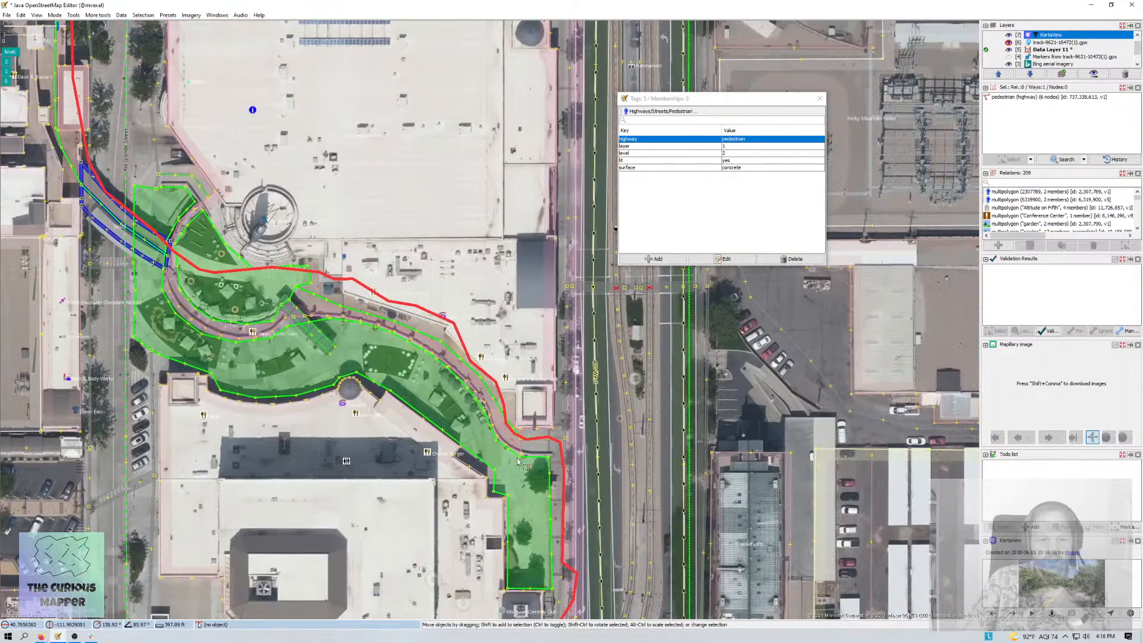
scroll(517, 461, up, 5)
key(Escape)
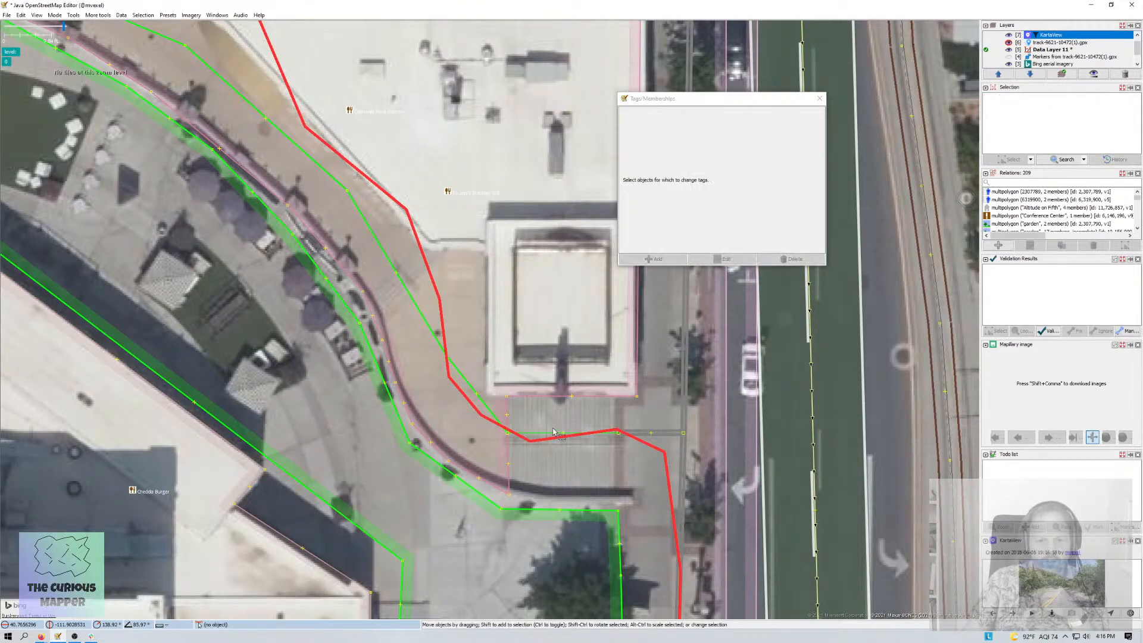
click(550, 433)
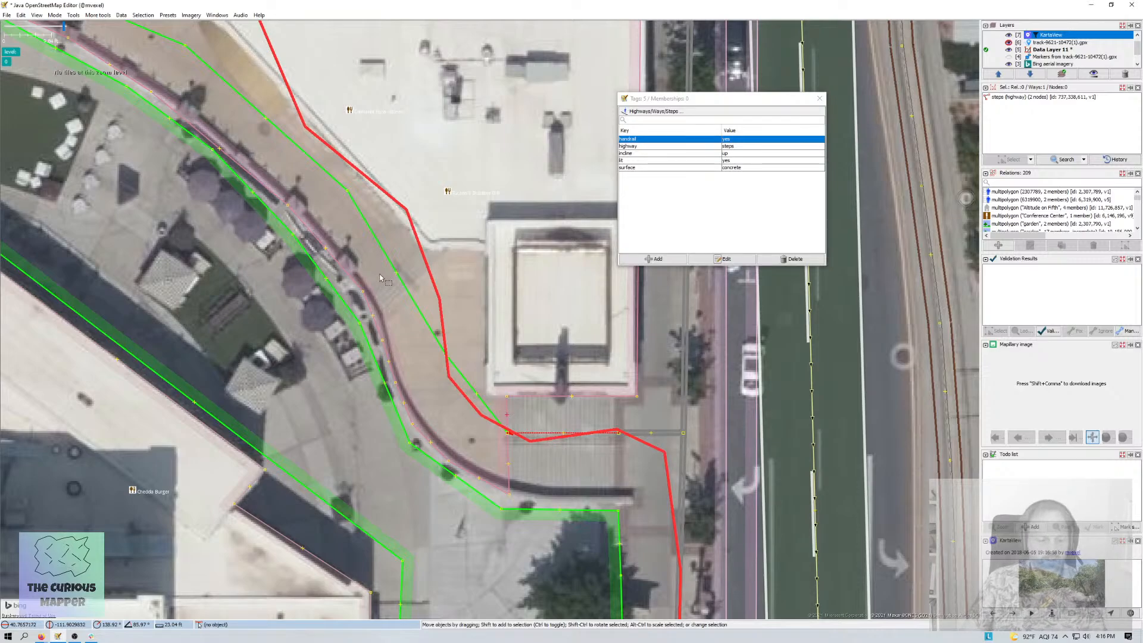
- Insert two nodes in the pedestrian way at both ends of the short stairs and split the way at each node
key(a)
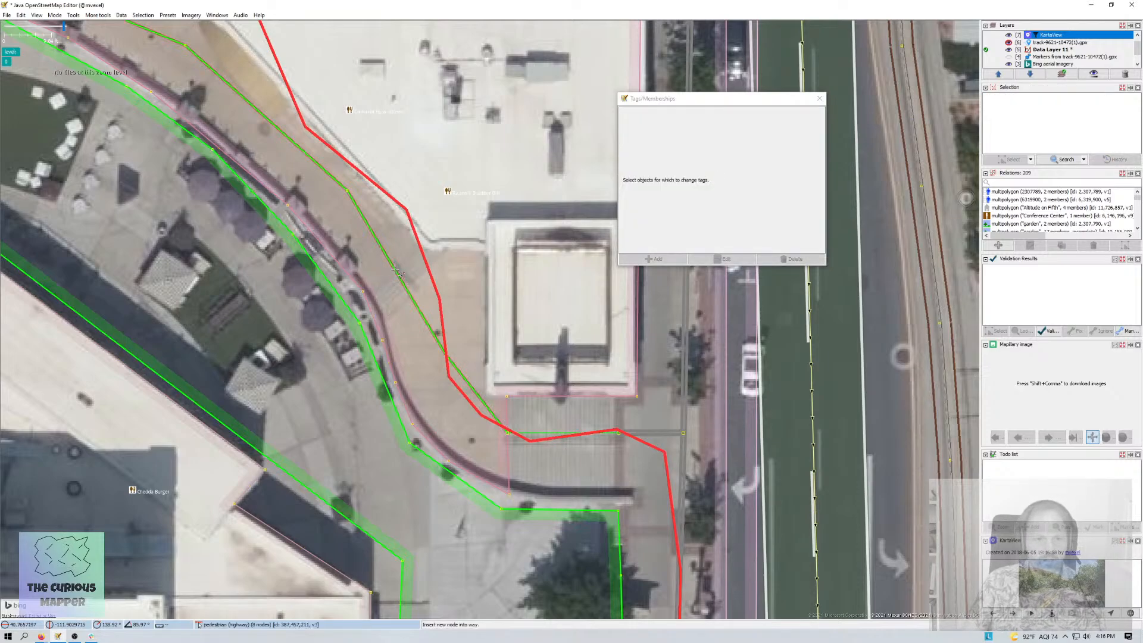
click(394, 268)
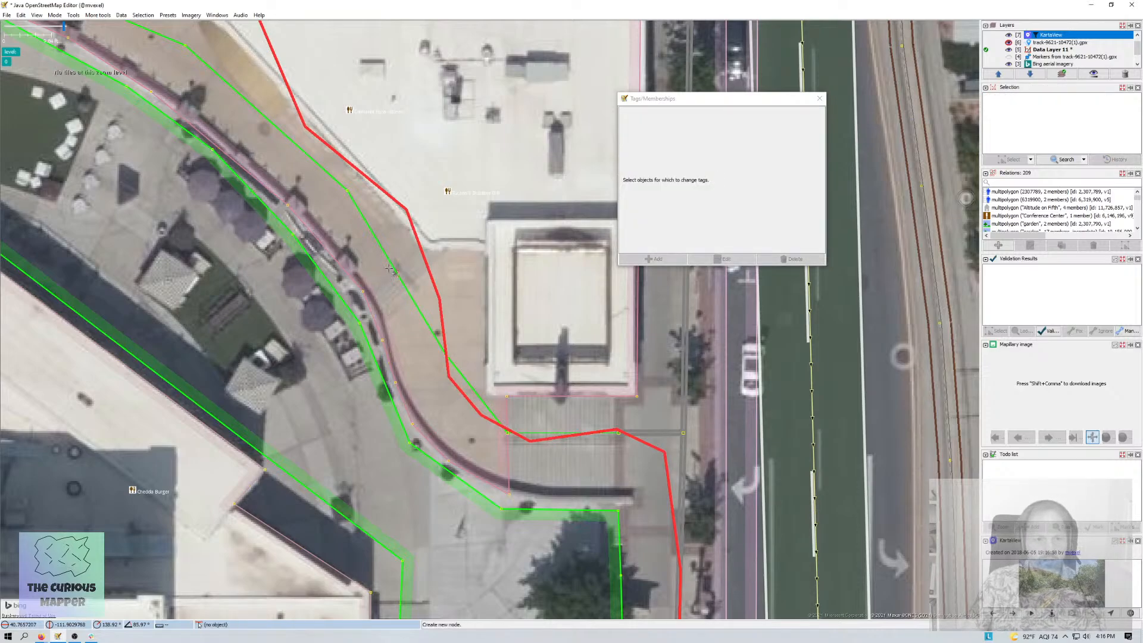
click(411, 298)
key(s)
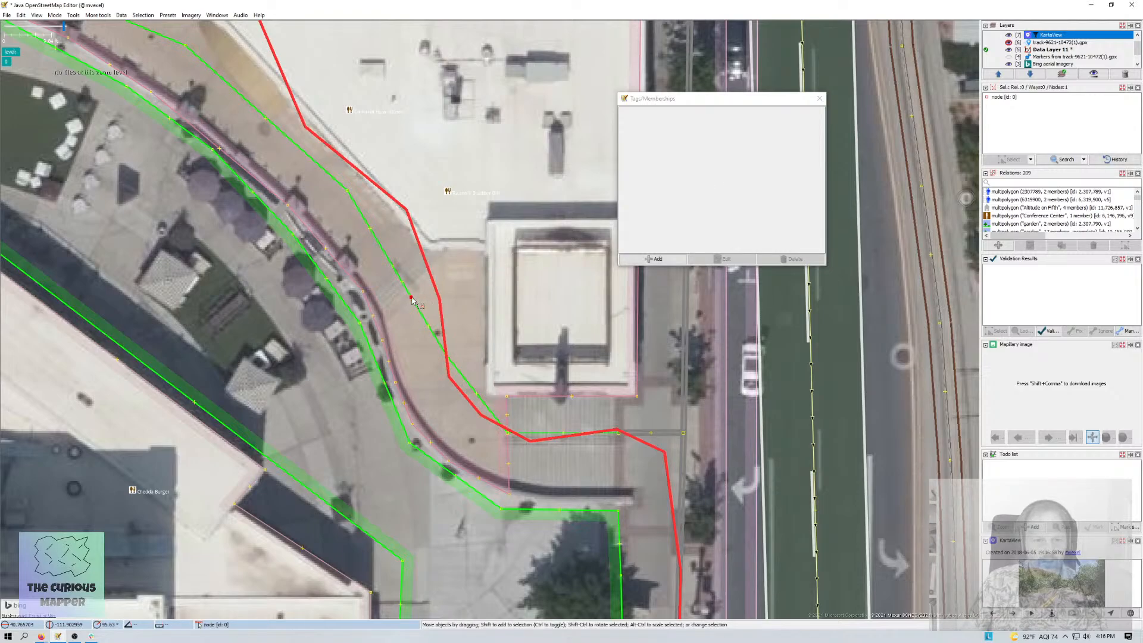
key(p)
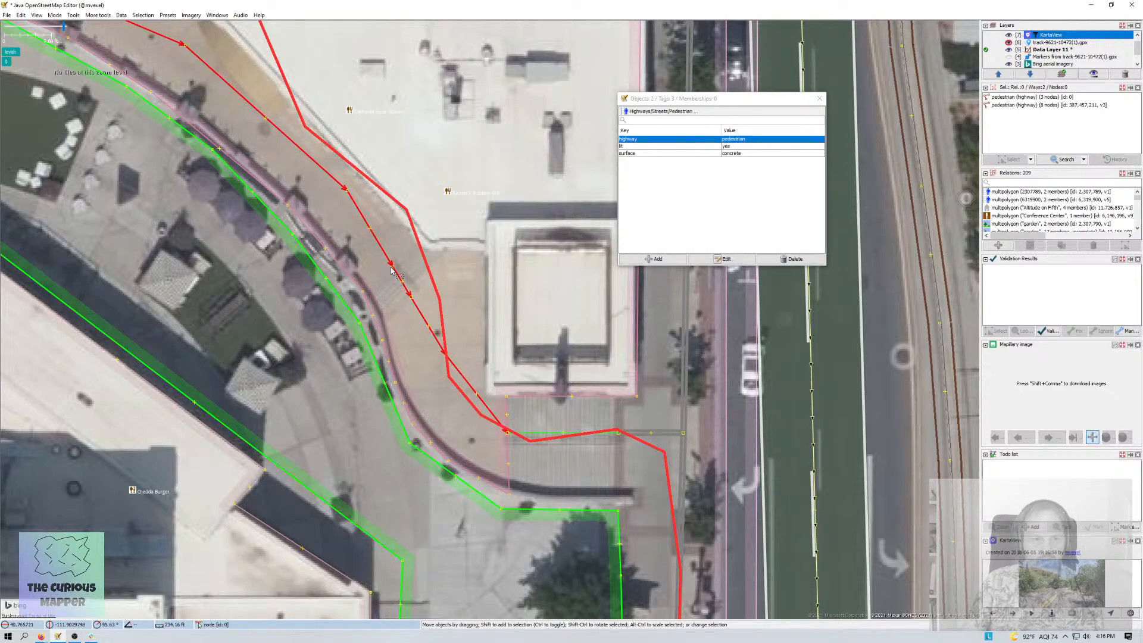
click(393, 269)
click(393, 266)
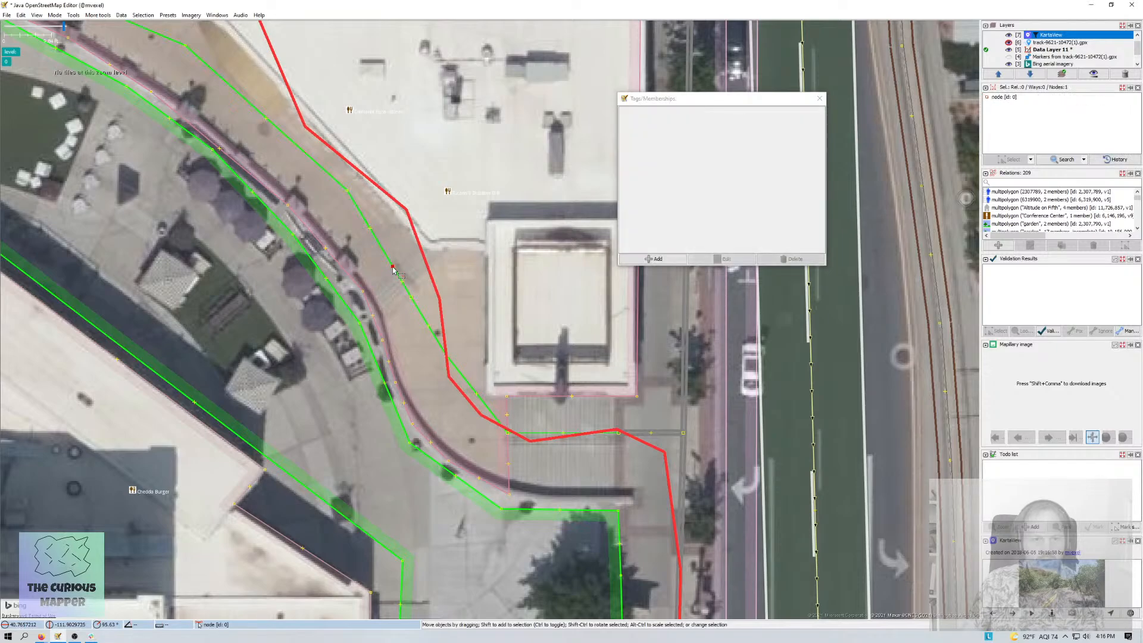
key(p)
- Apply the Steps preset to the short split section of the pedestrian way, with incline set to down
click(402, 281)
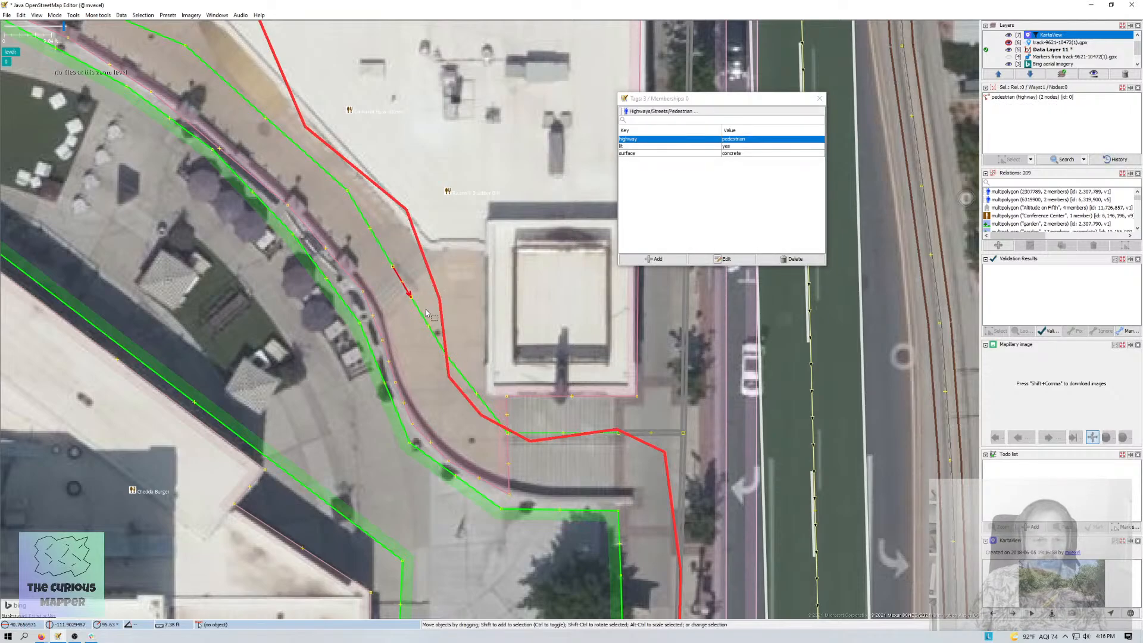
key(F3)
text(ste)
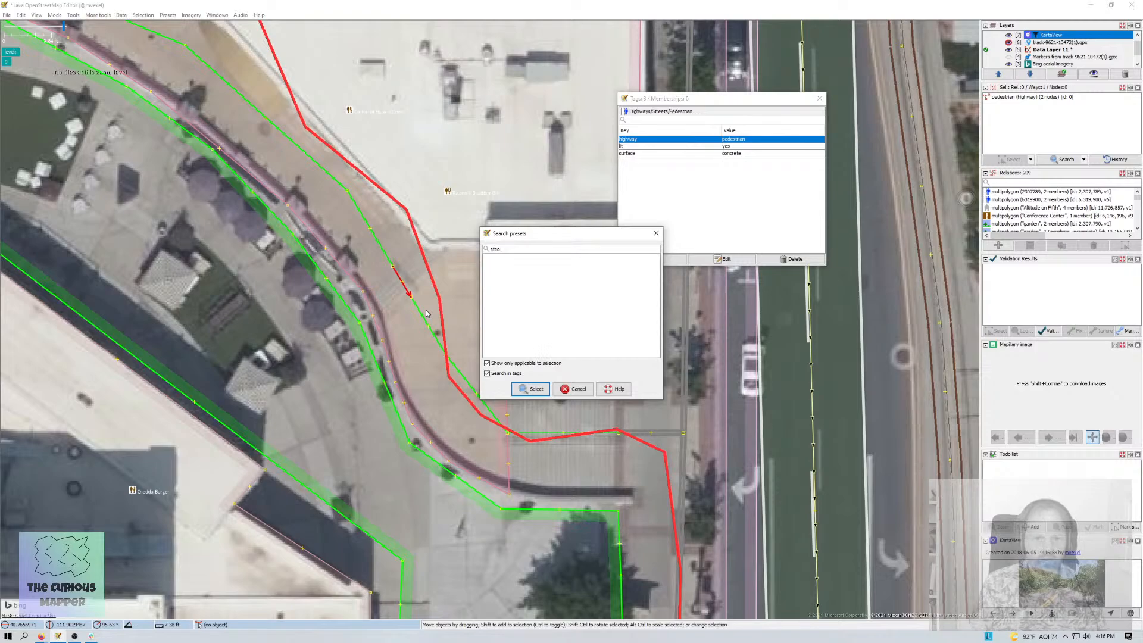
key(Down)
key(Return)
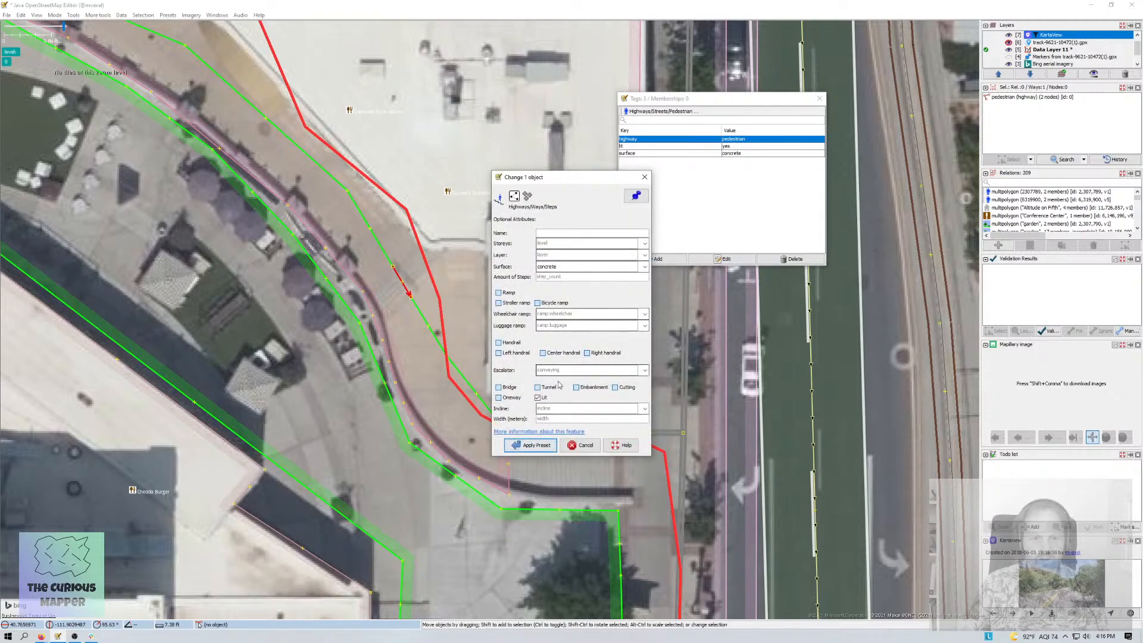
click(552, 407)
text(down)
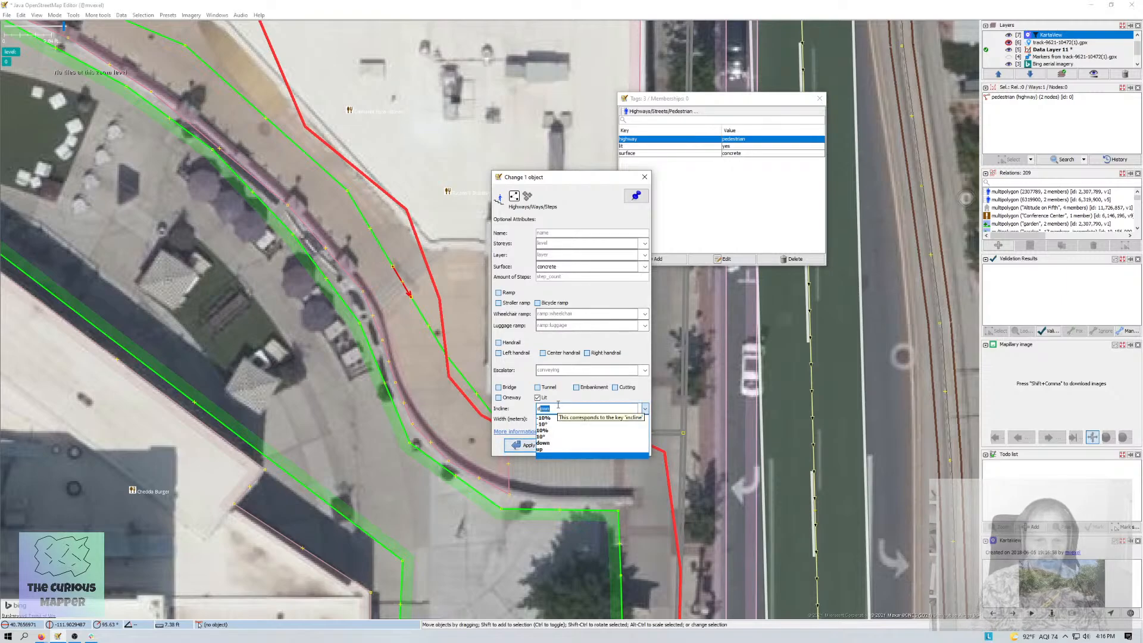
key(Return)
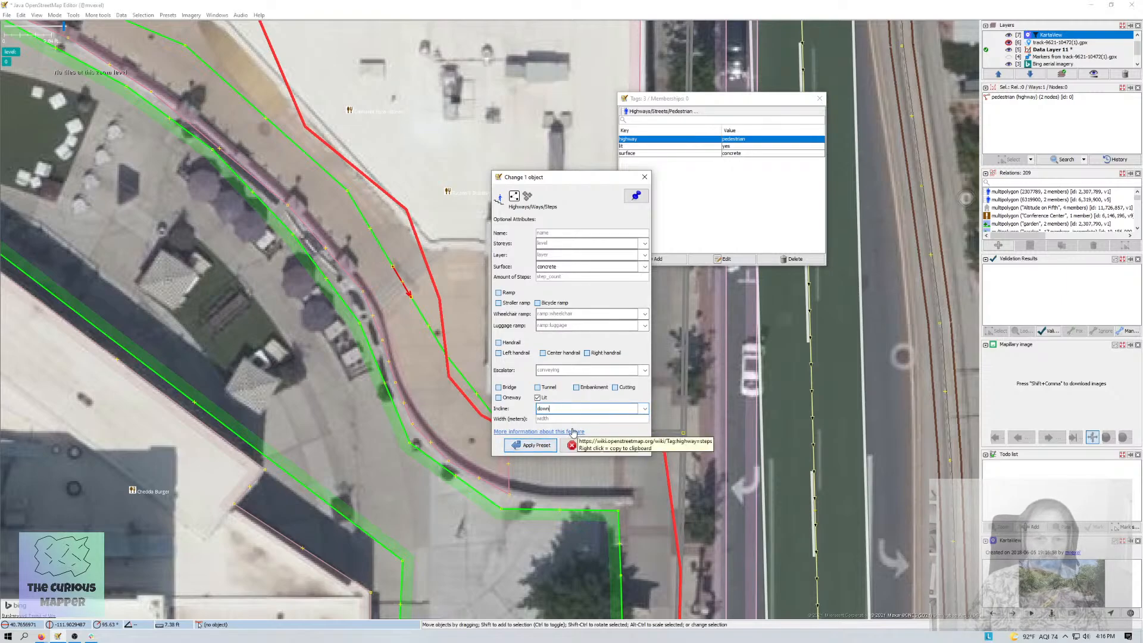
click(527, 444)
- Hide the GPX track layer and check the direction and incline tag of the existing steps beside the street
click(548, 439)
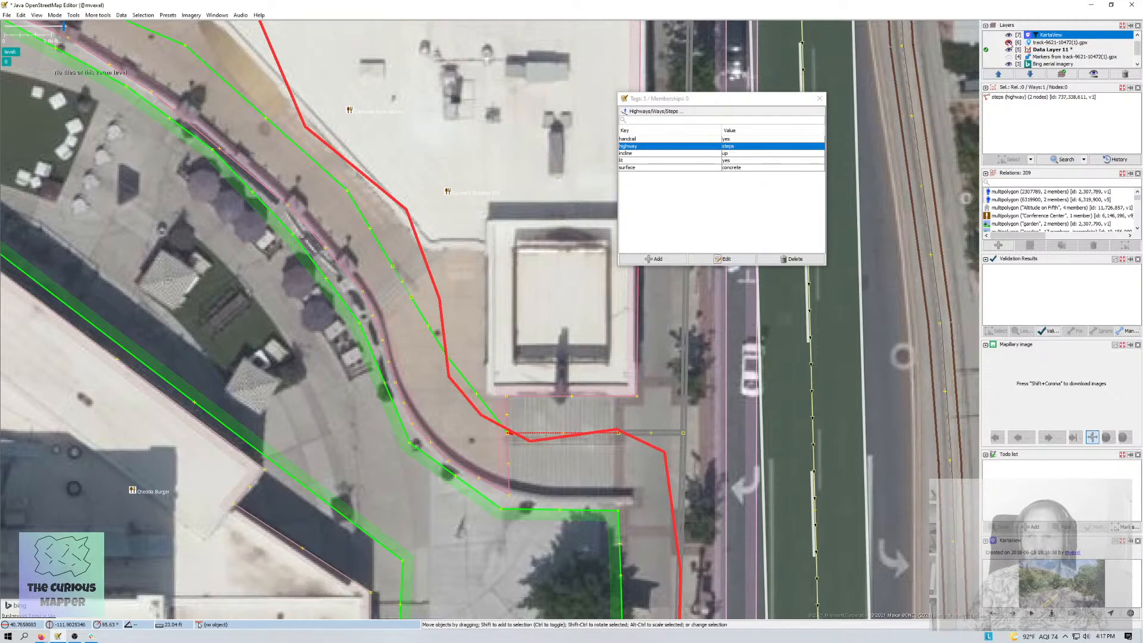
click(1008, 42)
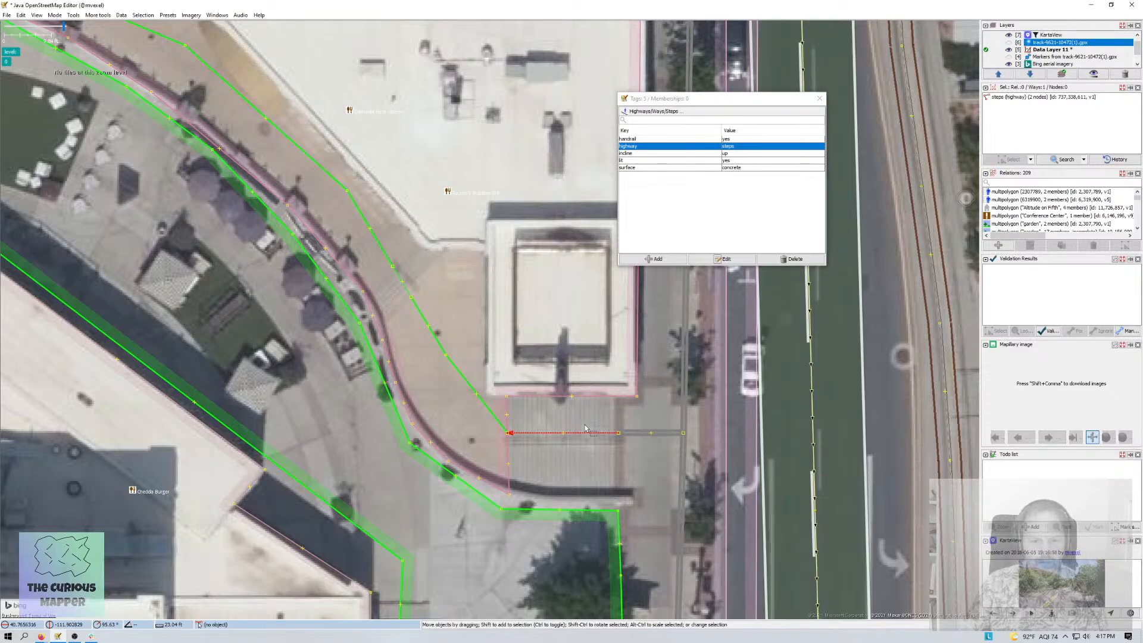
key(alt+a)
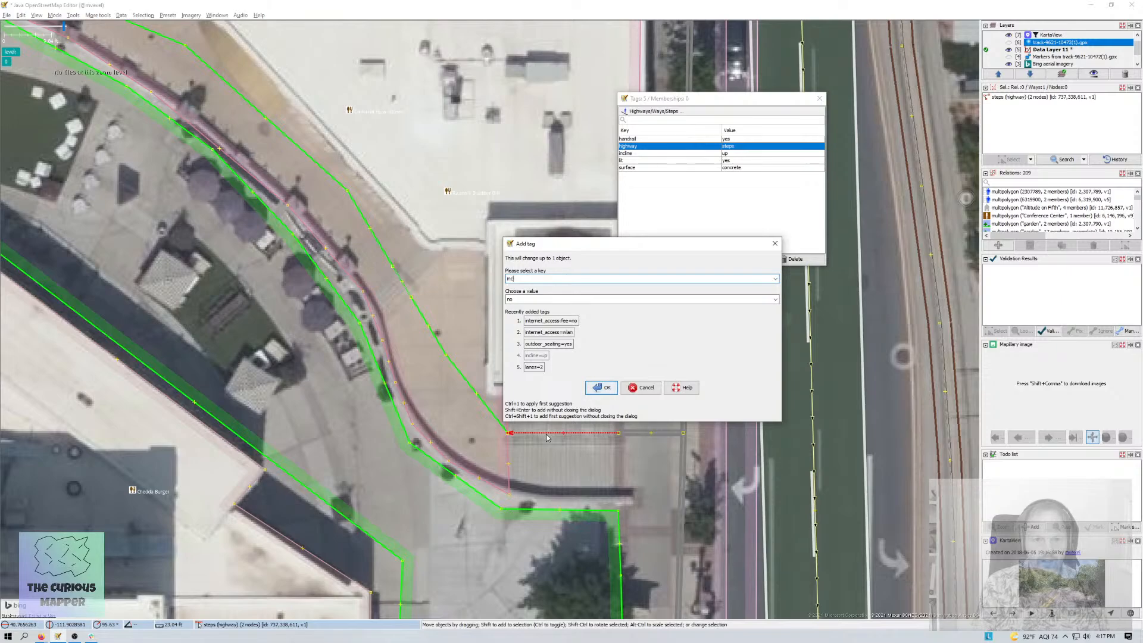
key(Escape)
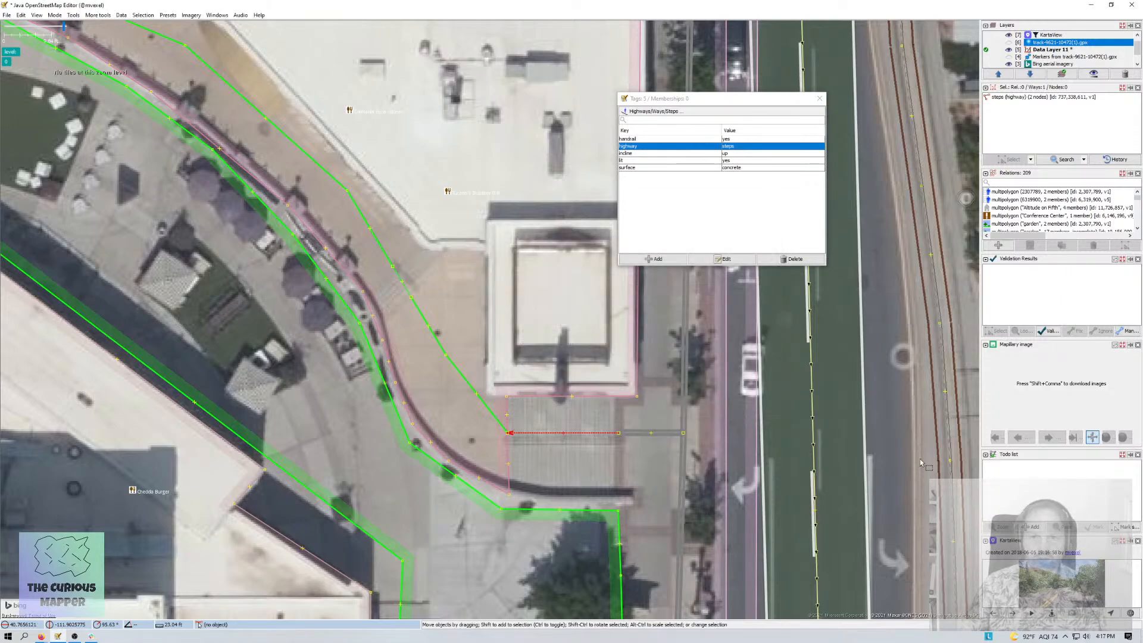
click(667, 154)
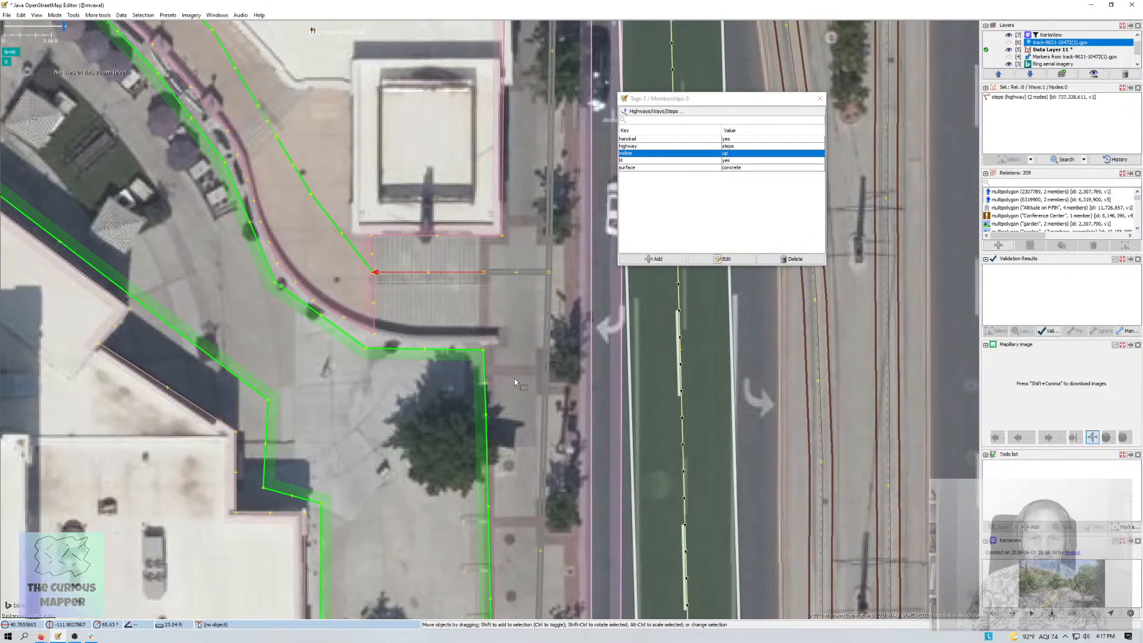
scroll(515, 373, down, 2)
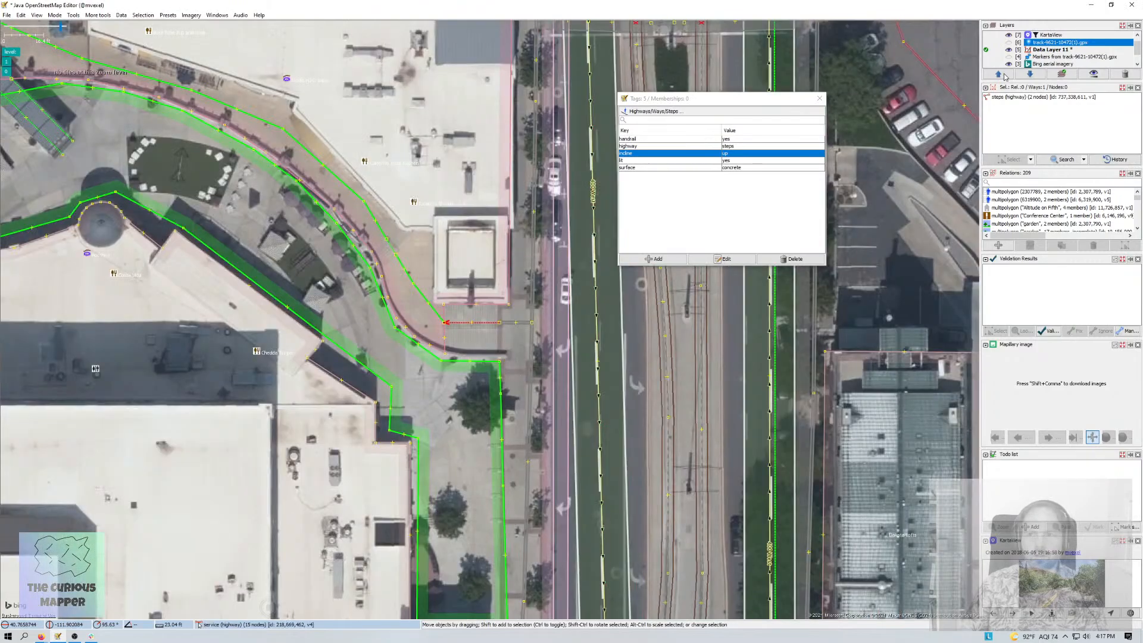
- Show the GPX track layer again, follow the track along the street, and inspect the tags of the Hyatt Regency construction area
click(1009, 43)
drag(561, 534, 536, 313)
scroll(536, 313, down, 2)
drag(836, 450, 86, 501)
drag(802, 513, 411, 552)
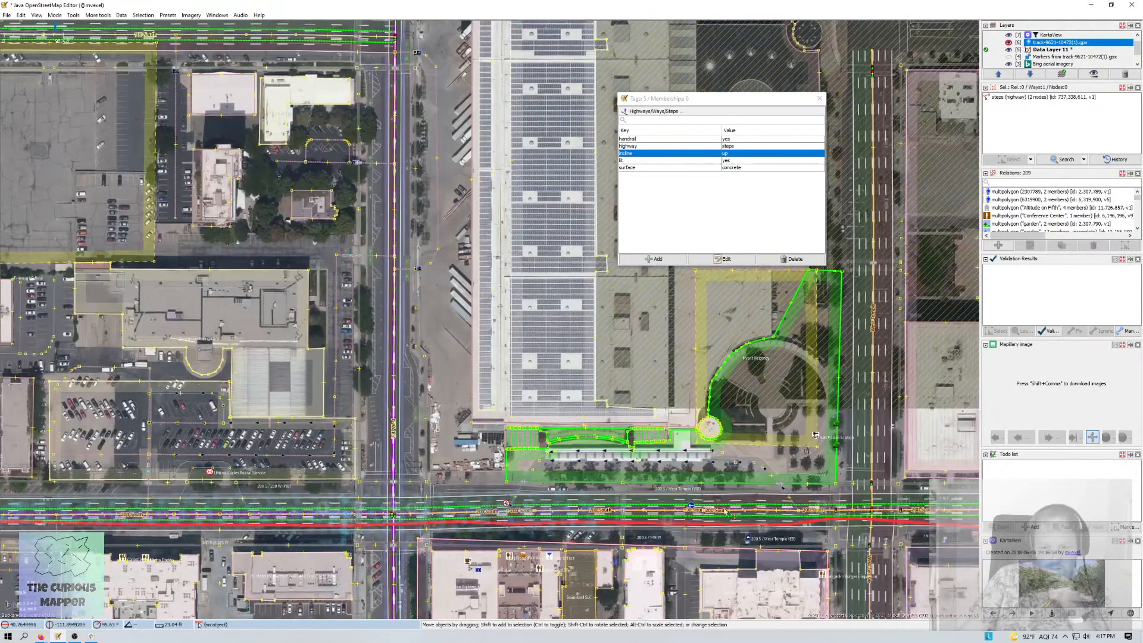
click(803, 429)
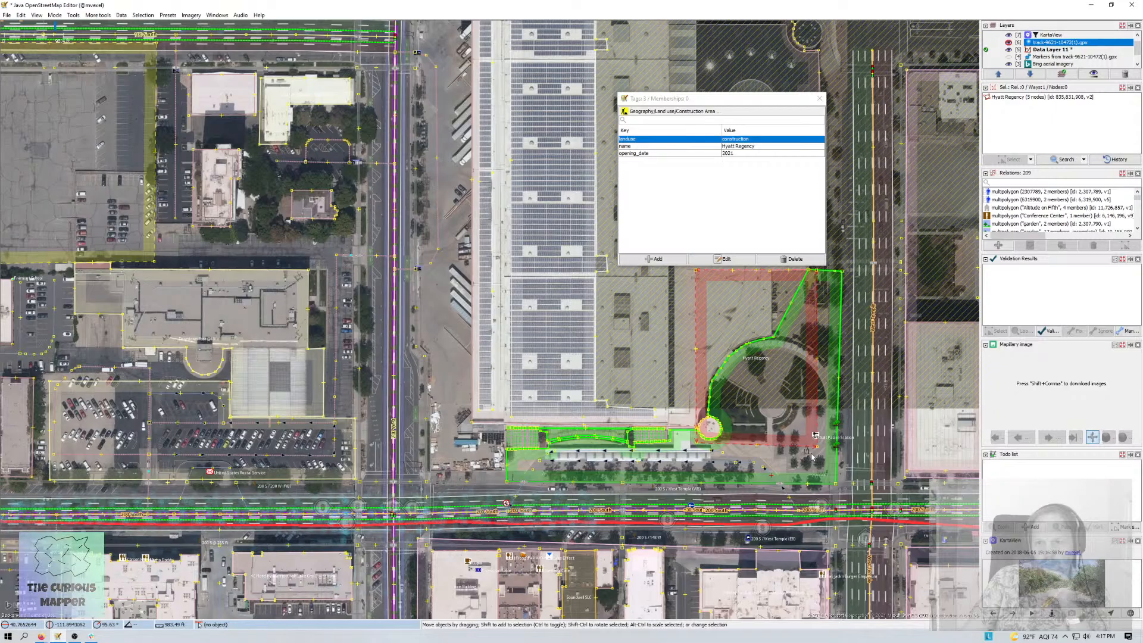
- Follow the track past its turn onto the southbound street, and start uploading the edited data to OpenStreetMap
drag(810, 453, 501, 420)
drag(799, 476, 475, 446)
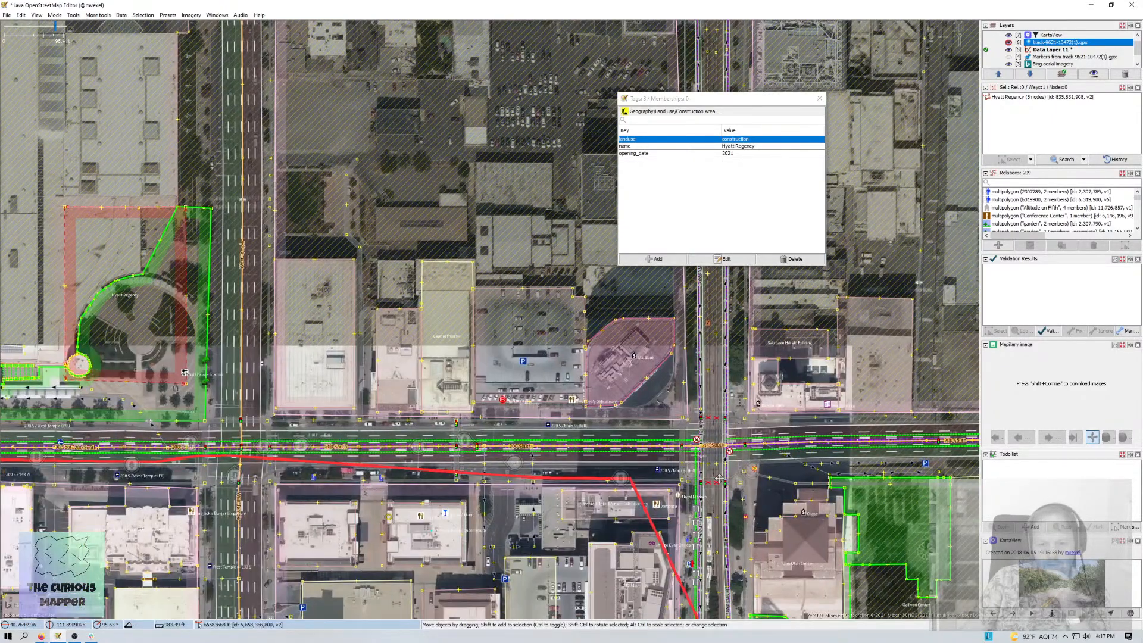
drag(744, 516, 568, 256)
drag(657, 319, 646, 131)
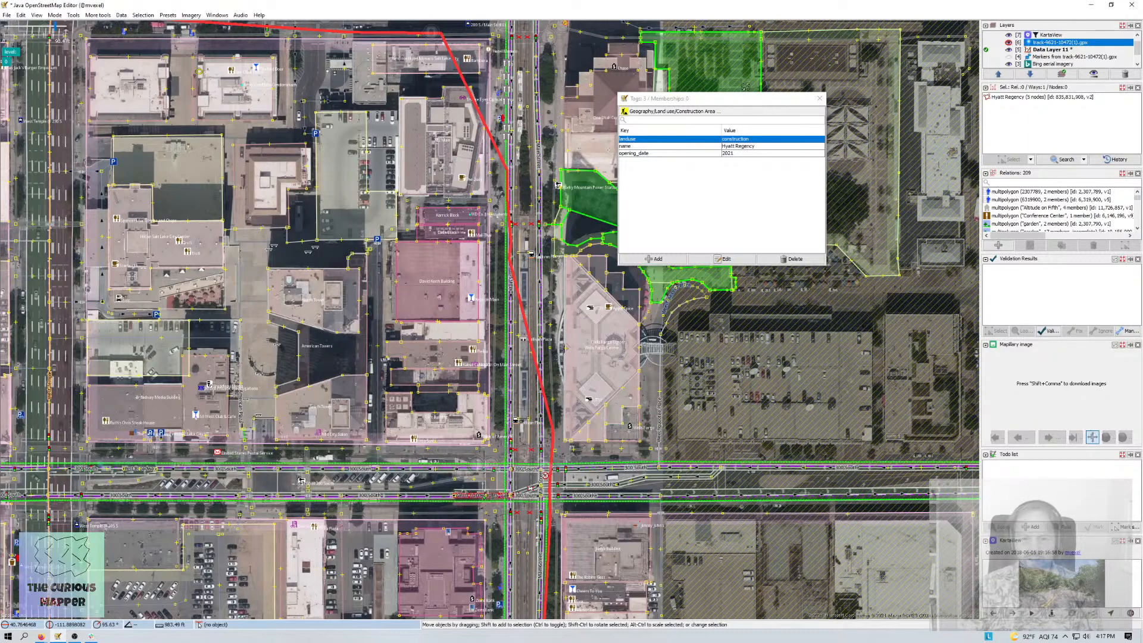
key(ctrl+shift+Up)
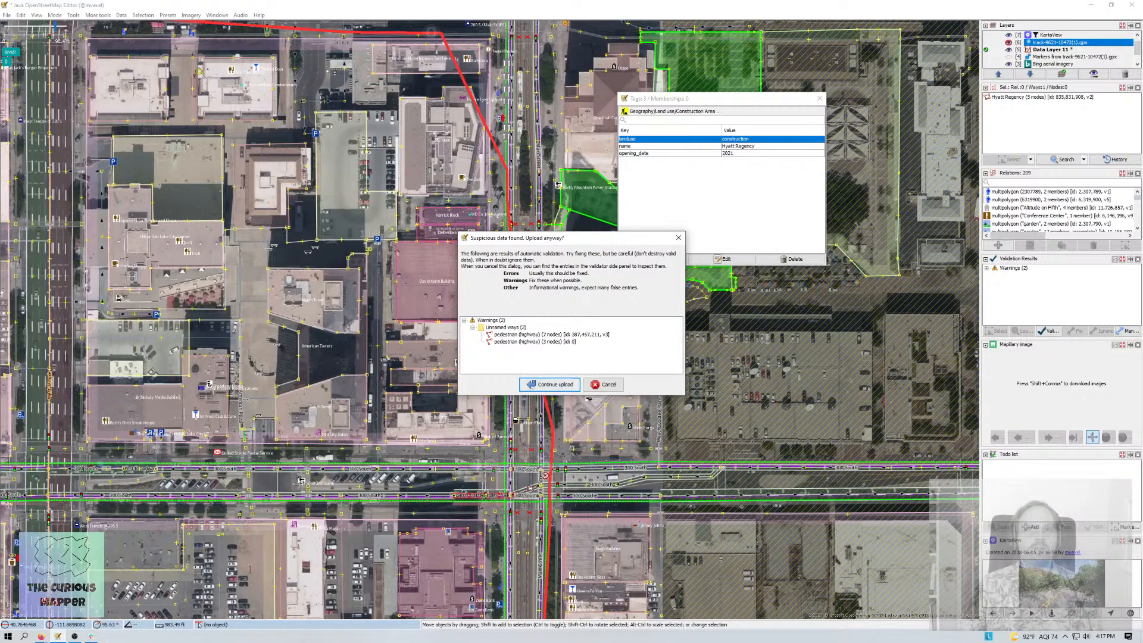
key(alt+Tab)
key(alt+Tab)
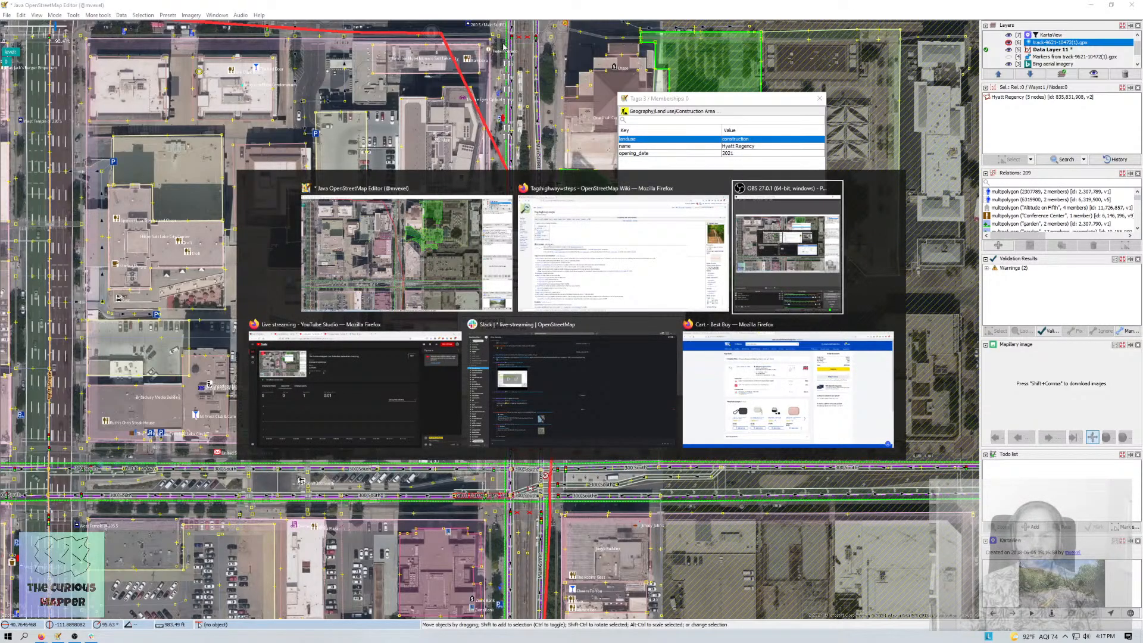
key(Escape)
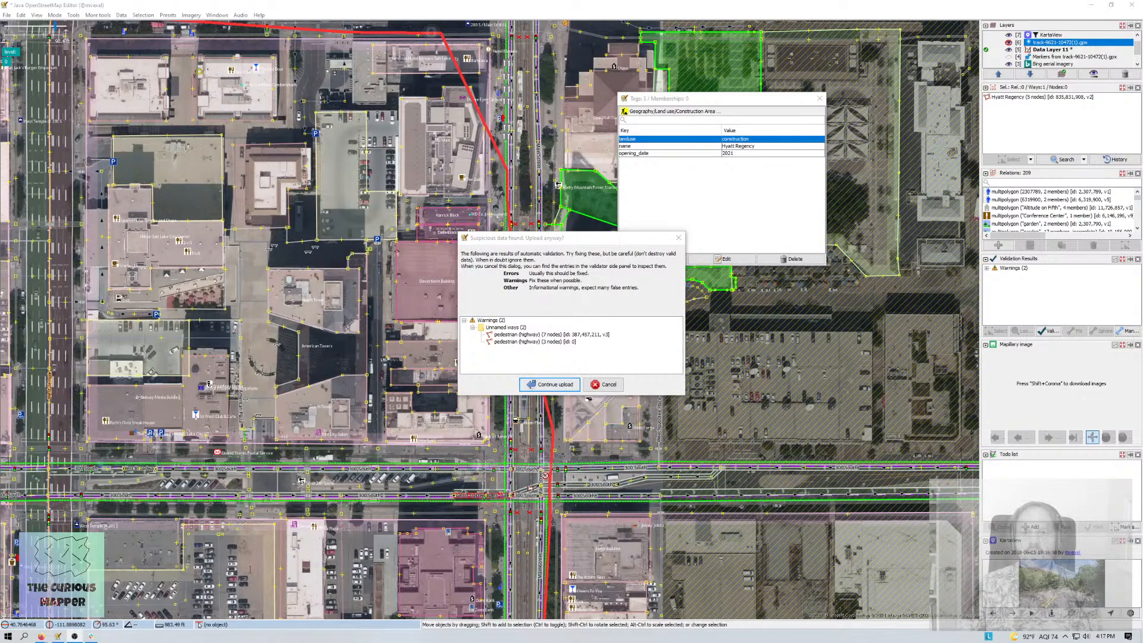